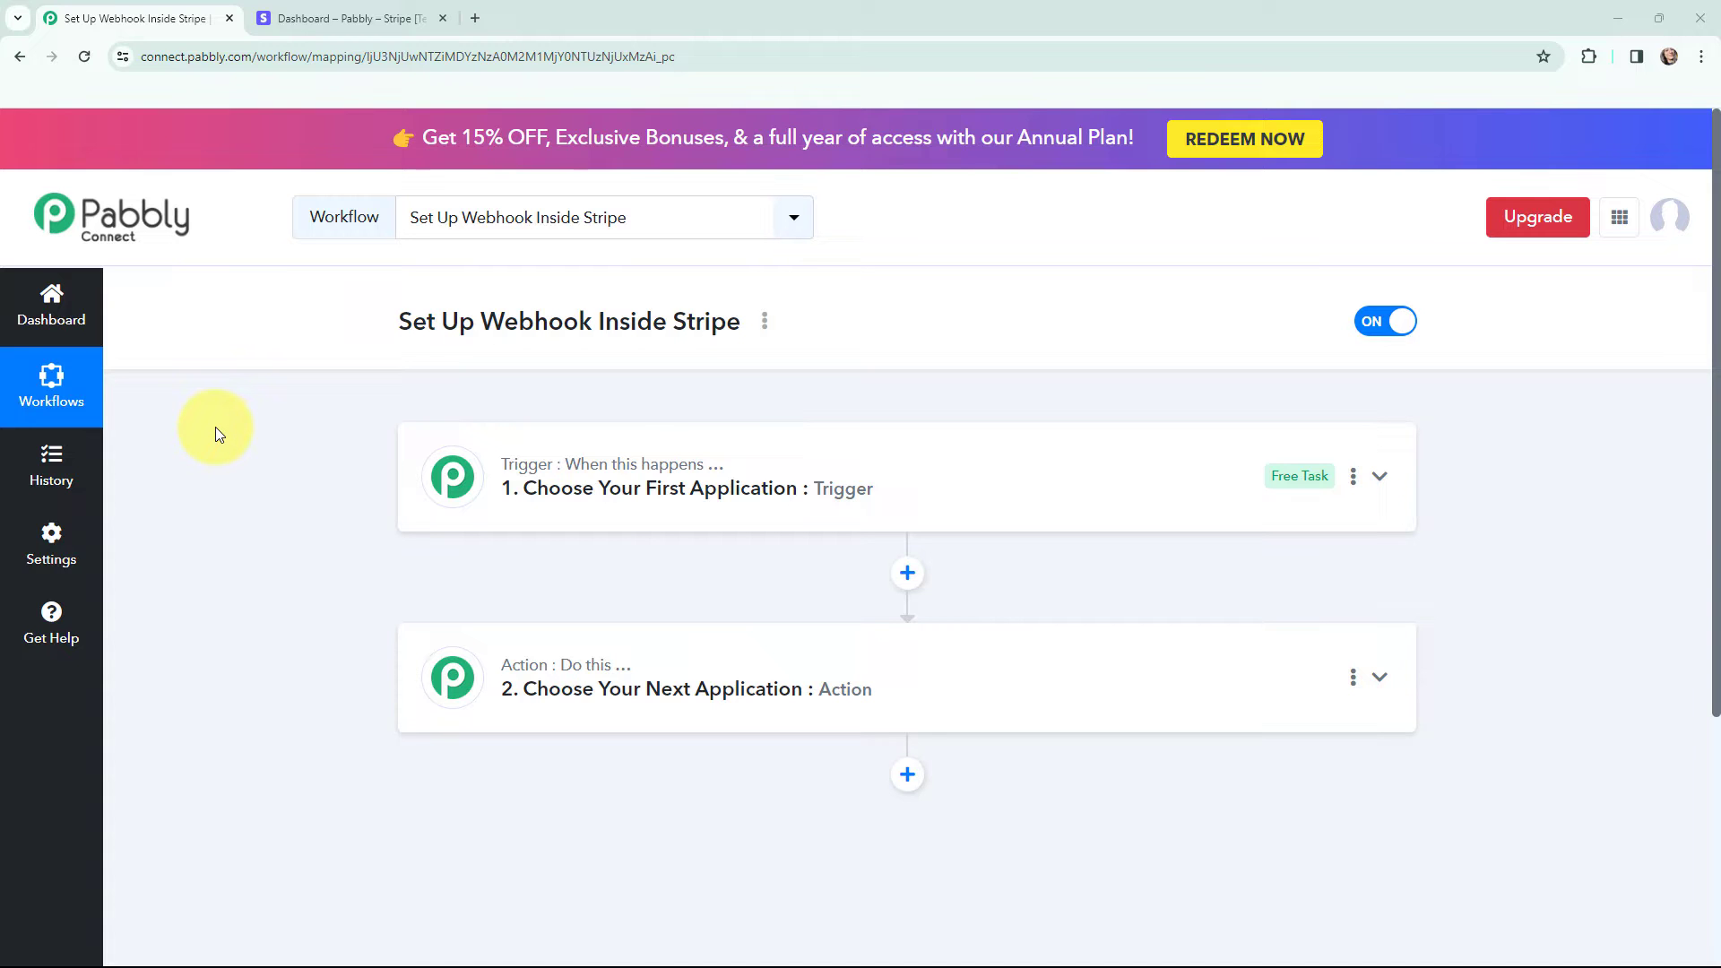
# - Set the trigger app to Stripe with the New Charge trigger event
pyautogui.click(345, 18)
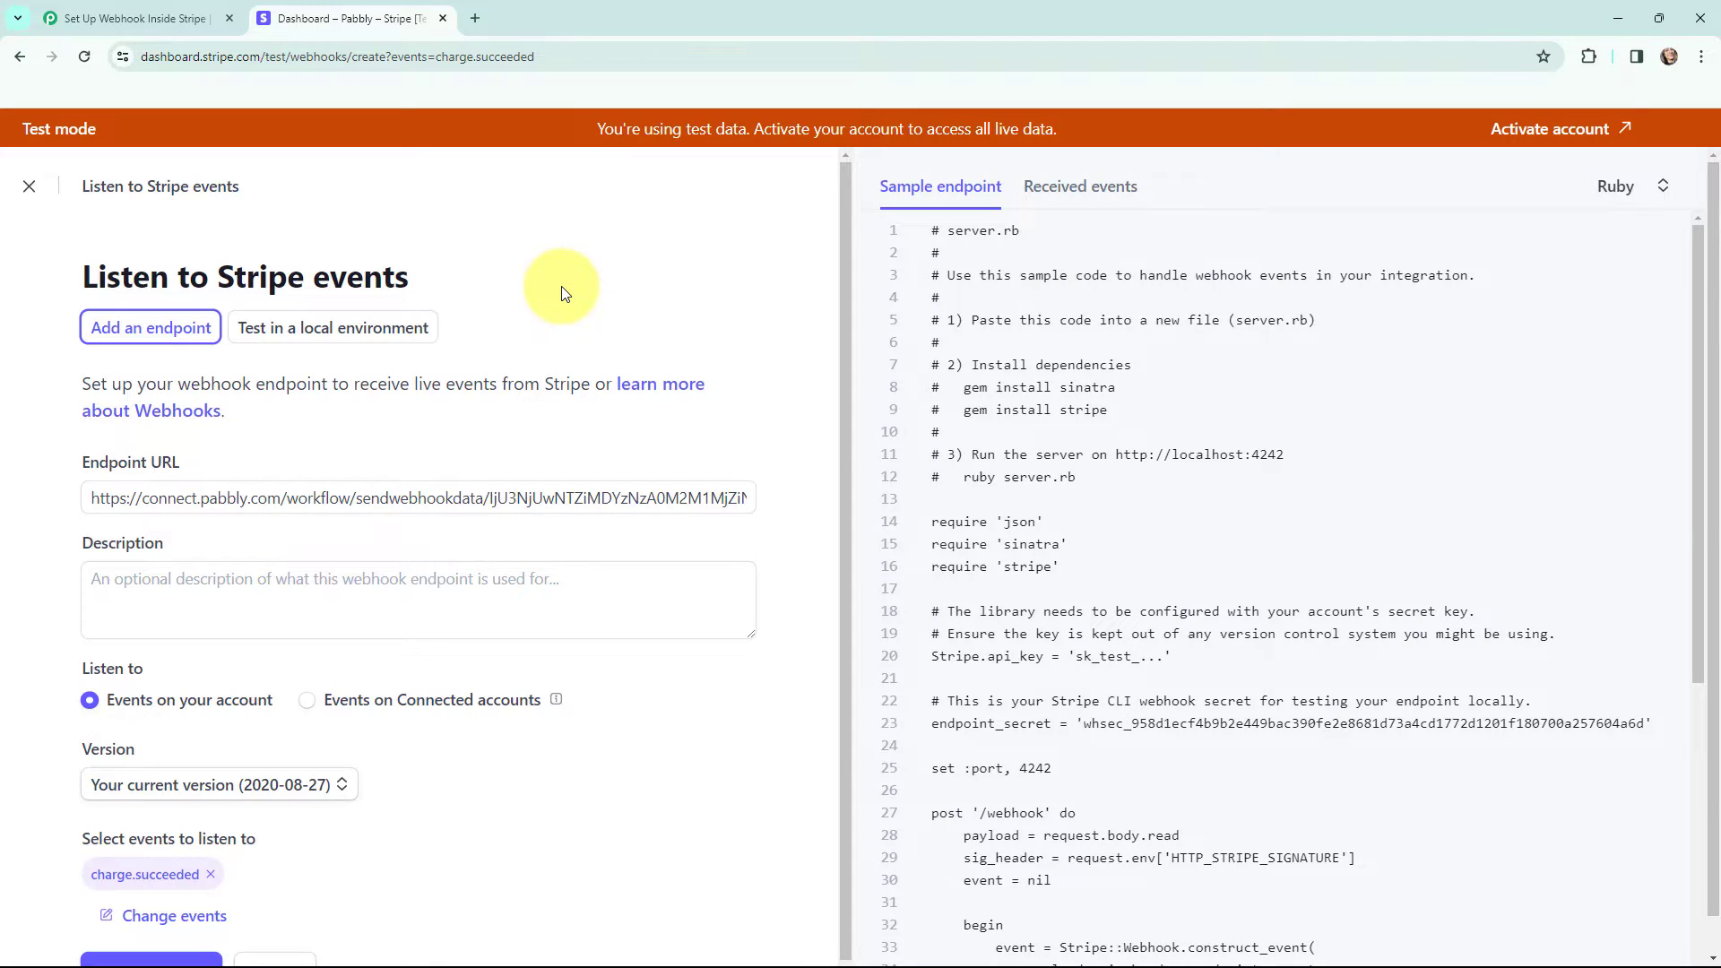
pyautogui.click(125, 18)
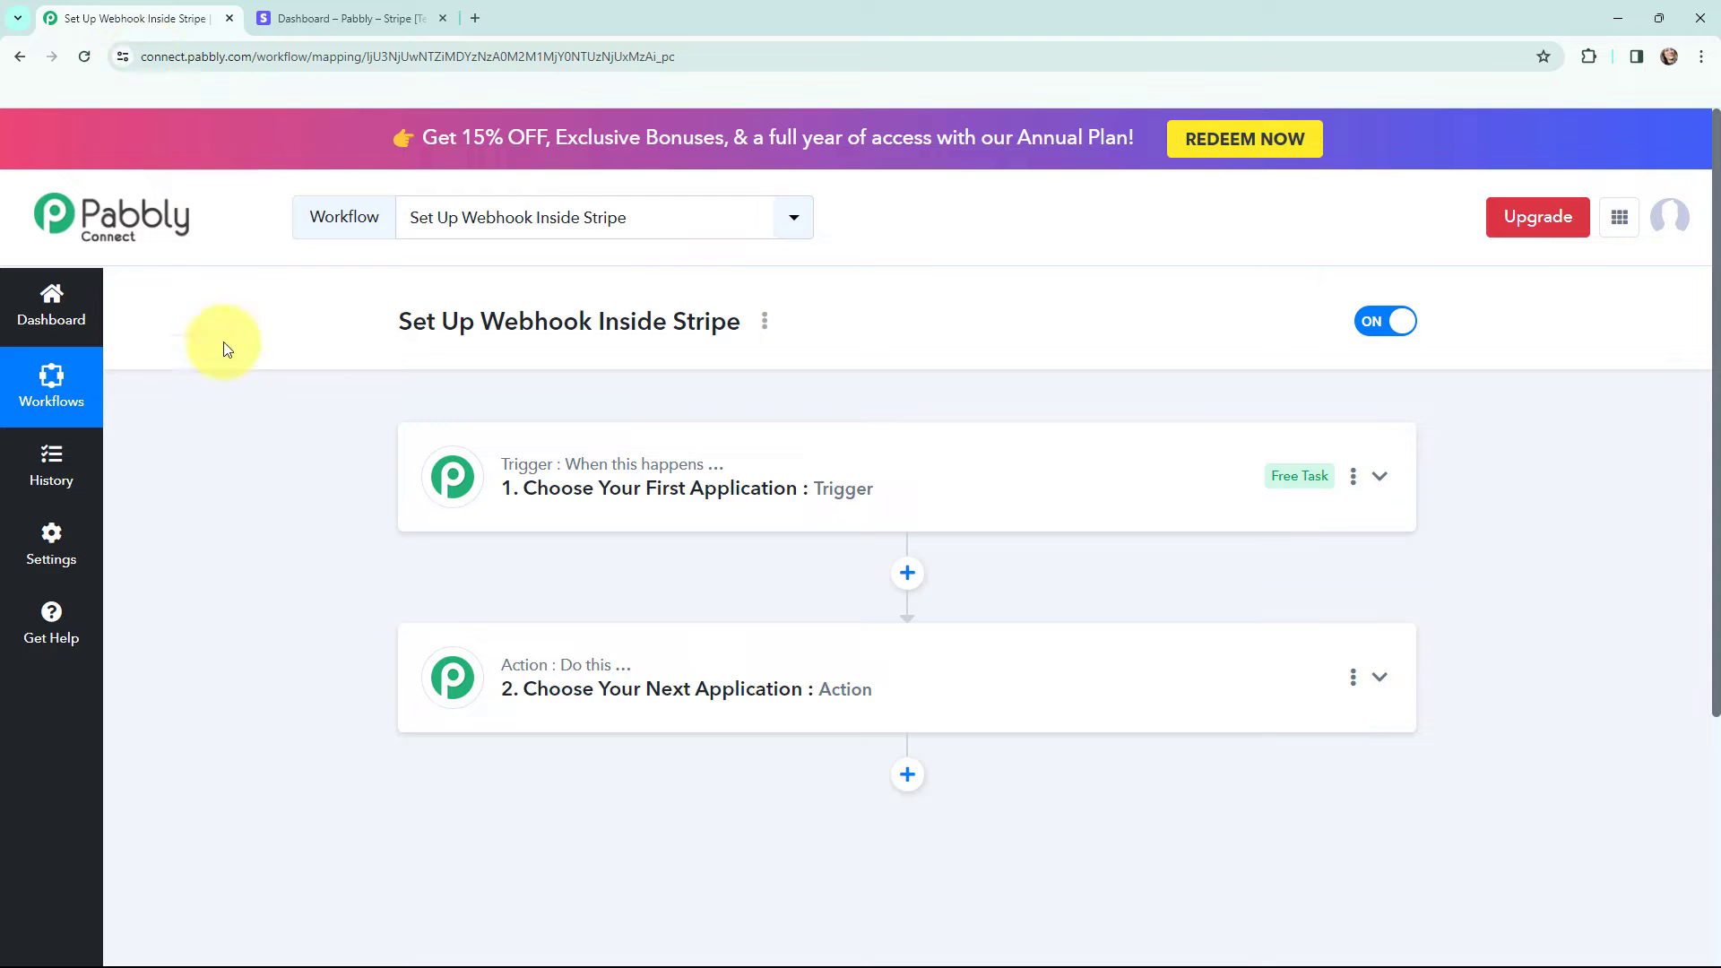
pyautogui.click(422, 476)
pyautogui.click(471, 605)
pyautogui.write('stripe')
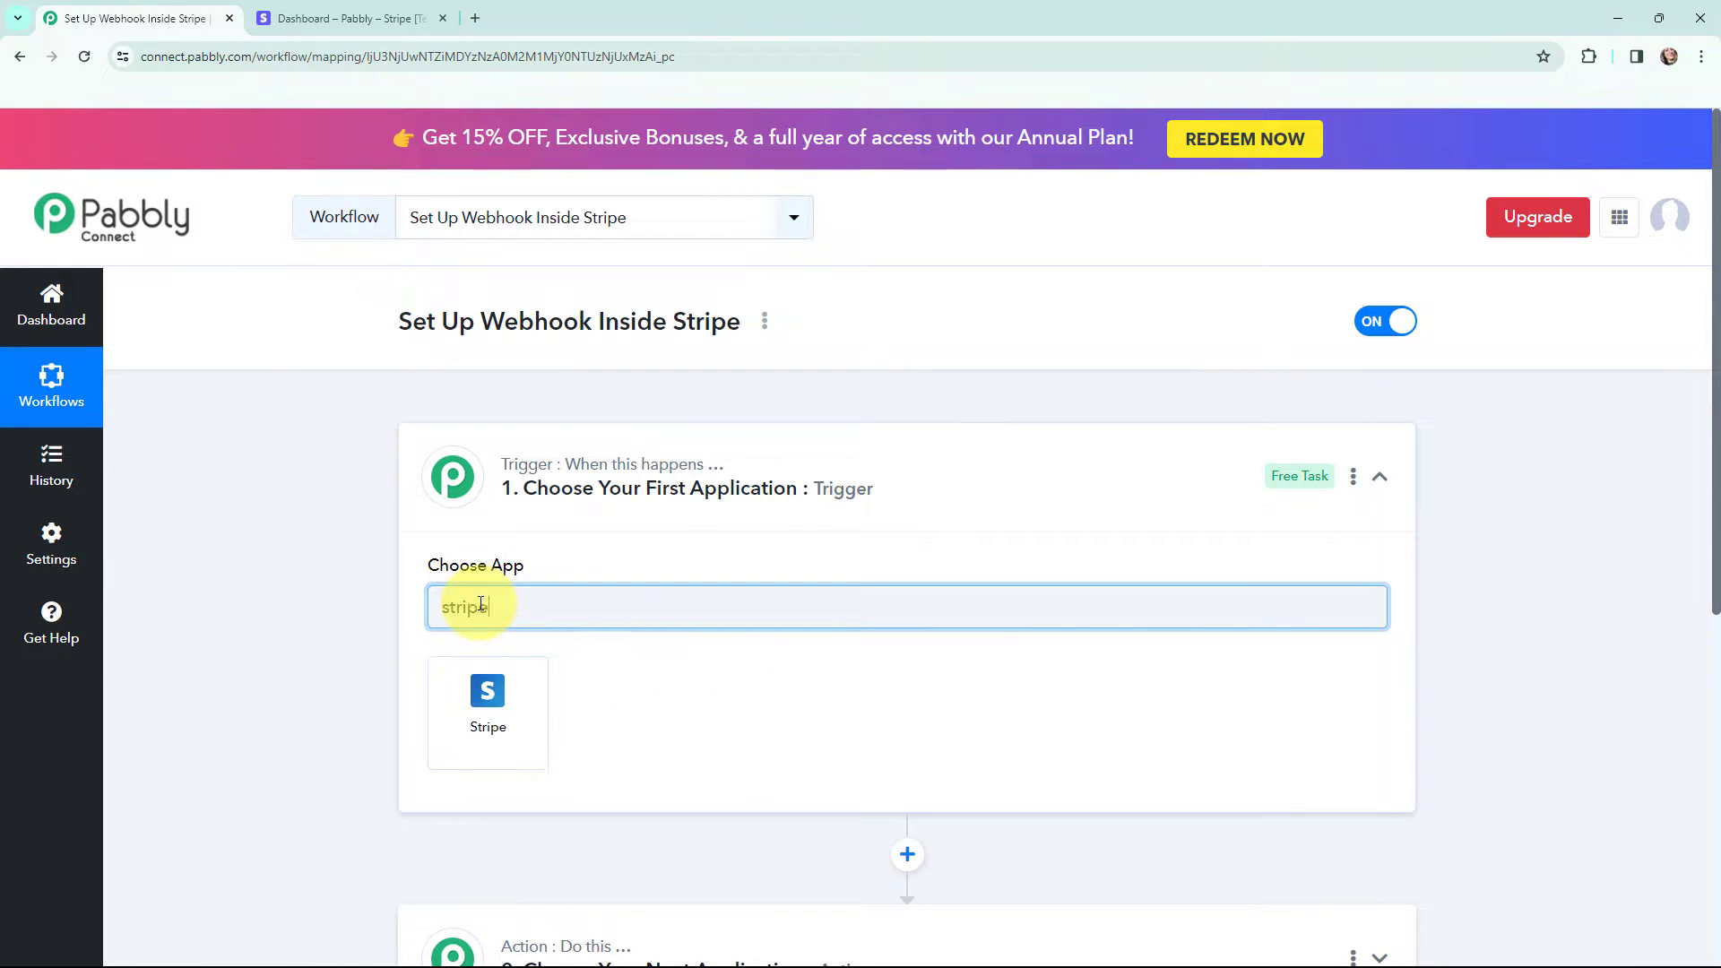
pyautogui.click(480, 700)
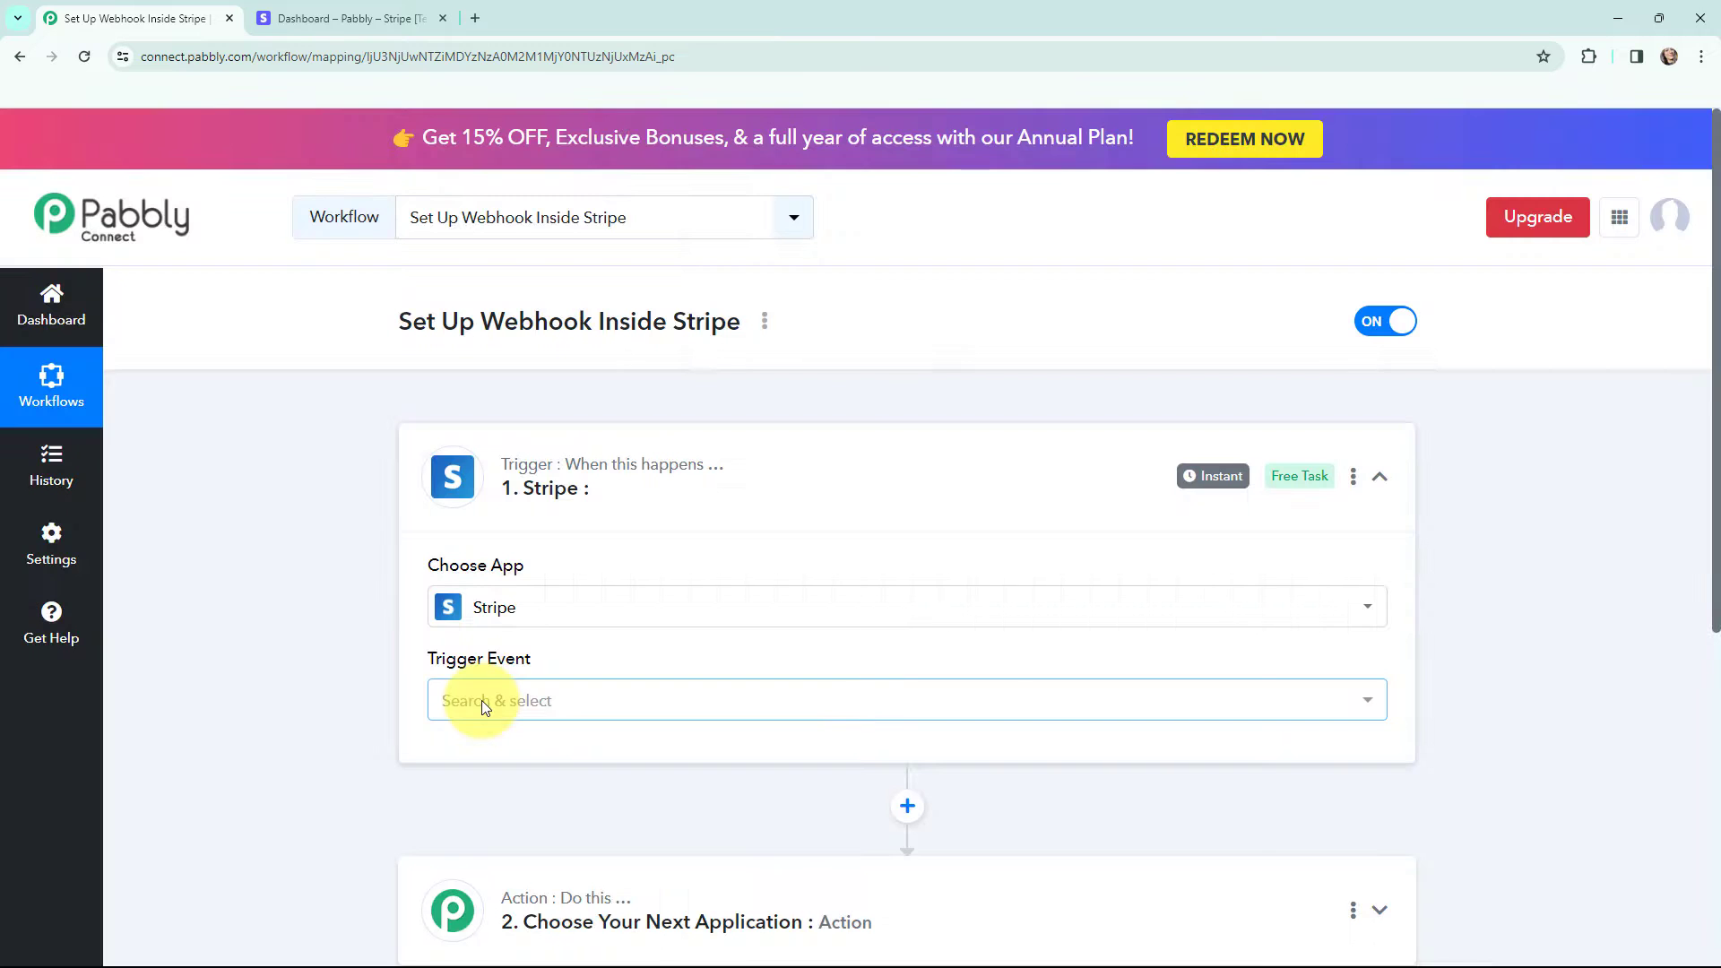
pyautogui.click(481, 701)
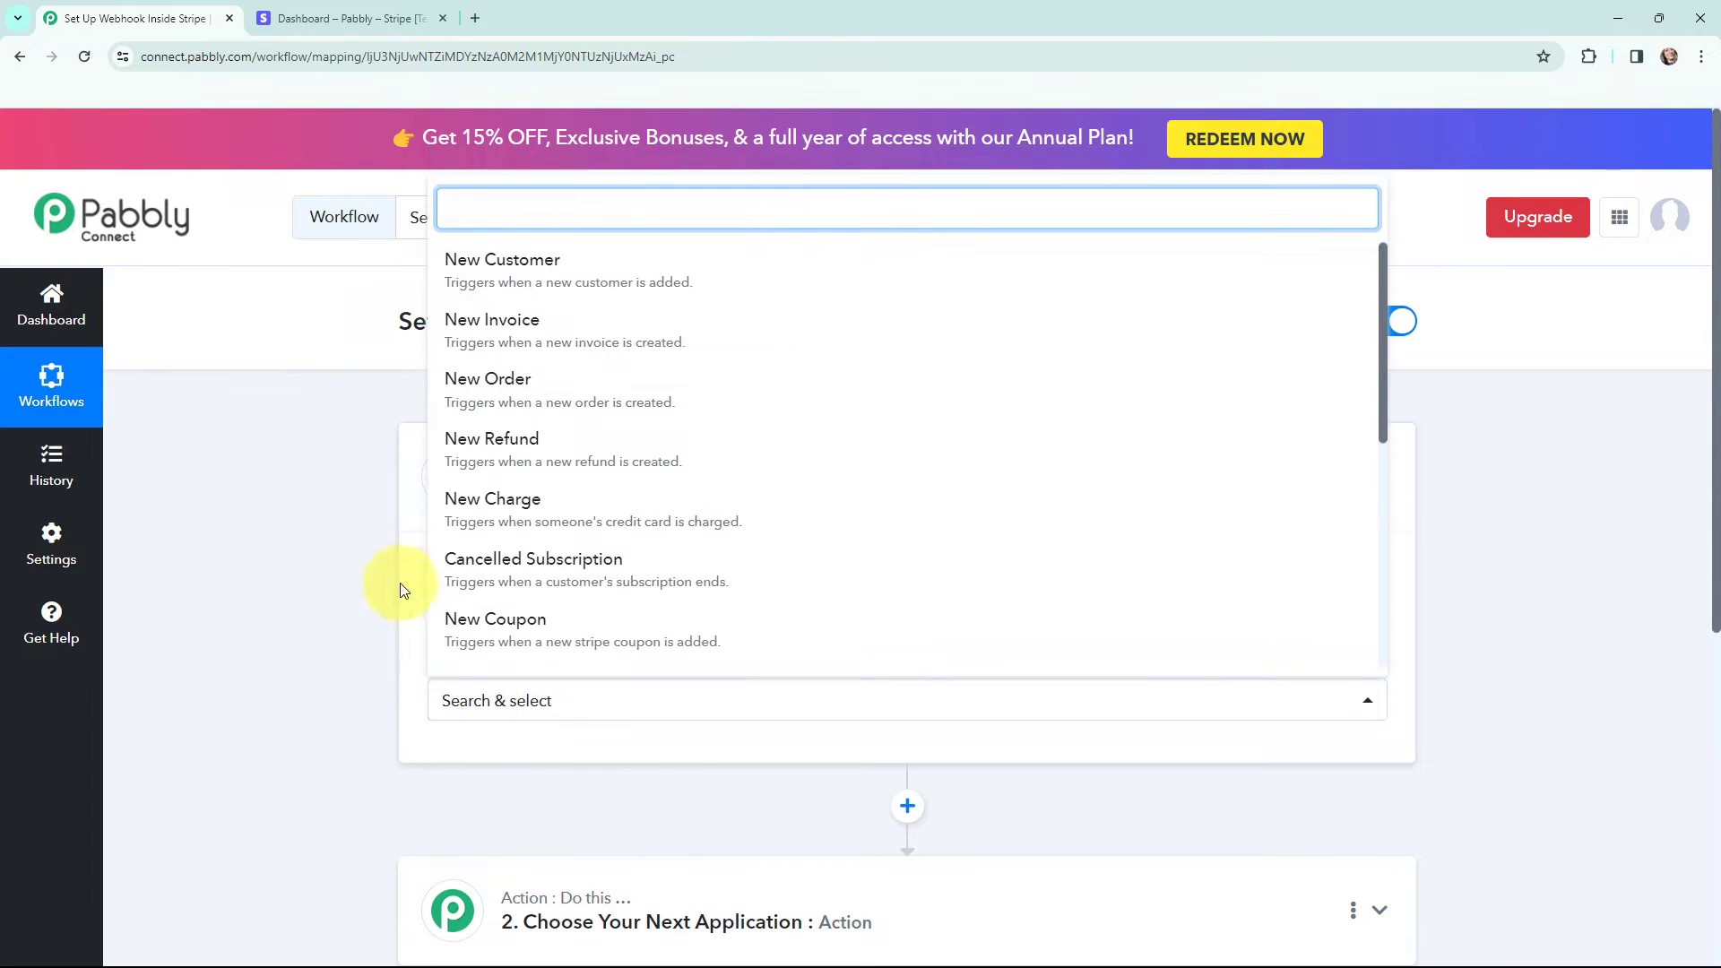
pyautogui.click(536, 517)
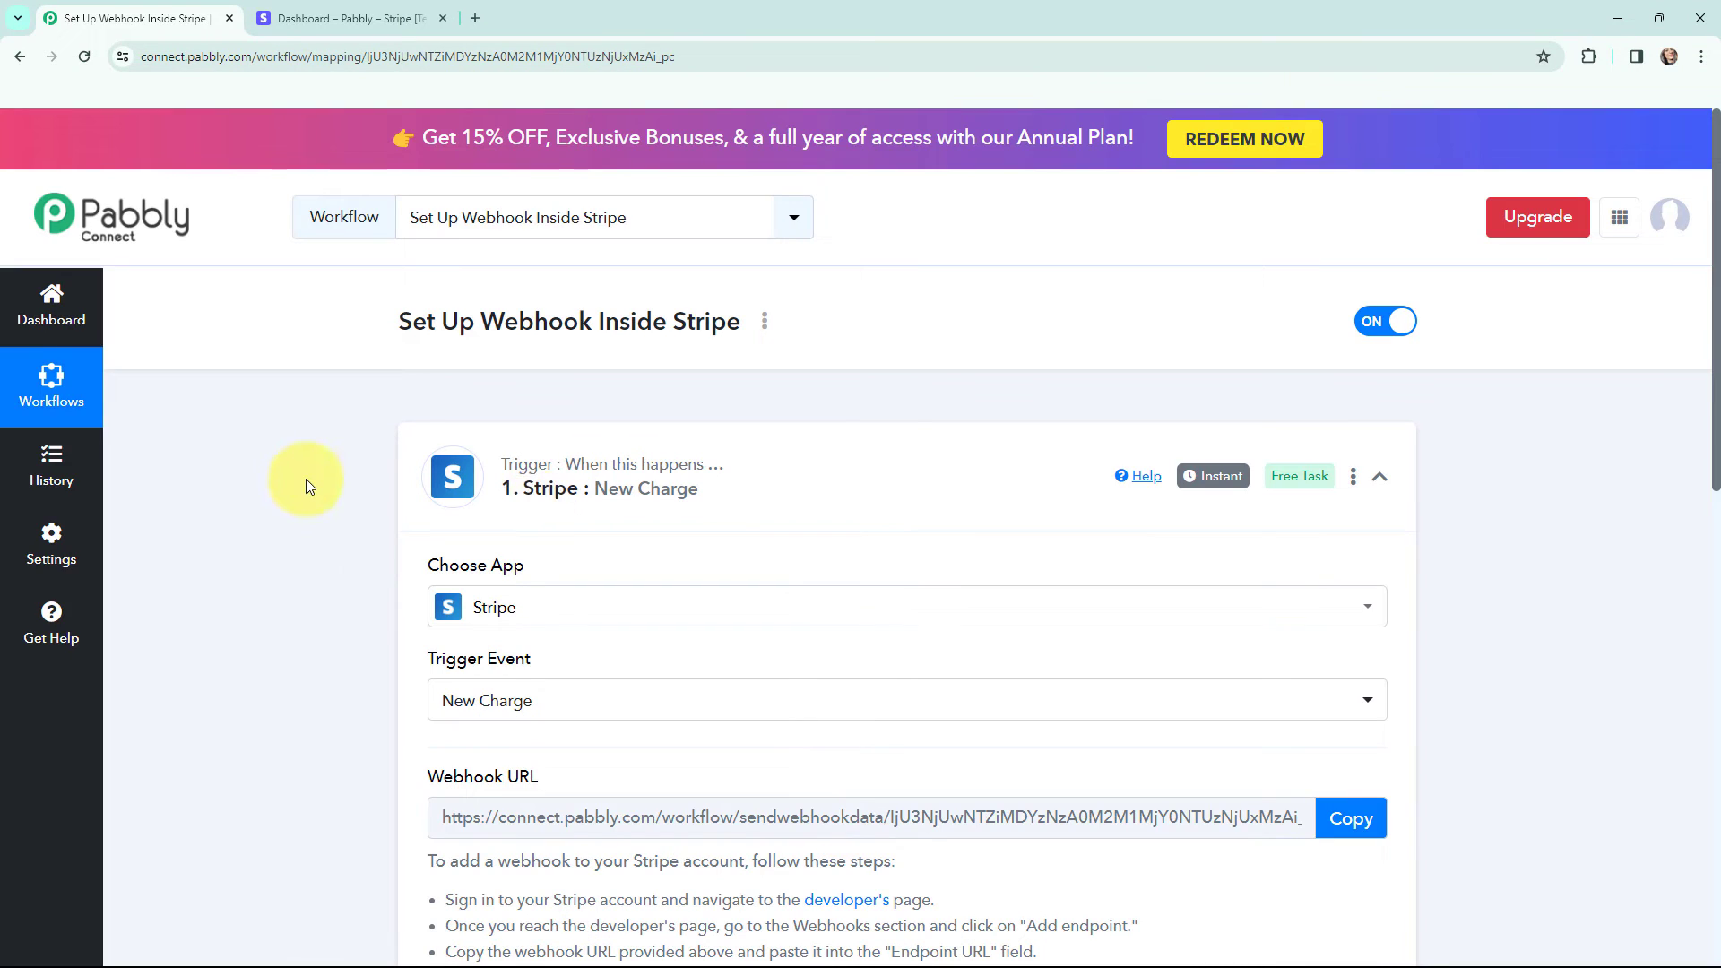
# - Scroll to the generated Webhook URL and review its setup instructions
pyautogui.scroll(-2, 305, 478)
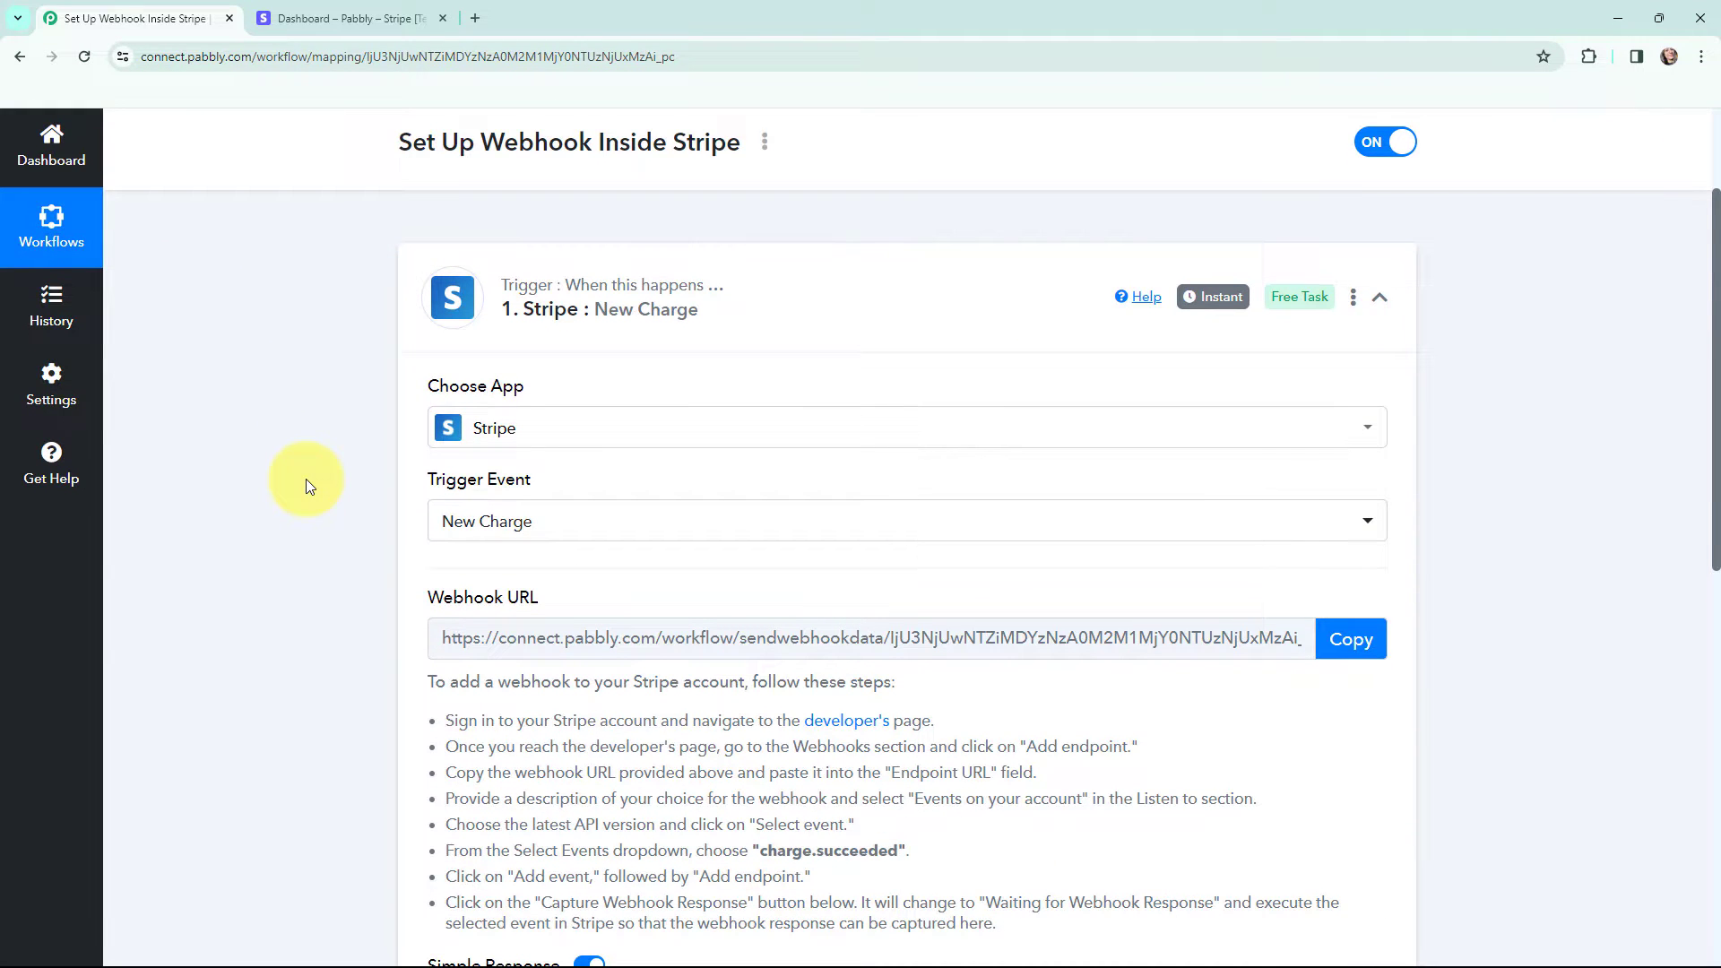
pyautogui.scroll(-2, 304, 478)
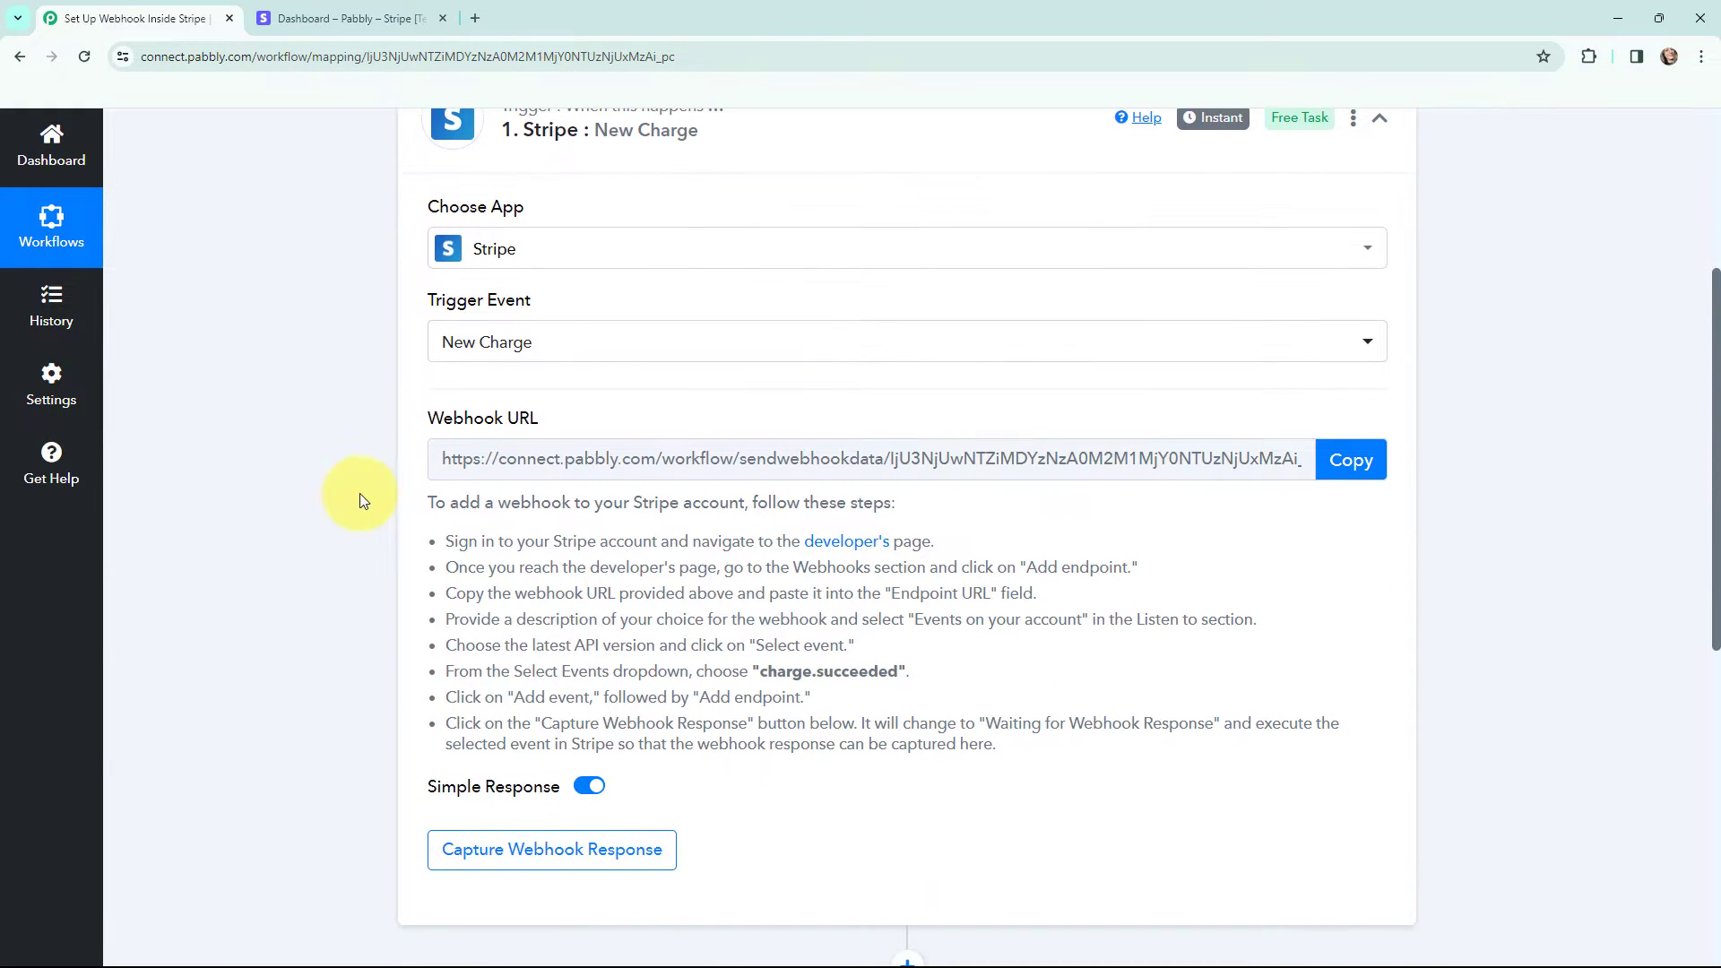
pyautogui.moveTo(431, 502); pyautogui.dragTo(1019, 744)
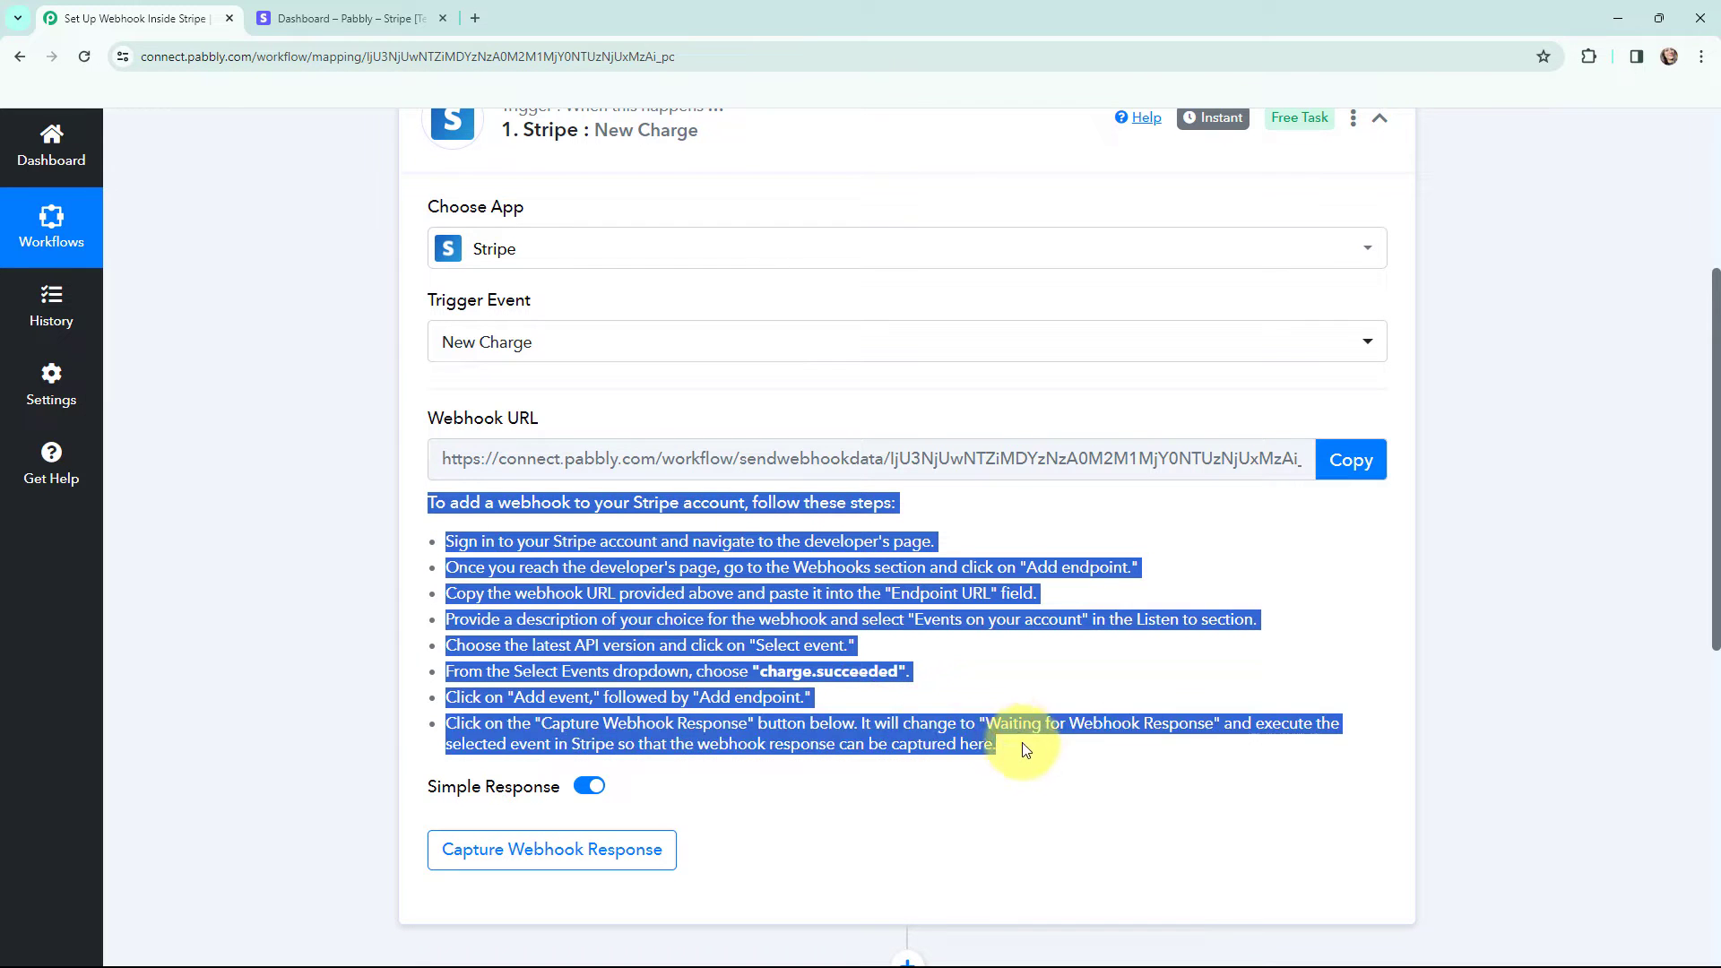
pyautogui.click(909, 444)
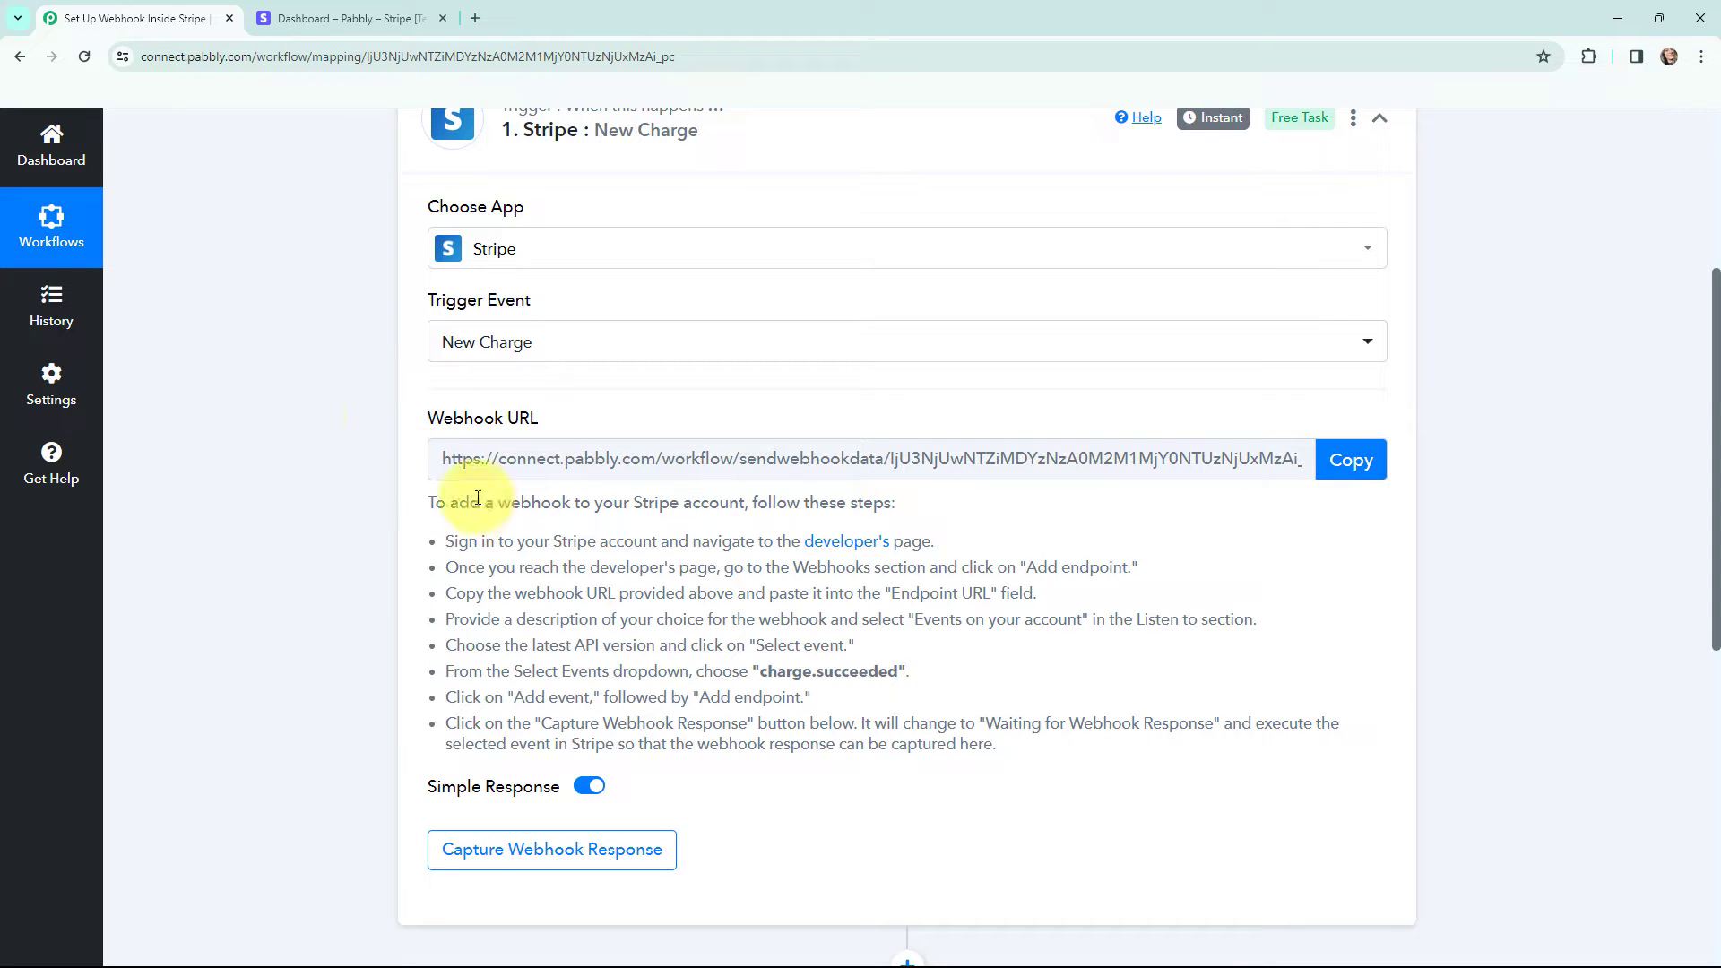
pyautogui.moveTo(431, 502); pyautogui.dragTo(998, 744)
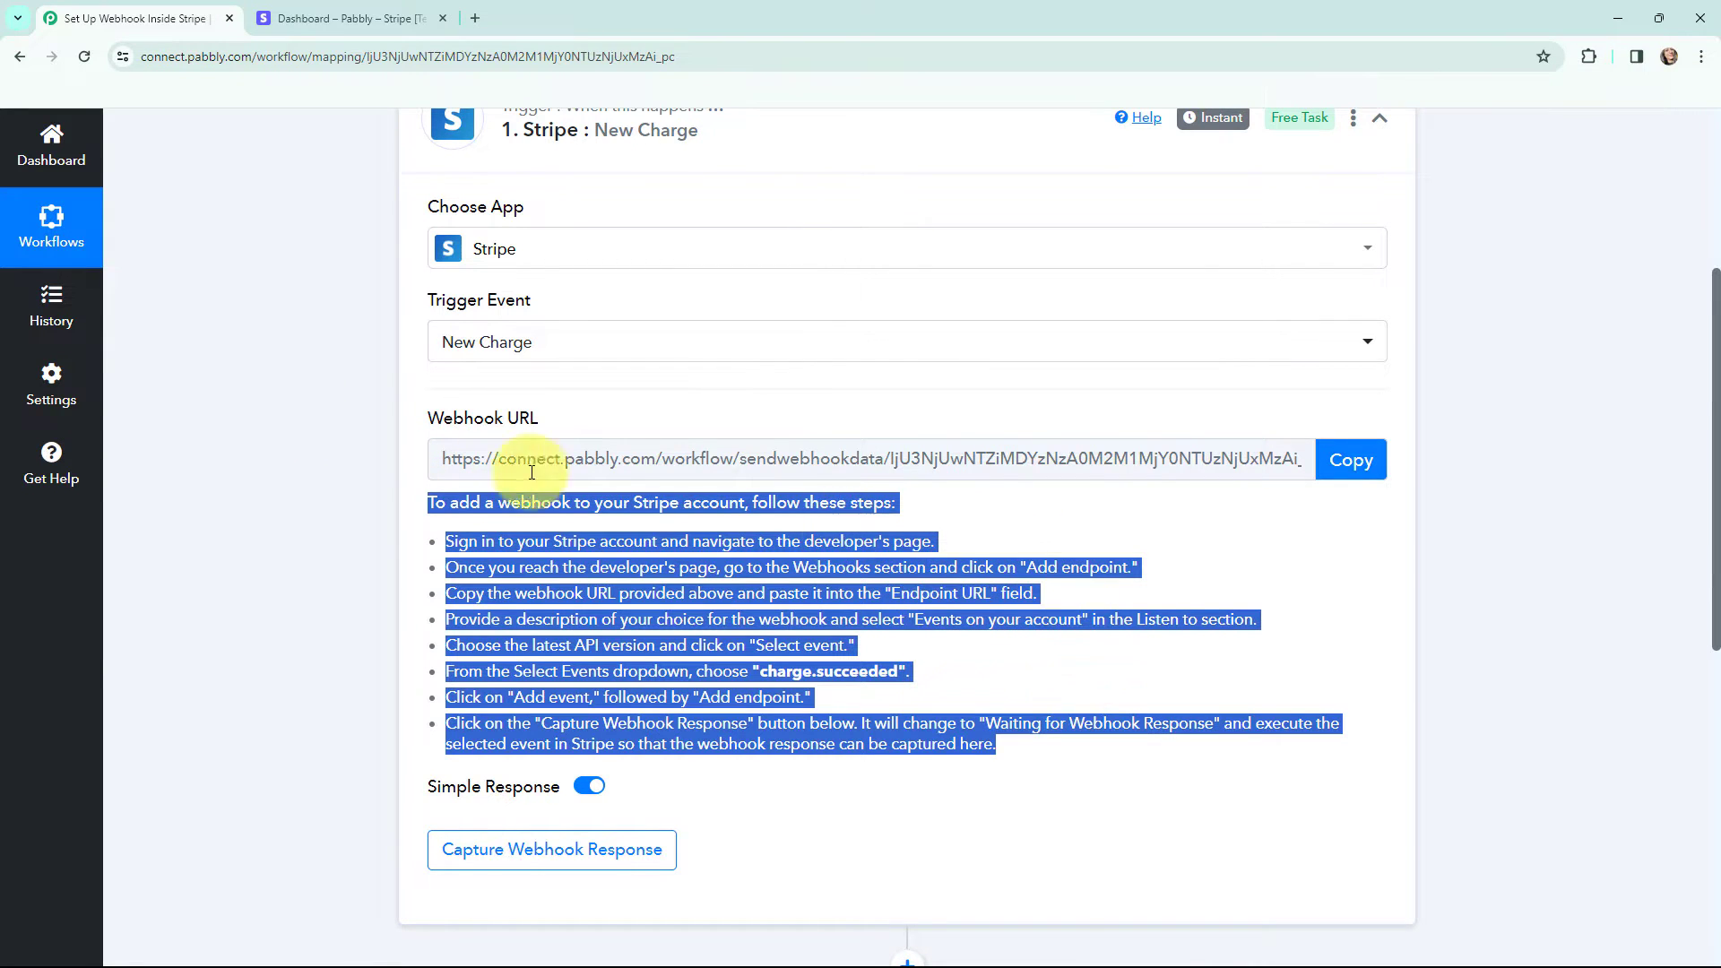
pyautogui.click(341, 519)
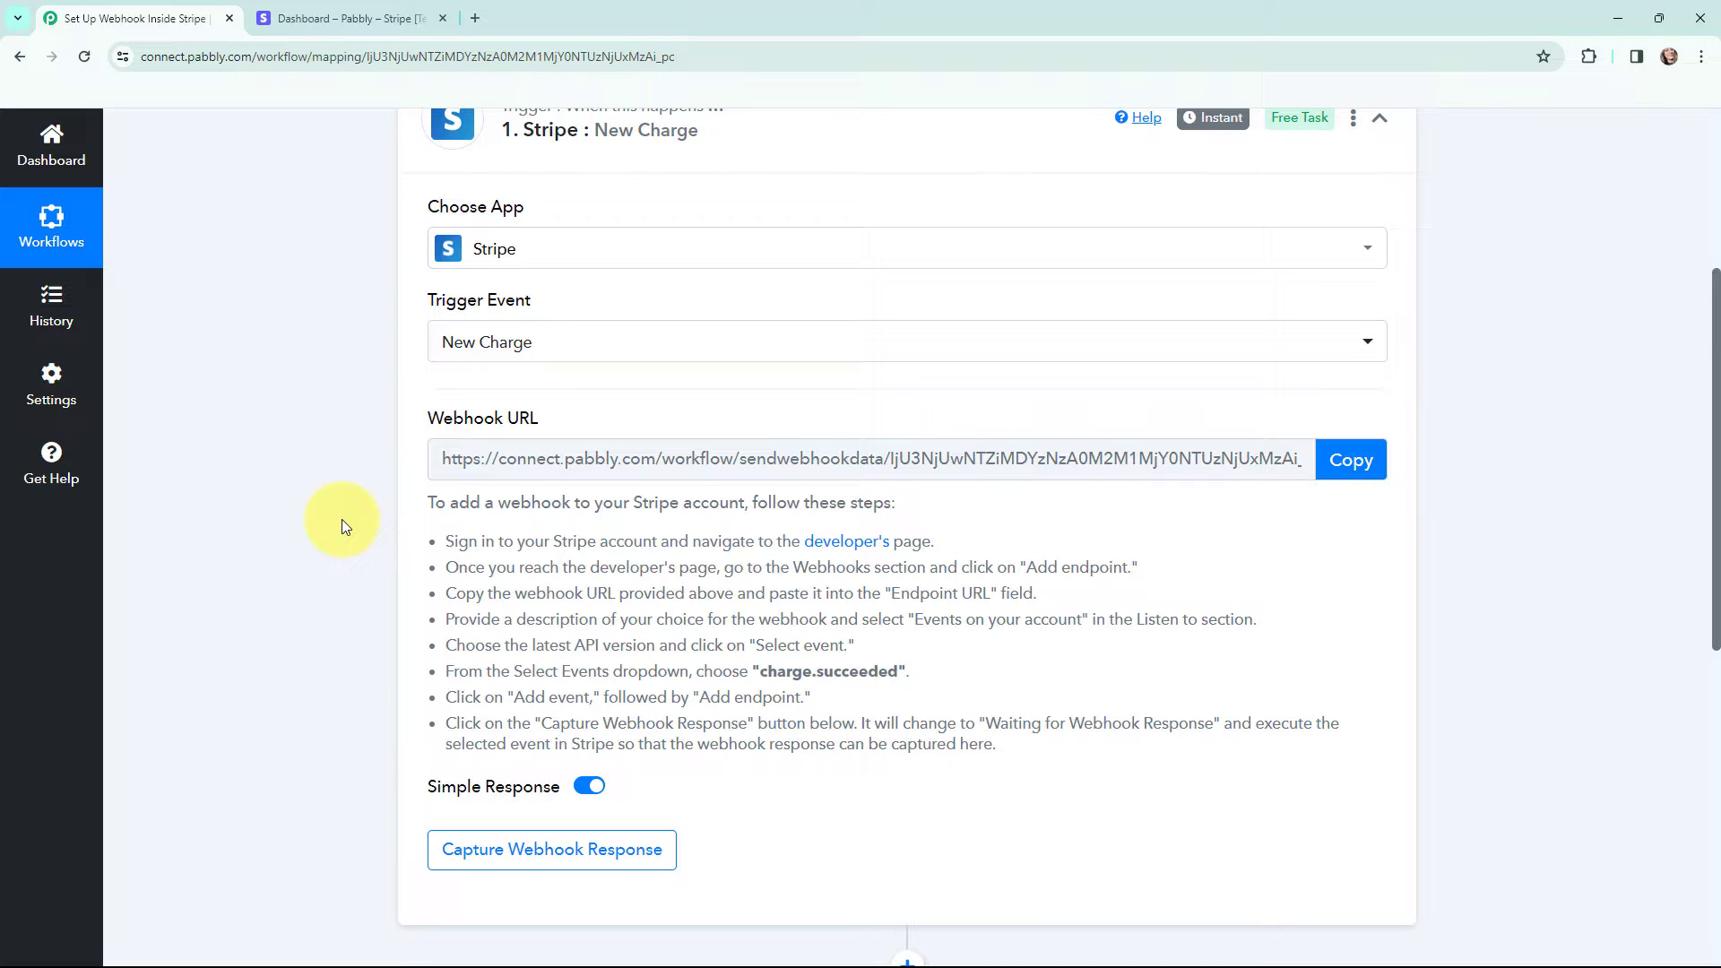
# - In Stripe, go to Developers > Webhooks and start adding an endpoint
pyautogui.hotkey('ctrl', 'Tab')
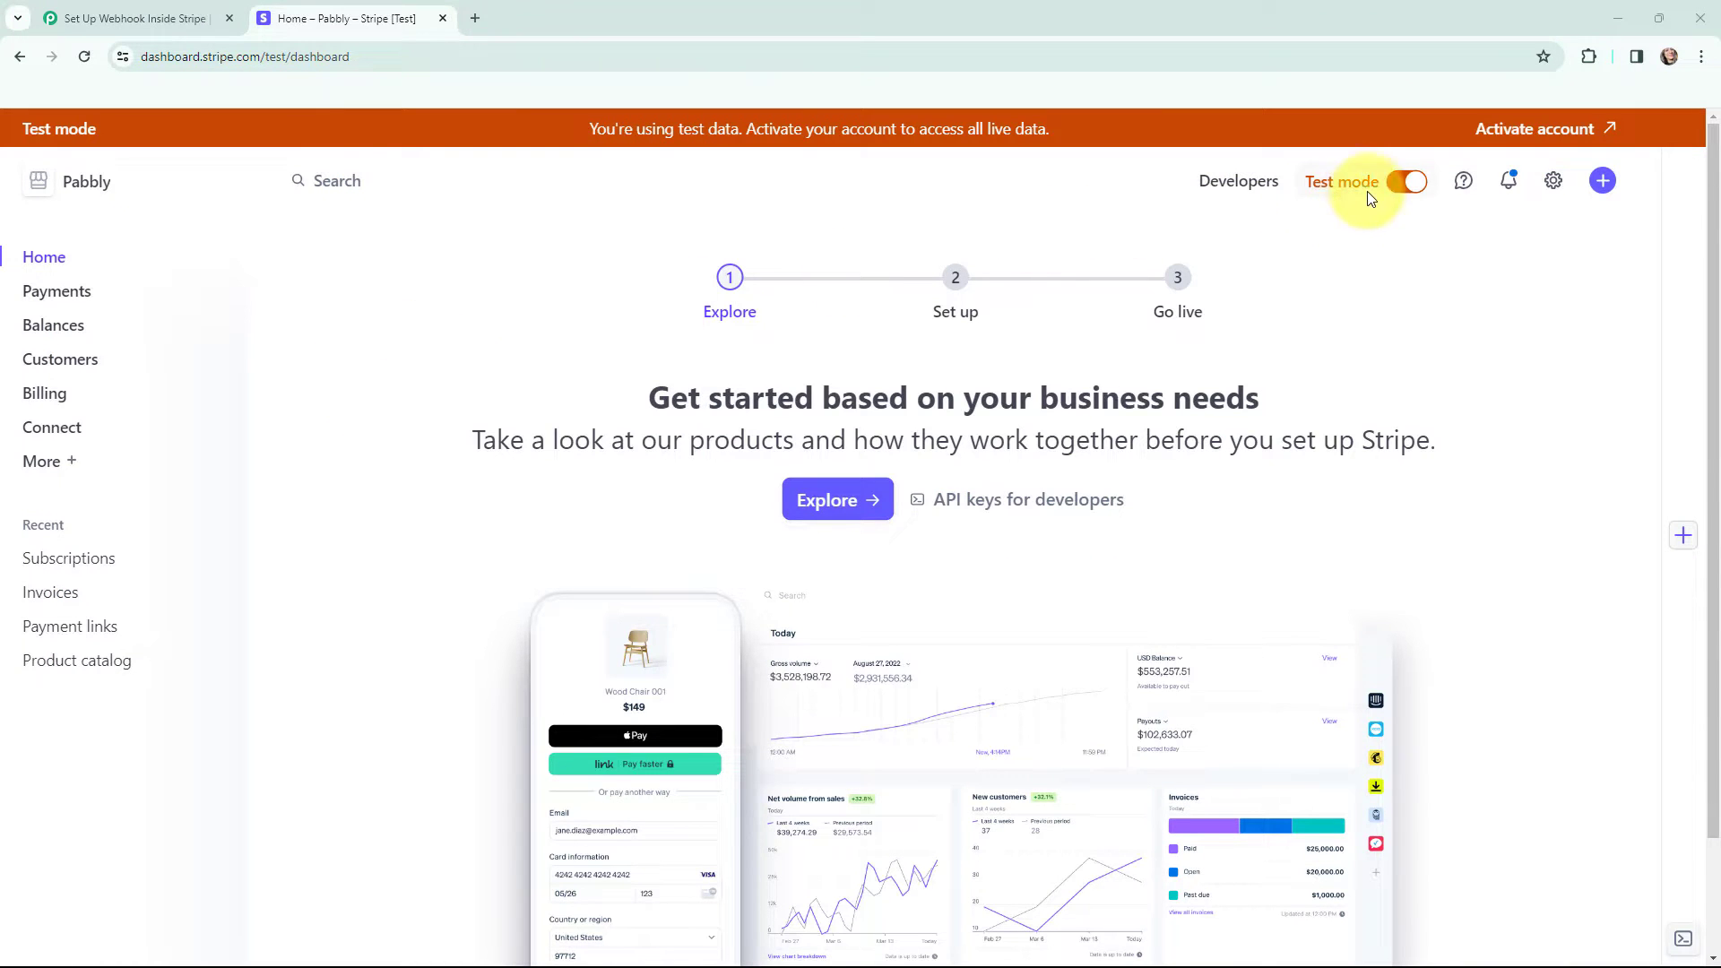
pyautogui.click(1246, 184)
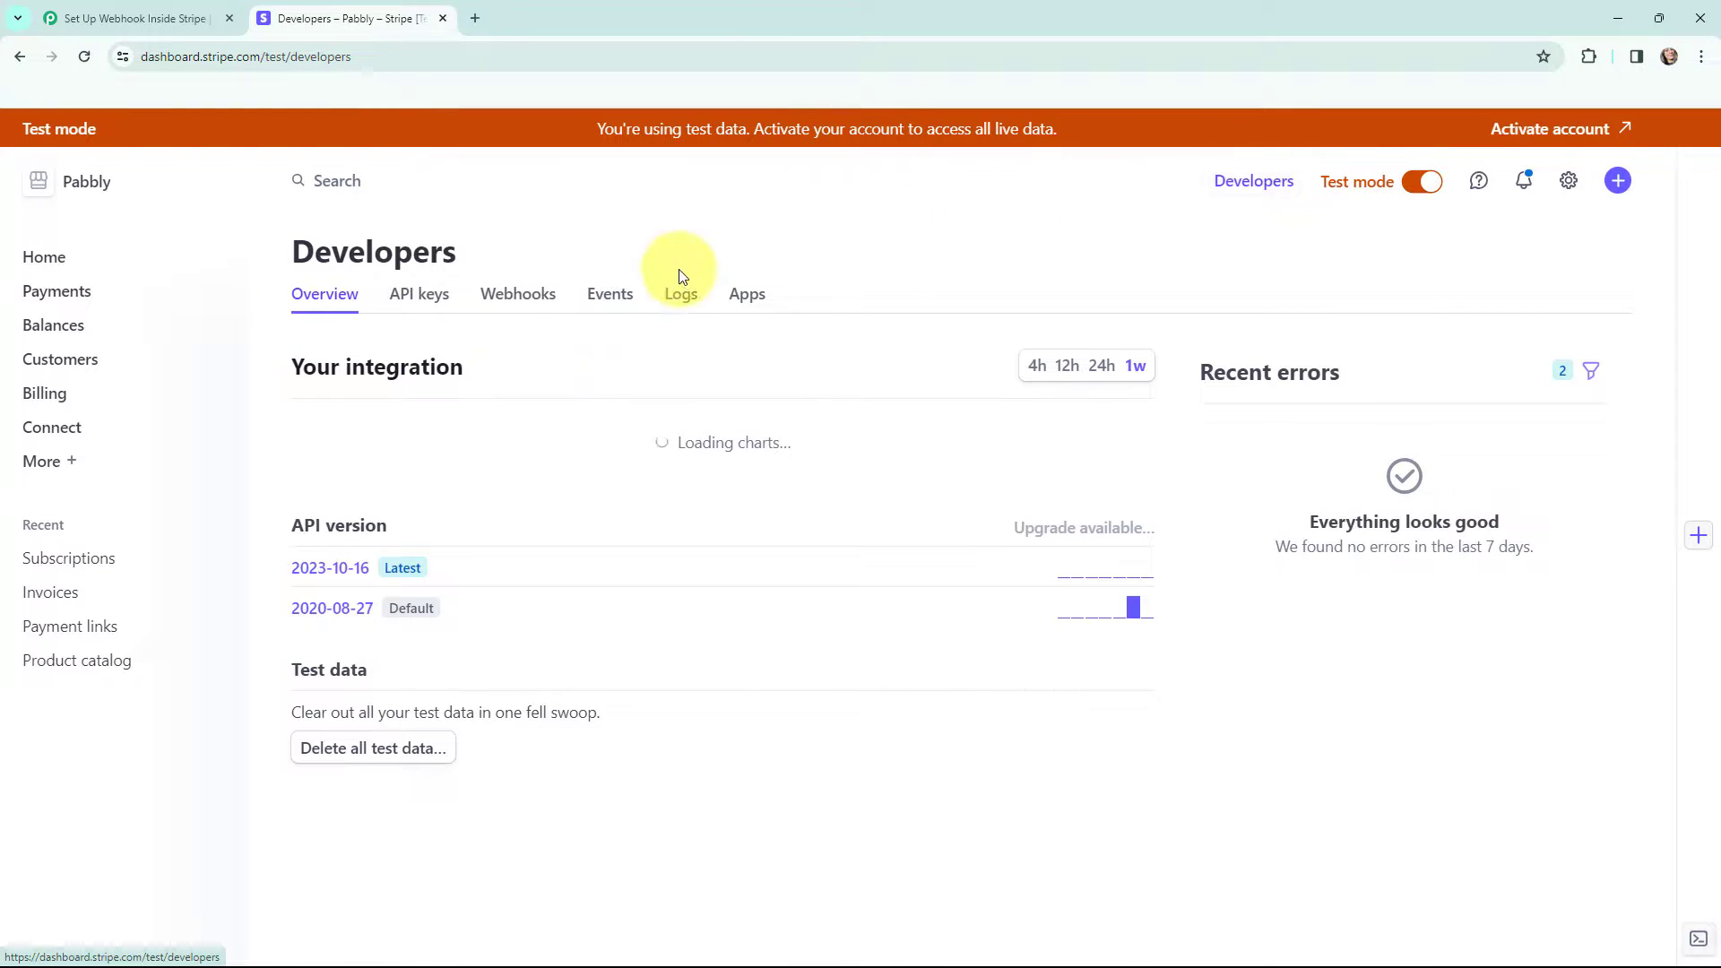
pyautogui.click(529, 296)
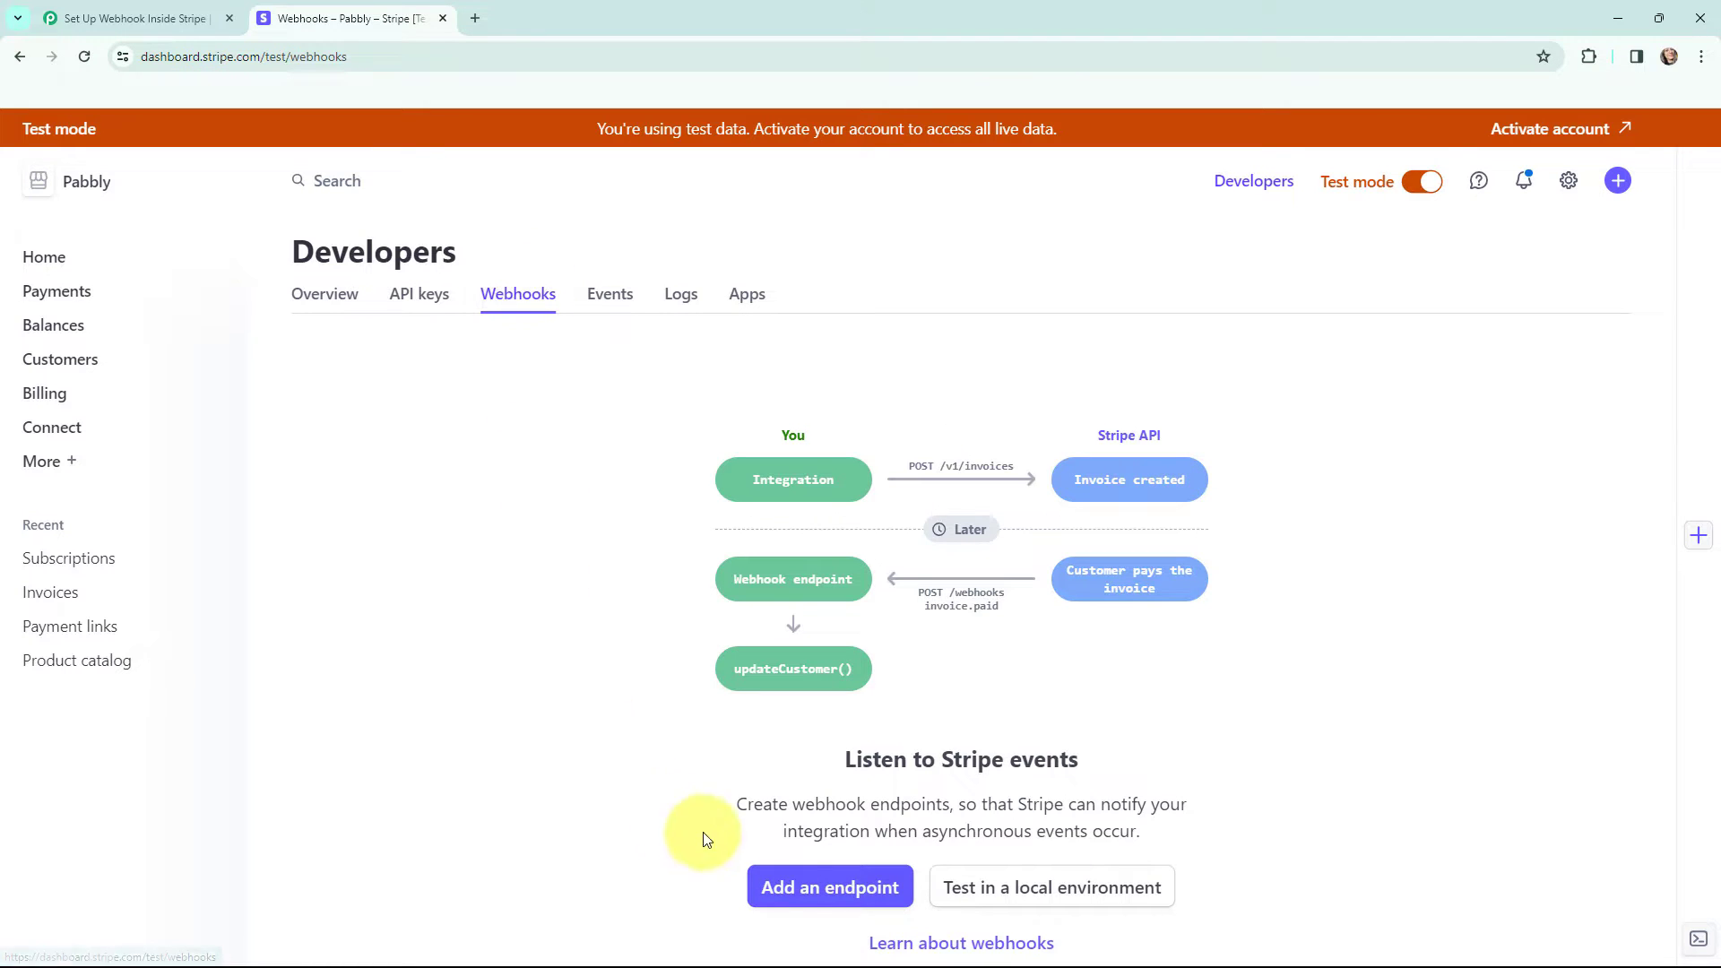
pyautogui.click(822, 888)
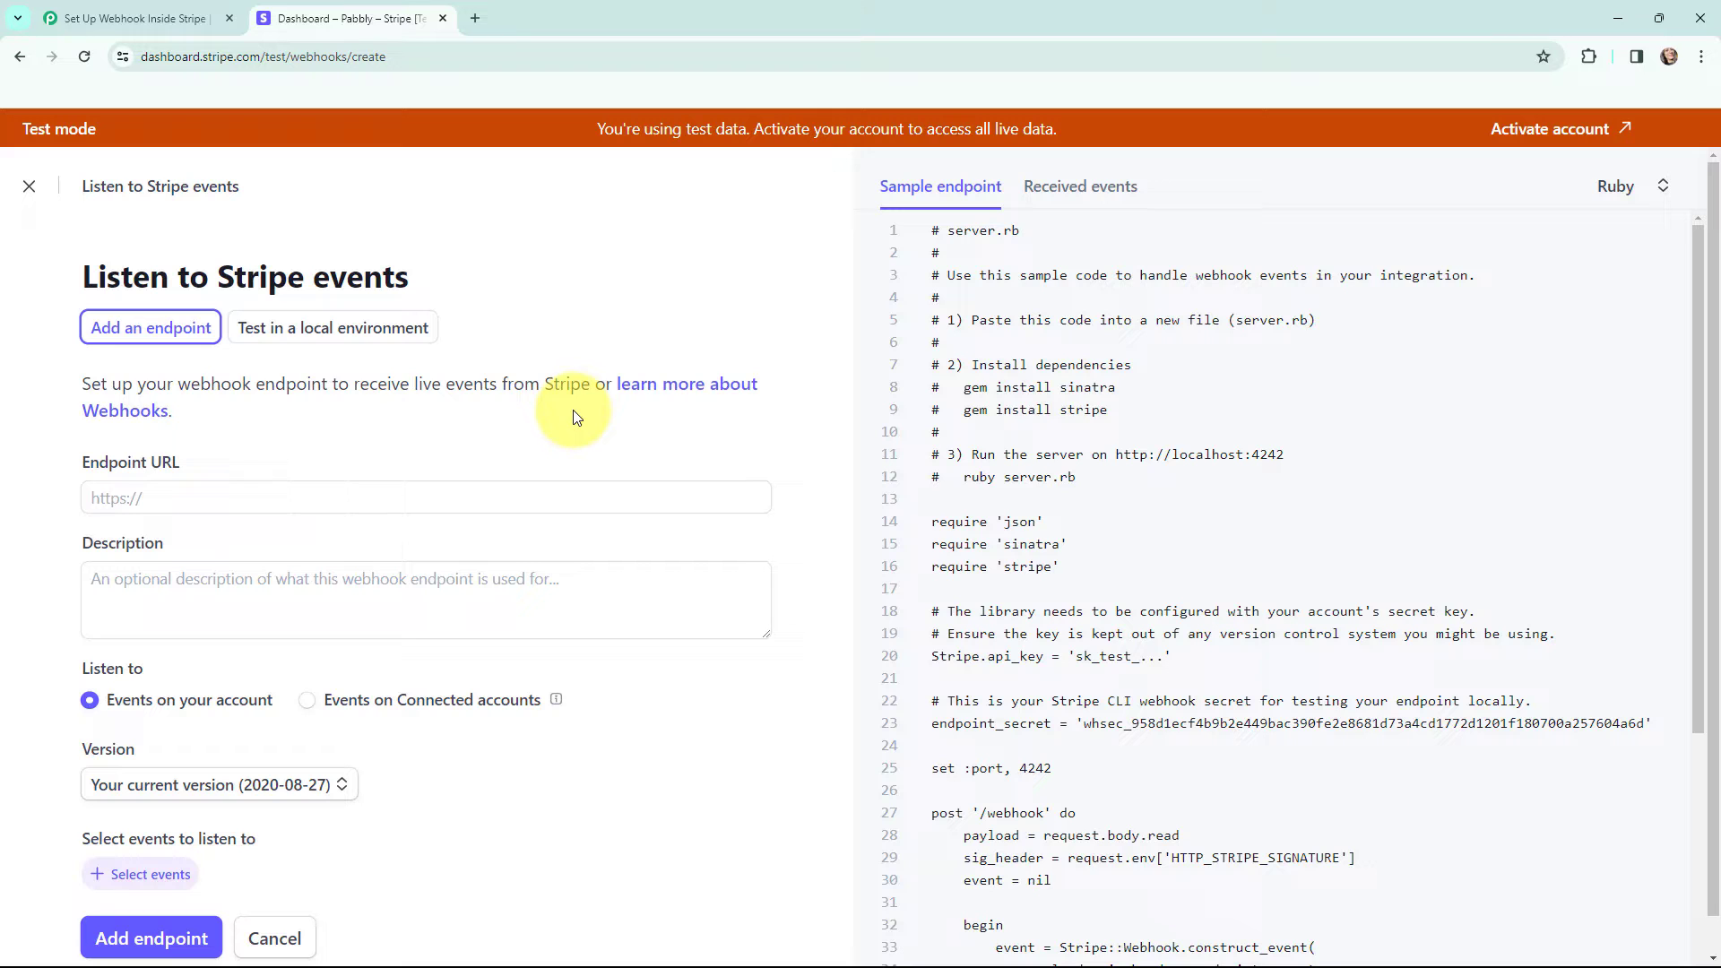
# - Copy the Pabbly webhook URL and paste it into Stripe's Endpoint URL field
pyautogui.click(179, 18)
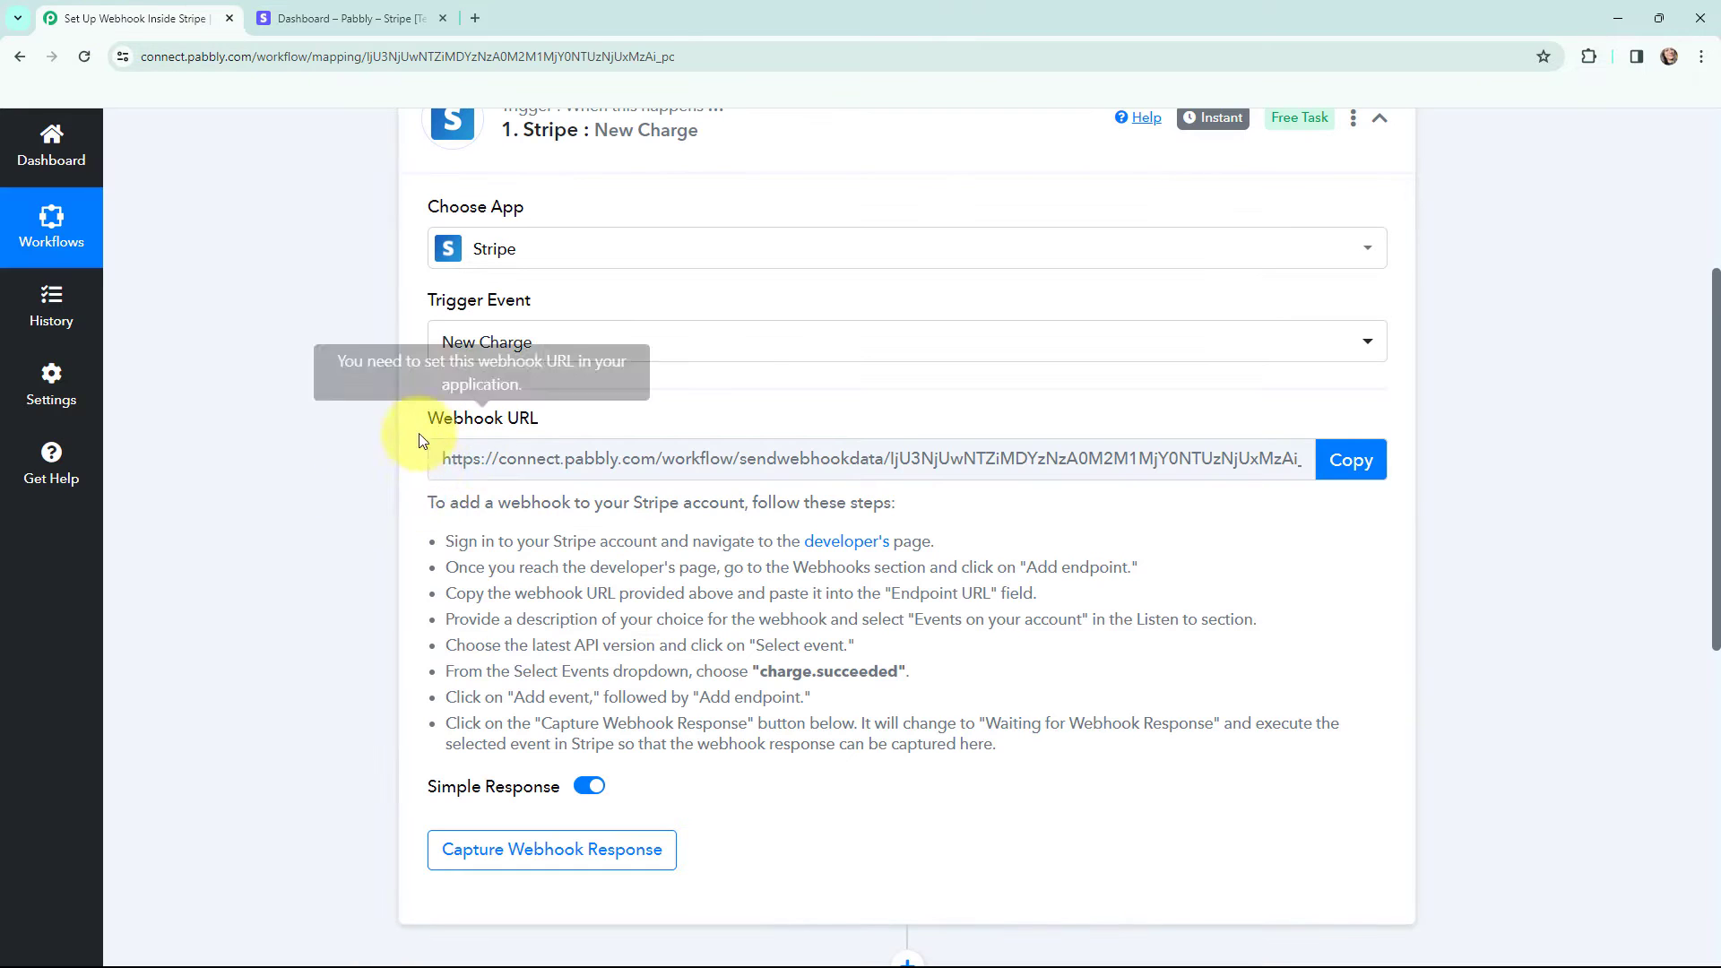
pyautogui.click(1370, 465)
pyautogui.click(349, 18)
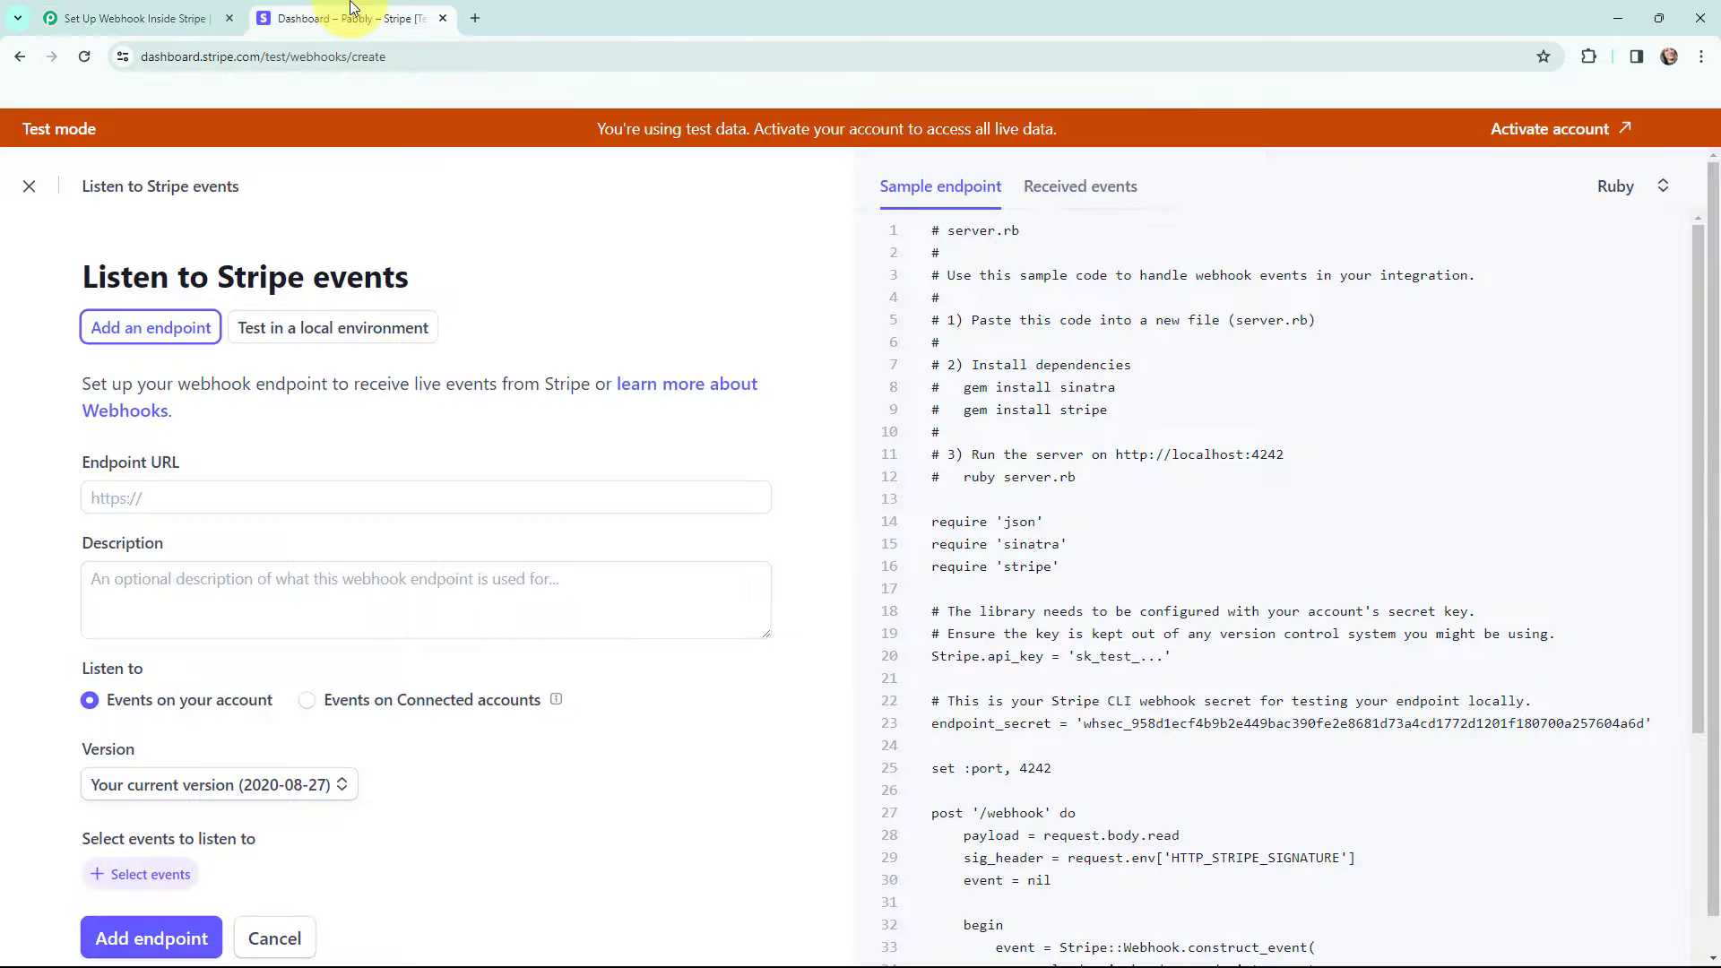
pyautogui.click(170, 497)
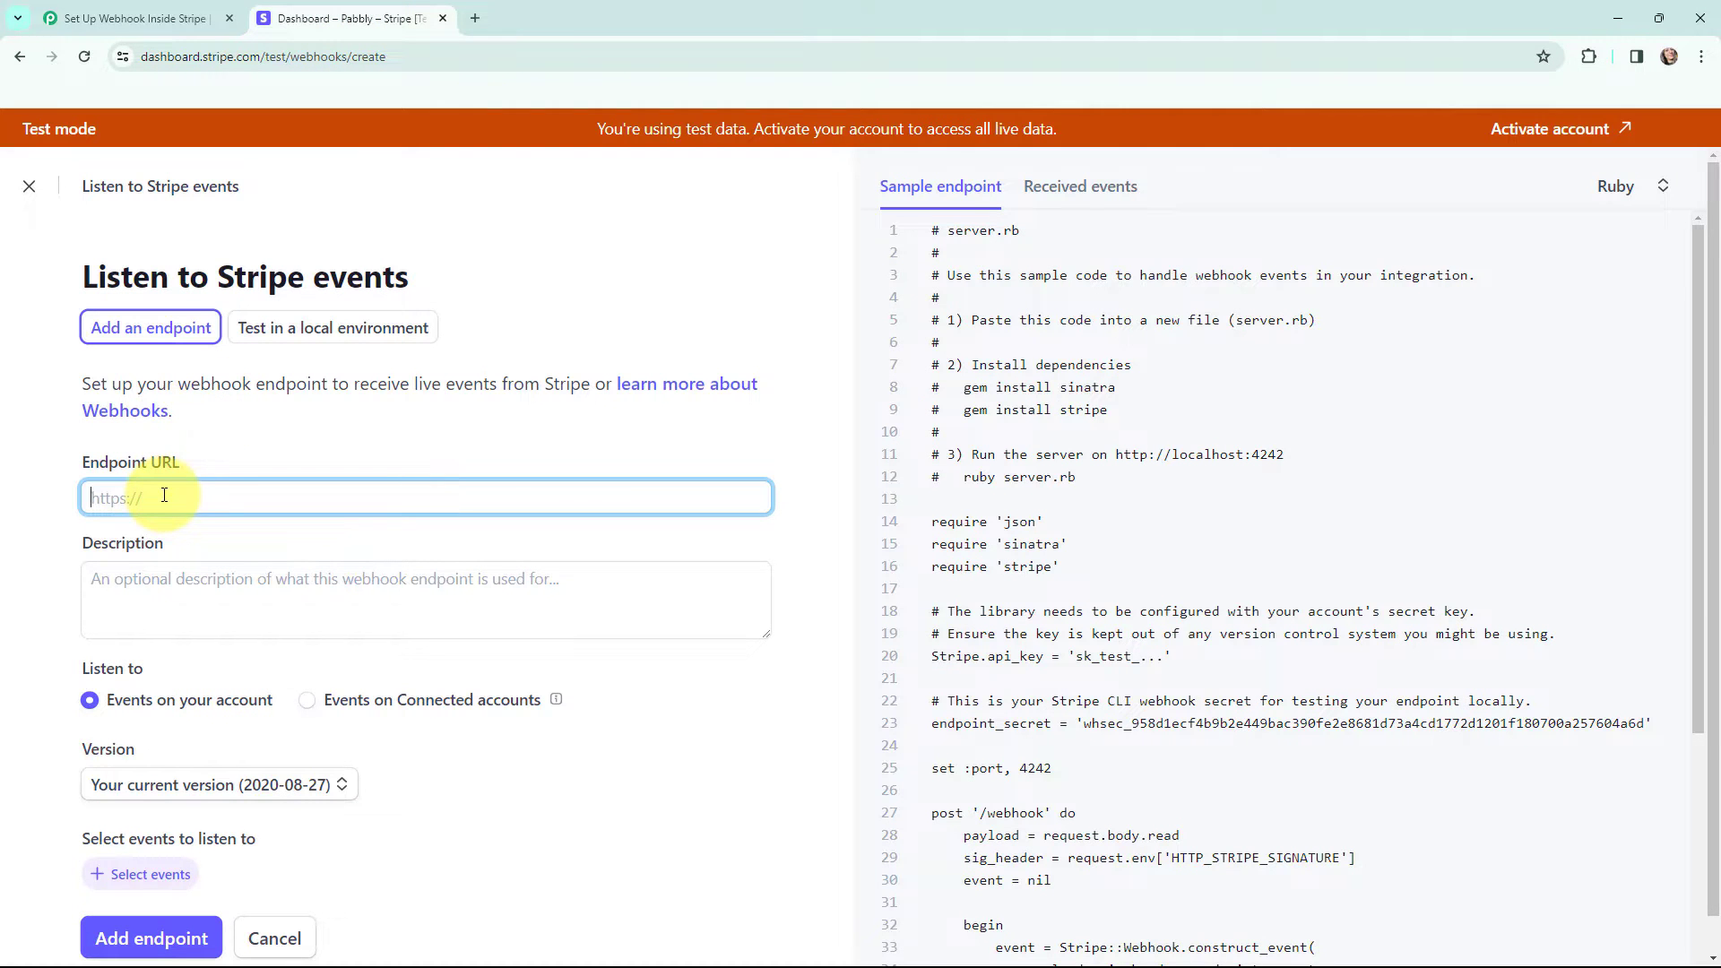
pyautogui.hotkey('ctrl', 'v')
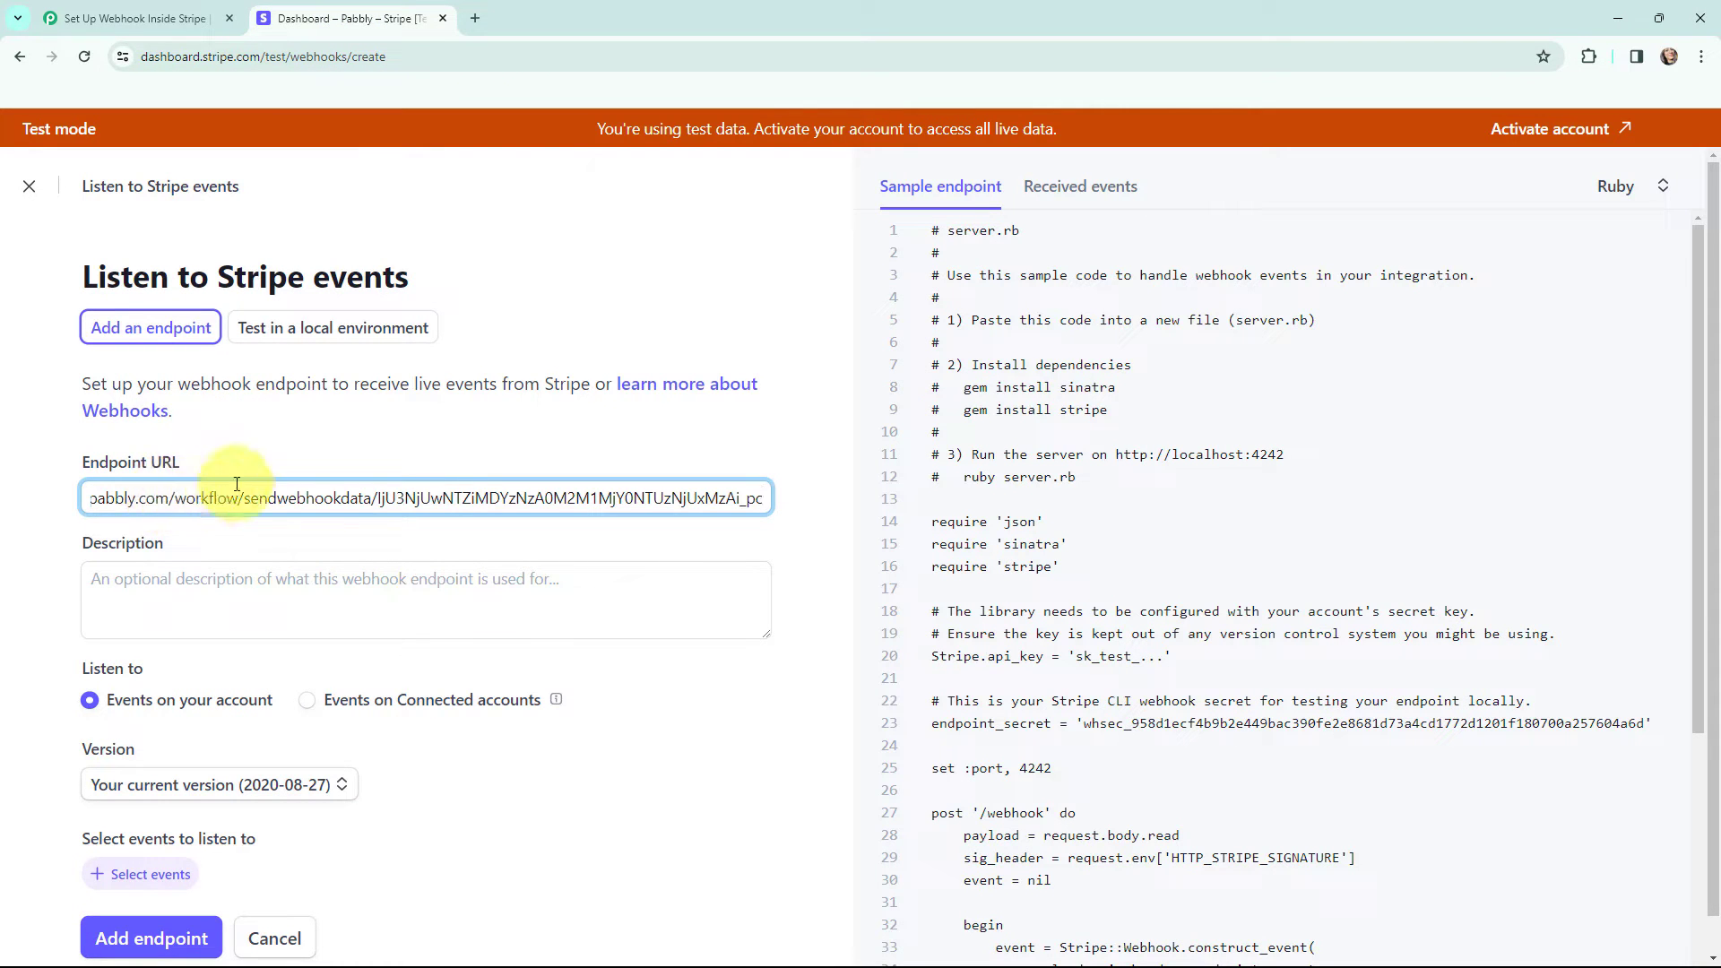
pyautogui.scroll(-1, 350, 412)
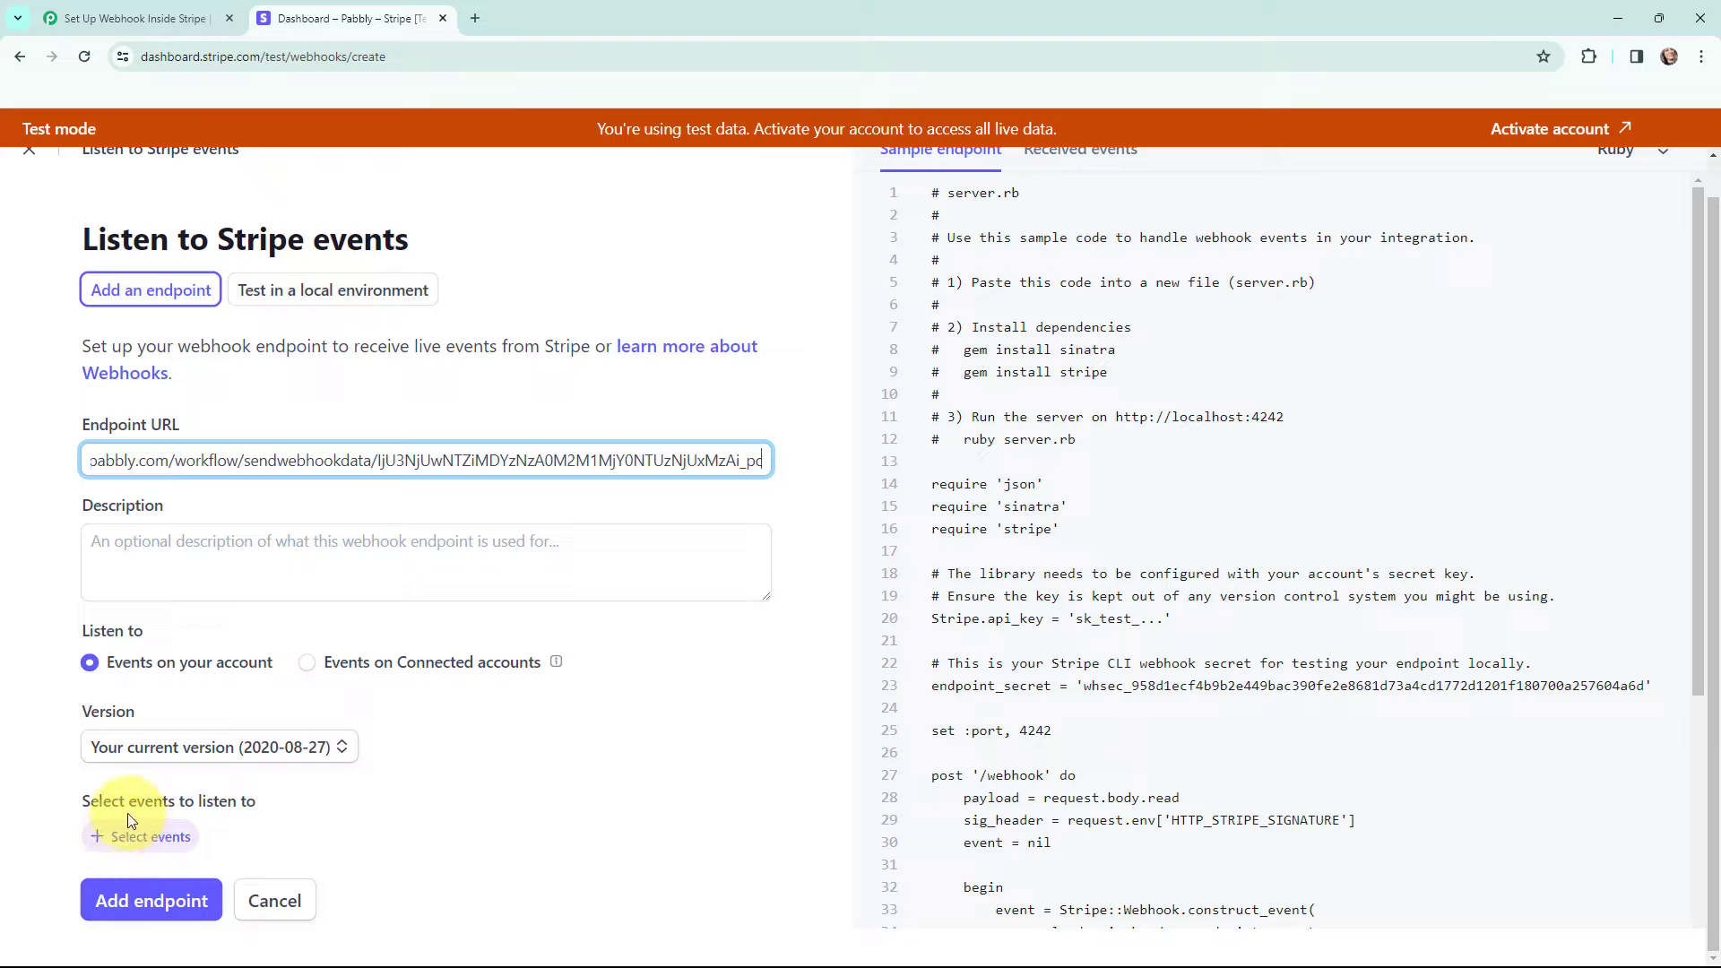
# - Select charge.succeeded under the Charge category and add it as the endpoint's event
pyautogui.click(125, 837)
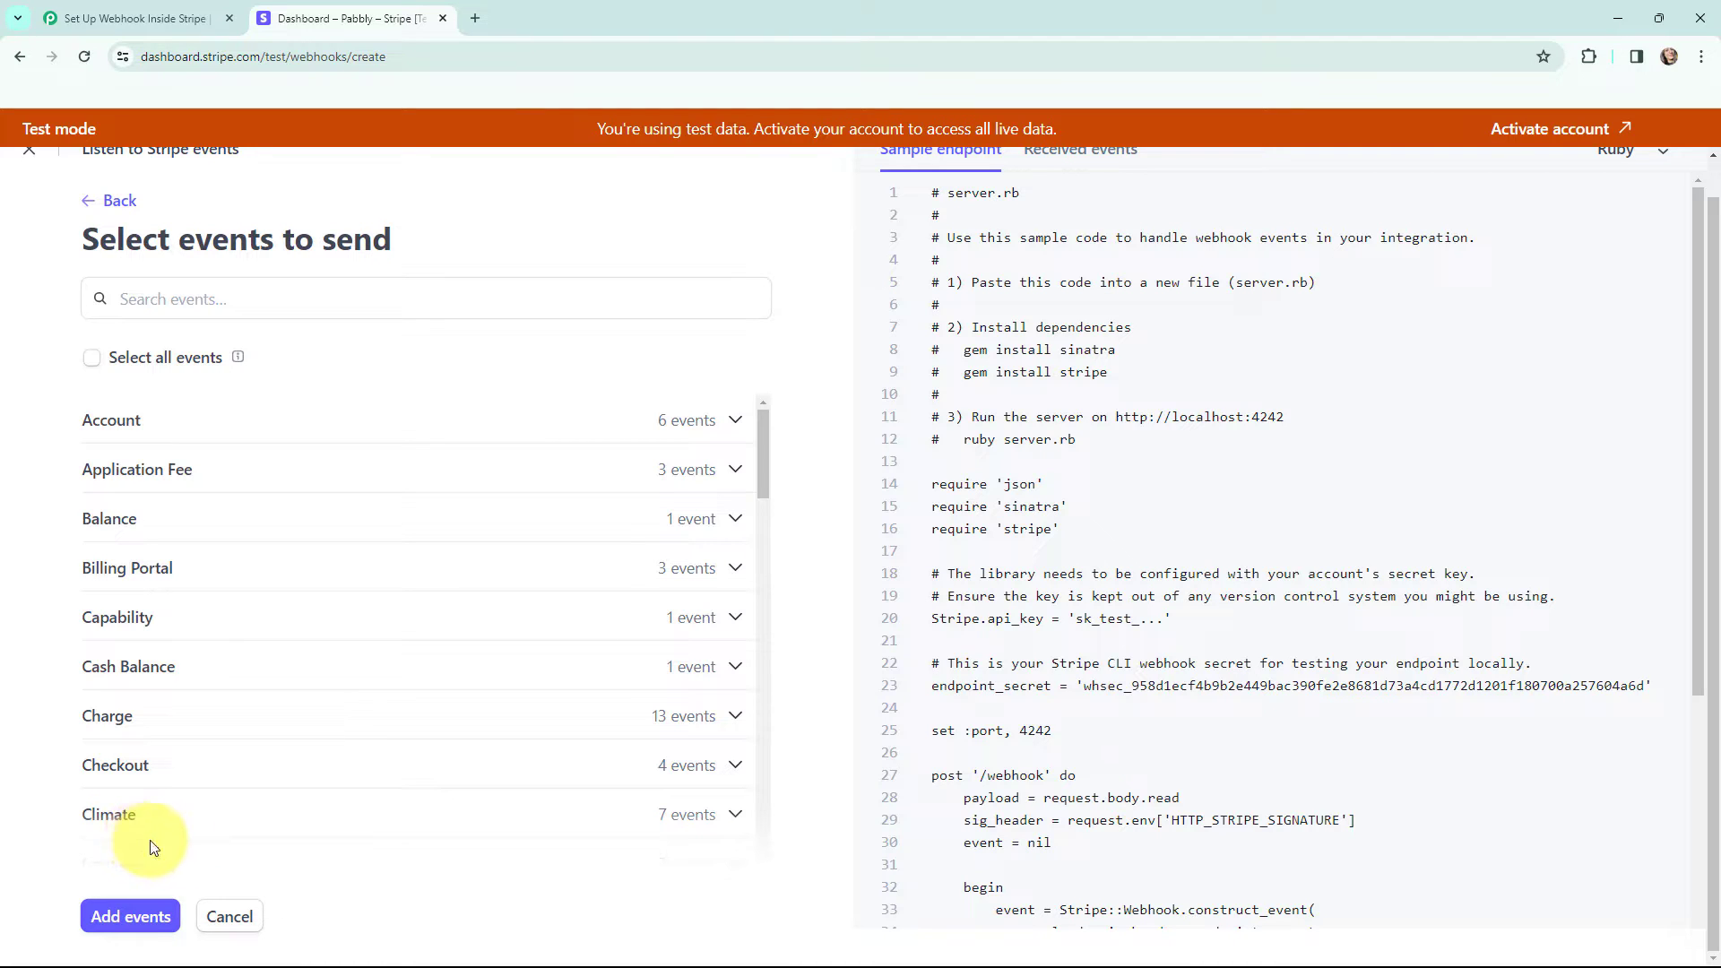
pyautogui.click(737, 718)
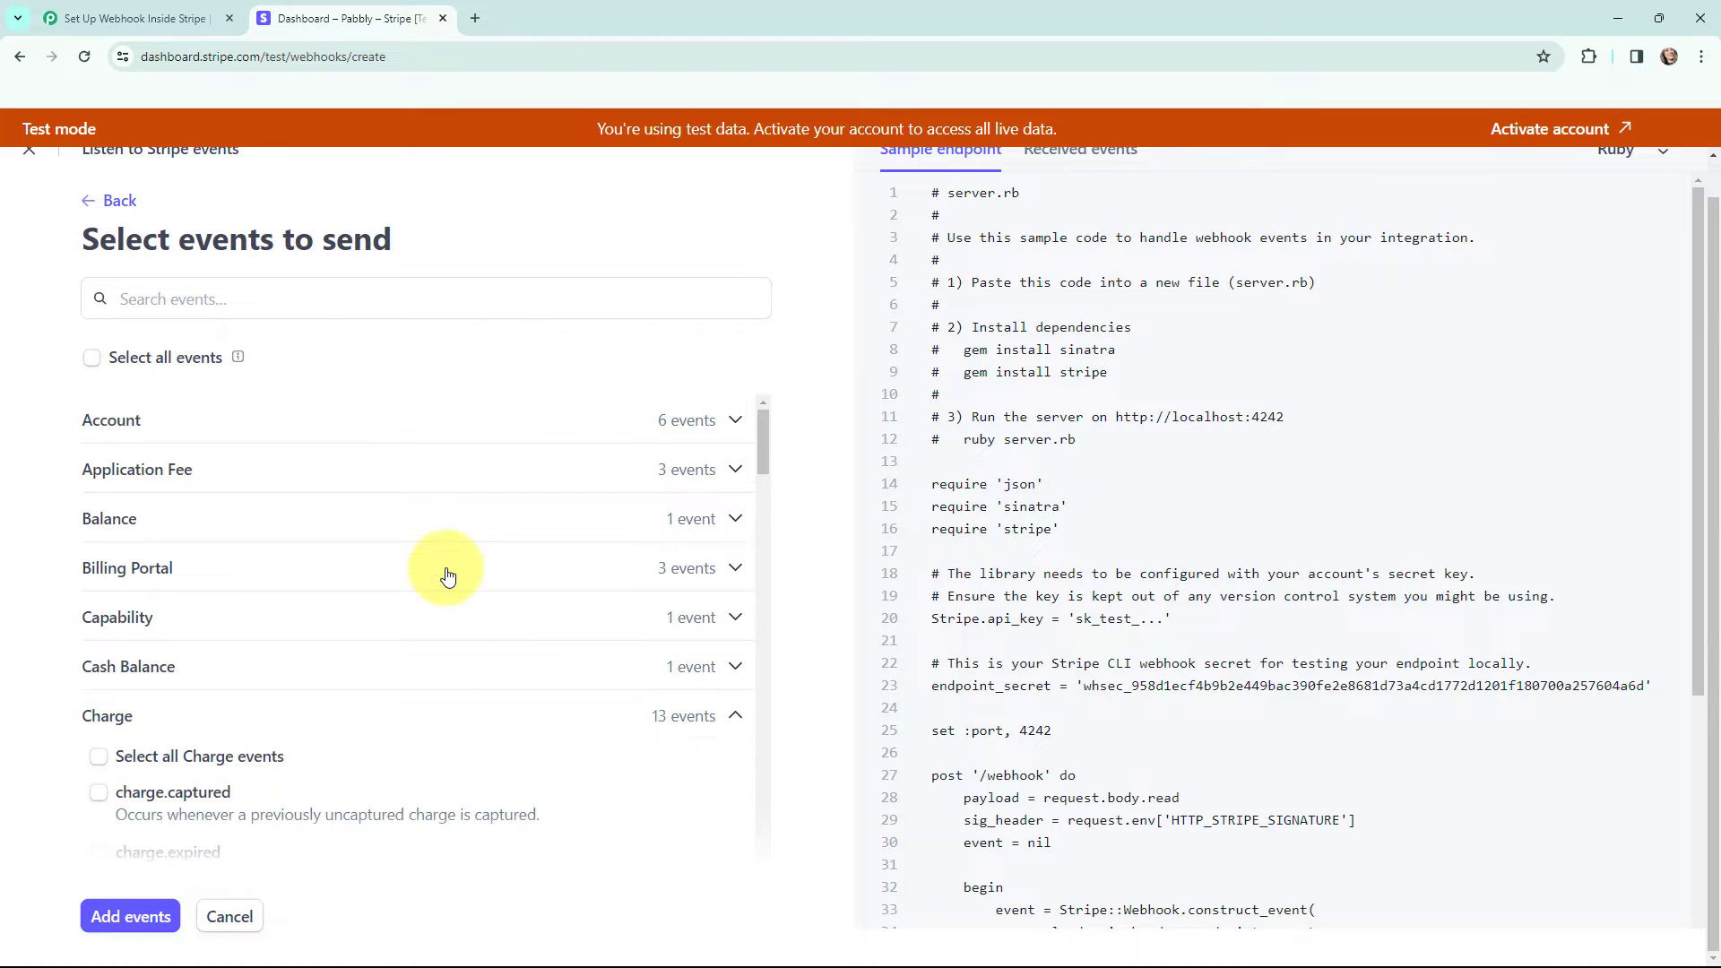
pyautogui.scroll(-3, 448, 579)
pyautogui.scroll(-2, 439, 589)
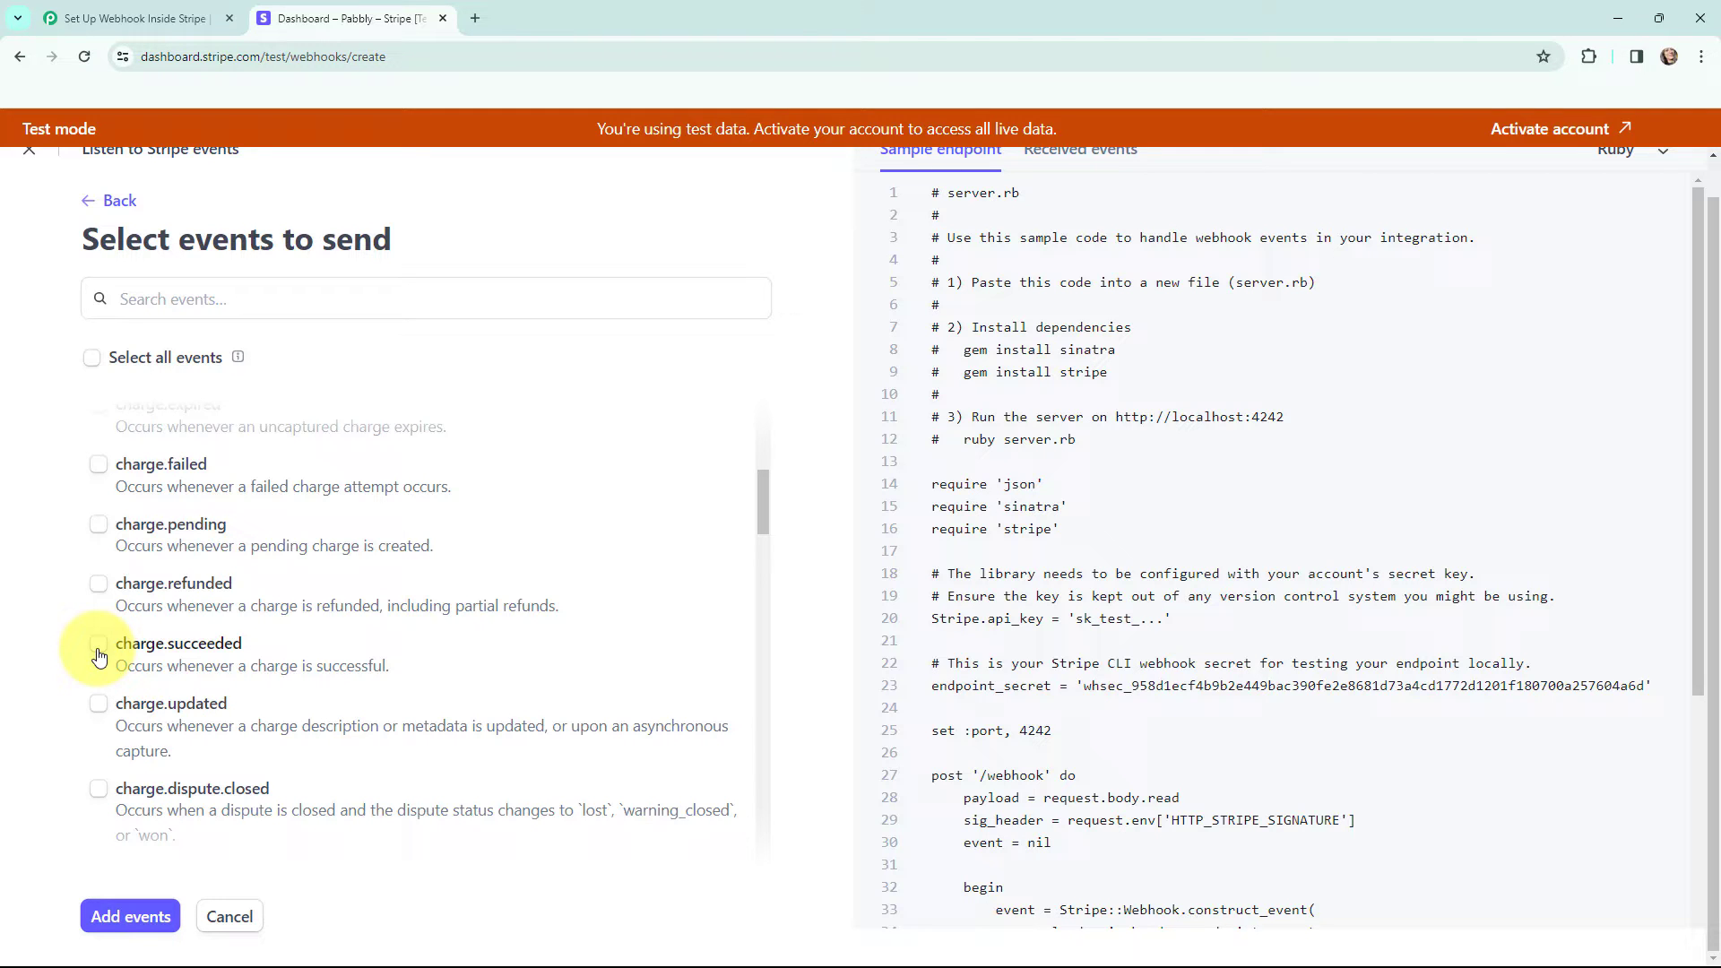
pyautogui.click(99, 645)
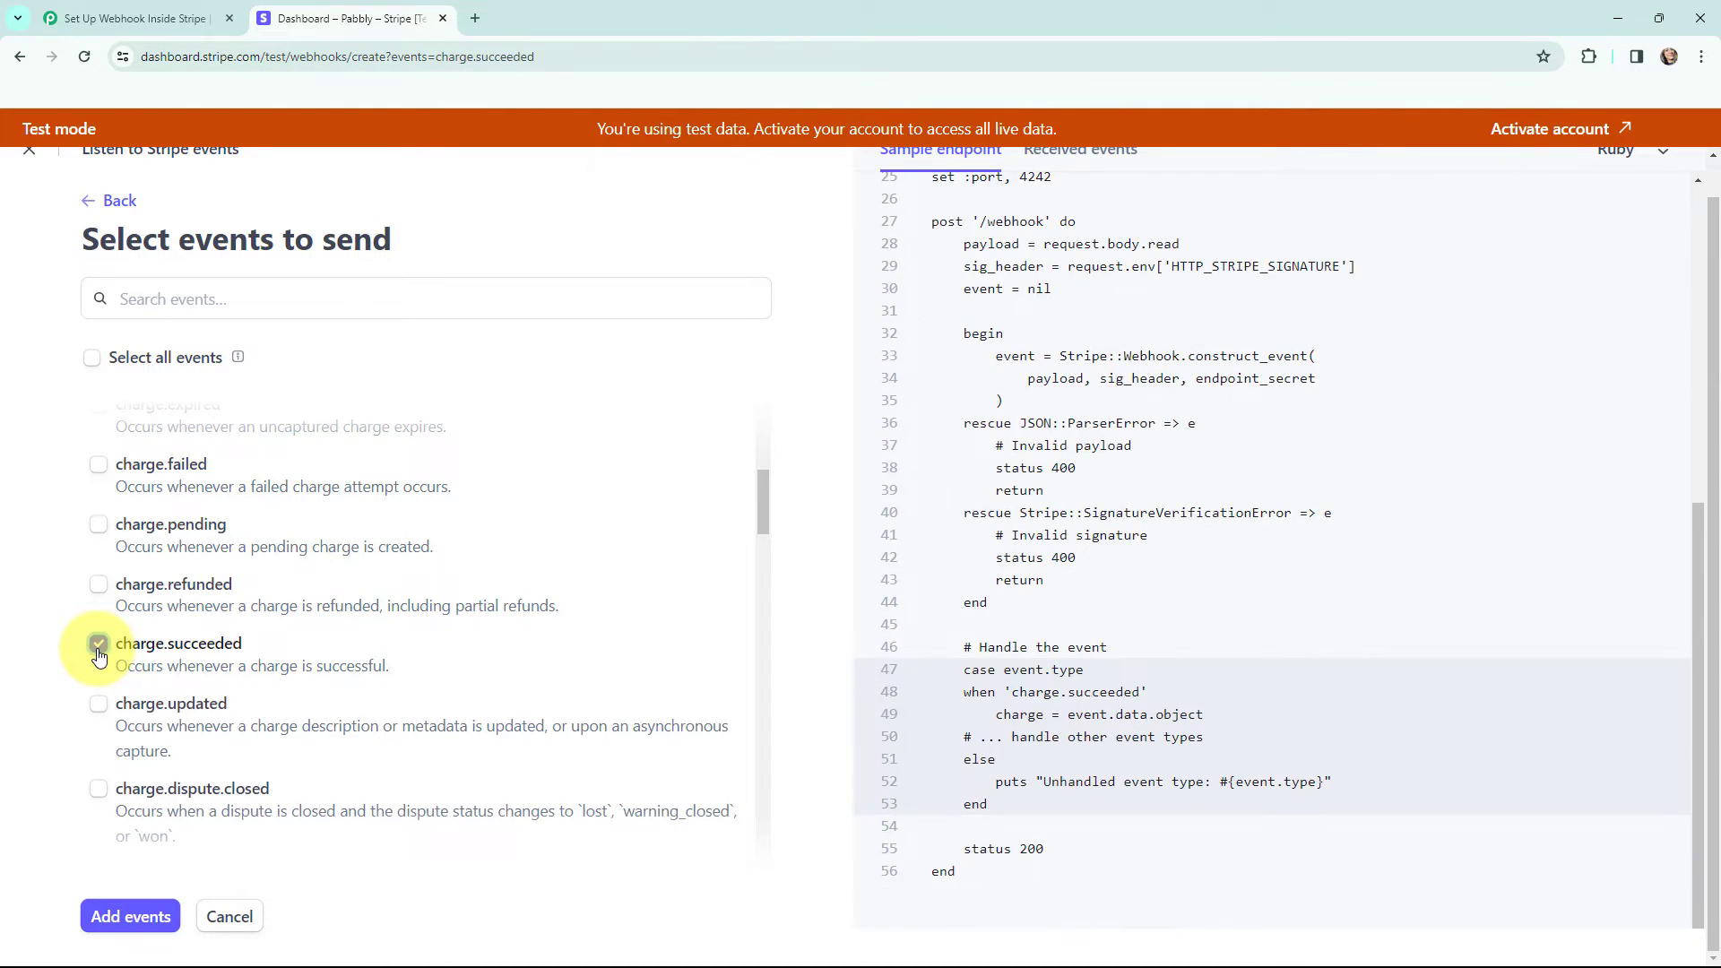
pyautogui.click(126, 916)
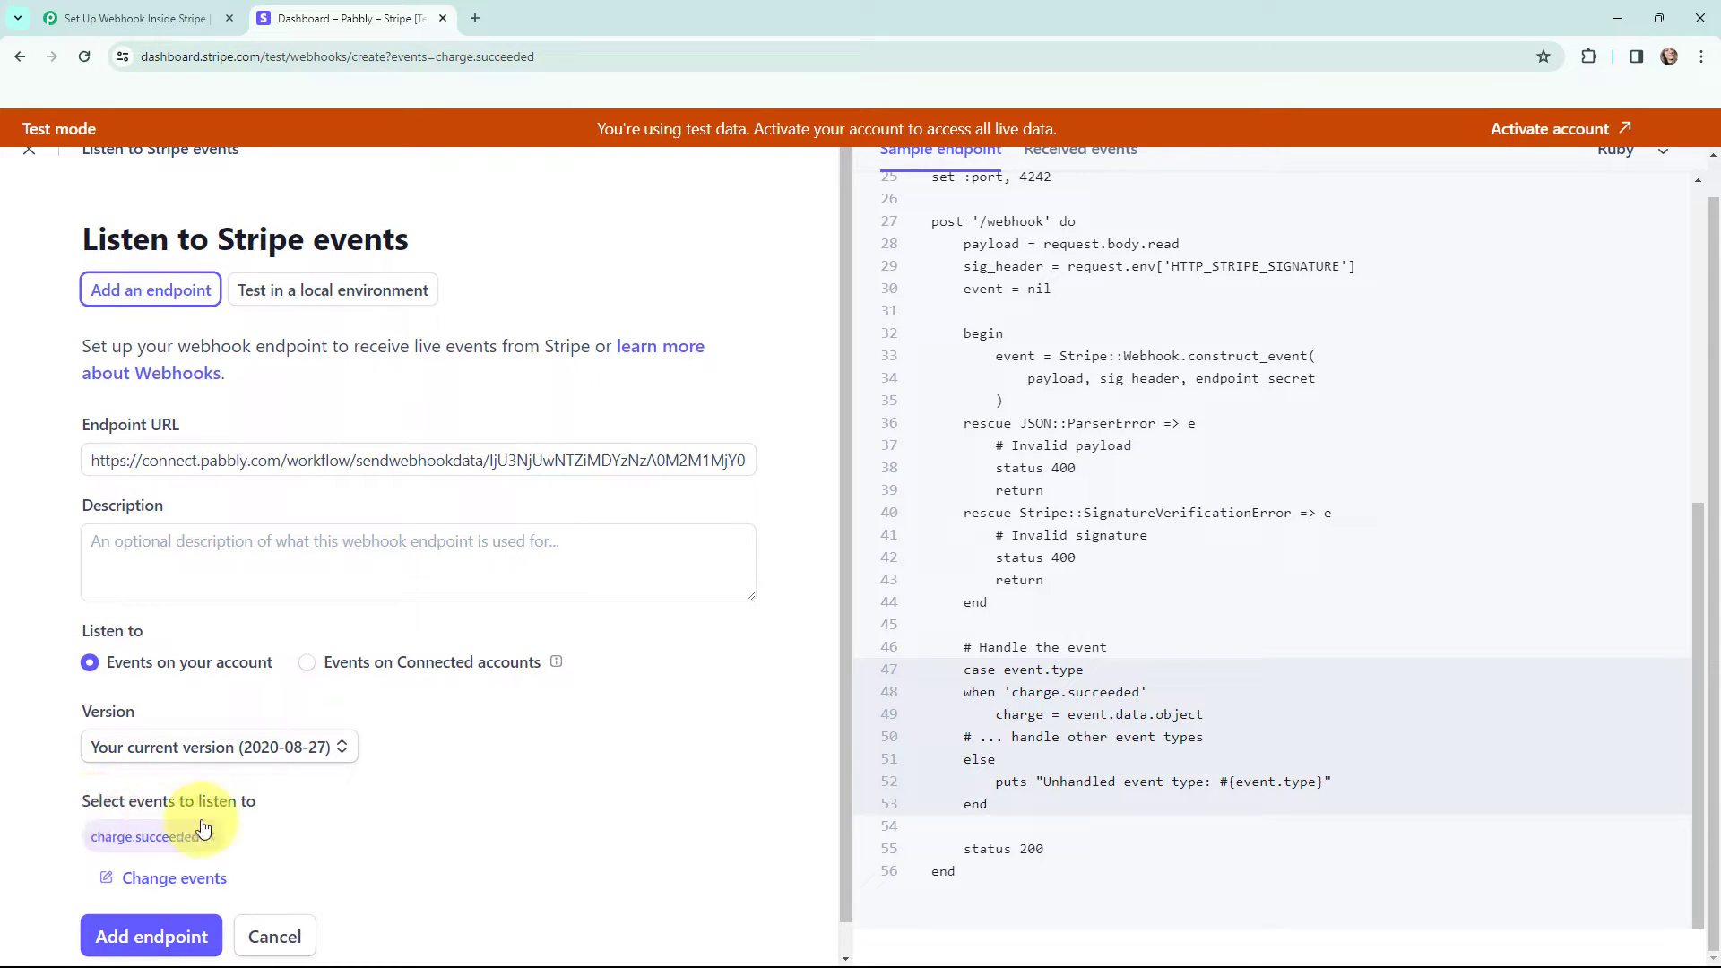
# - Create the Stripe endpoint, then return to Pabbly's trigger awaiting the webhook response
pyautogui.click(154, 938)
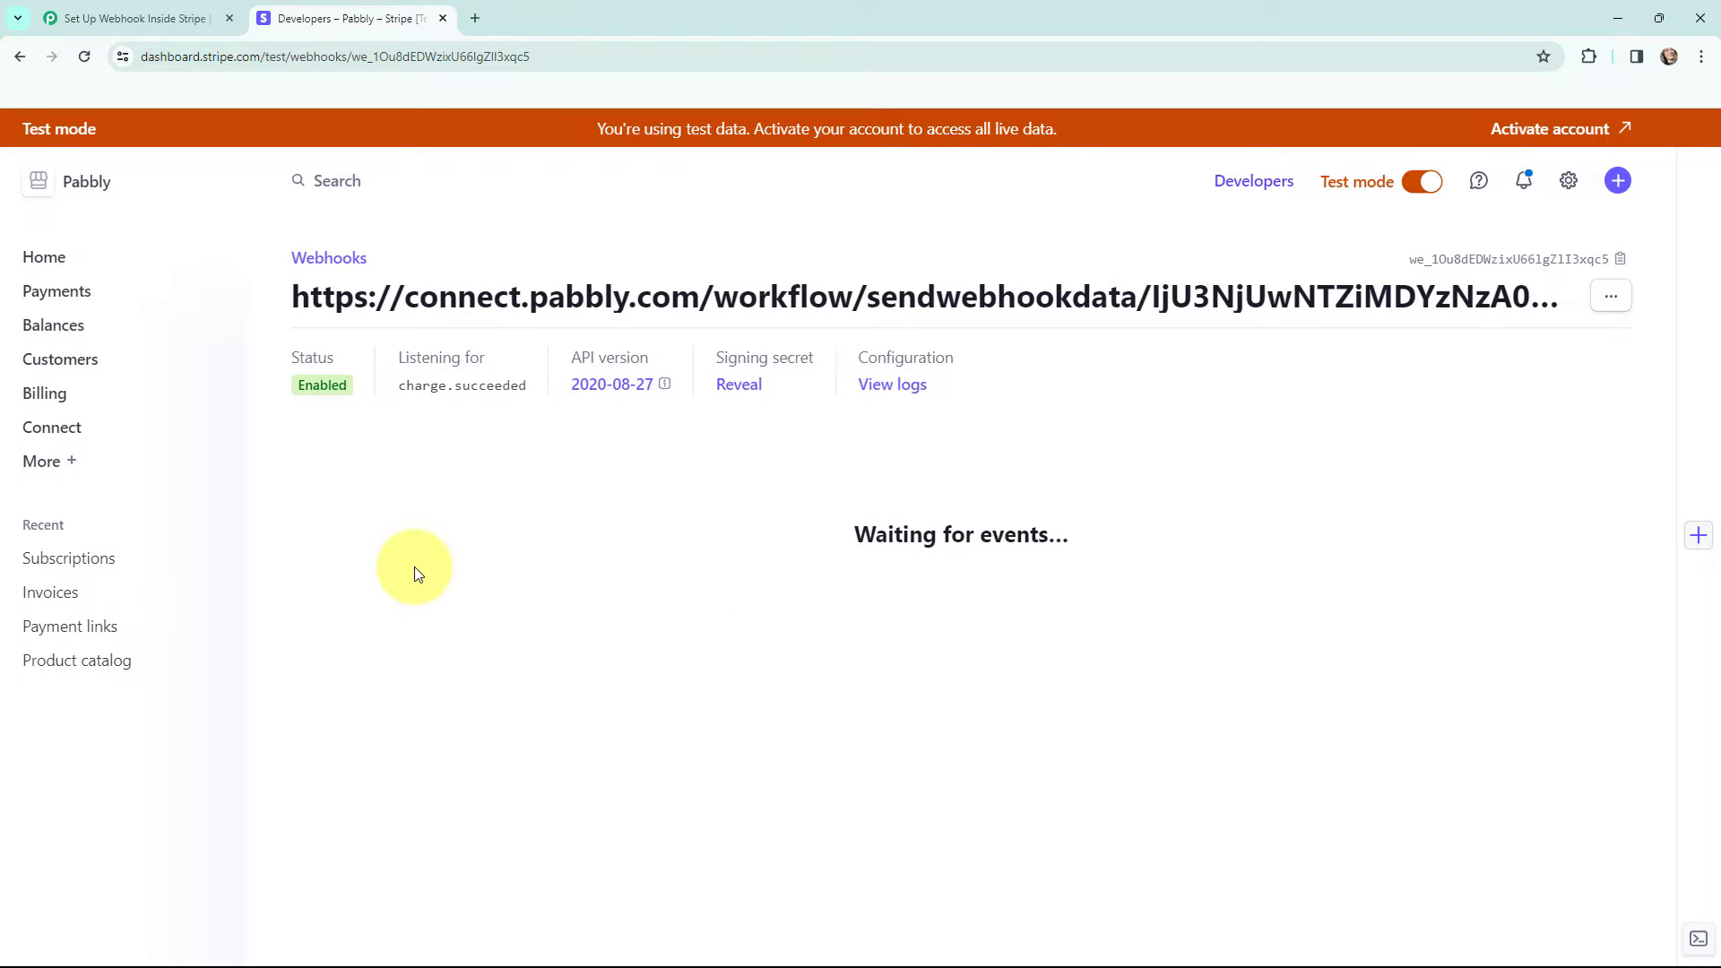
pyautogui.click(98, 18)
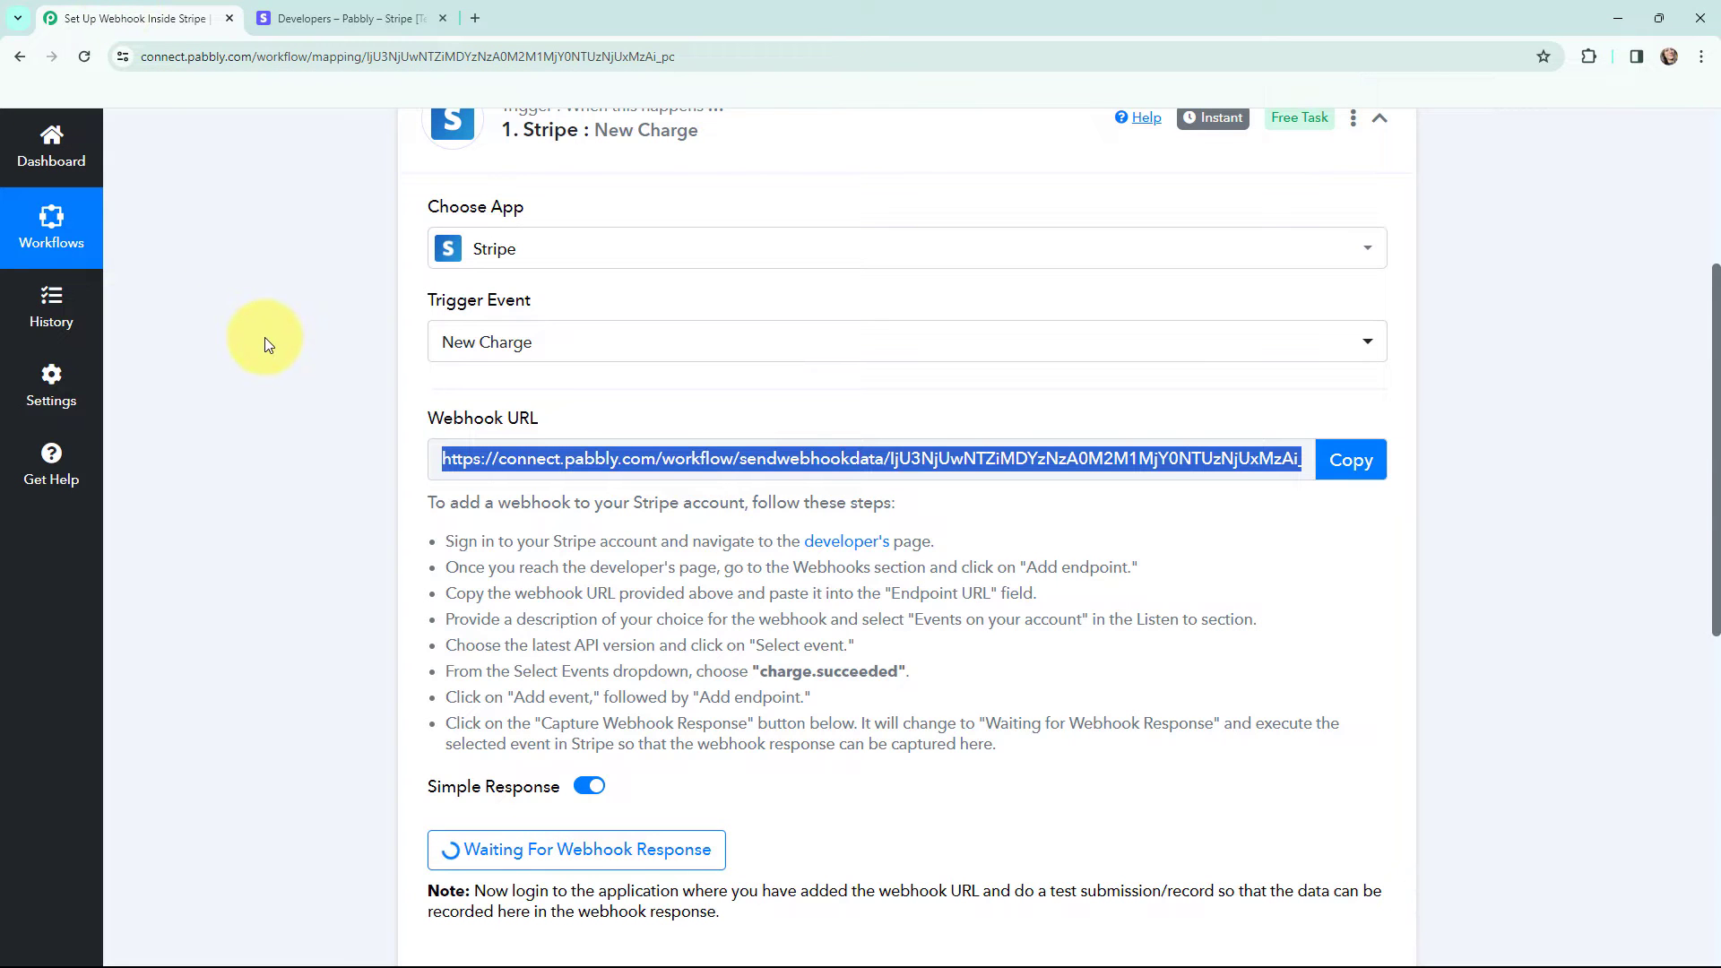
pyautogui.scroll(-1, 266, 337)
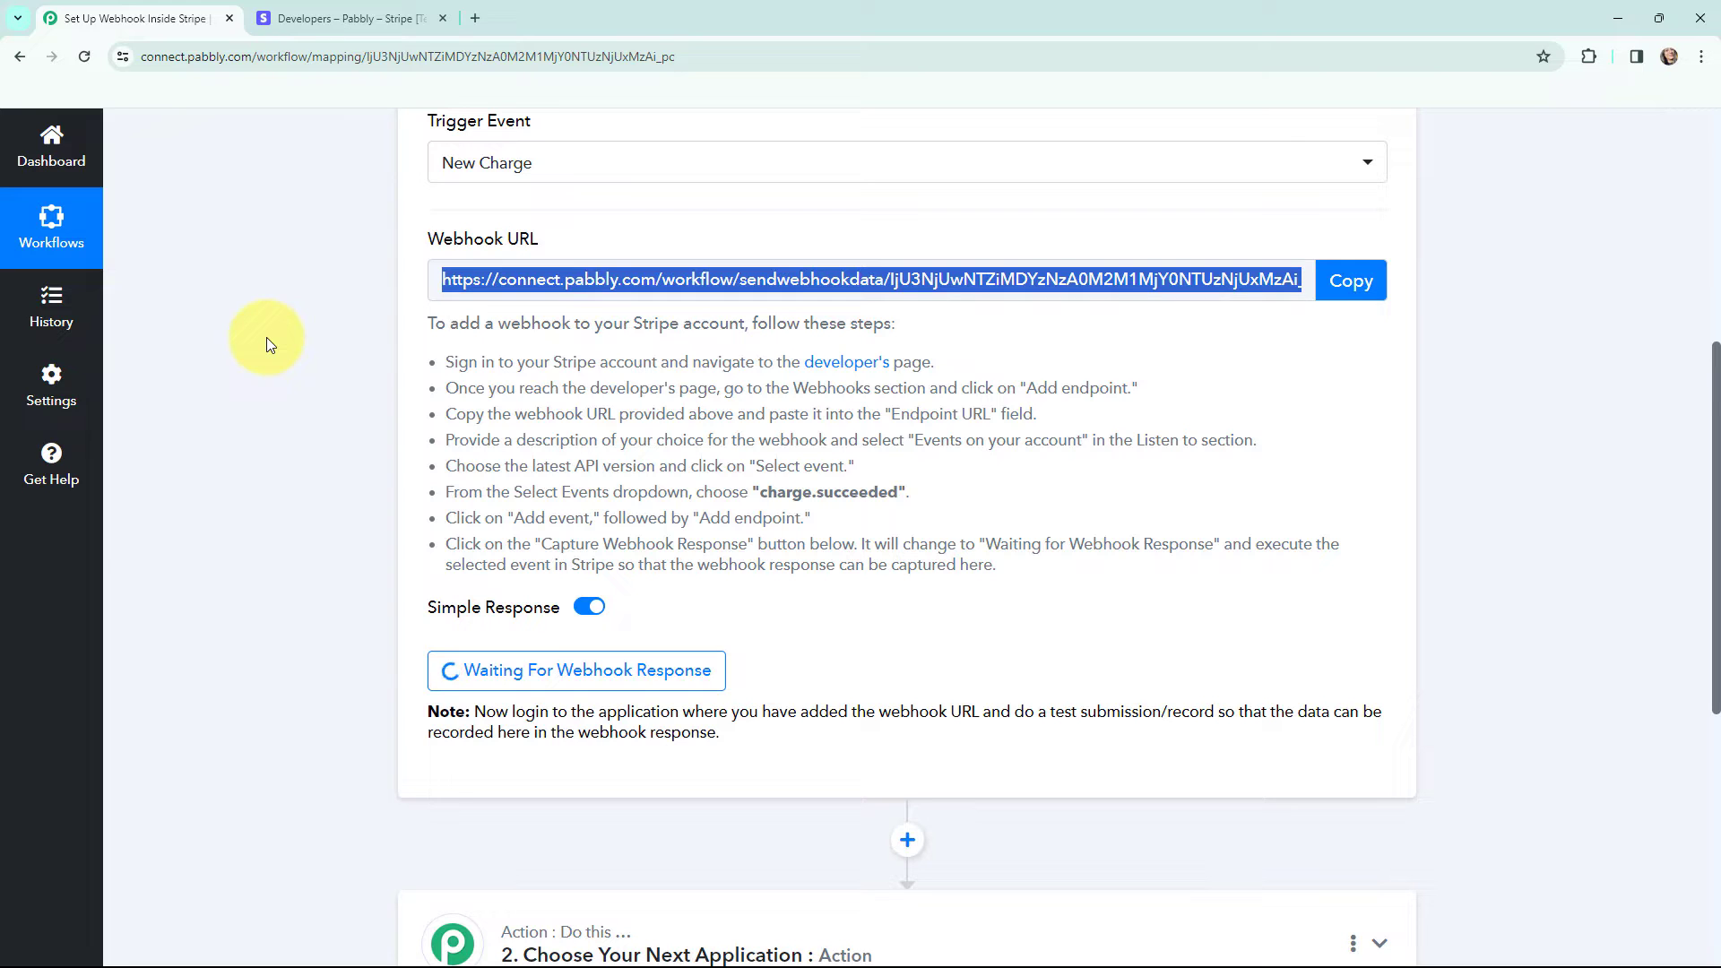
# - Copy the Spoken English Notes payment link and load it in a new tab
pyautogui.click(294, 11)
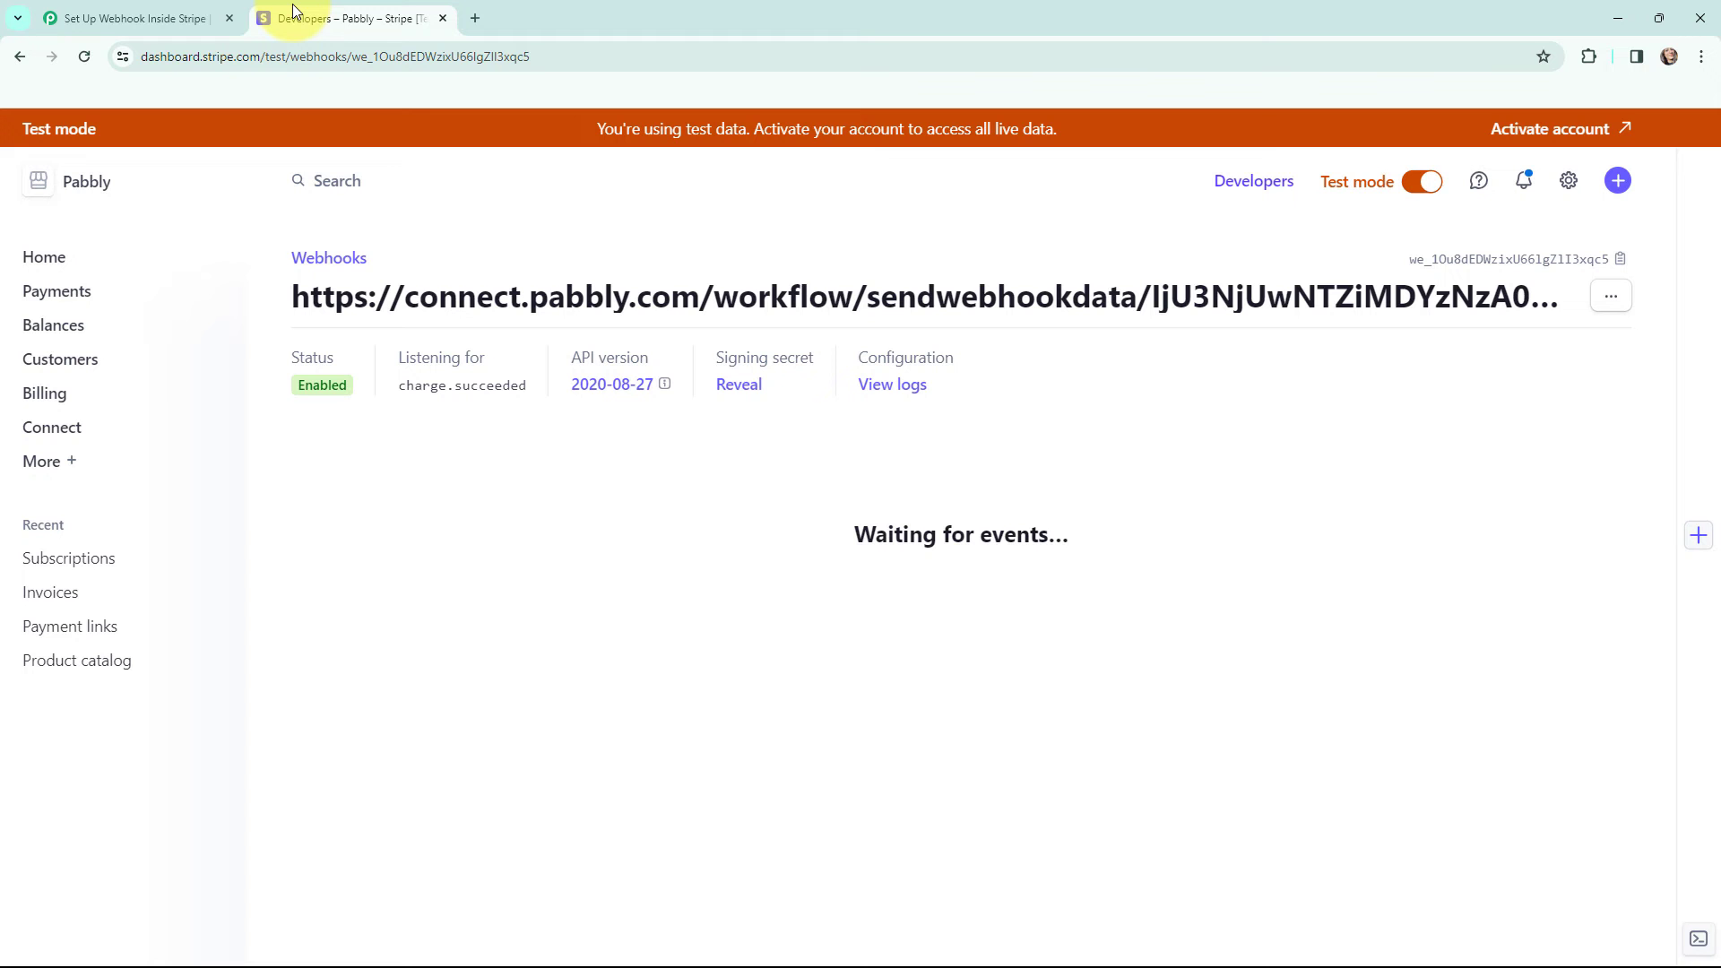
pyautogui.click(137, 635)
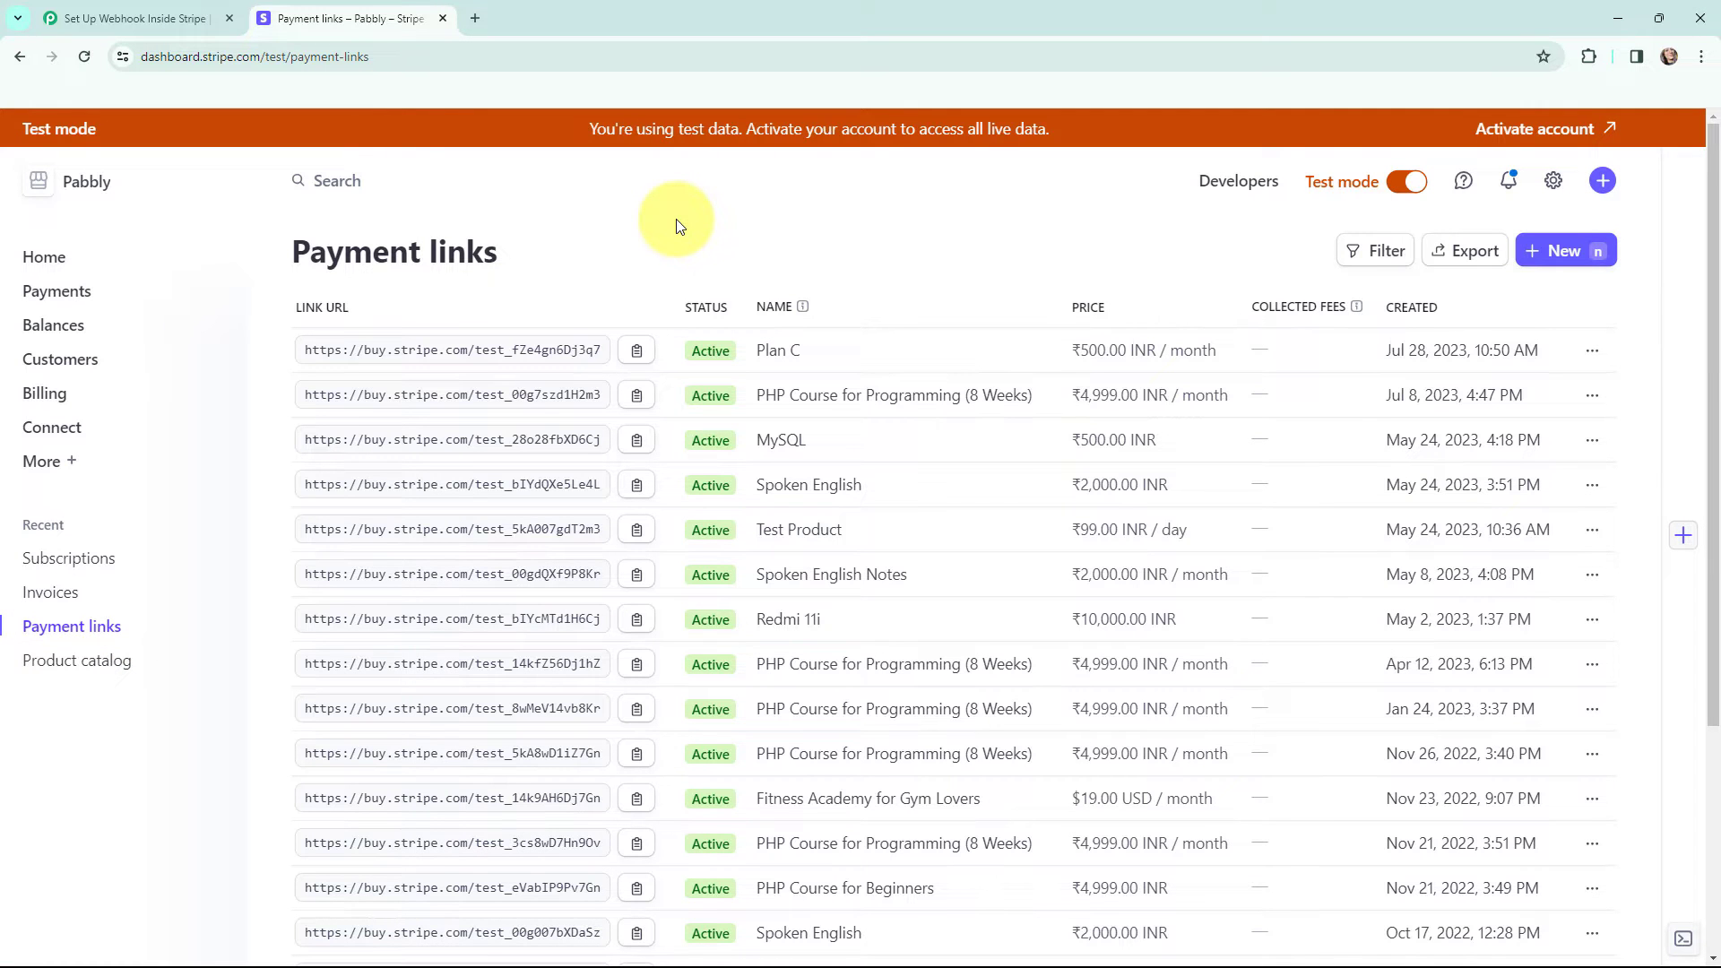
pyautogui.click(637, 581)
pyautogui.click(480, 19)
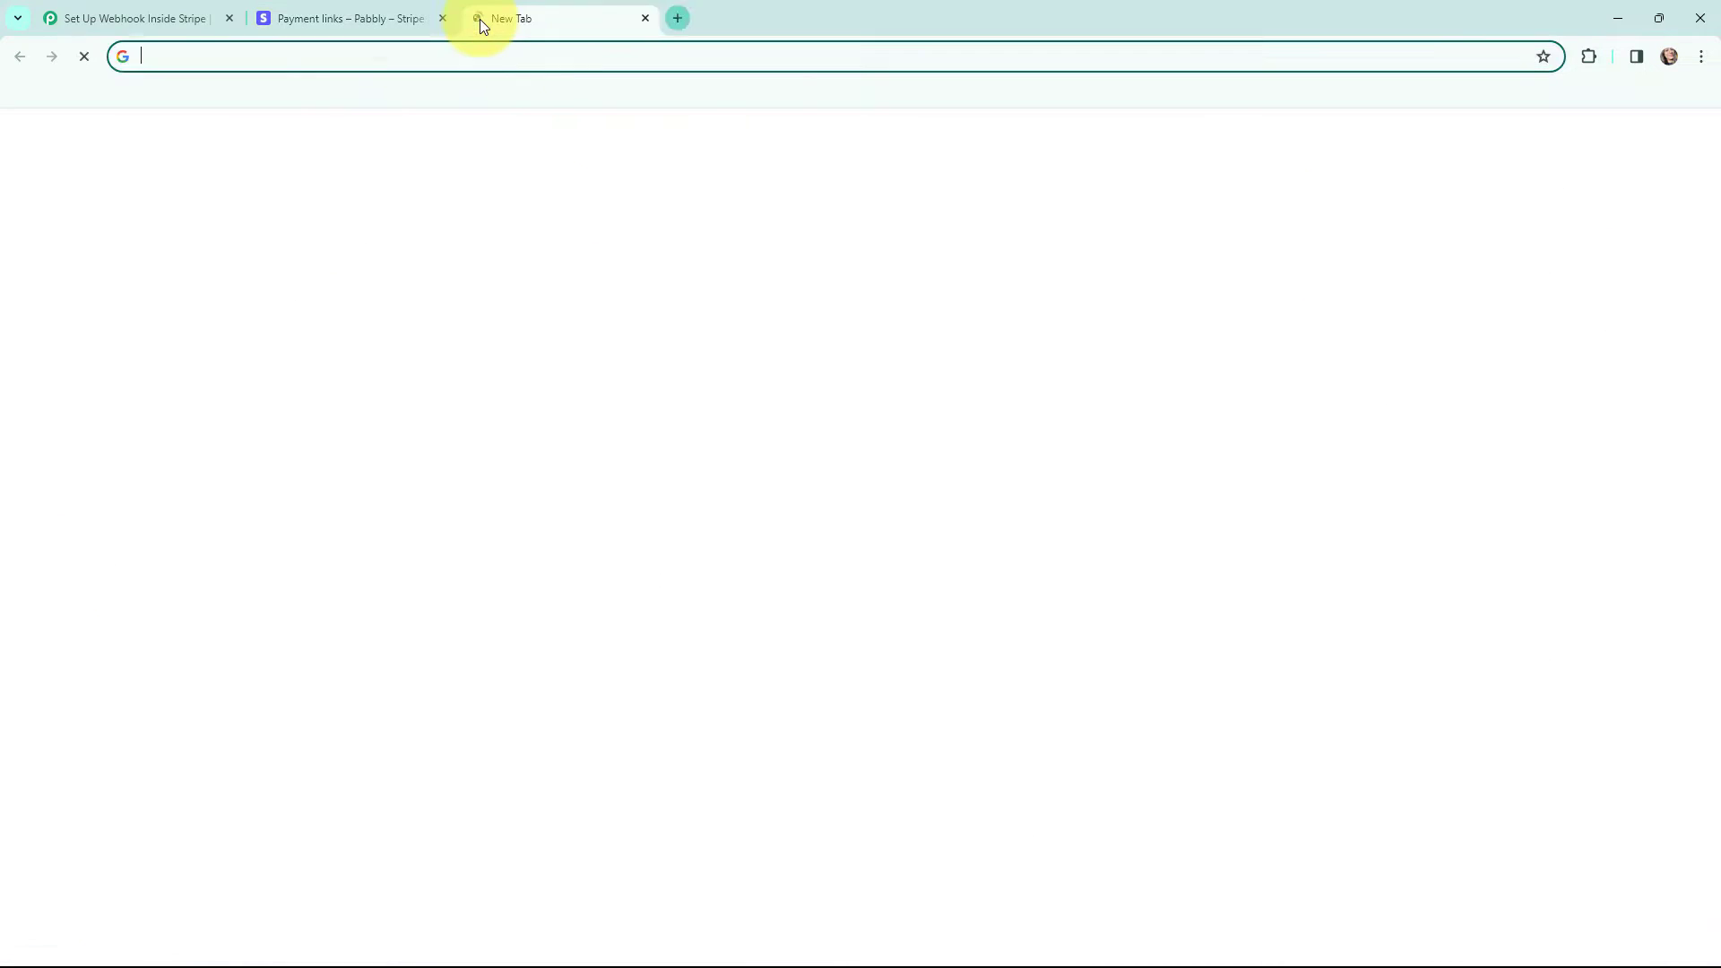
pyautogui.hotkey('ctrl', 'v')
pyautogui.press('Return')
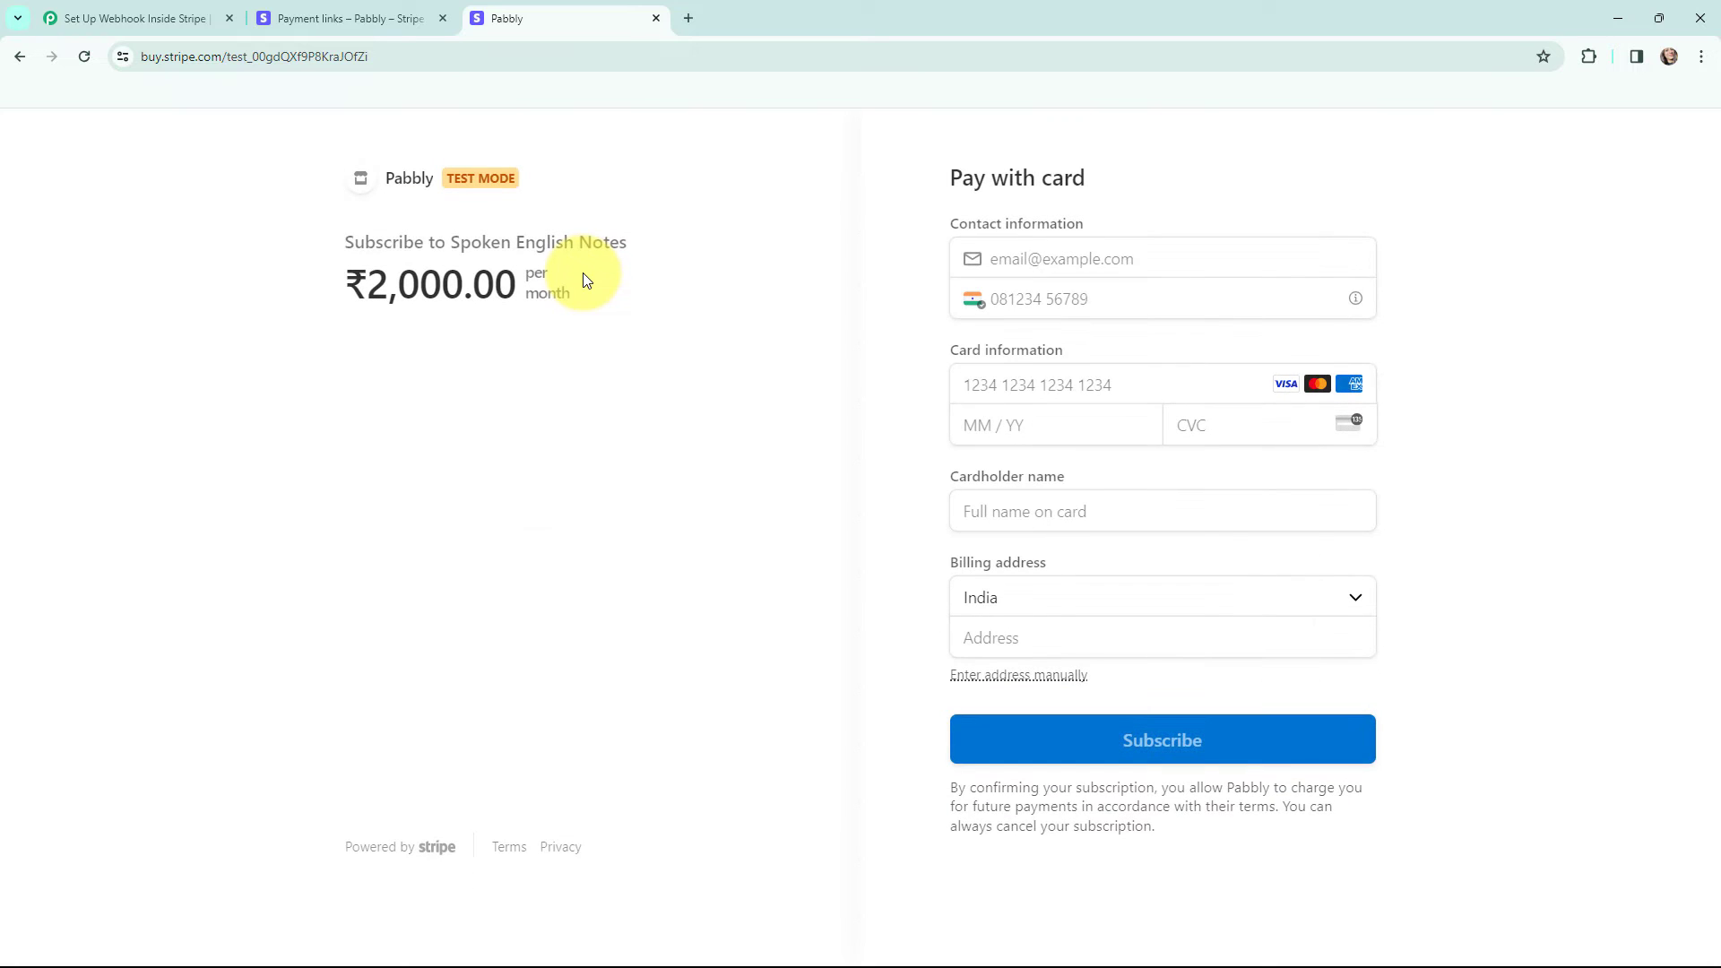
# - Fill in the customer's e-mail, phone number and the test card details
pyautogui.click(1048, 257)
pyautogui.write('d')
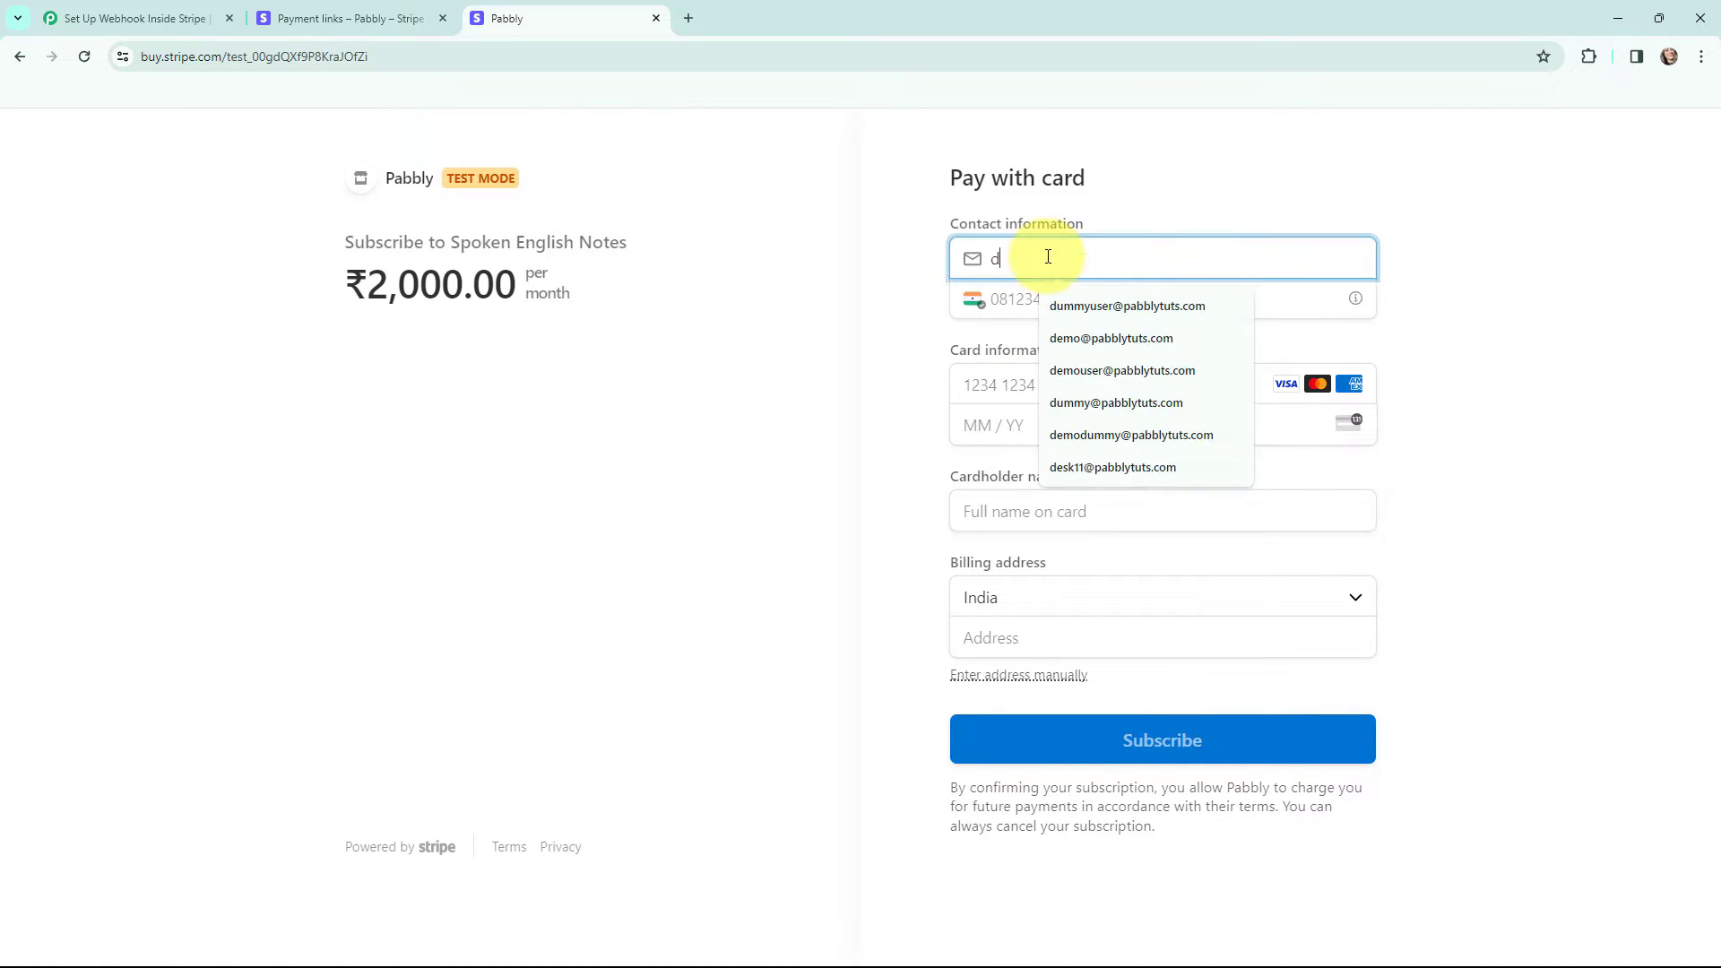
pyautogui.write('ummyuser@pabblytuts.com')
pyautogui.click(1088, 301)
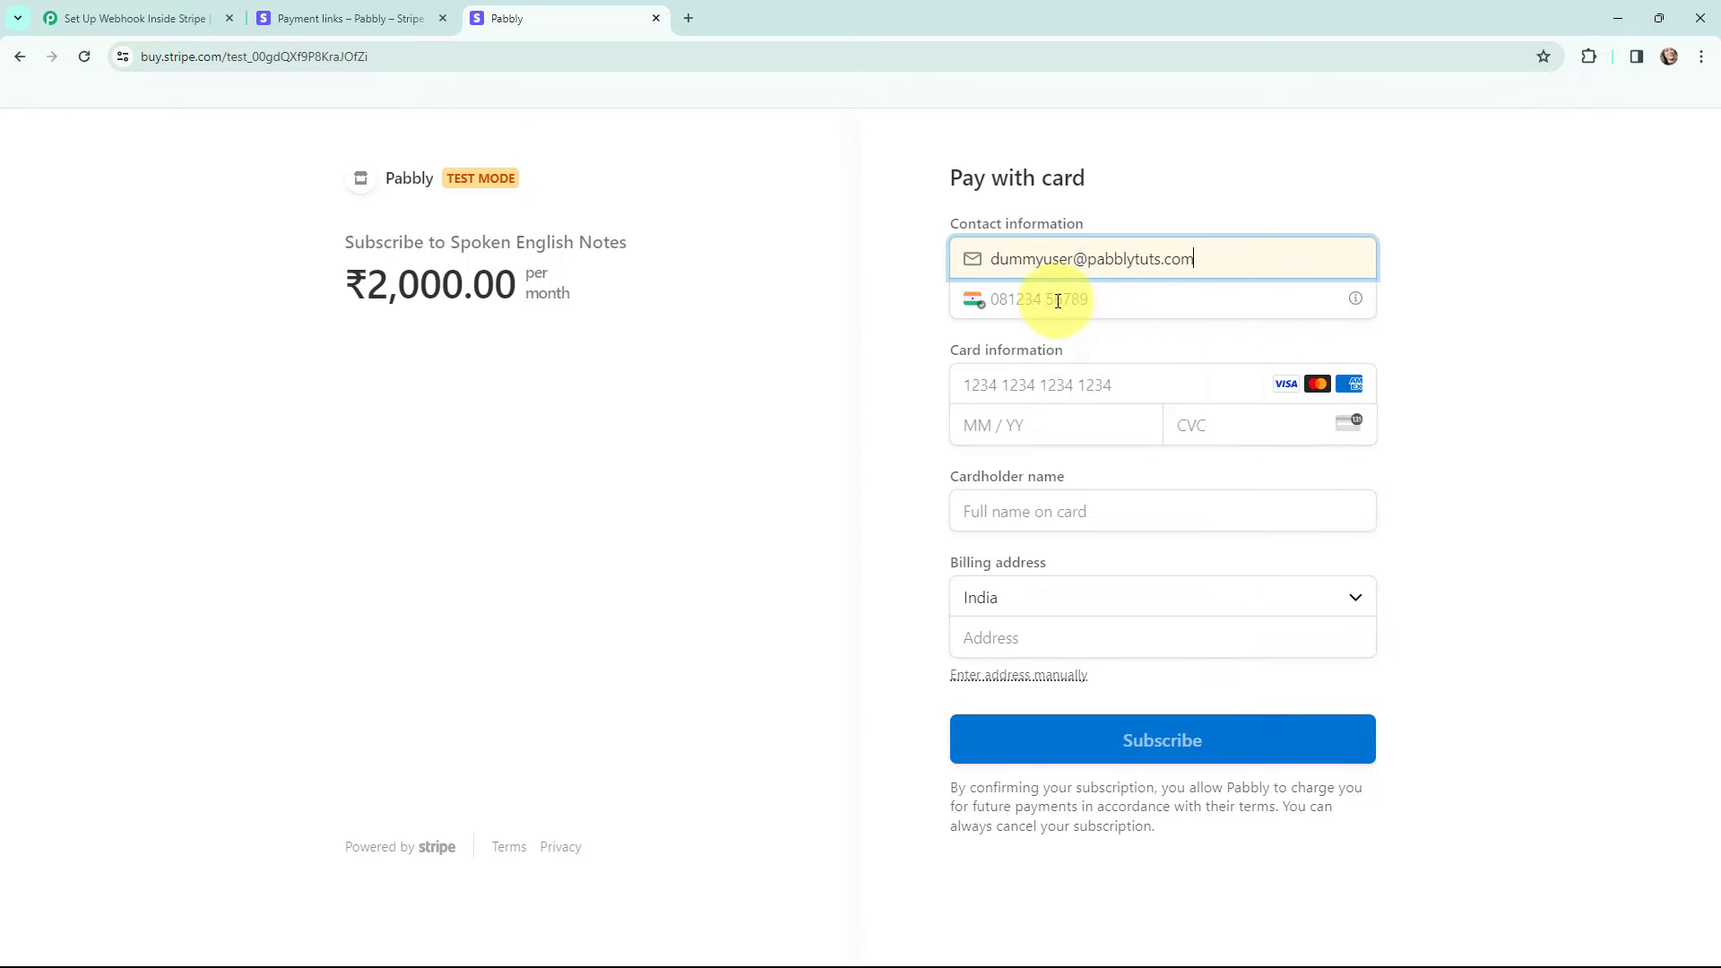
pyautogui.click(1039, 300)
pyautogui.click(1059, 341)
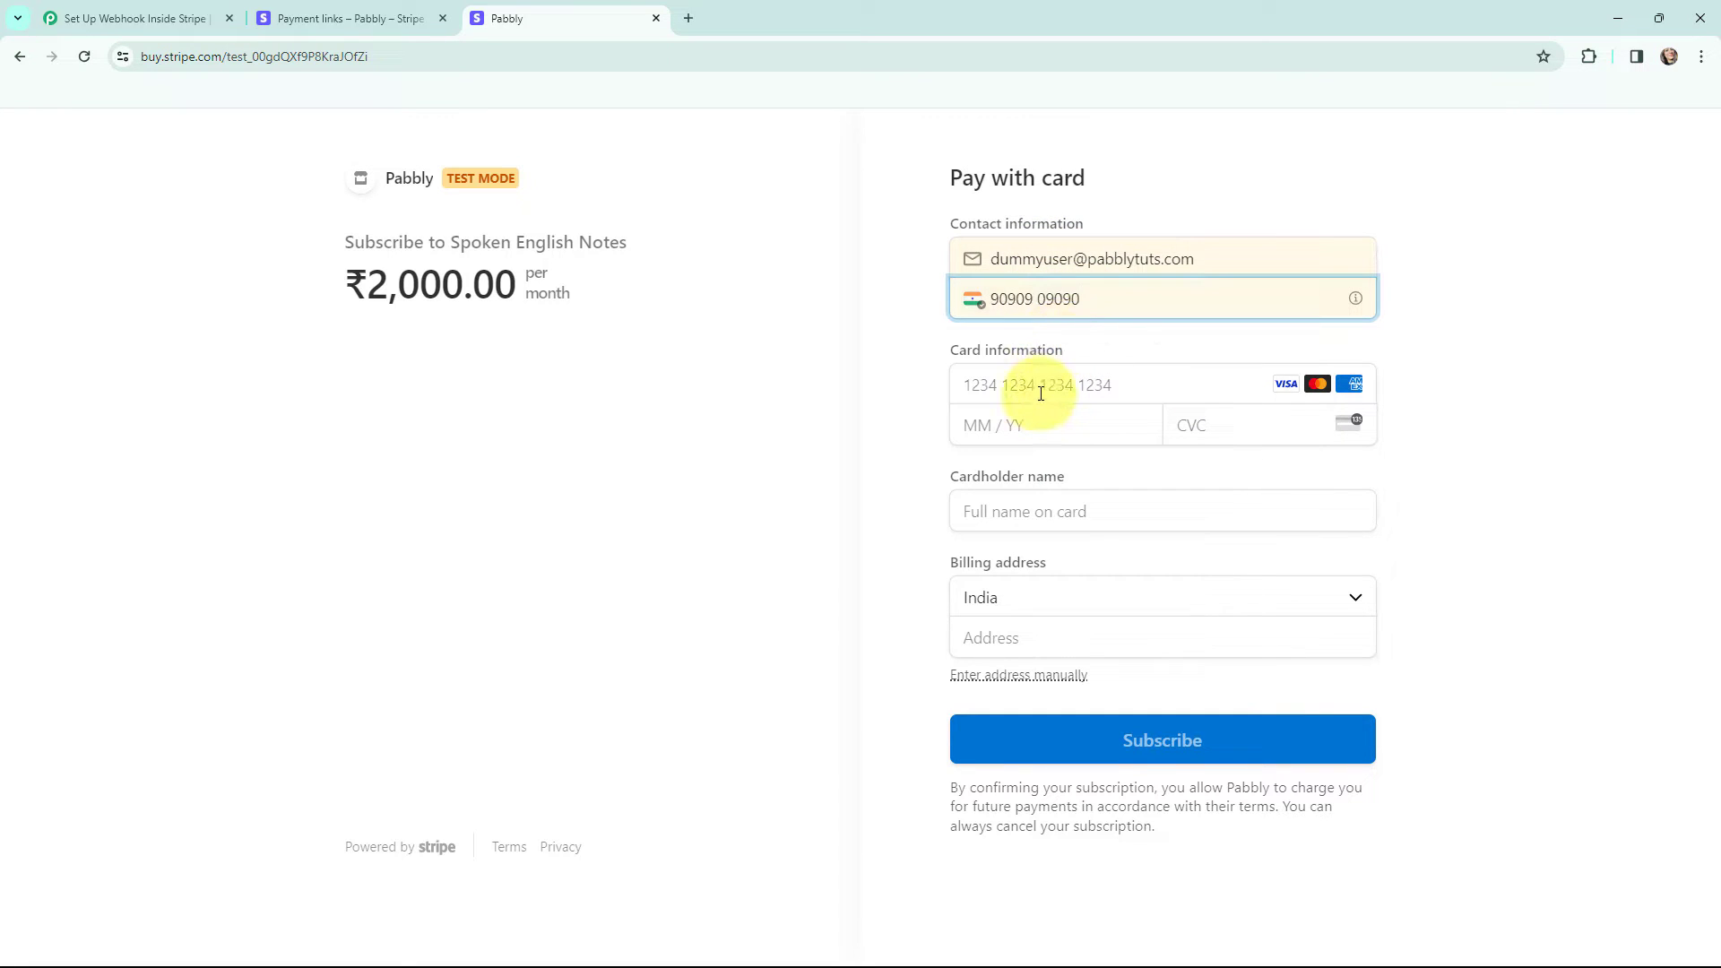
pyautogui.click(1032, 386)
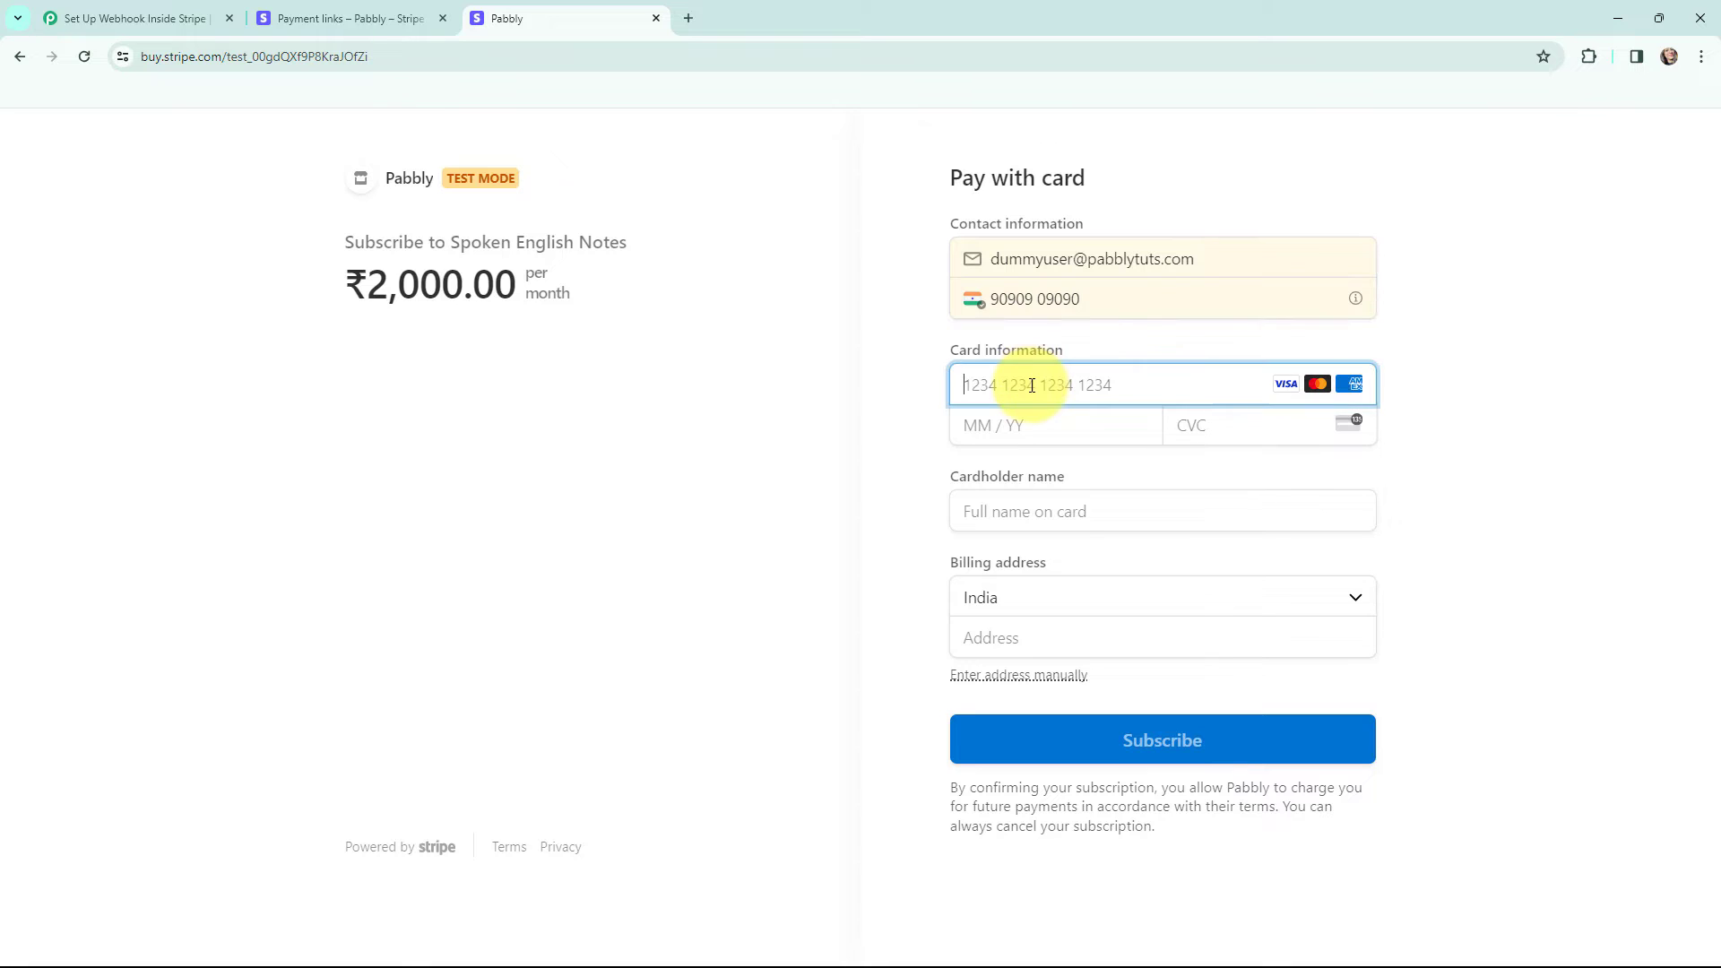
pyautogui.write('41111111111111111')
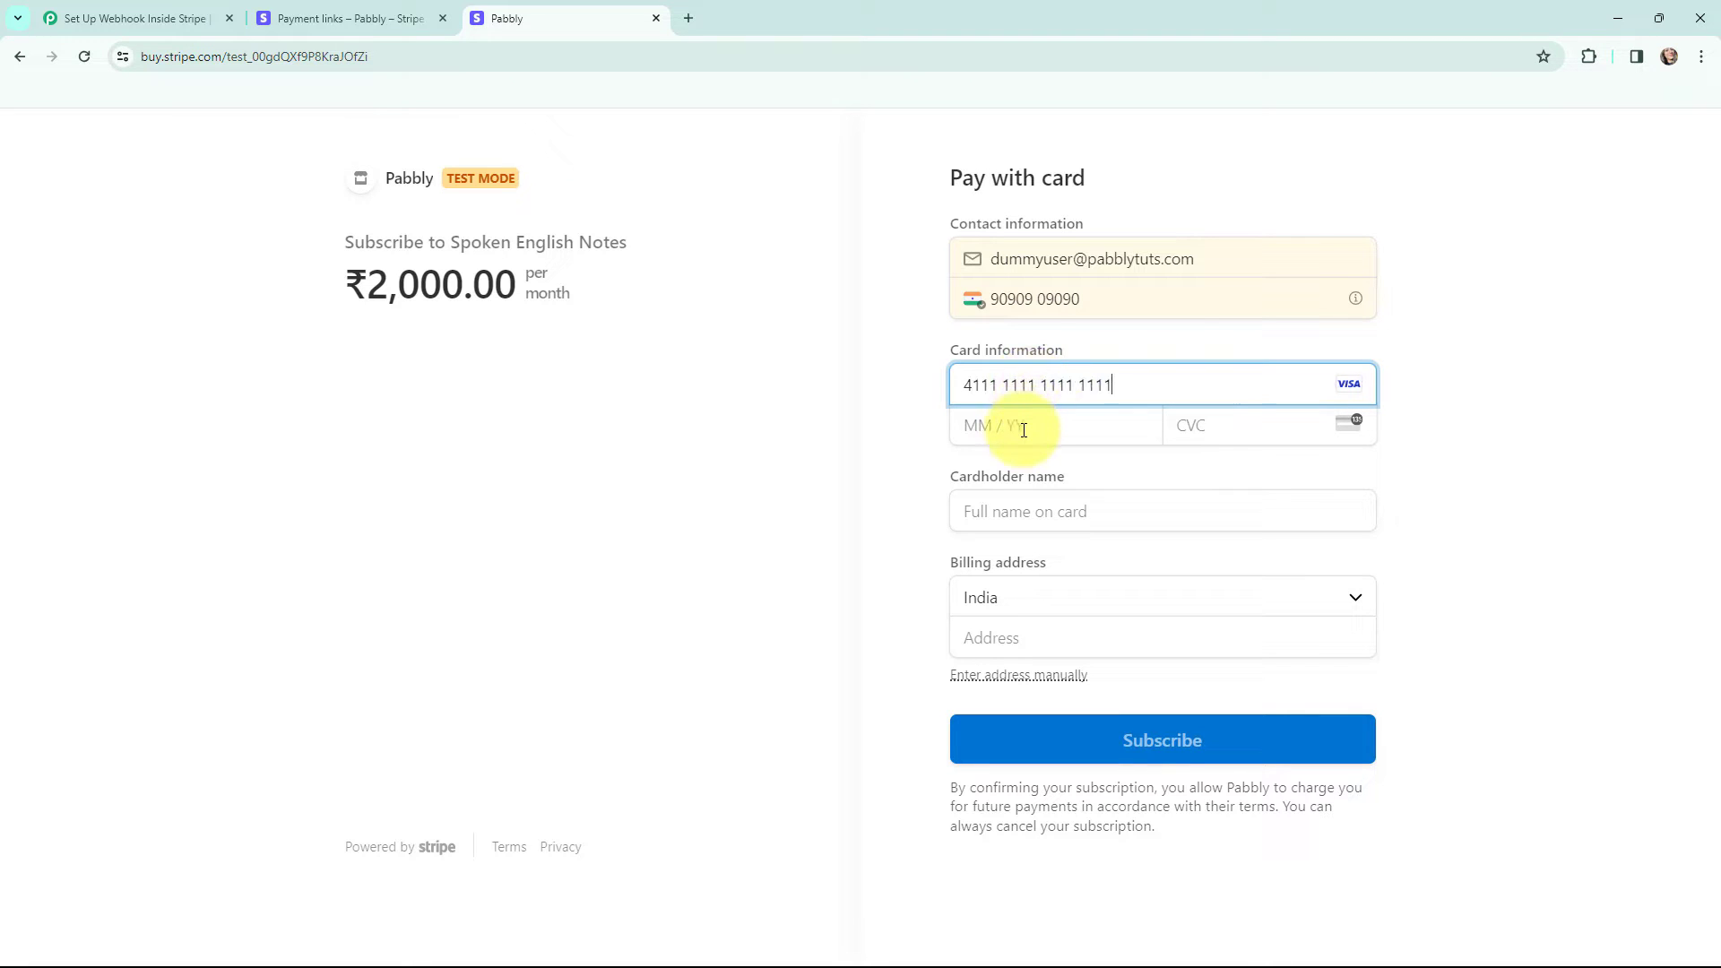
pyautogui.write('2')
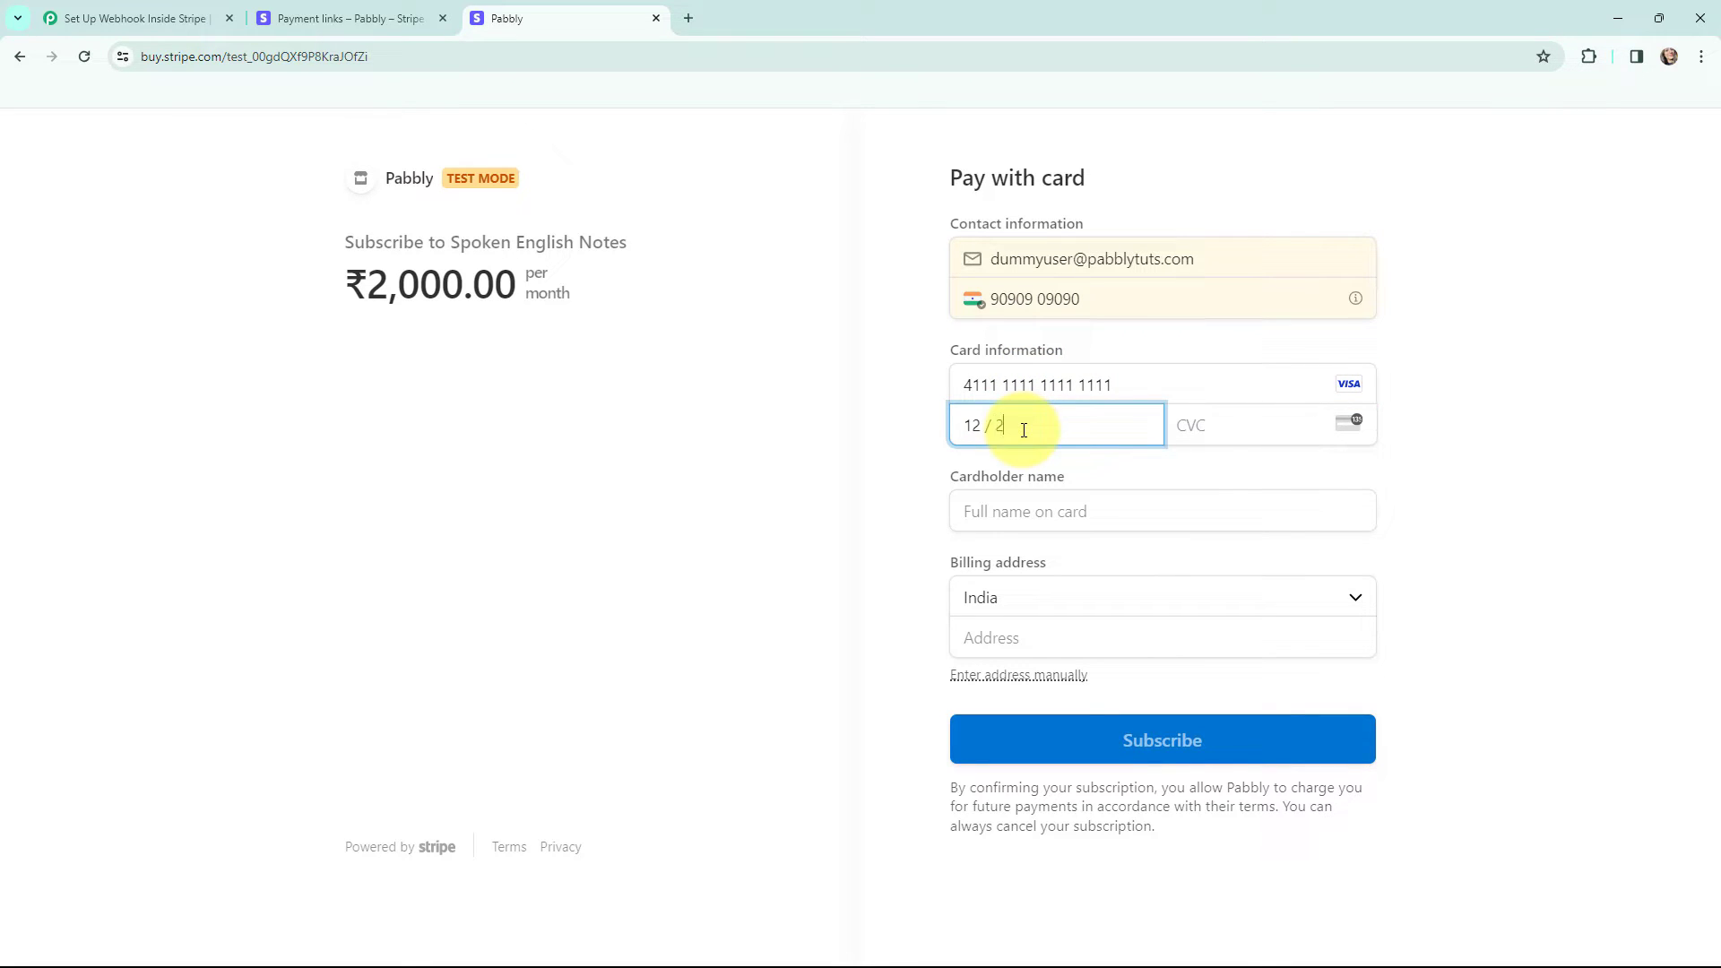
pyautogui.write('24111')
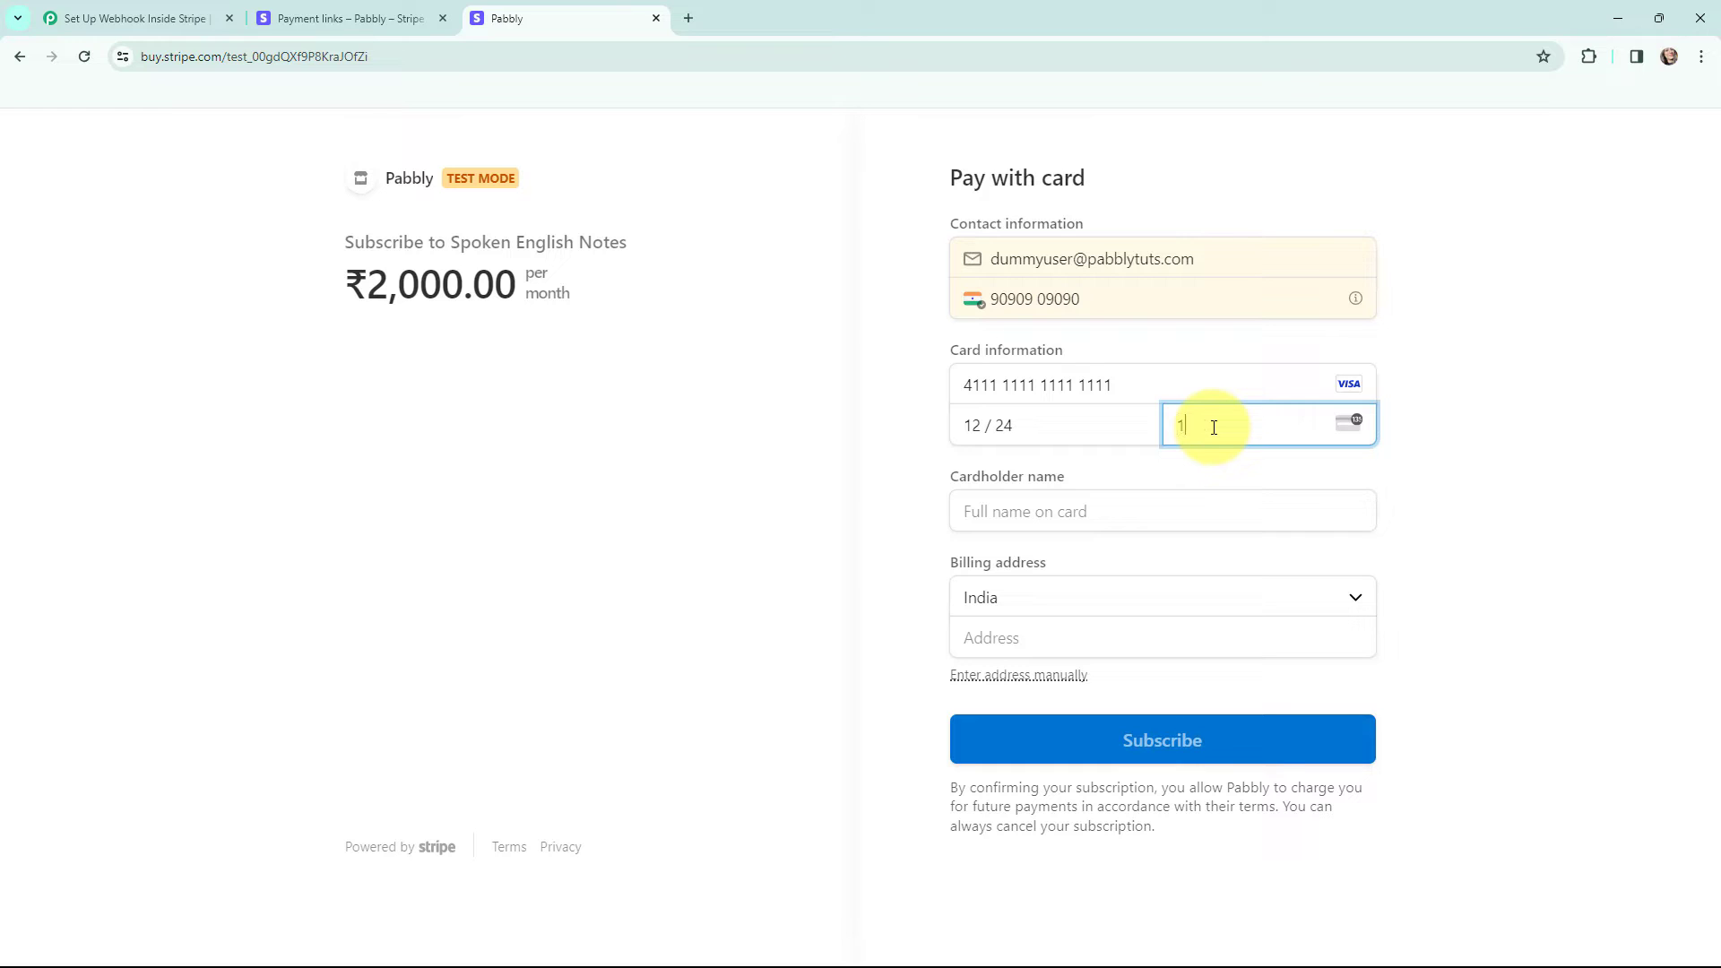
# - Complete cardholder name, billing address, city, PIN code and state, then submit the subscription
pyautogui.click(1098, 511)
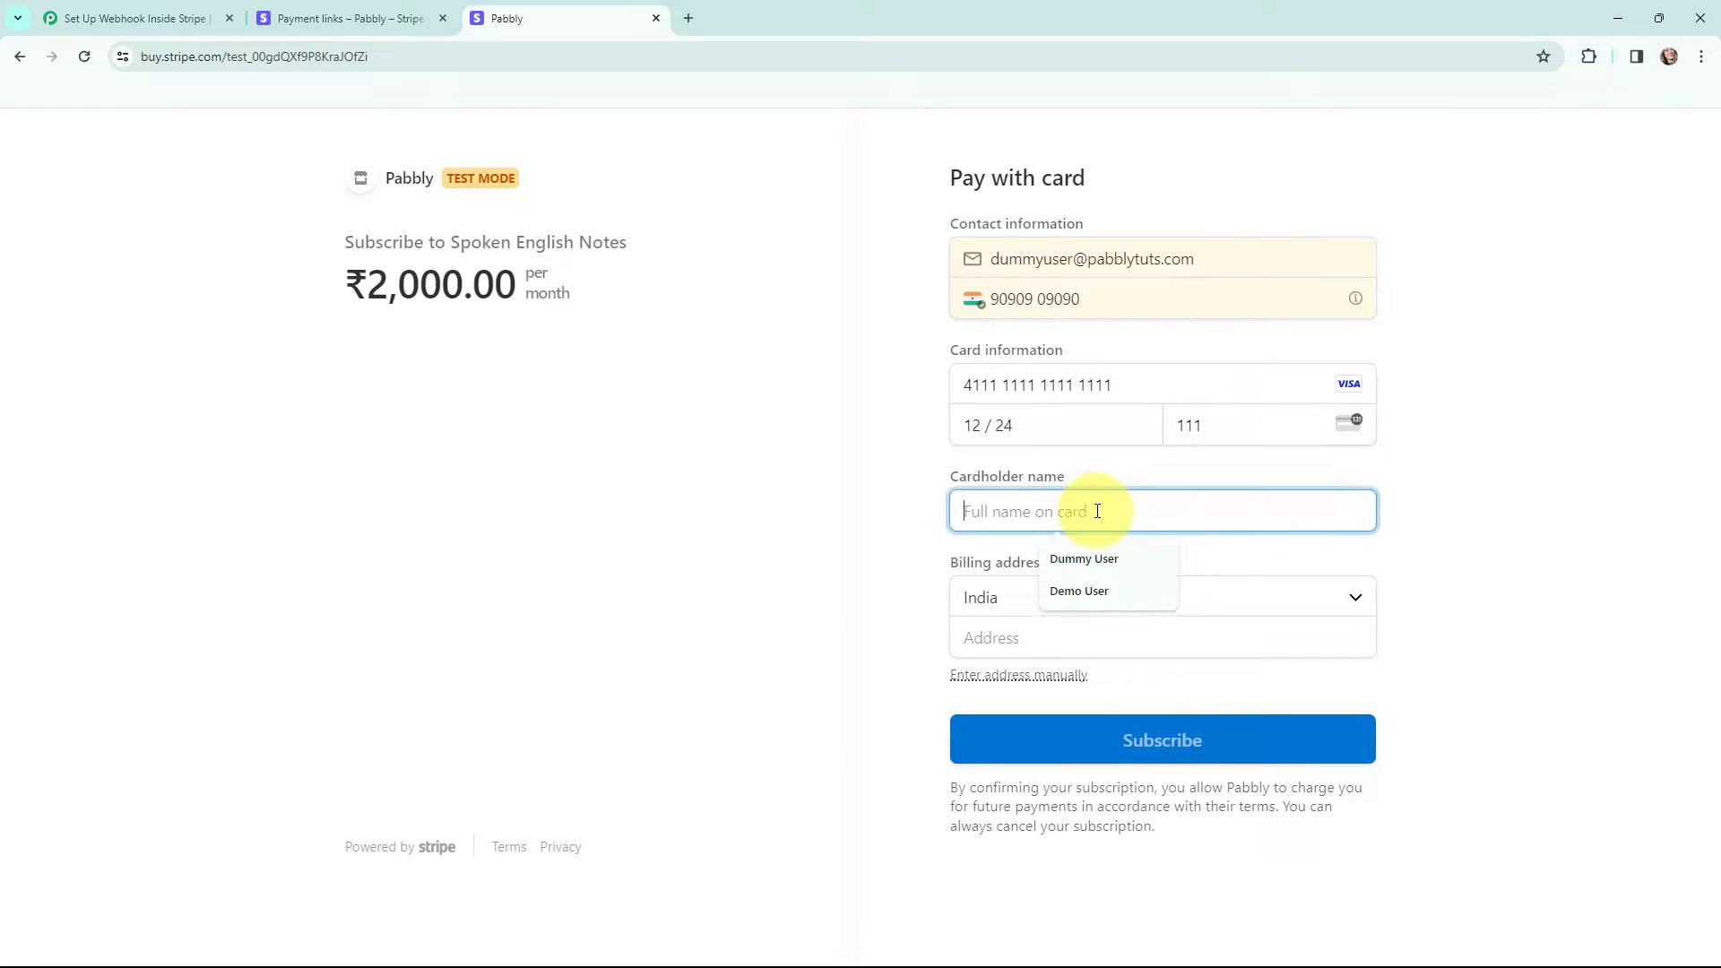
pyautogui.click(1099, 558)
pyautogui.click(1017, 648)
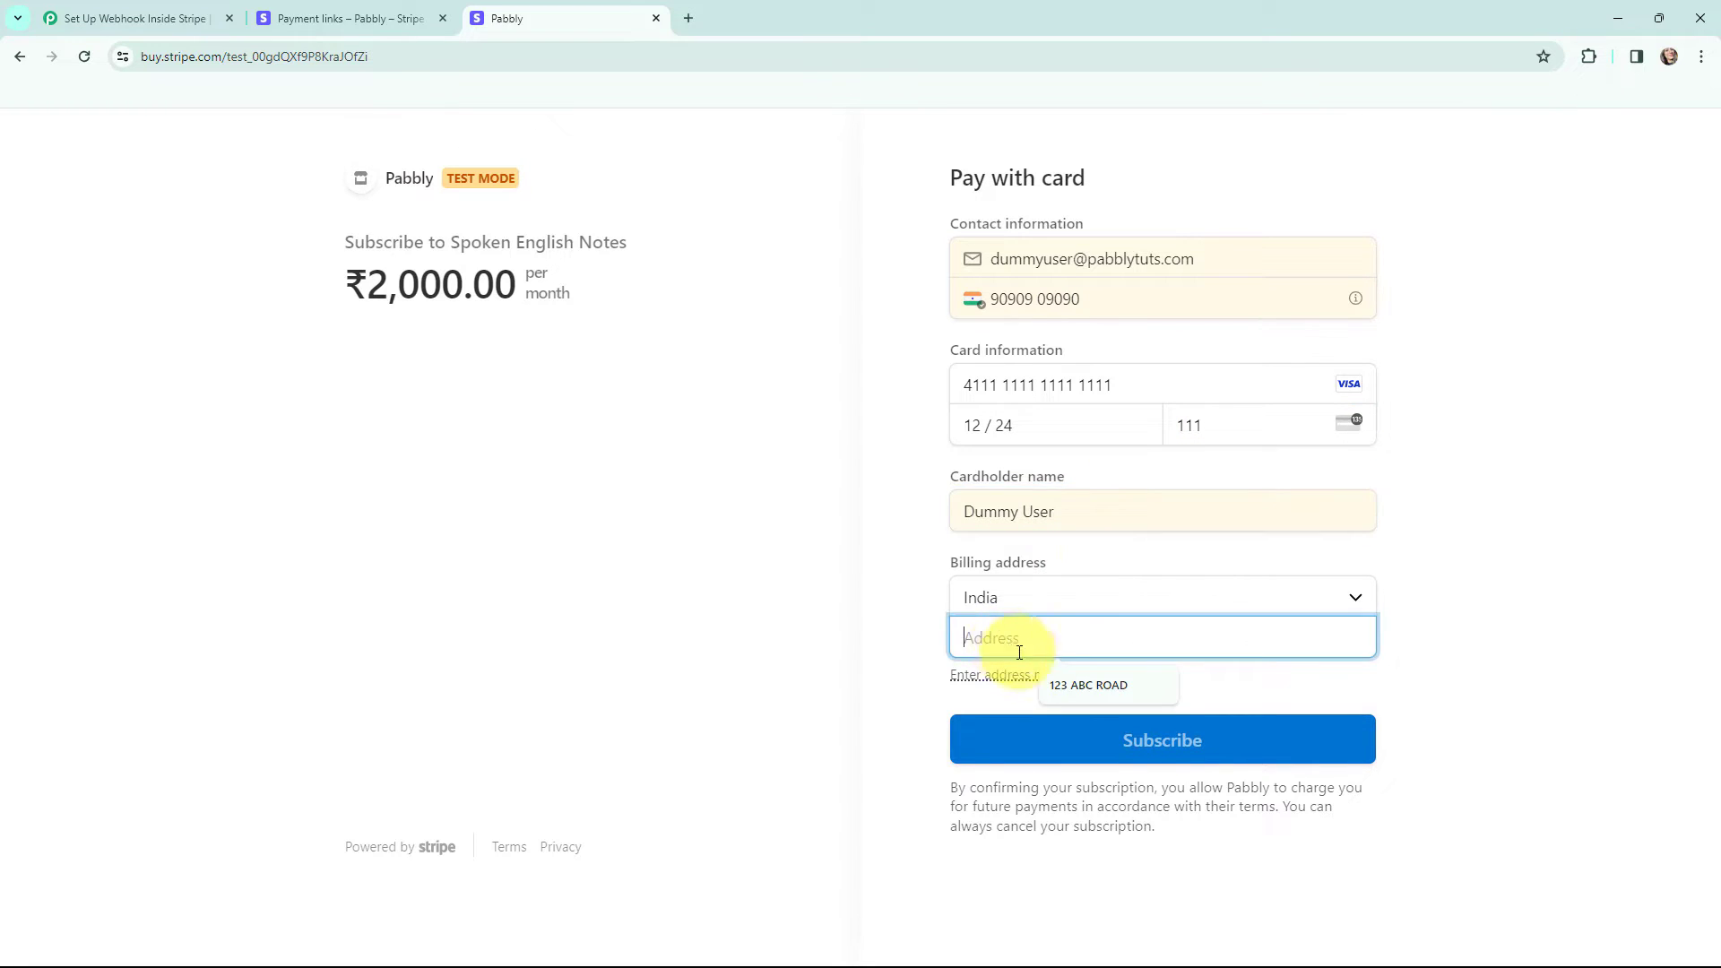
pyautogui.click(1067, 675)
pyautogui.click(1038, 714)
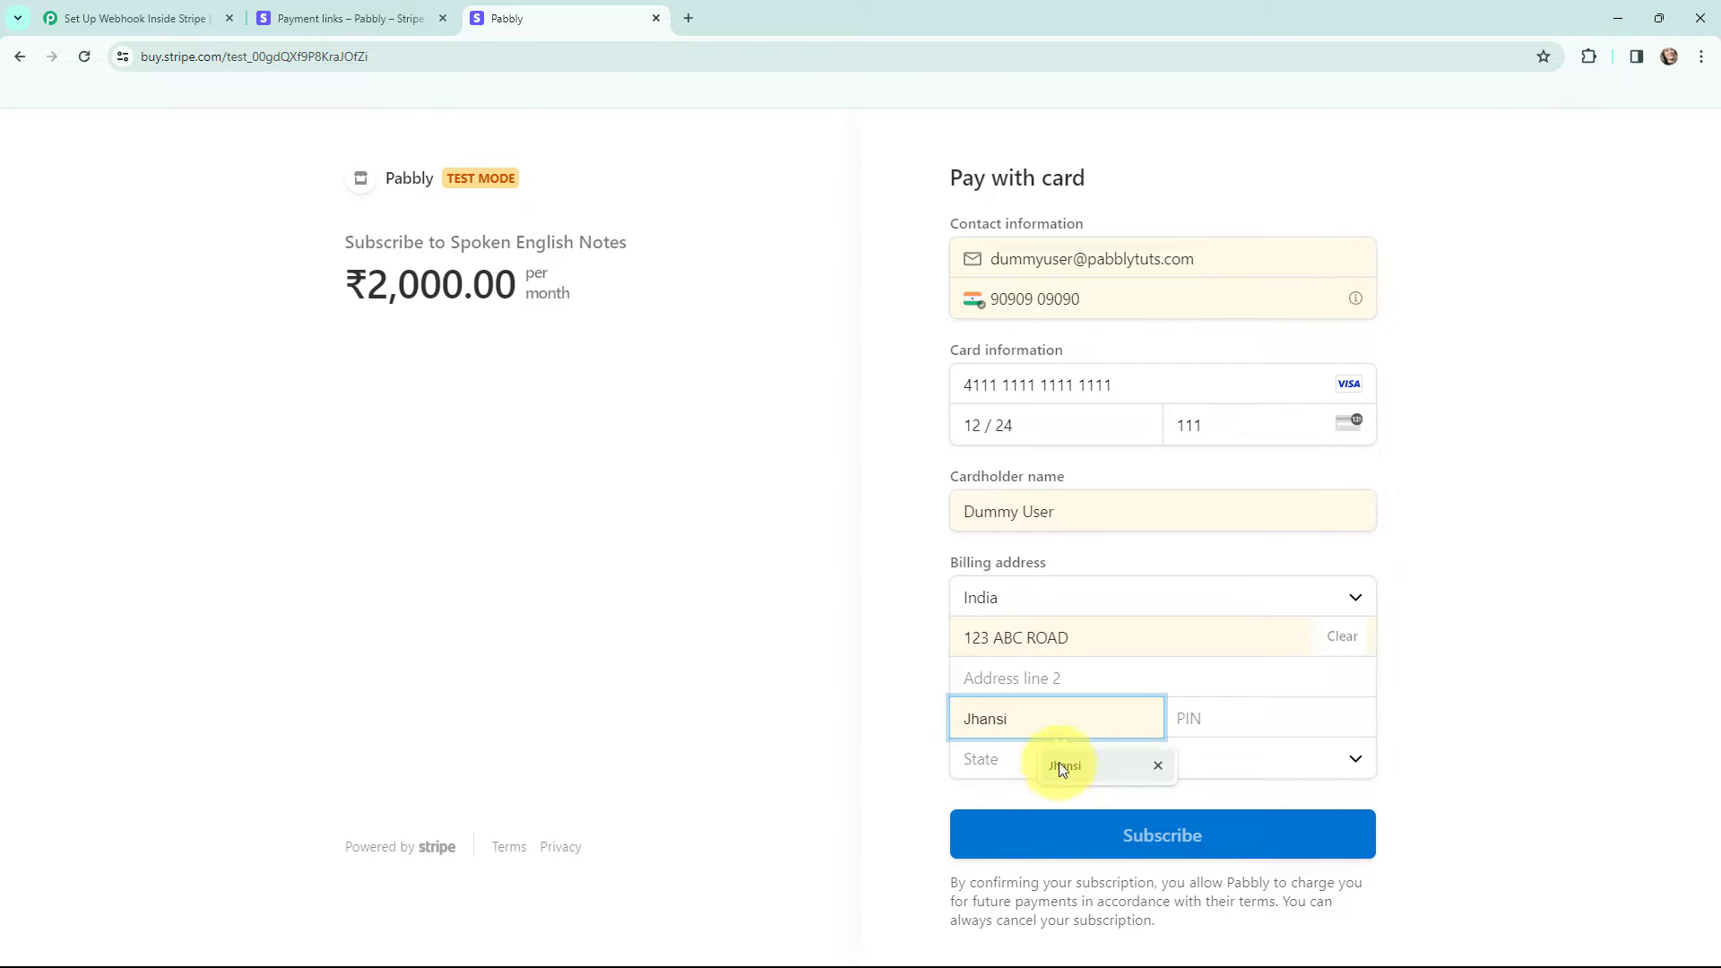
pyautogui.click(1061, 768)
pyautogui.click(1237, 722)
pyautogui.click(1273, 761)
pyautogui.click(1195, 760)
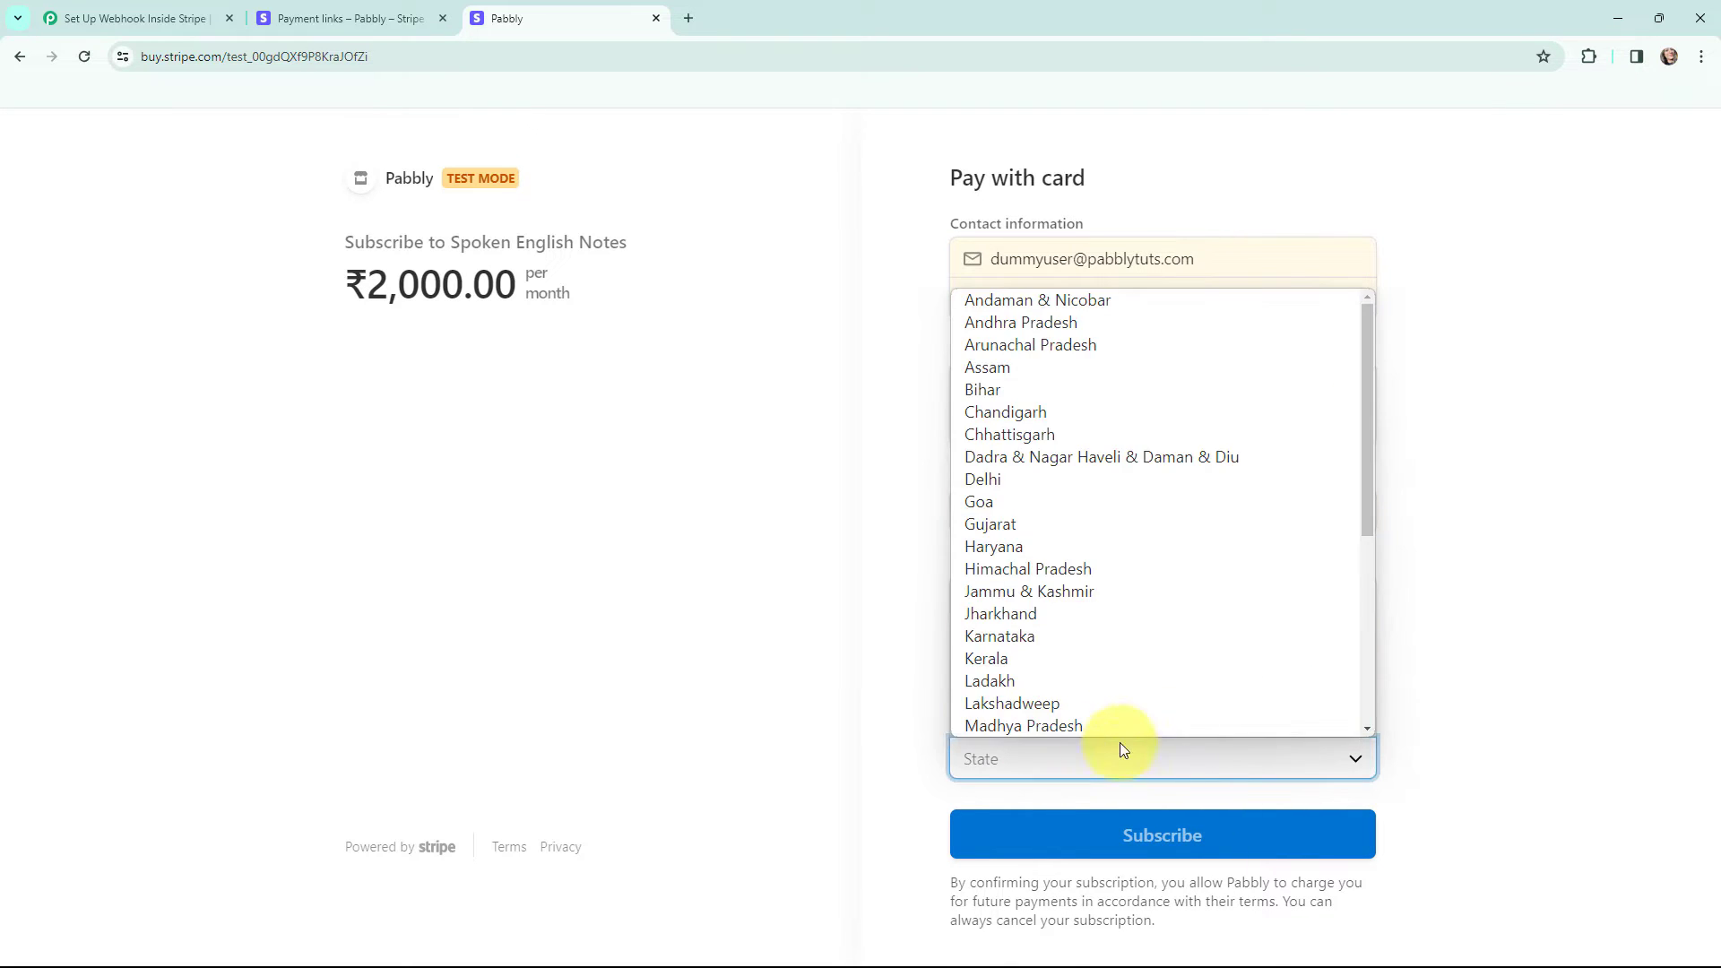
pyautogui.scroll(-4, 1095, 677)
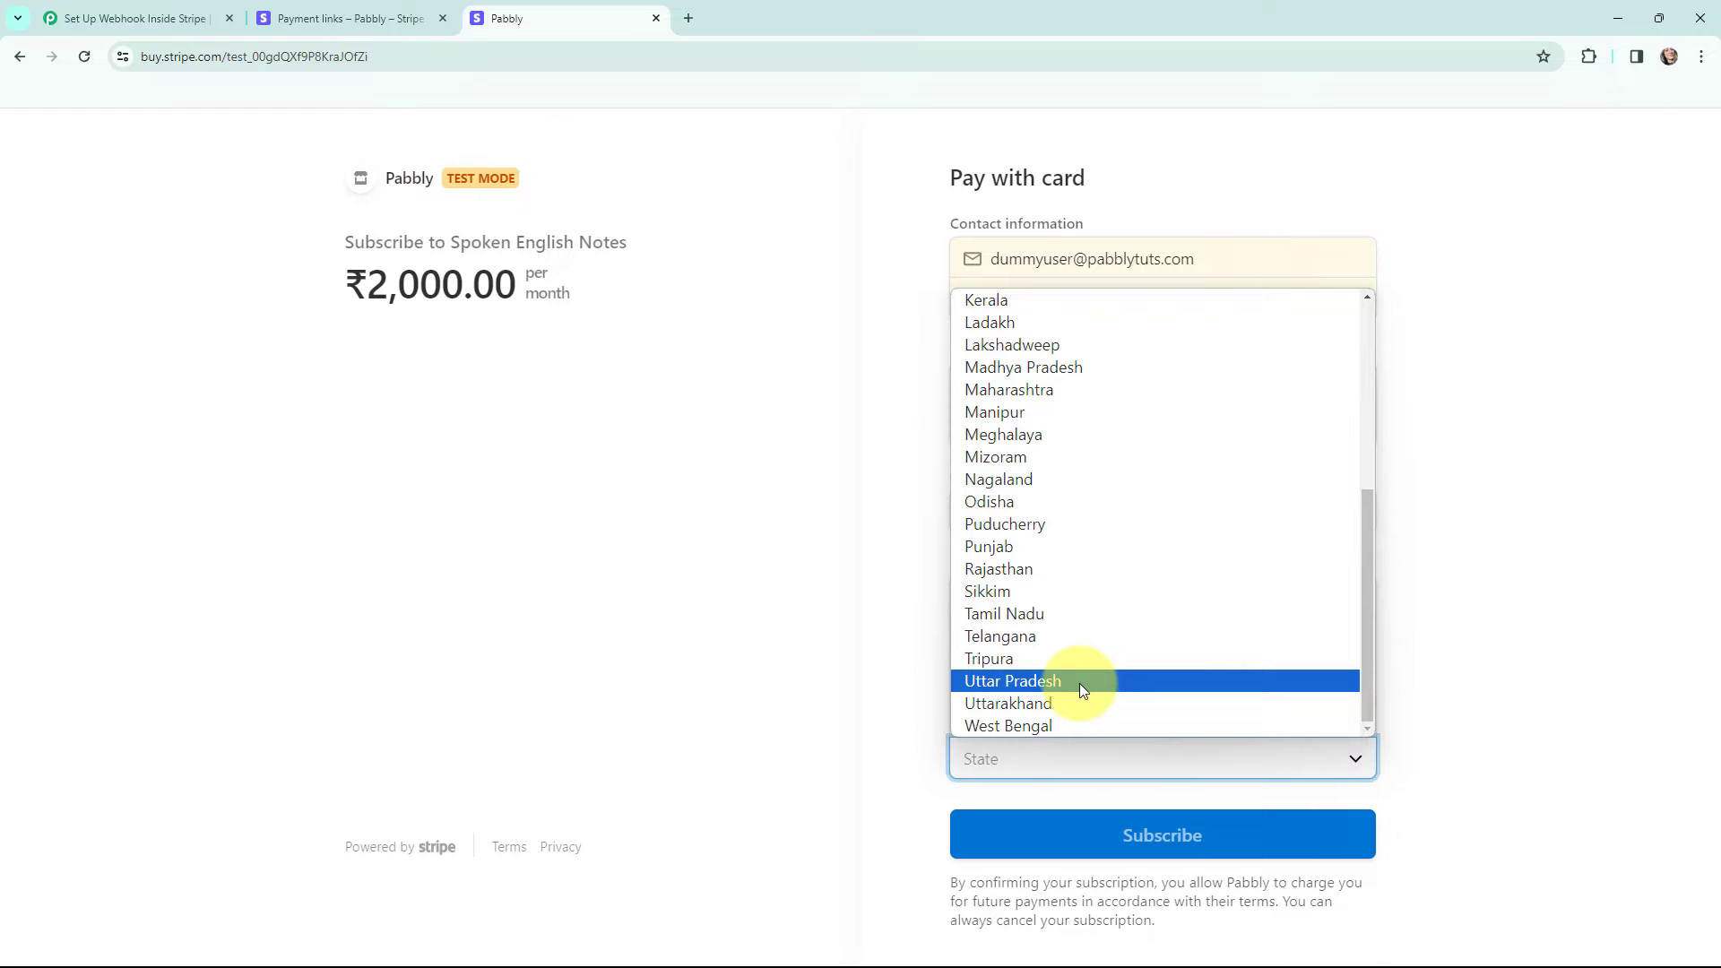
pyautogui.click(1079, 683)
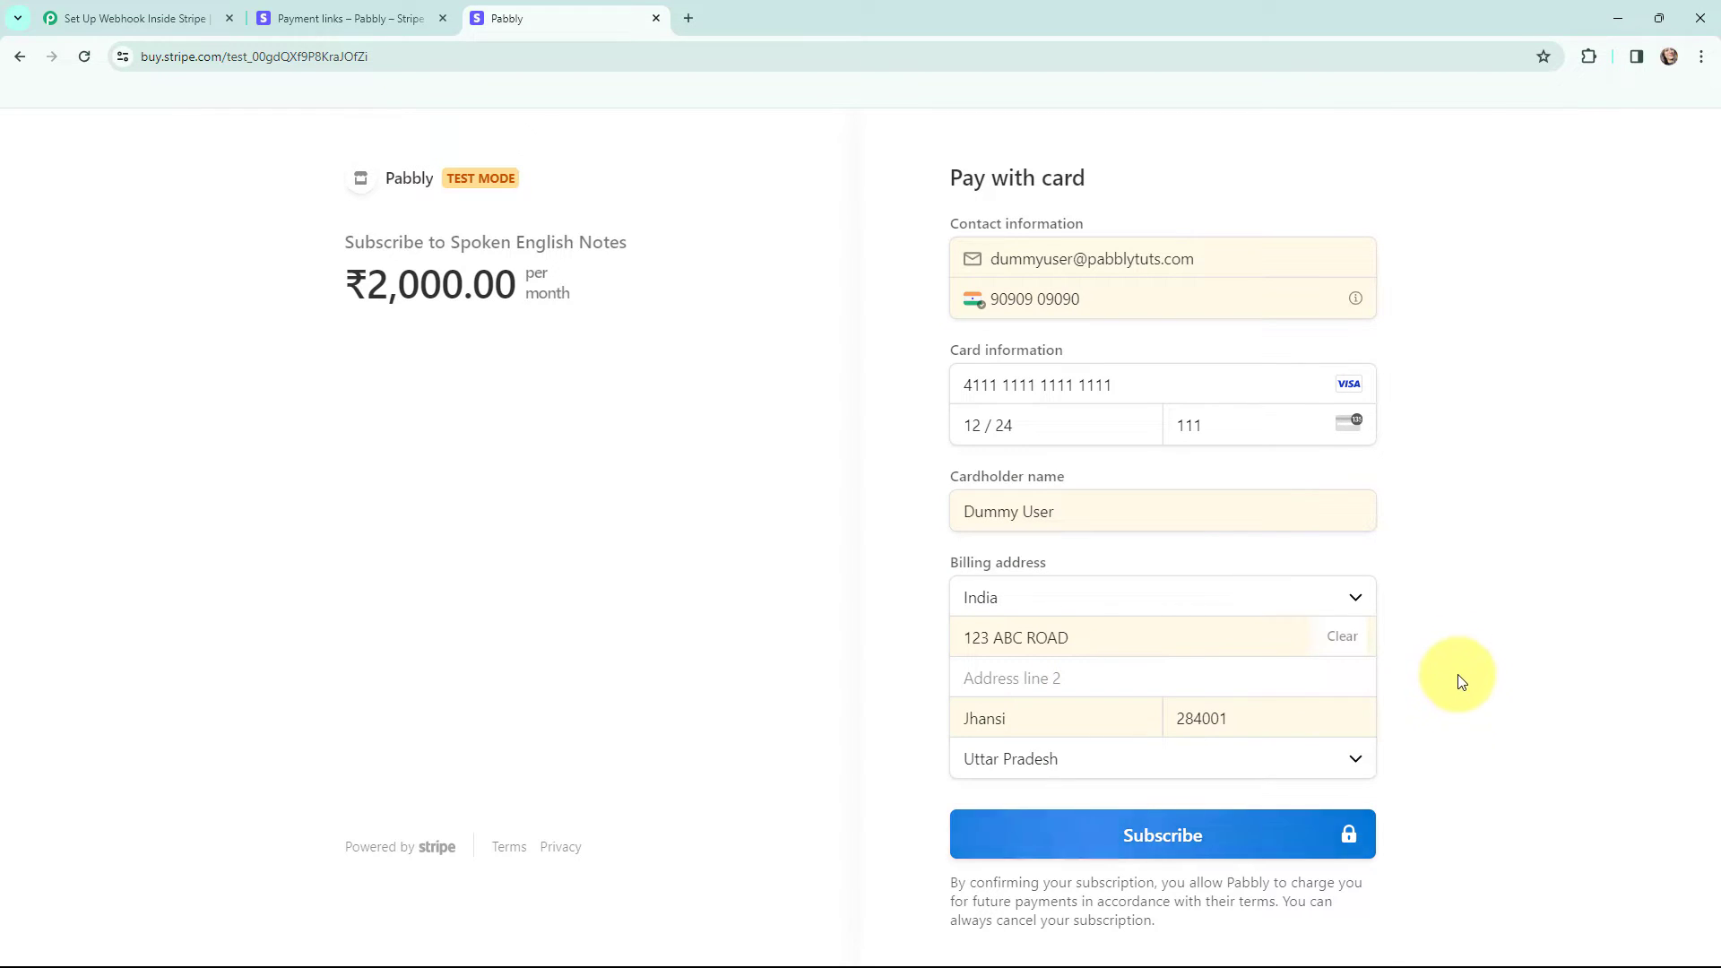
pyautogui.click(1170, 841)
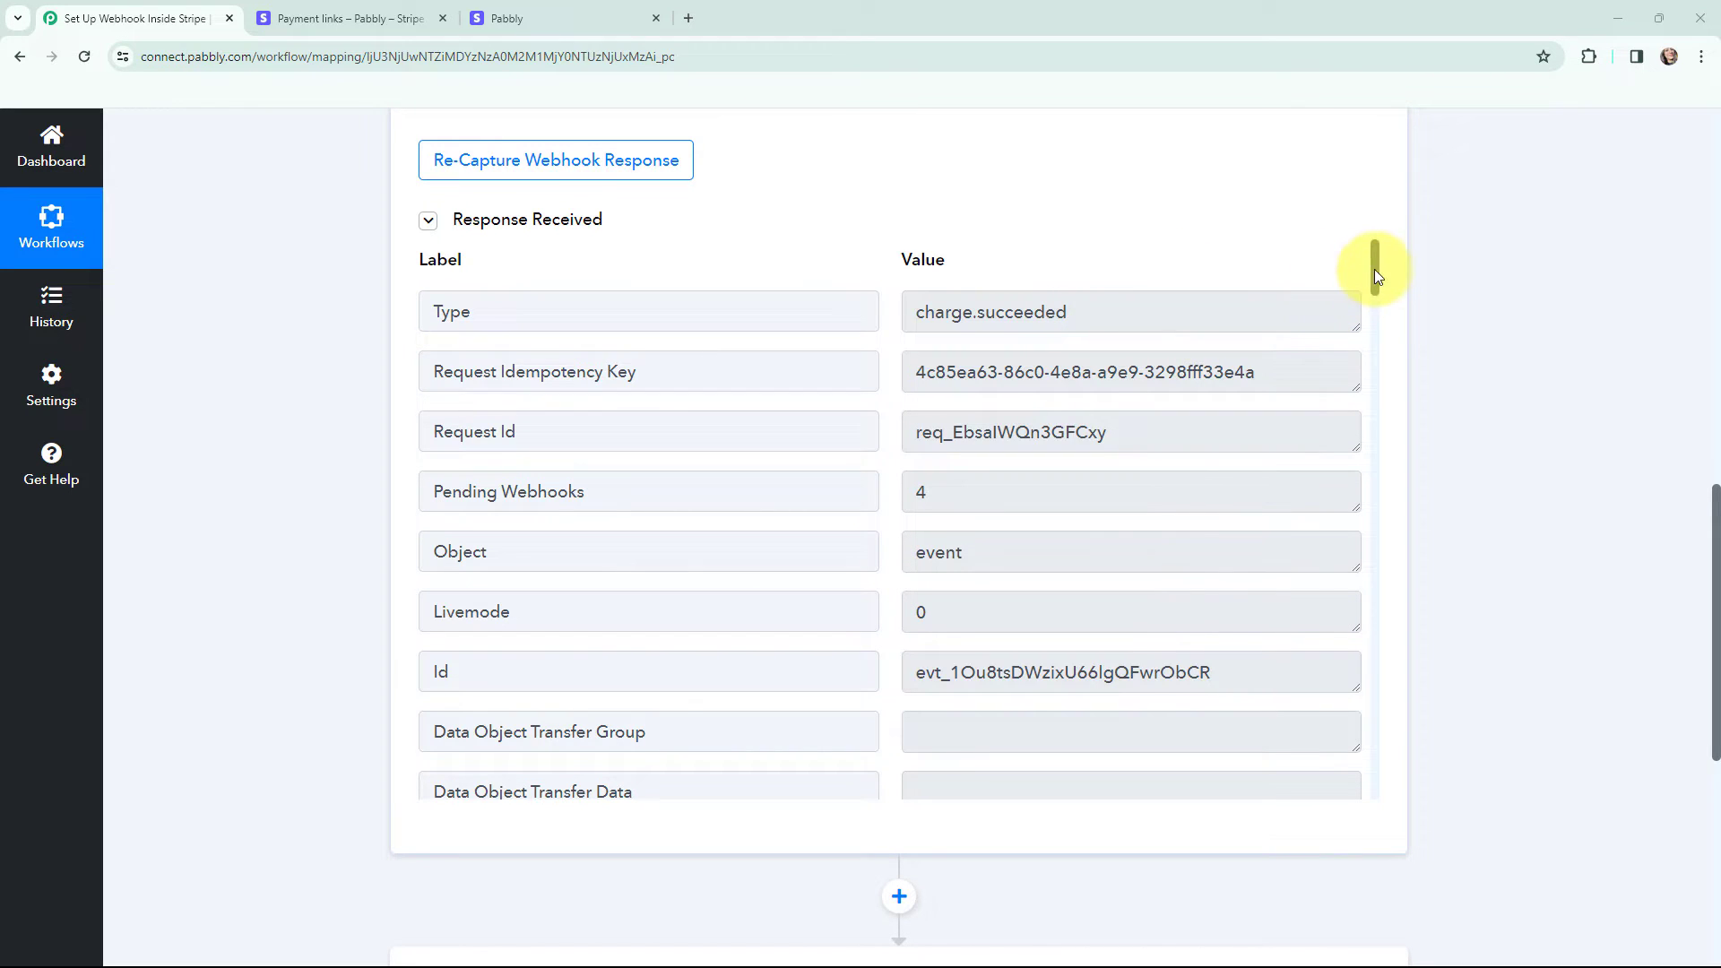
# - Open the captured Receipt Url in a new tab to view the Stripe receipt
pyautogui.moveTo(1374, 272); pyautogui.dragTo(1374, 383)
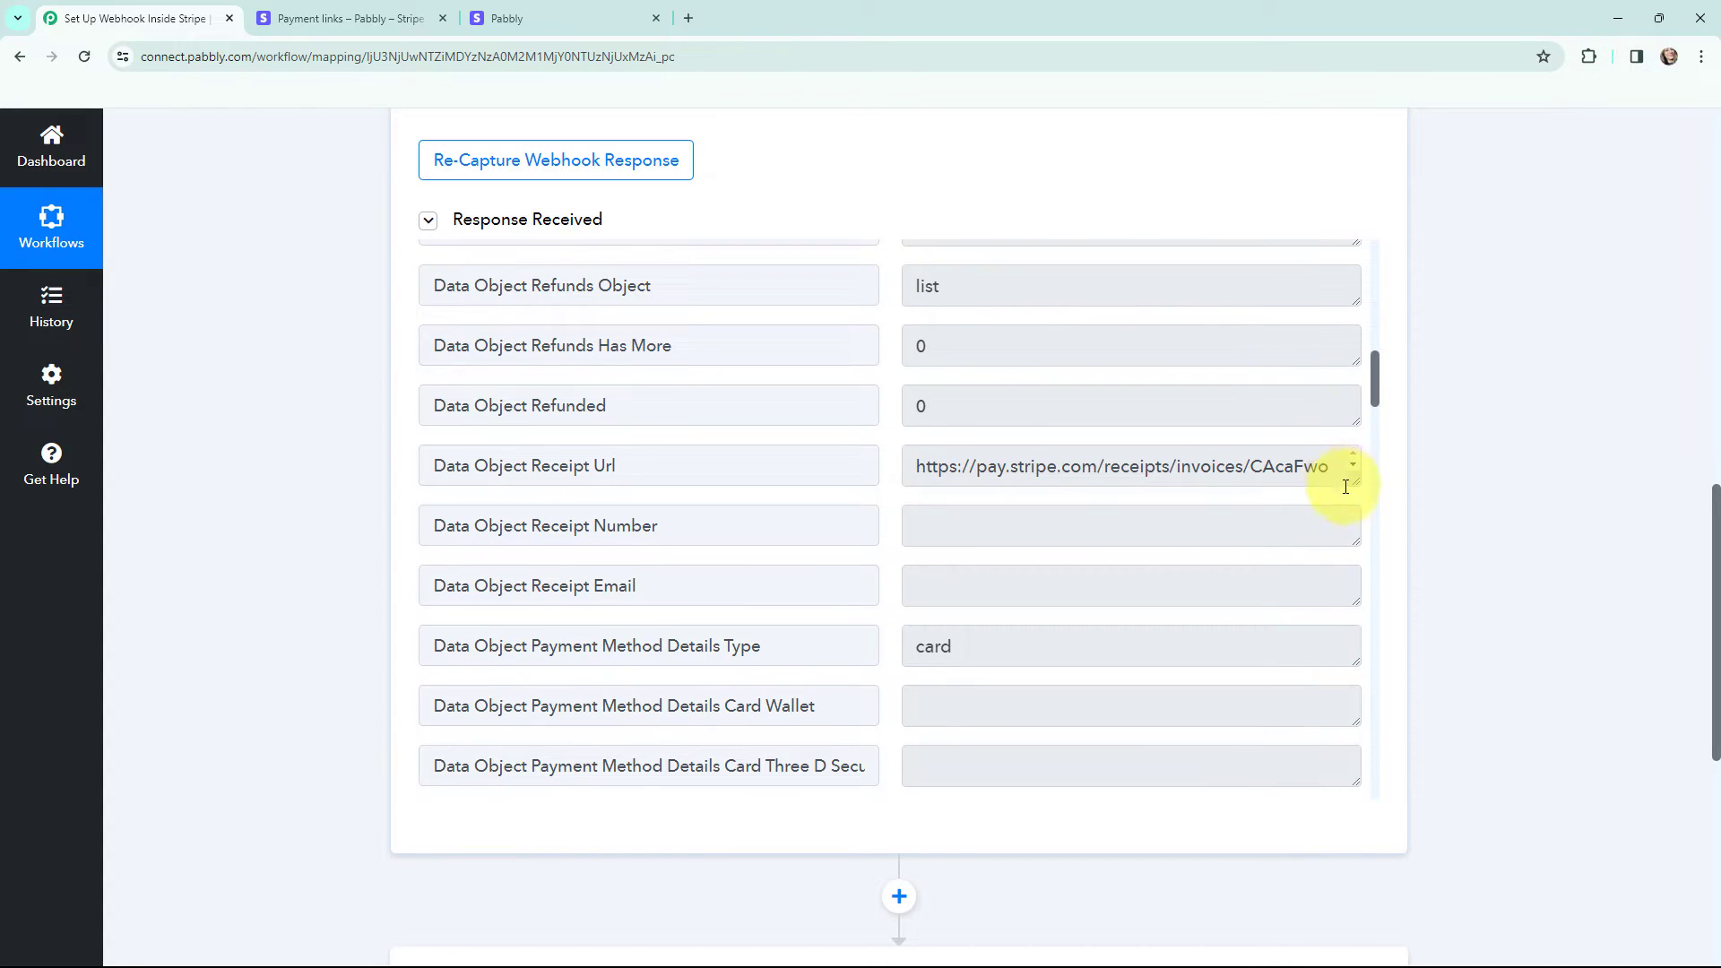
pyautogui.moveTo(1353, 485); pyautogui.dragTo(1353, 530)
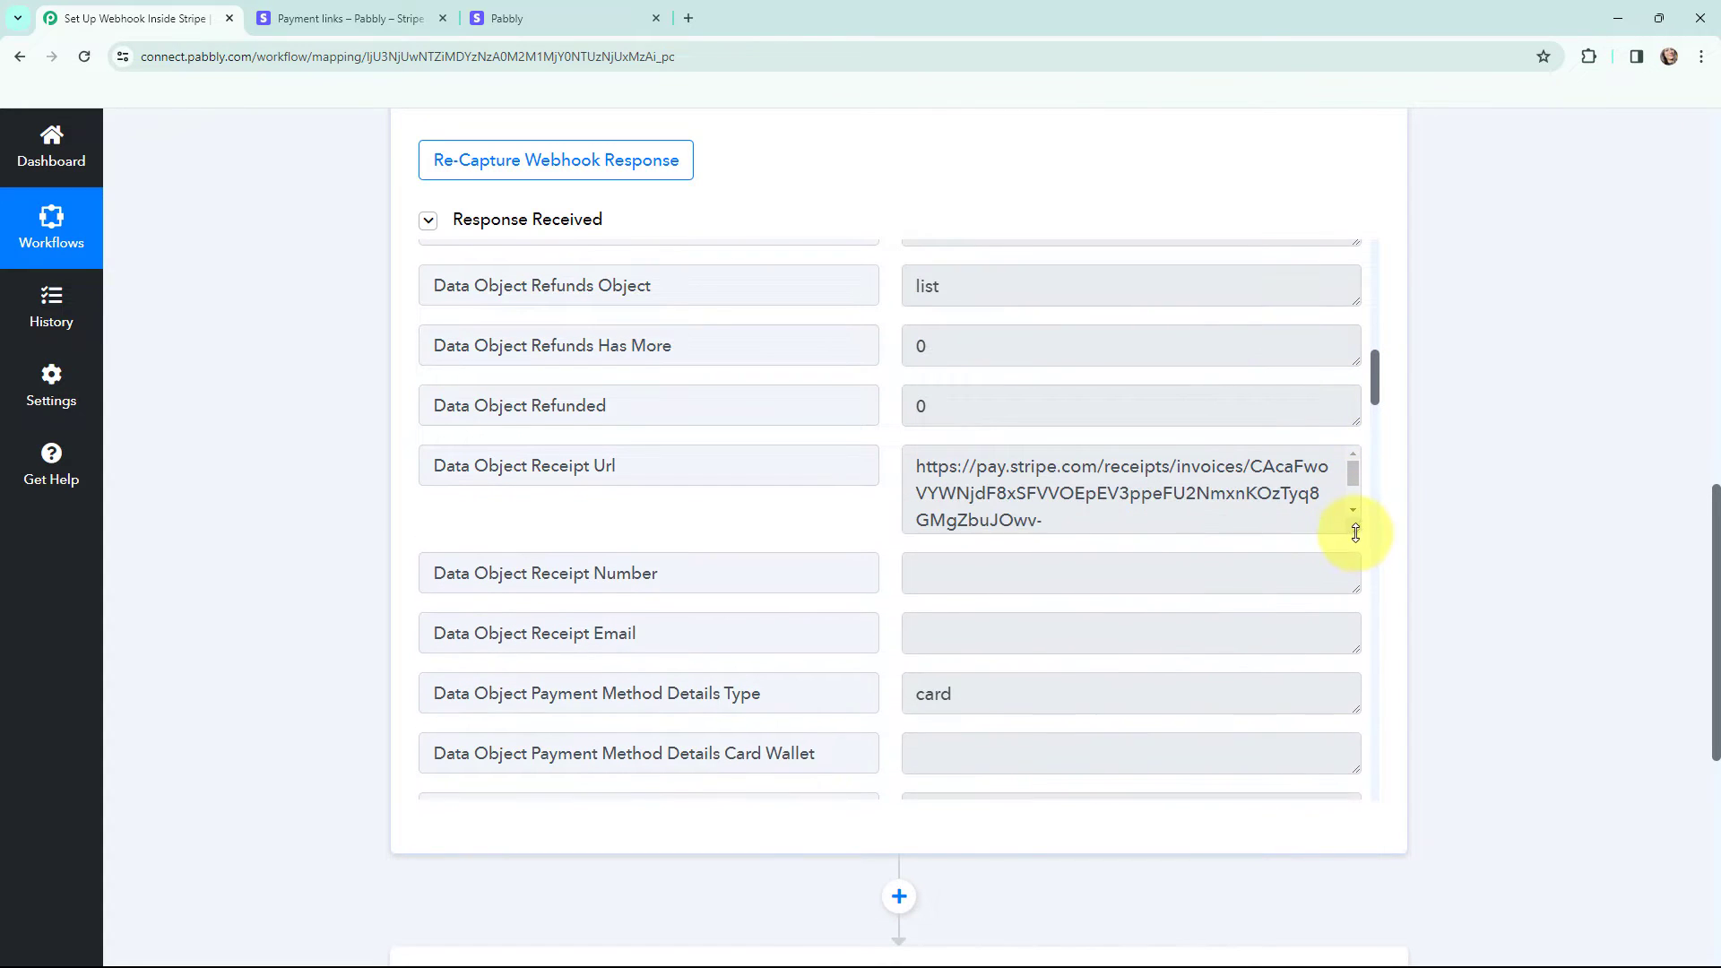
pyautogui.click(914, 470)
pyautogui.moveTo(915, 470); pyautogui.dragTo(1210, 546)
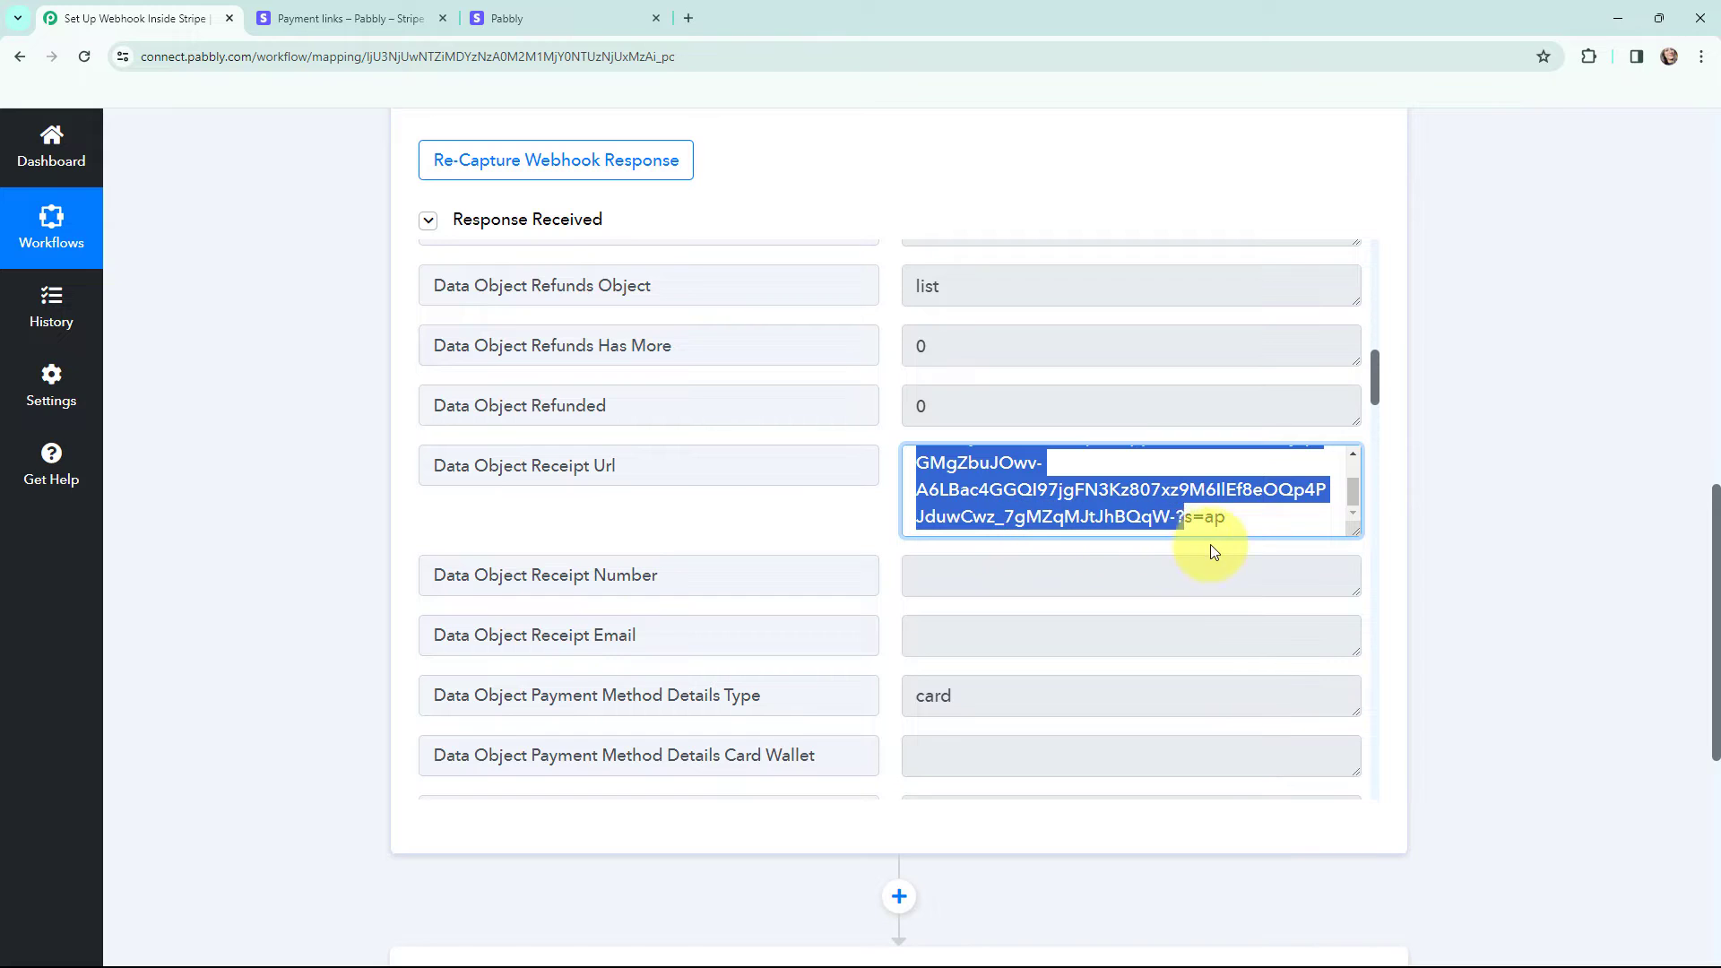
pyautogui.click(689, 18)
pyautogui.hotkey('ctrl', 'v')
pyautogui.press('Return')
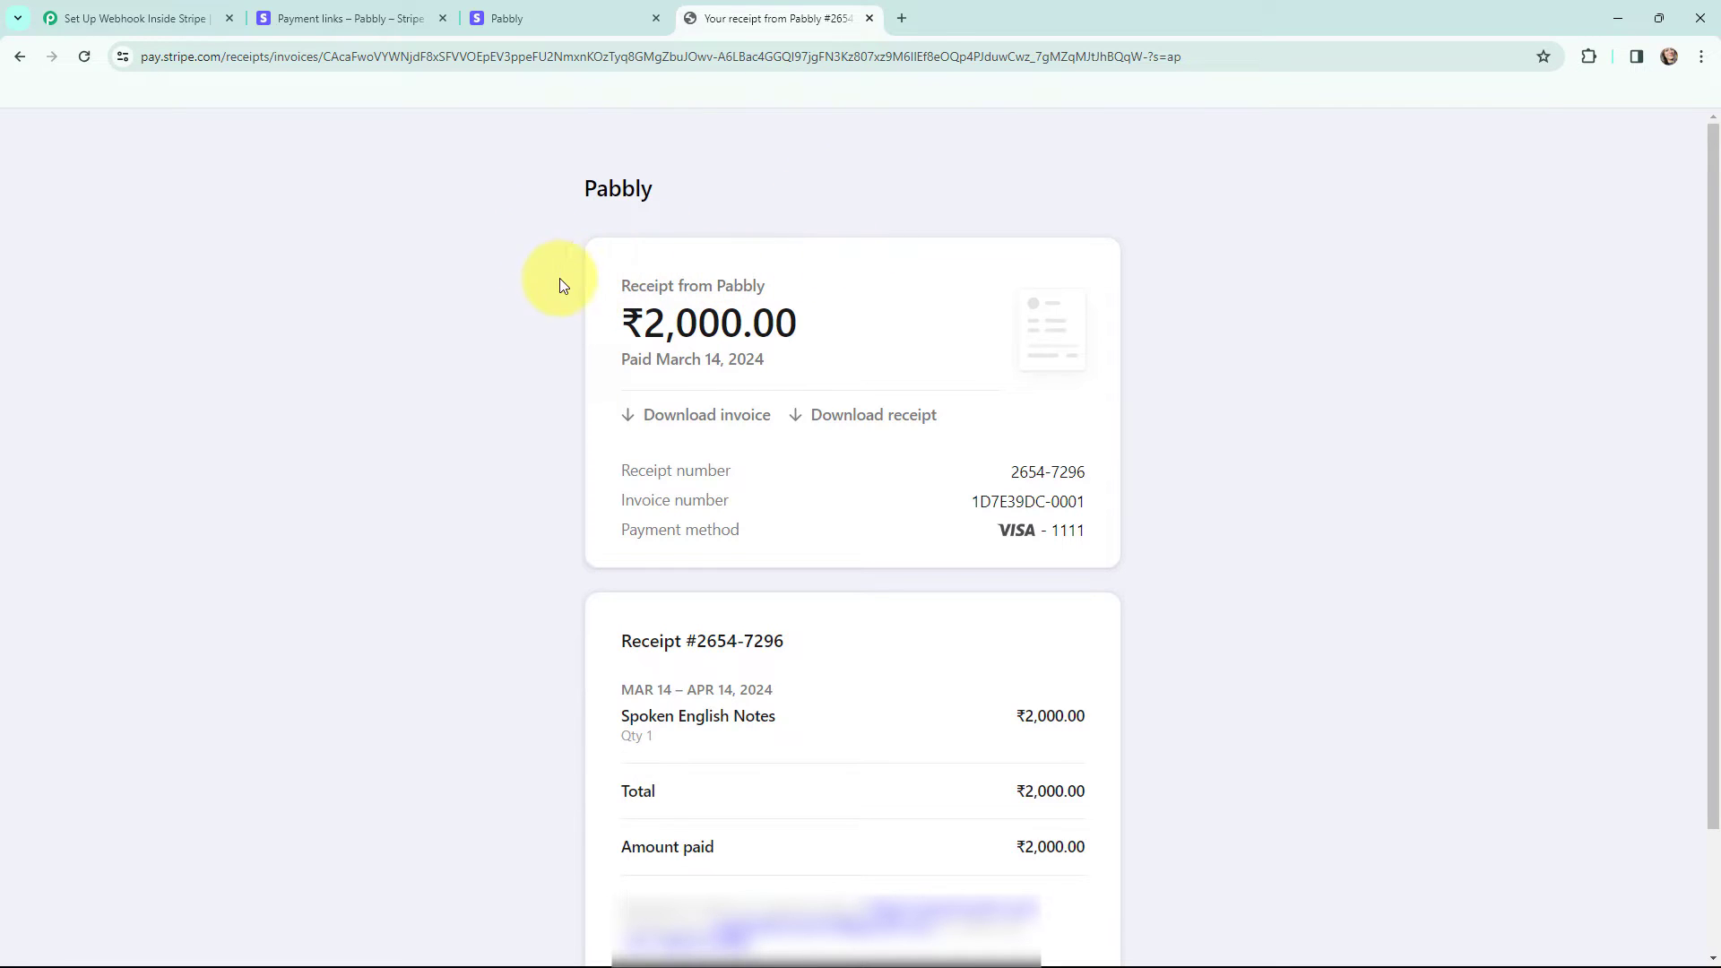
# - Scroll Pabbly's captured data down to the Amount fields, then show Stripe's confirmation tab
pyautogui.click(154, 16)
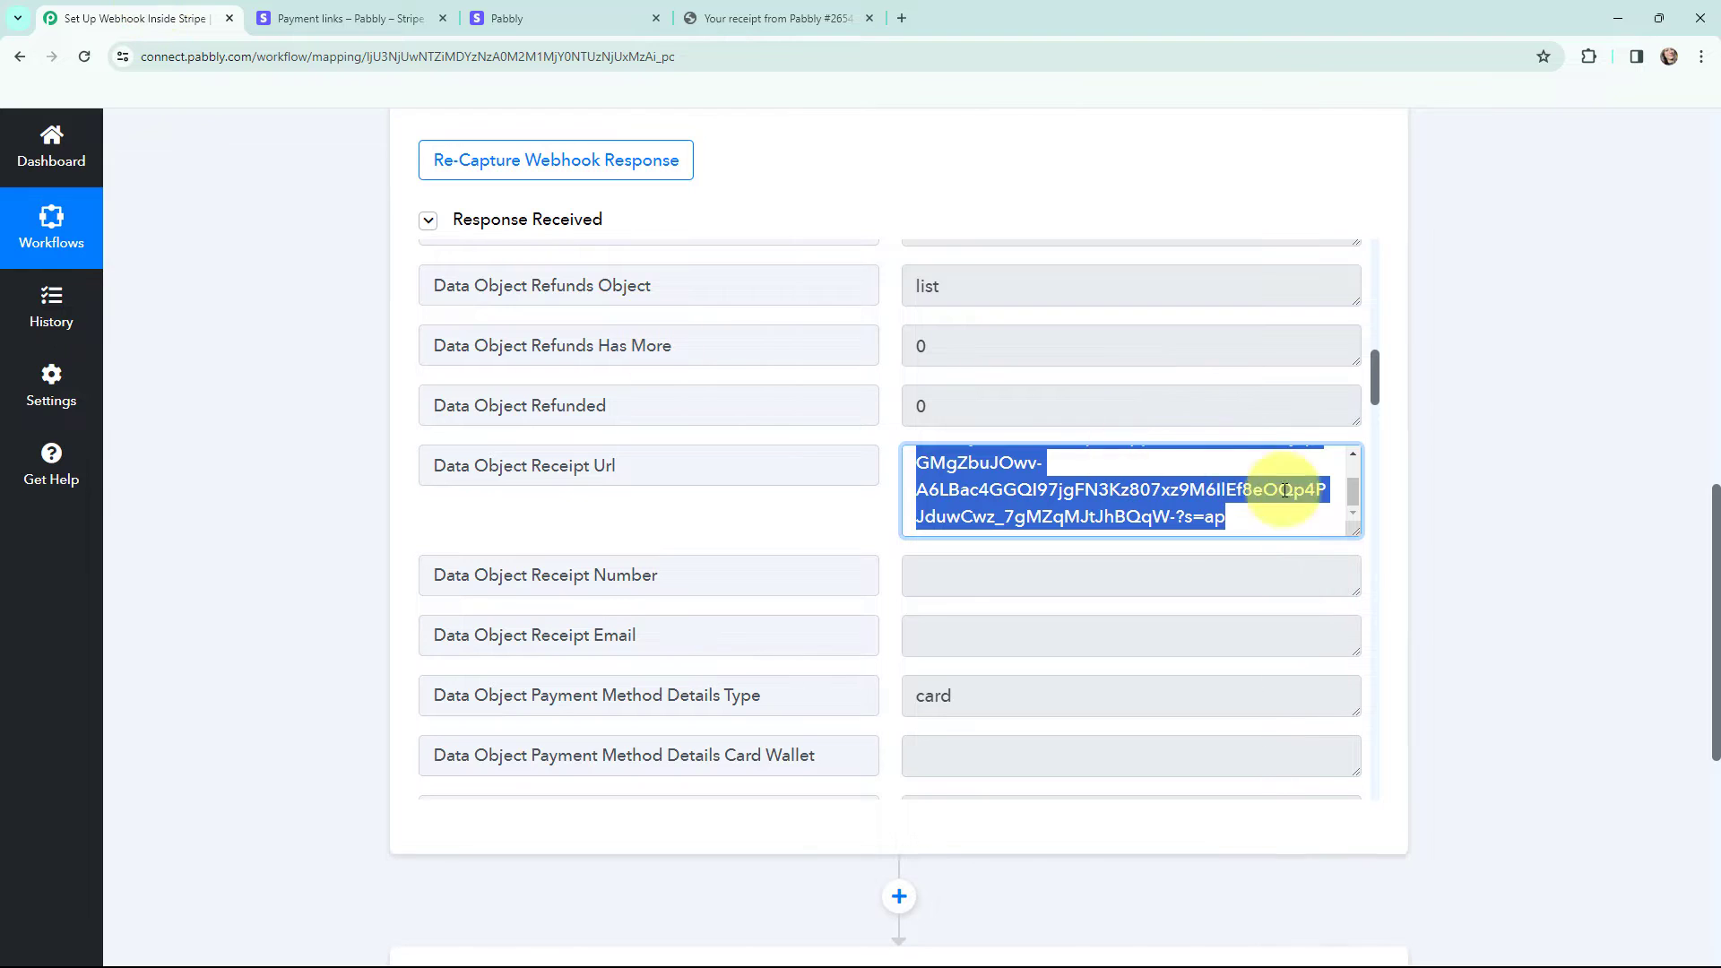
pyautogui.click(1360, 500)
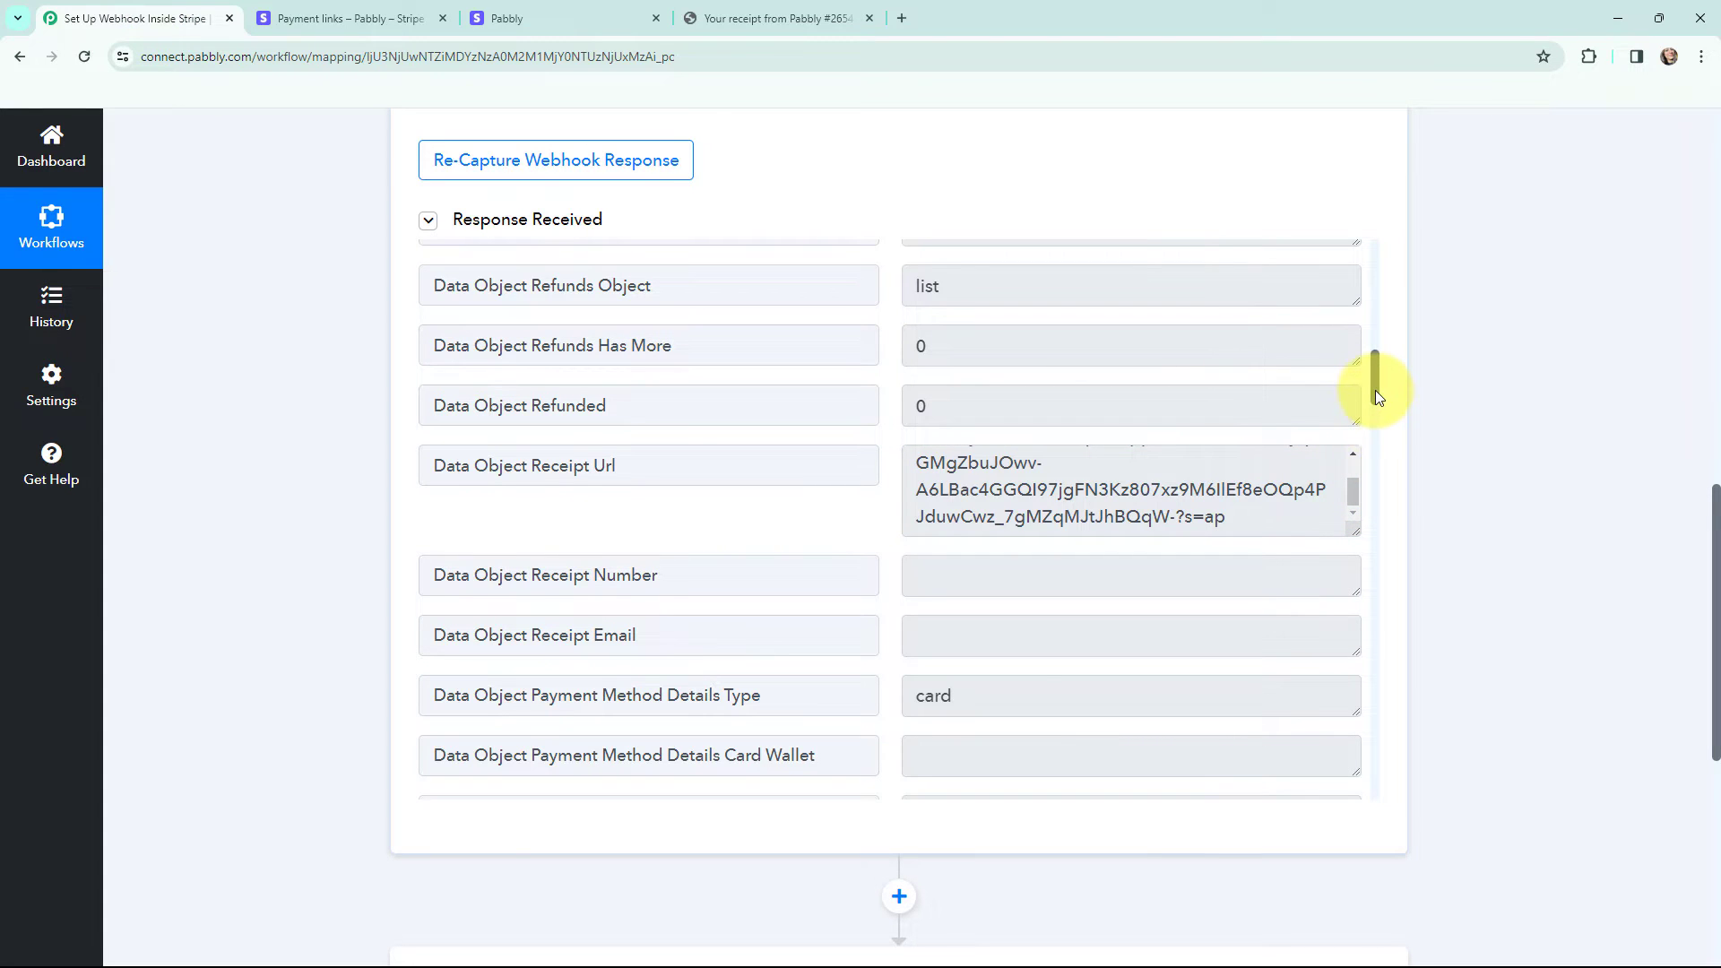
pyautogui.moveTo(1376, 390); pyautogui.dragTo(1378, 730)
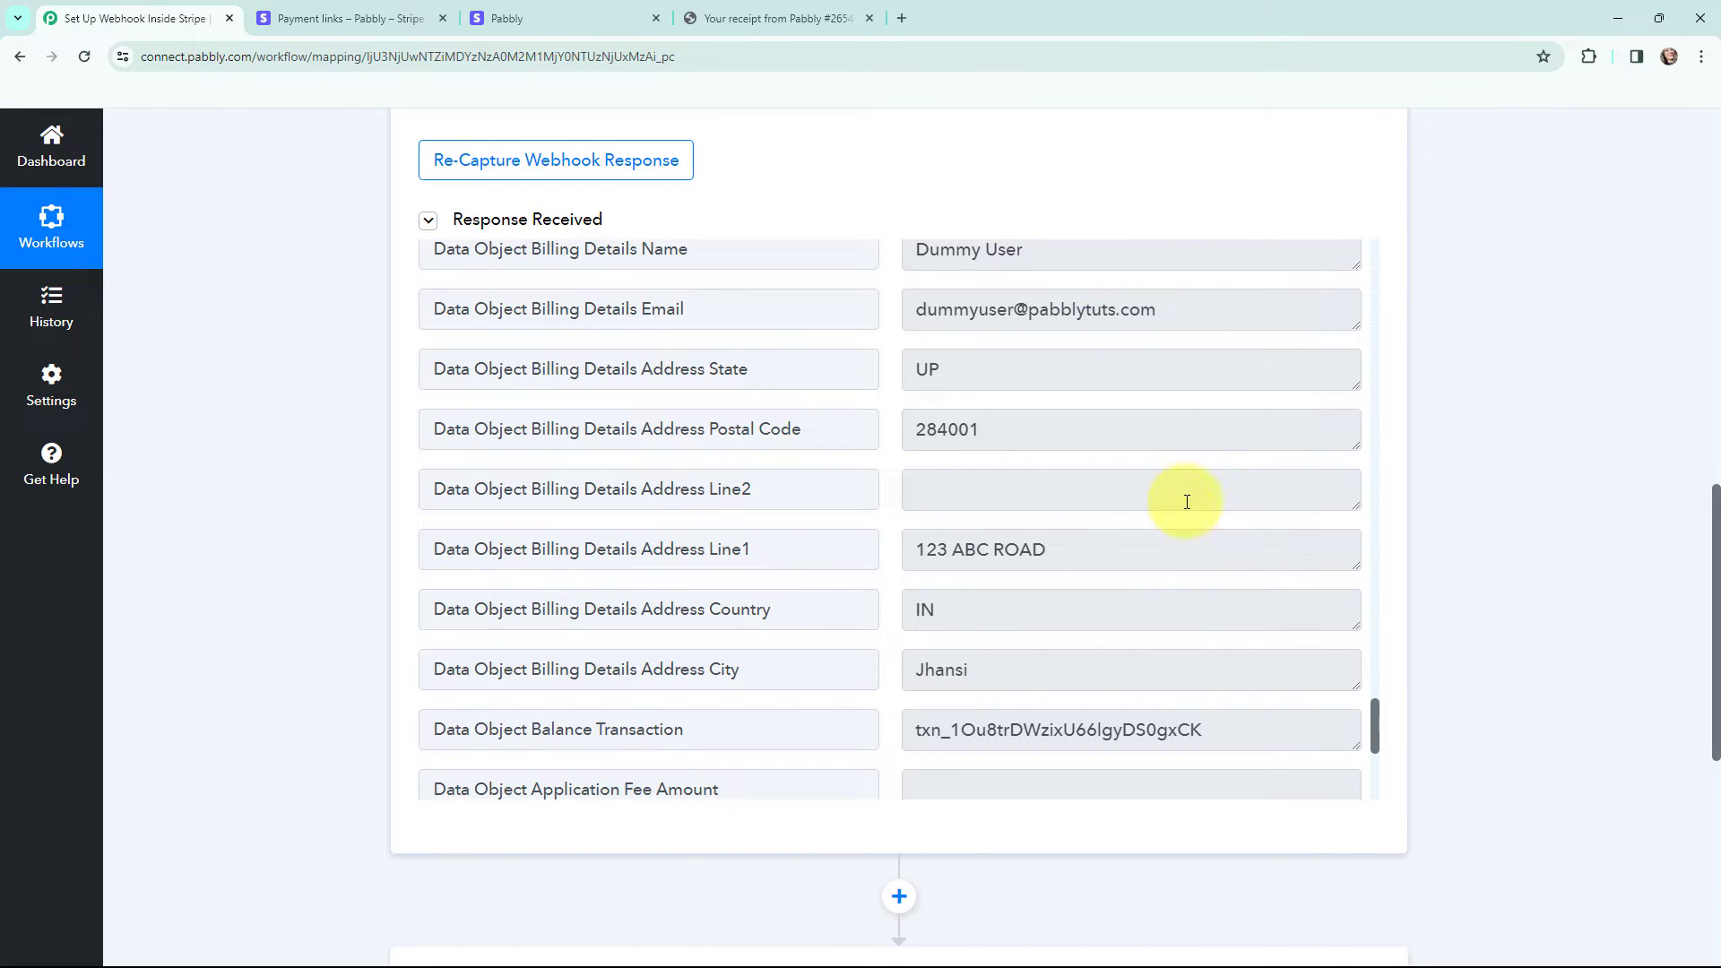
pyautogui.scroll(-5, 1373, 718)
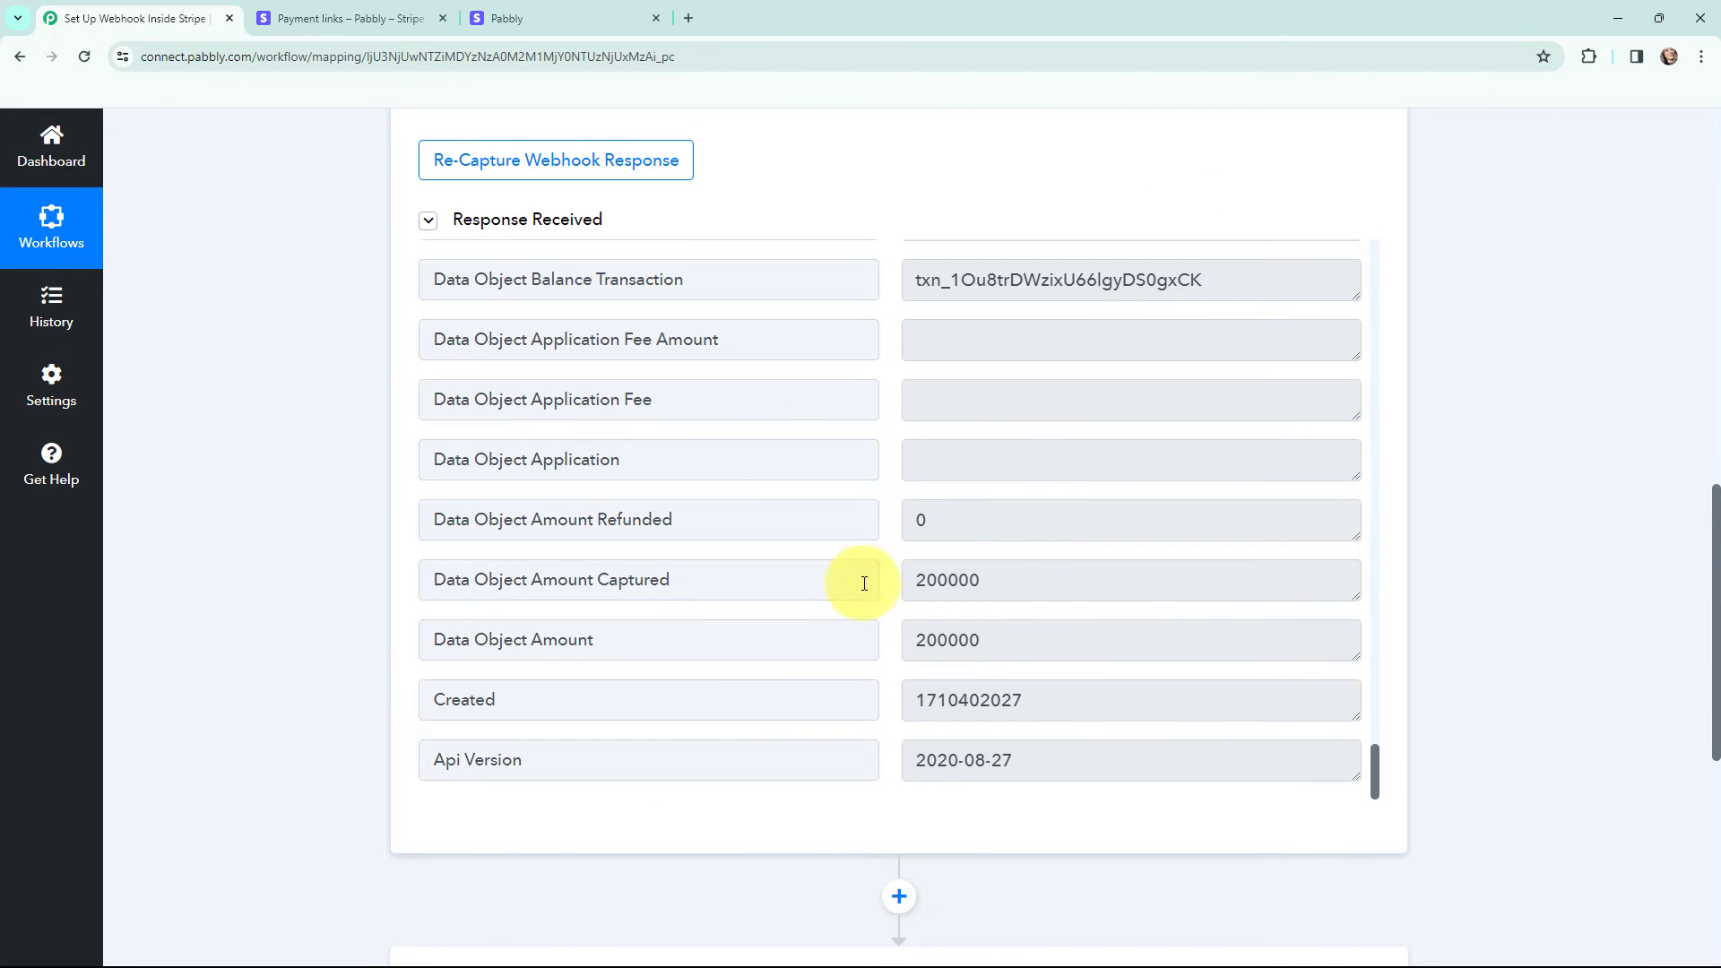
pyautogui.click(592, 9)
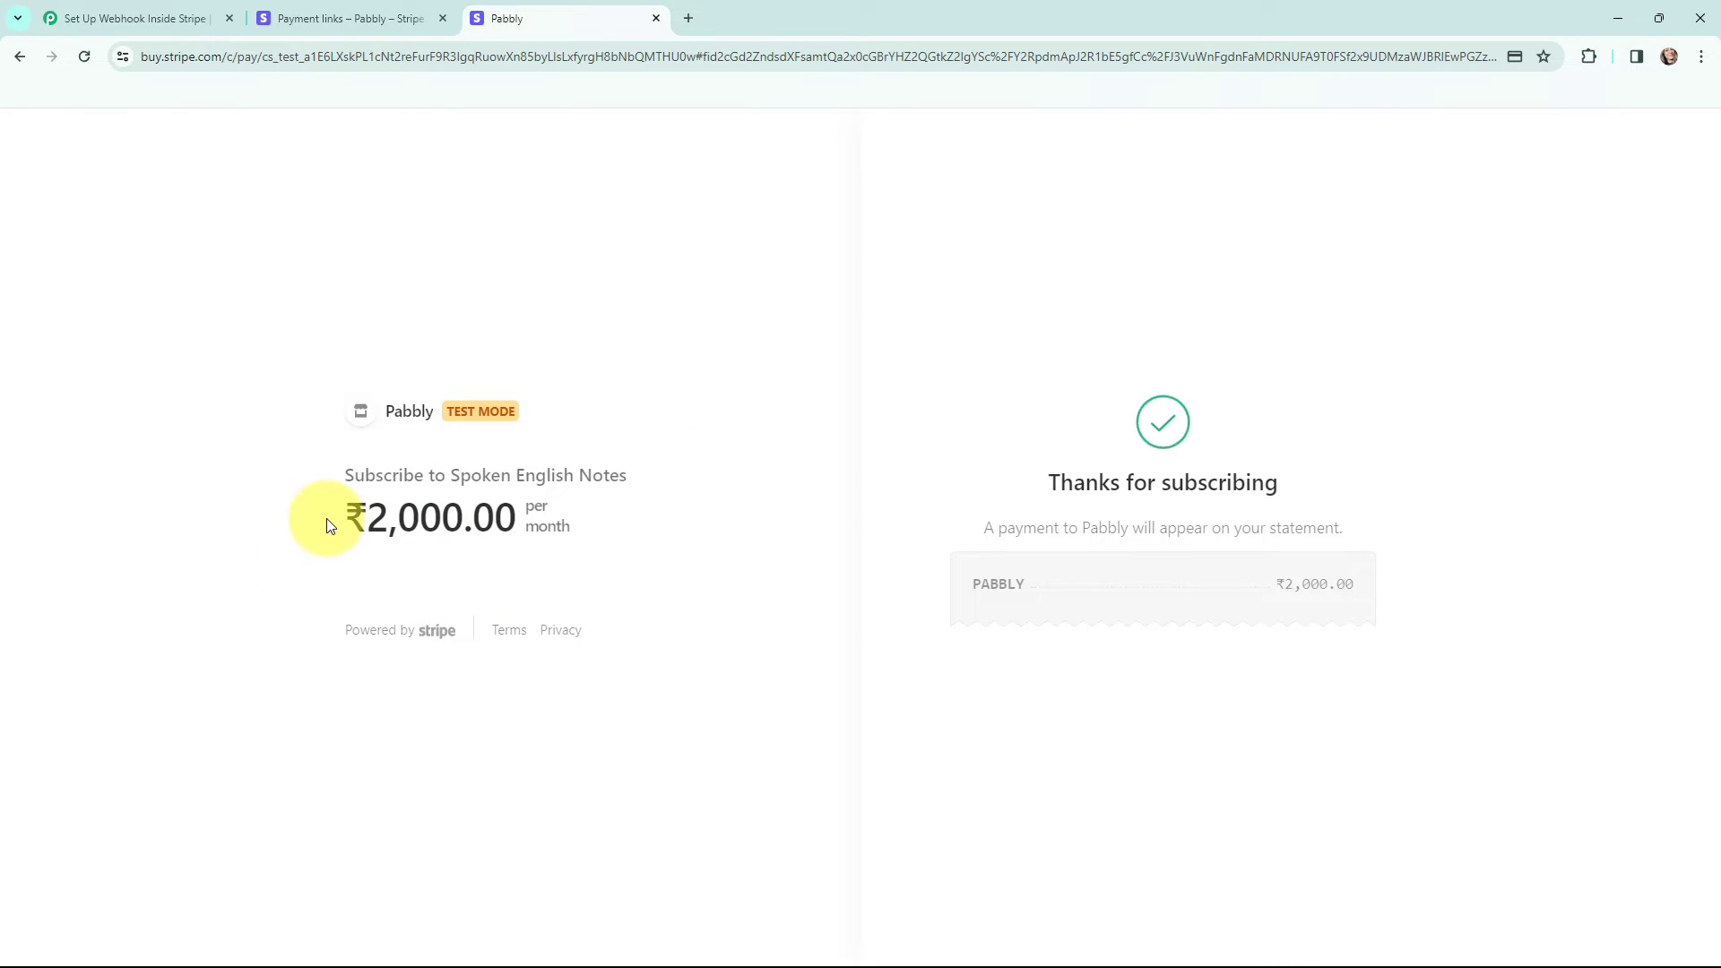
# - Back in Pabbly, inspect the captured amount 200000, marking its extra trailing 00
pyautogui.click(134, 18)
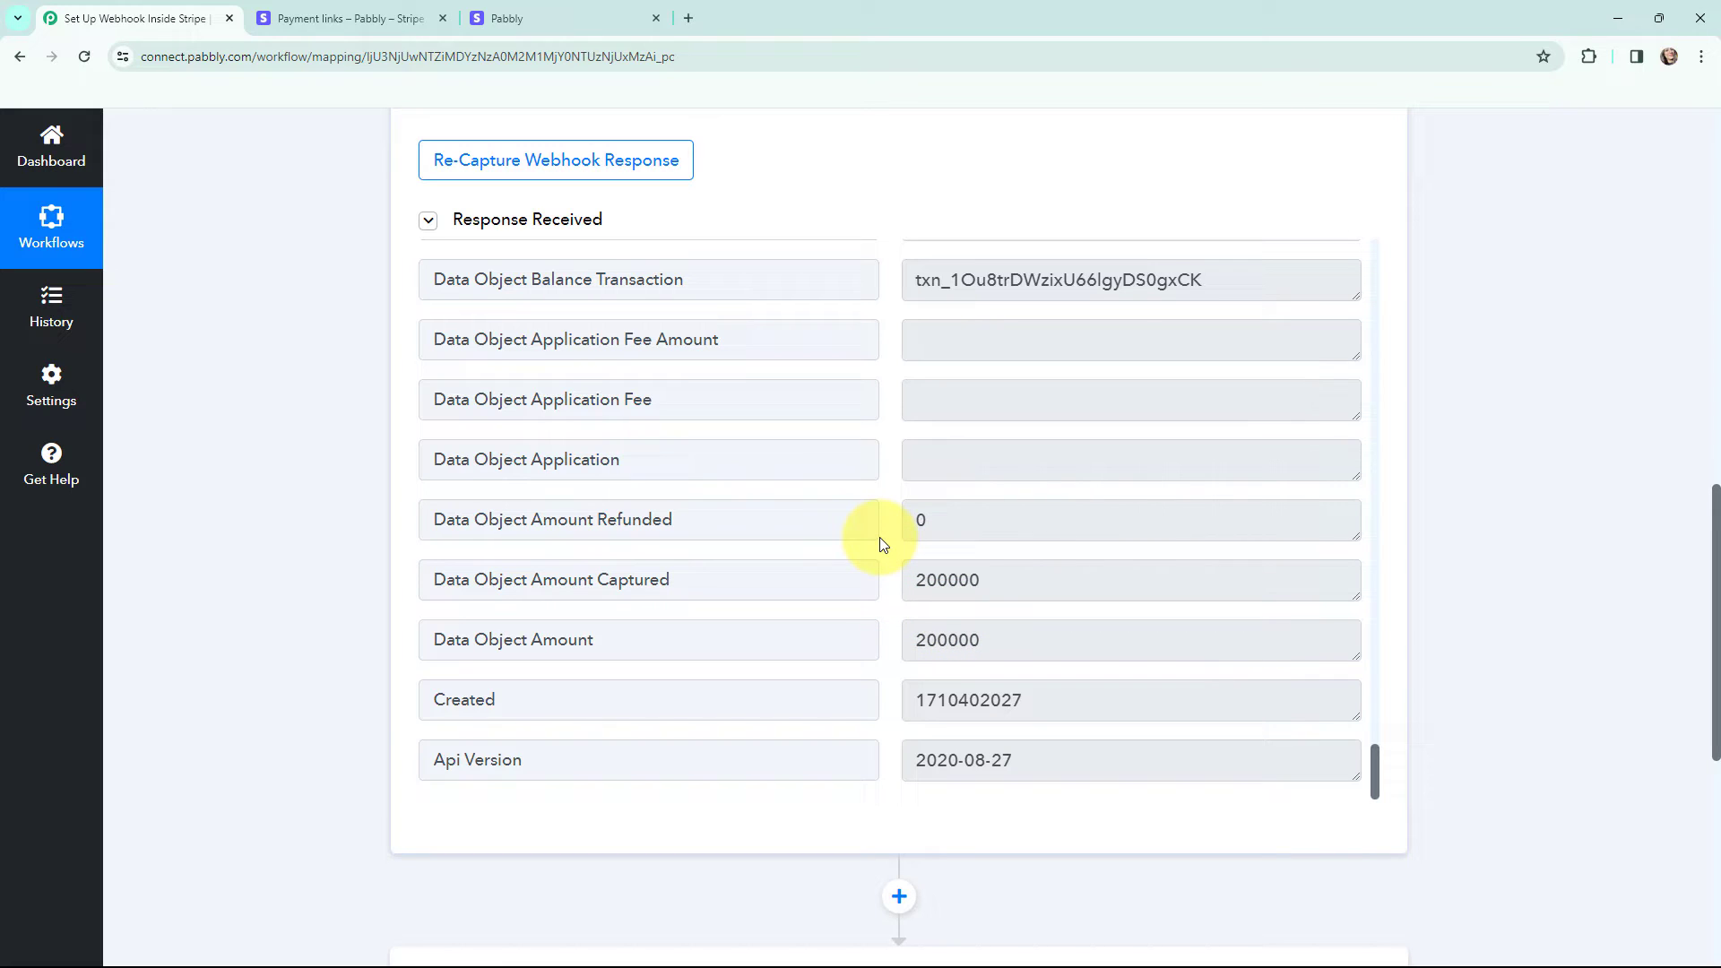
pyautogui.moveTo(960, 581); pyautogui.dragTo(981, 584)
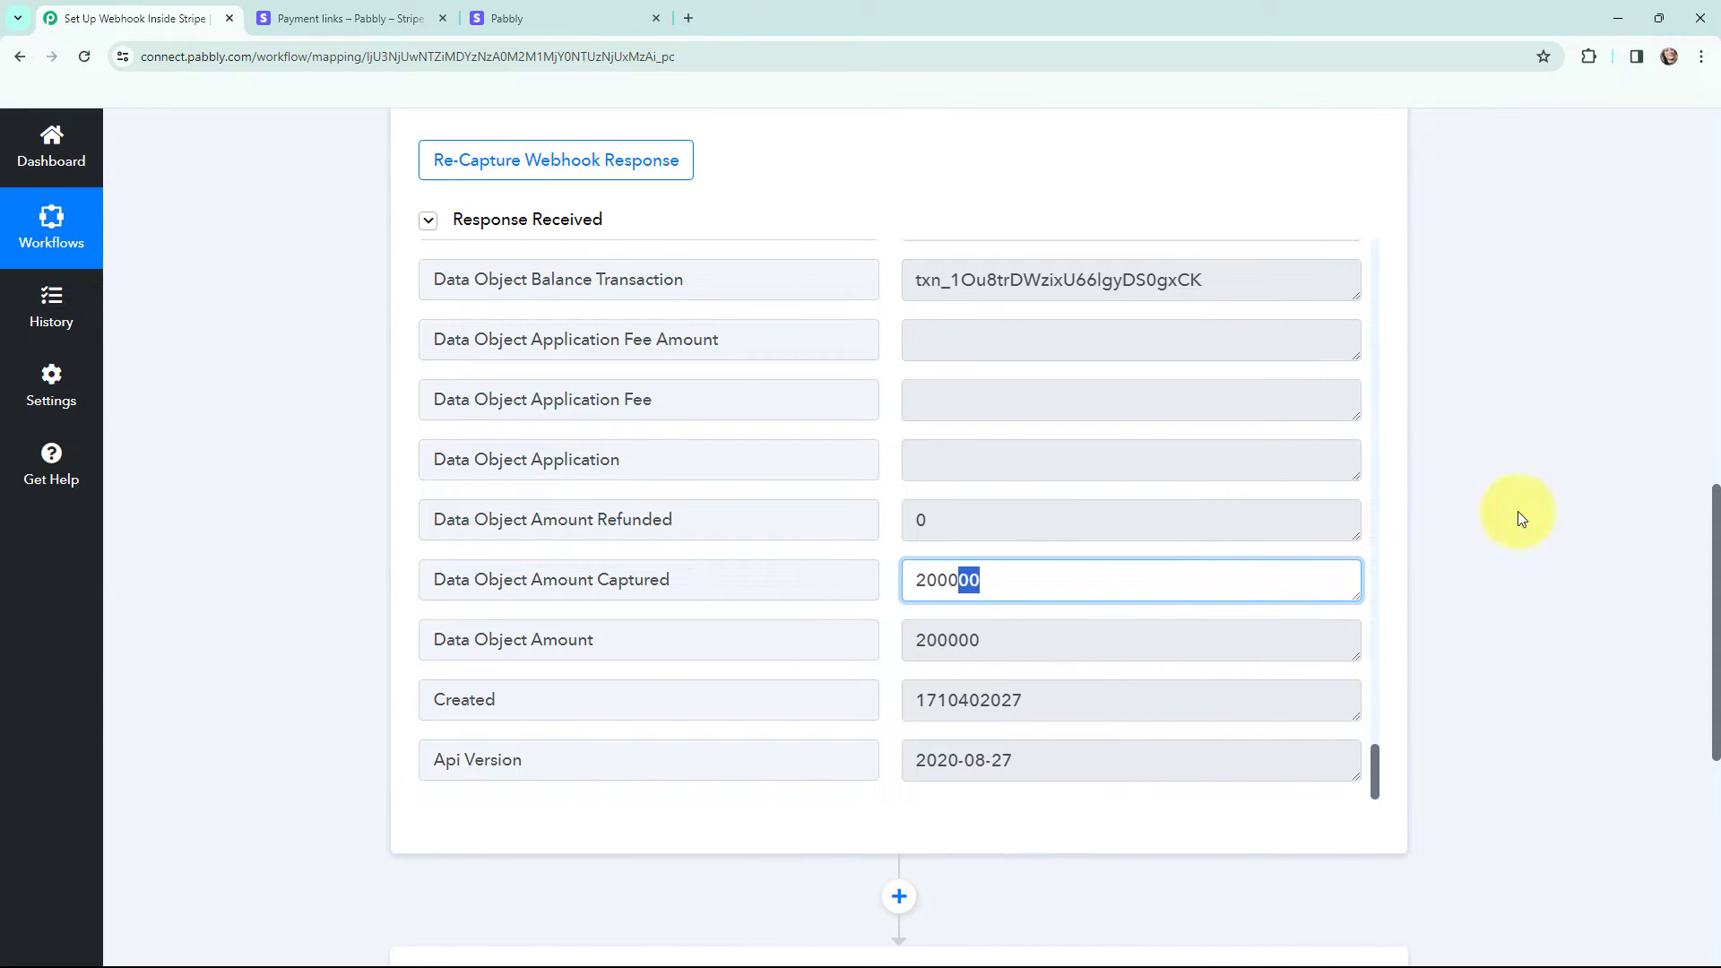
pyautogui.click(1557, 638)
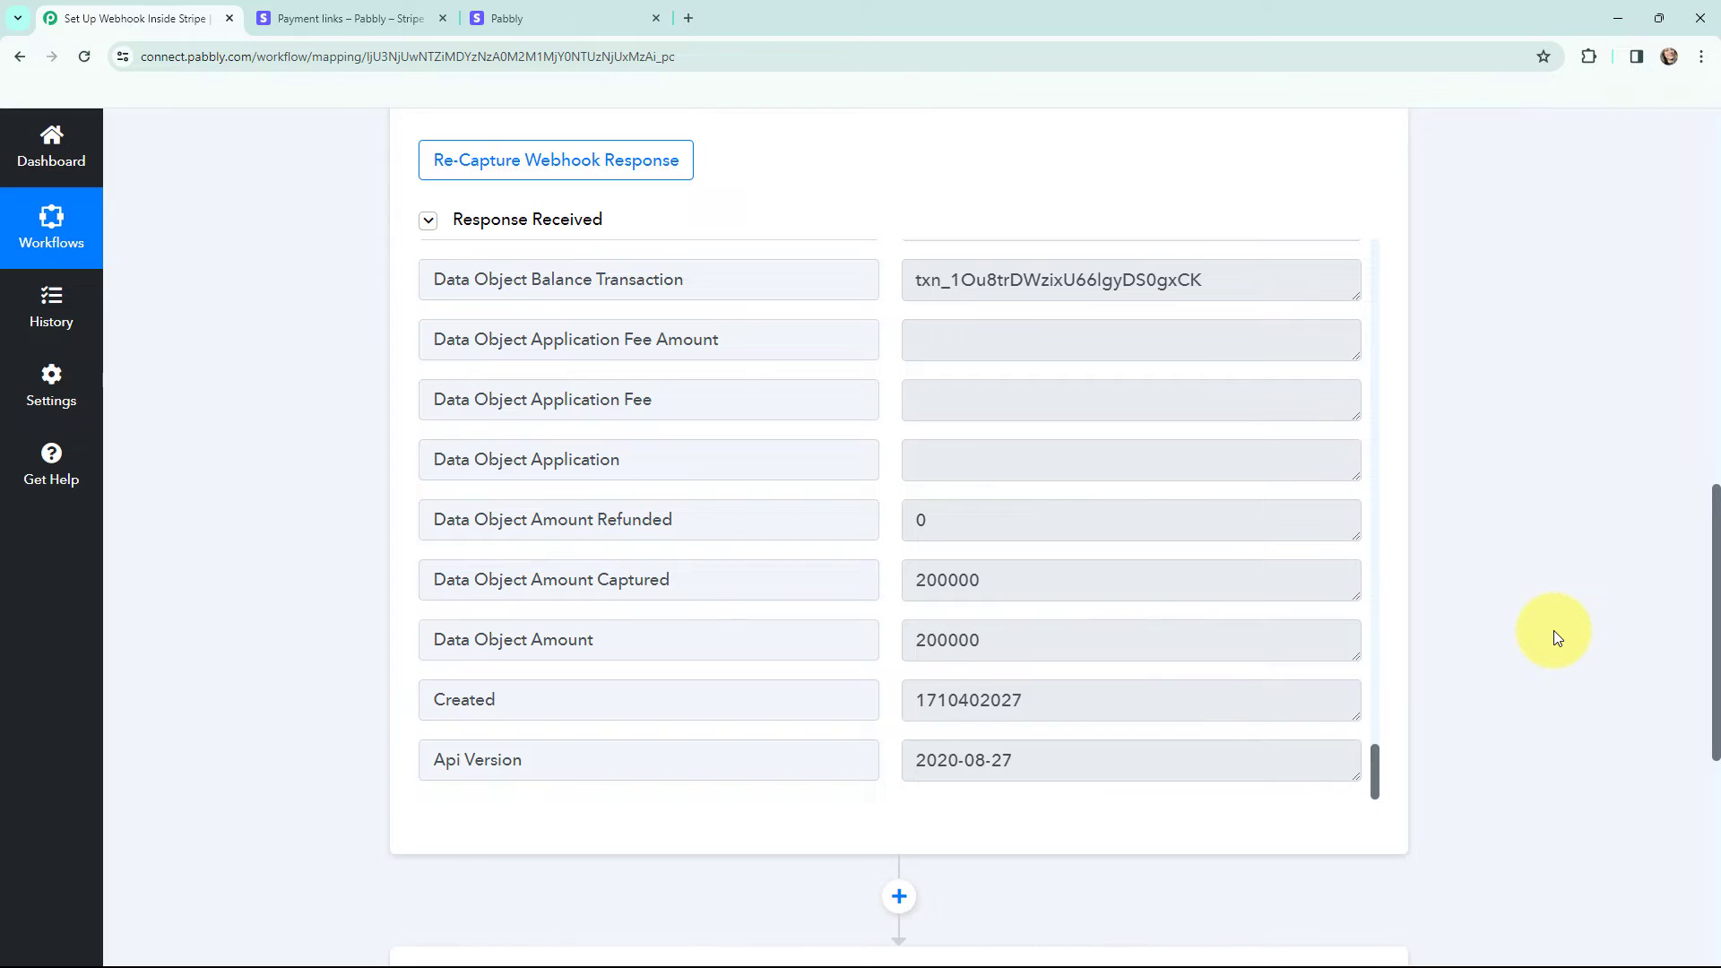
pyautogui.scroll(10, 1553, 631)
pyautogui.scroll(1, 1552, 631)
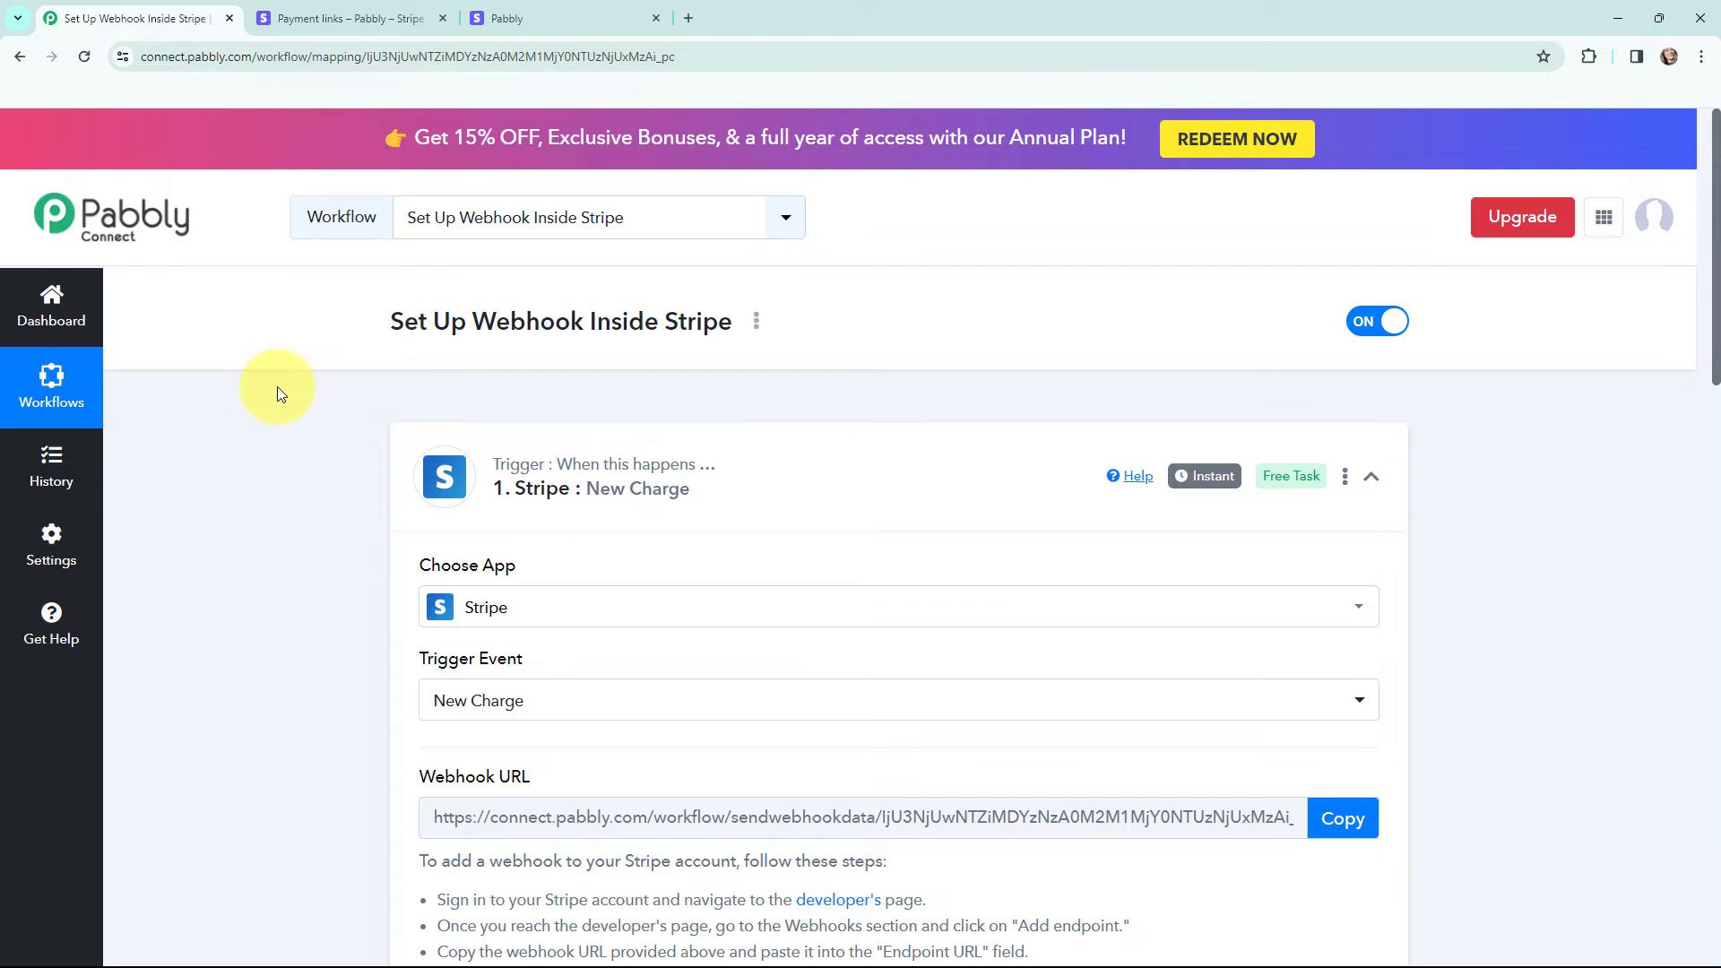
pyautogui.moveTo(1182, 481)
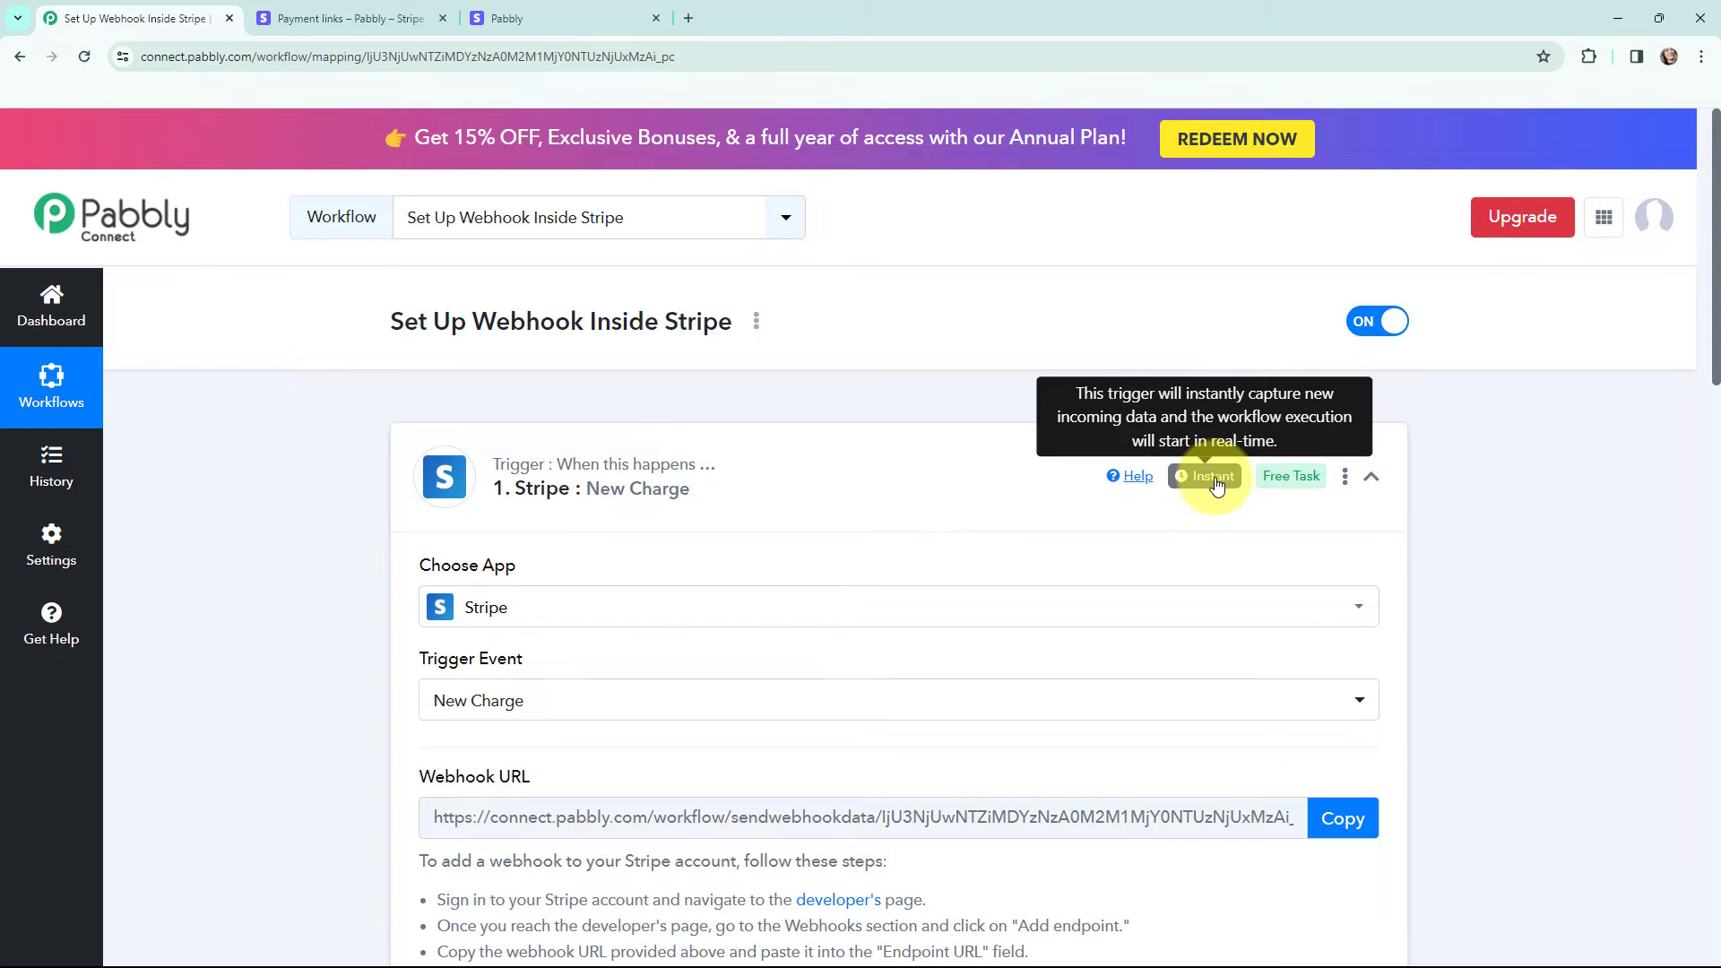
pyautogui.scroll(-15, 843, 434)
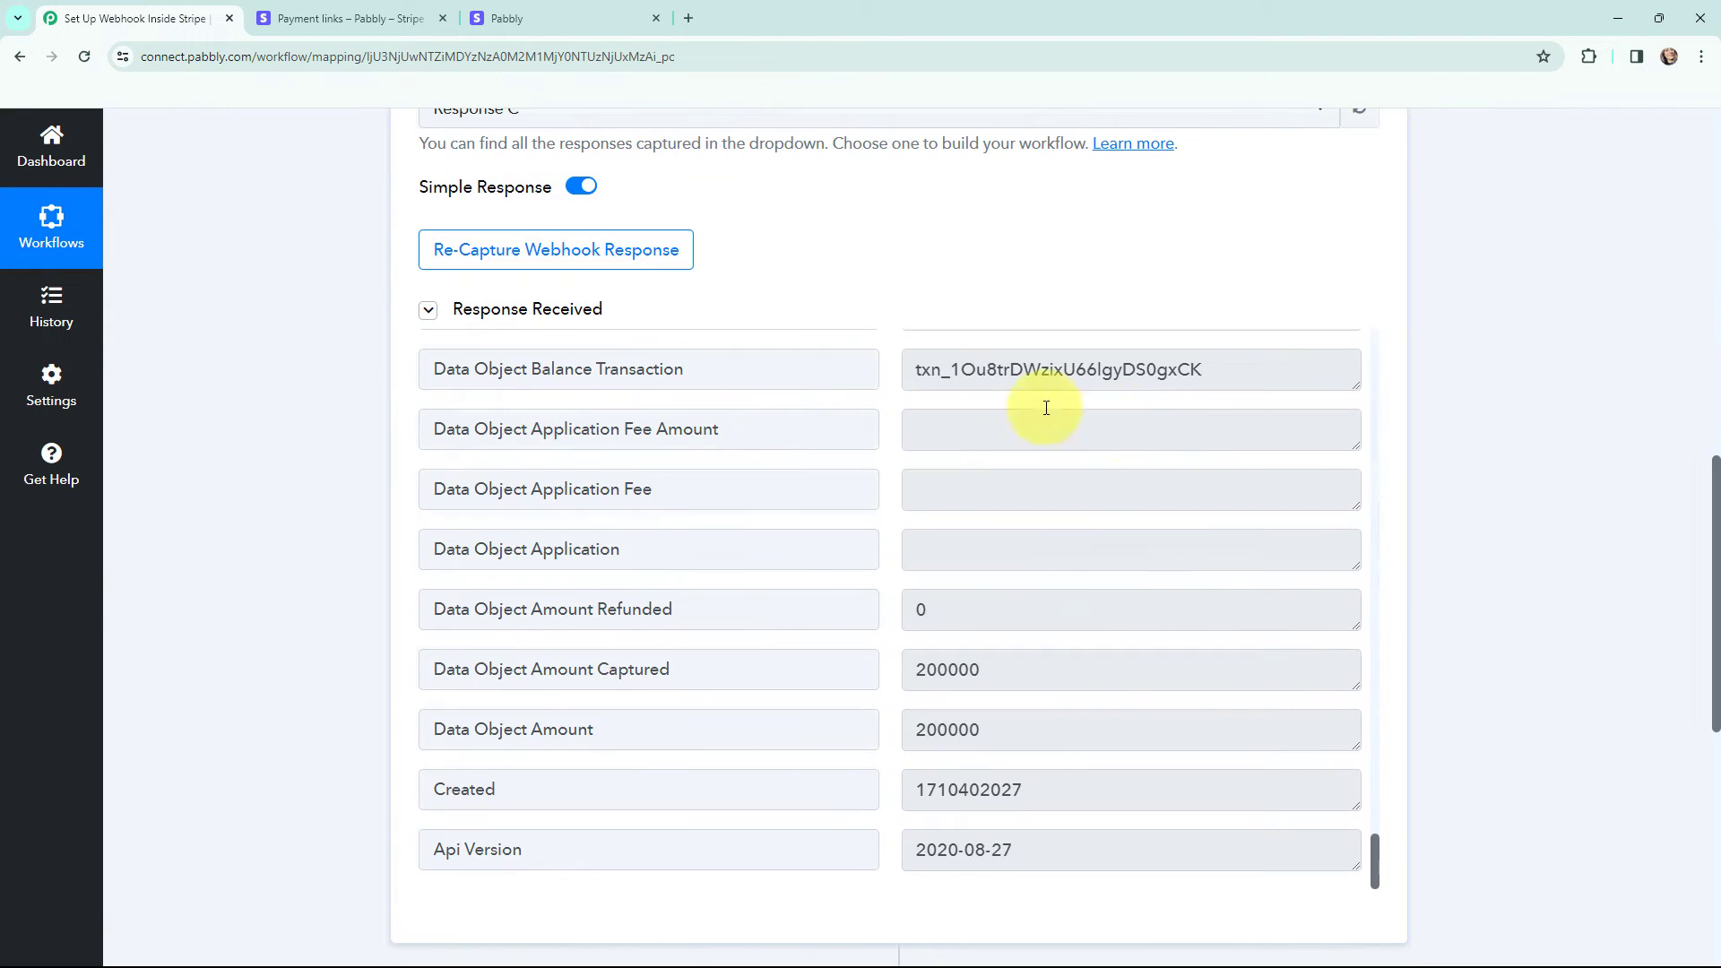
pyautogui.scroll(-5, 1471, 430)
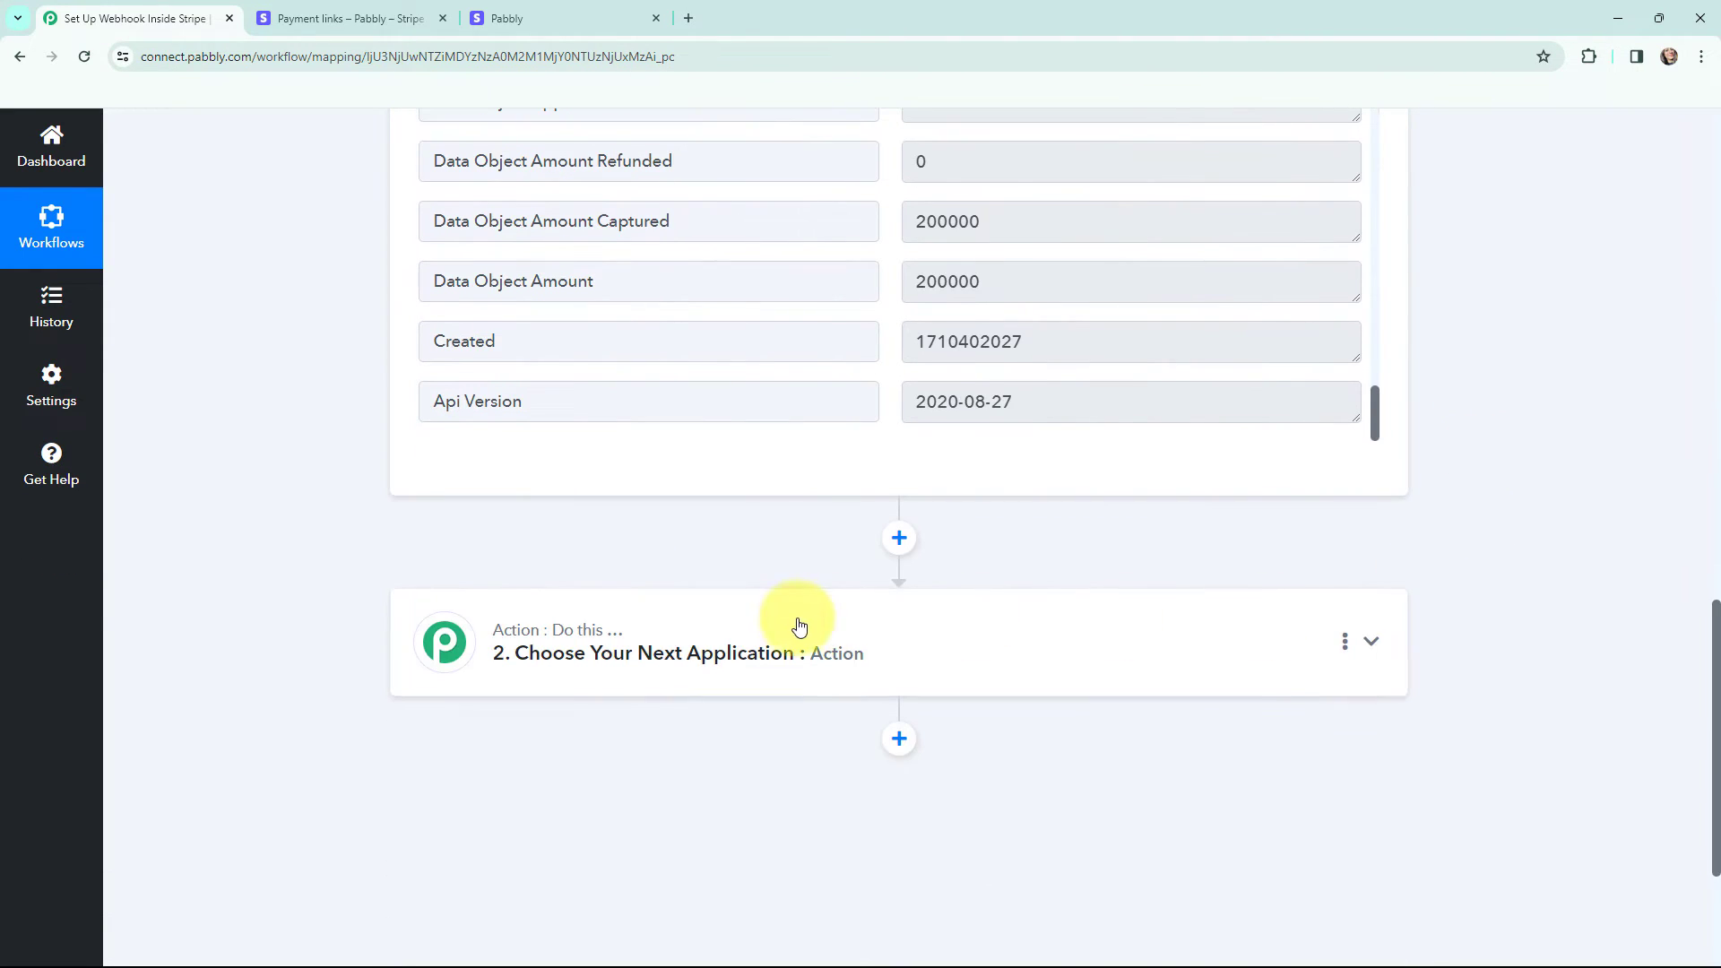
# - Make step 2 Number Formatter (Pabbly) with Perform Math Operation and connect it
pyautogui.click(795, 626)
pyautogui.click(730, 485)
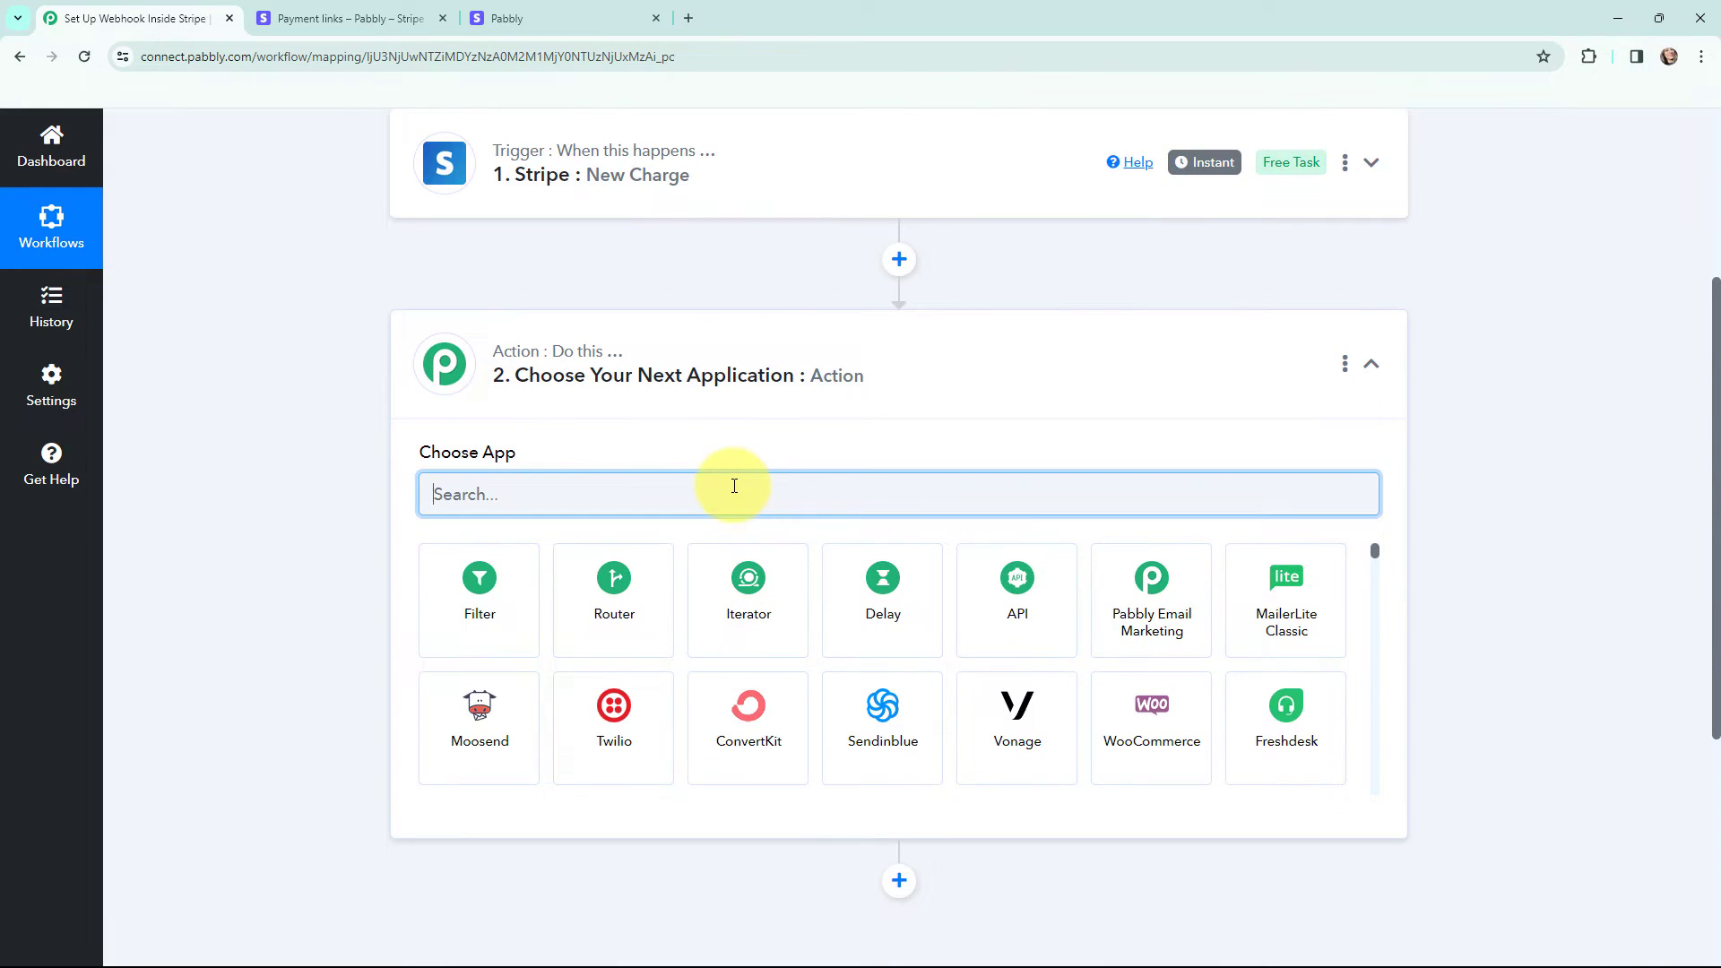
pyautogui.write('numbe')
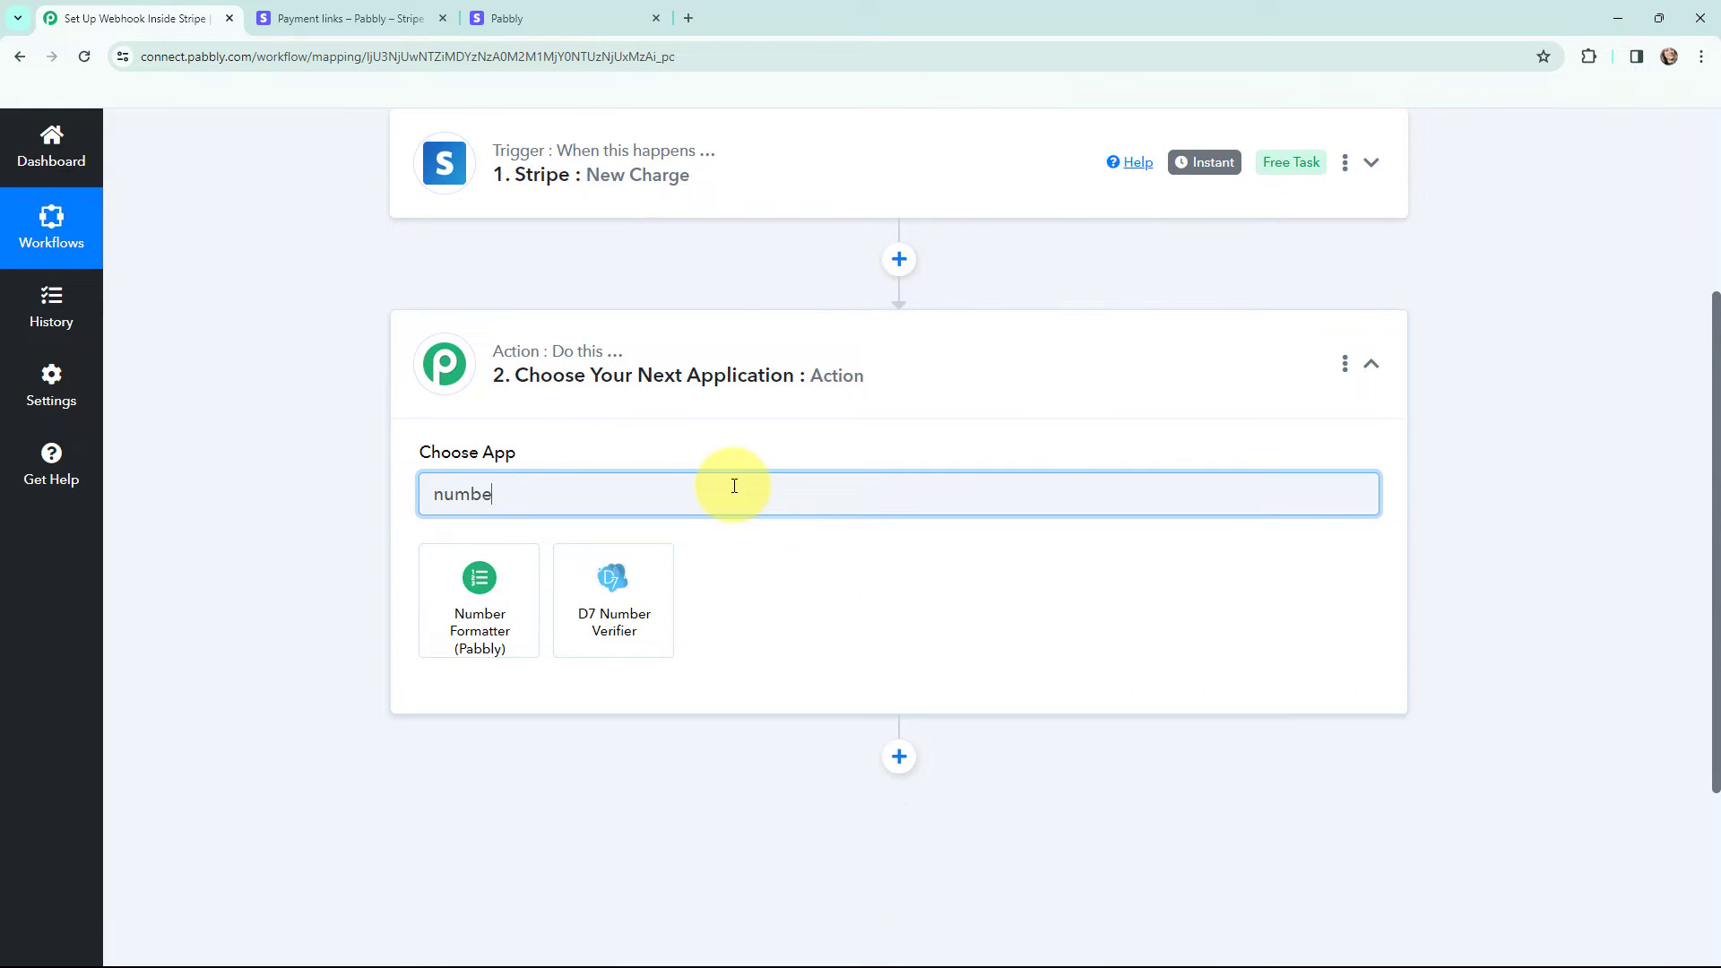
pyautogui.click(502, 607)
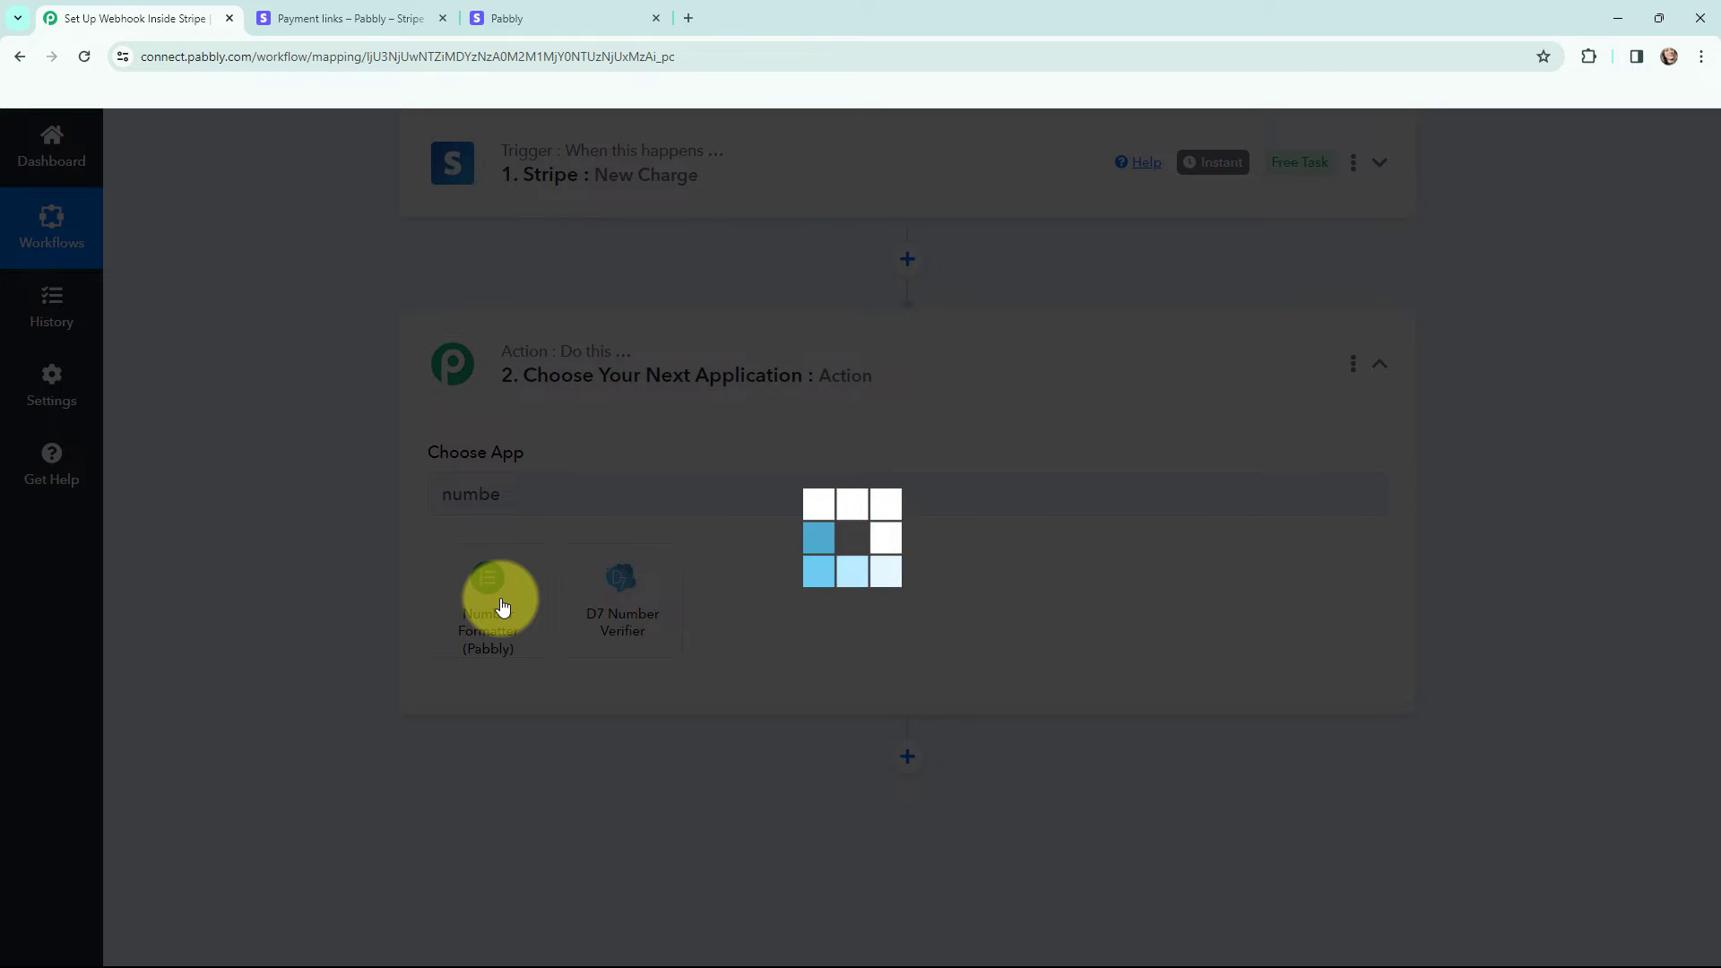
pyautogui.click(499, 591)
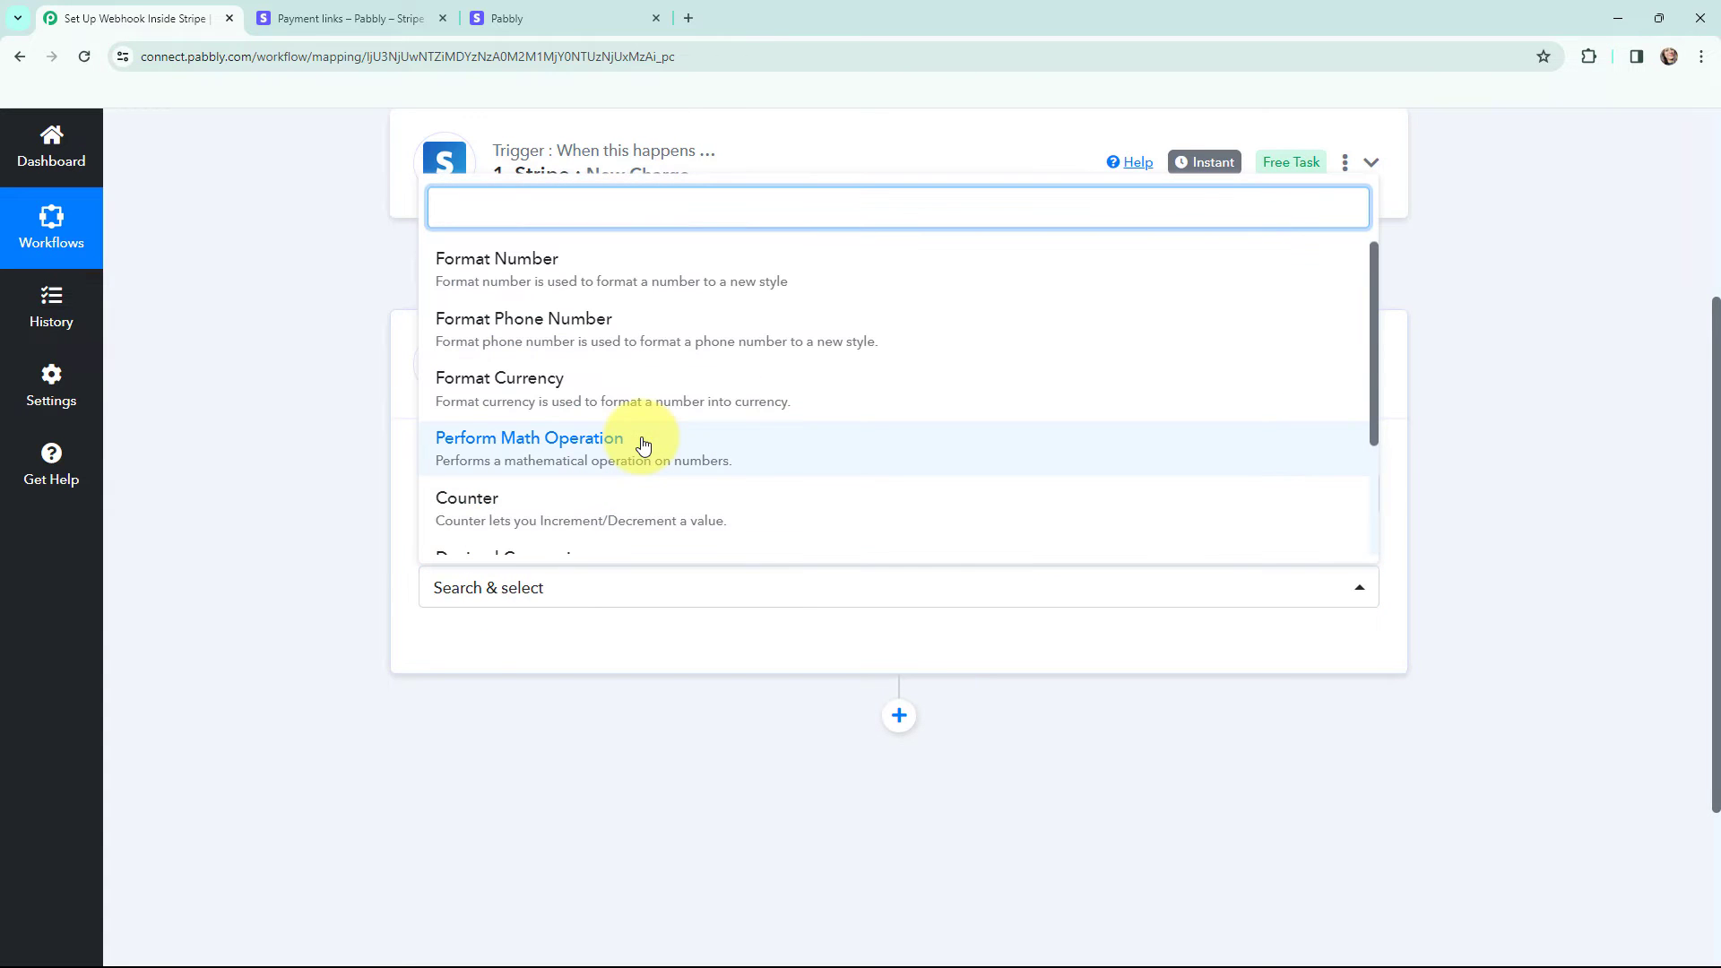
pyautogui.click(644, 445)
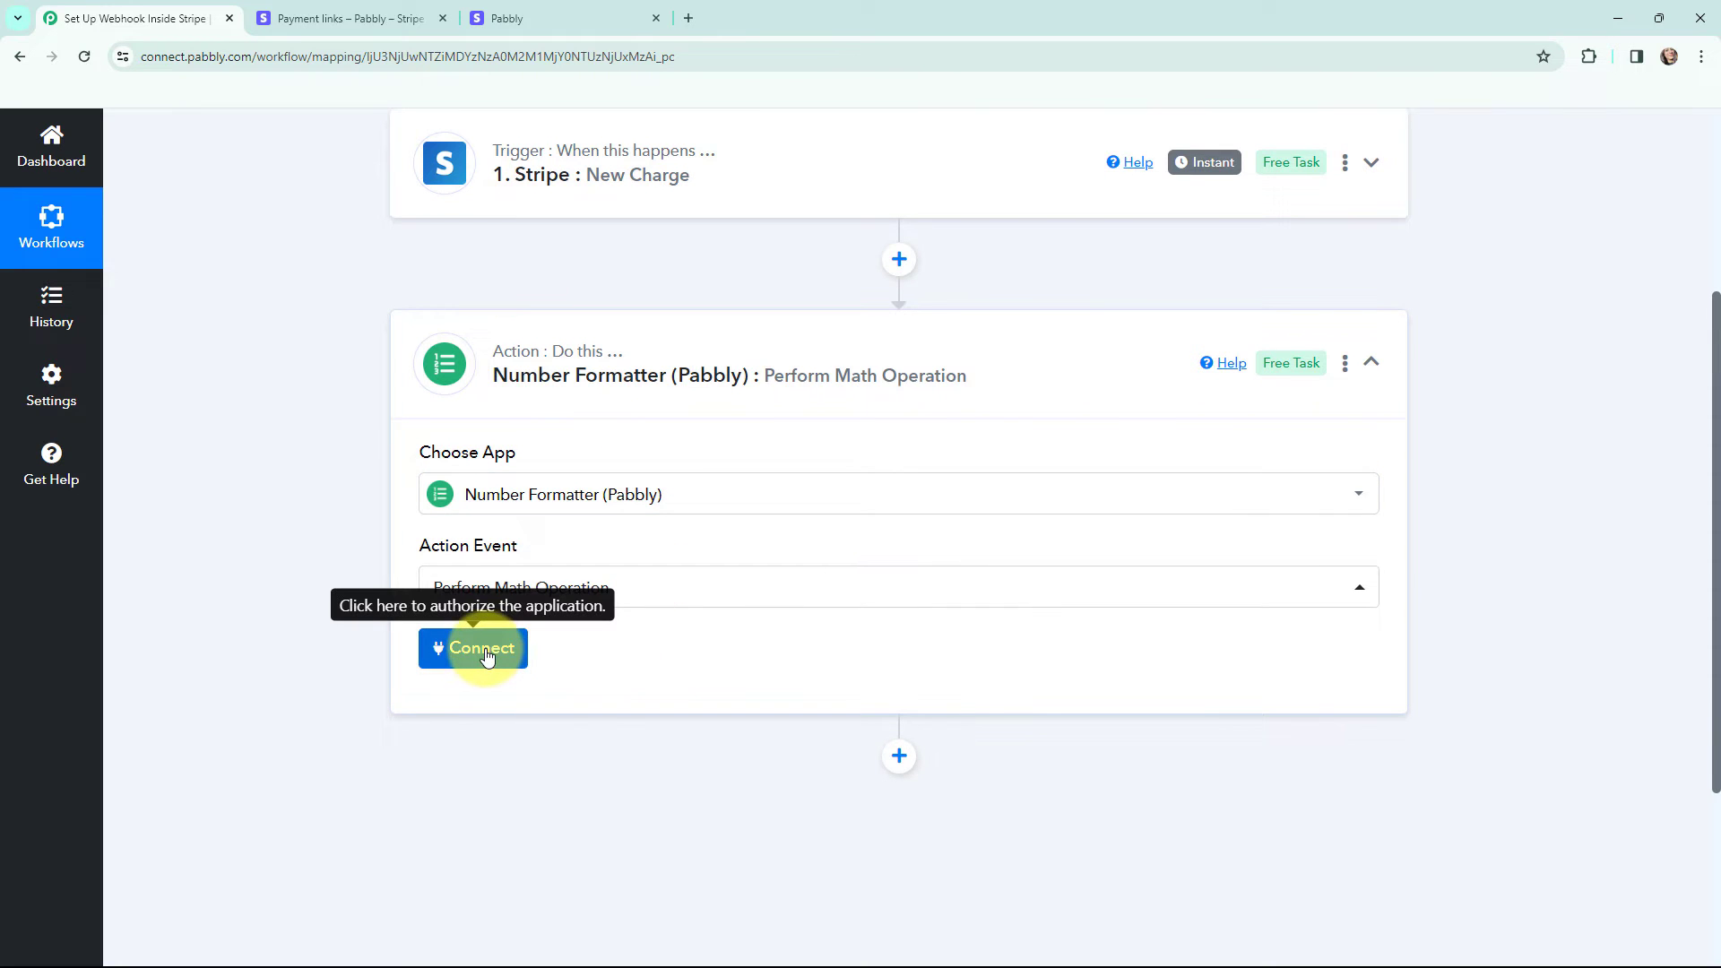
pyautogui.click(484, 649)
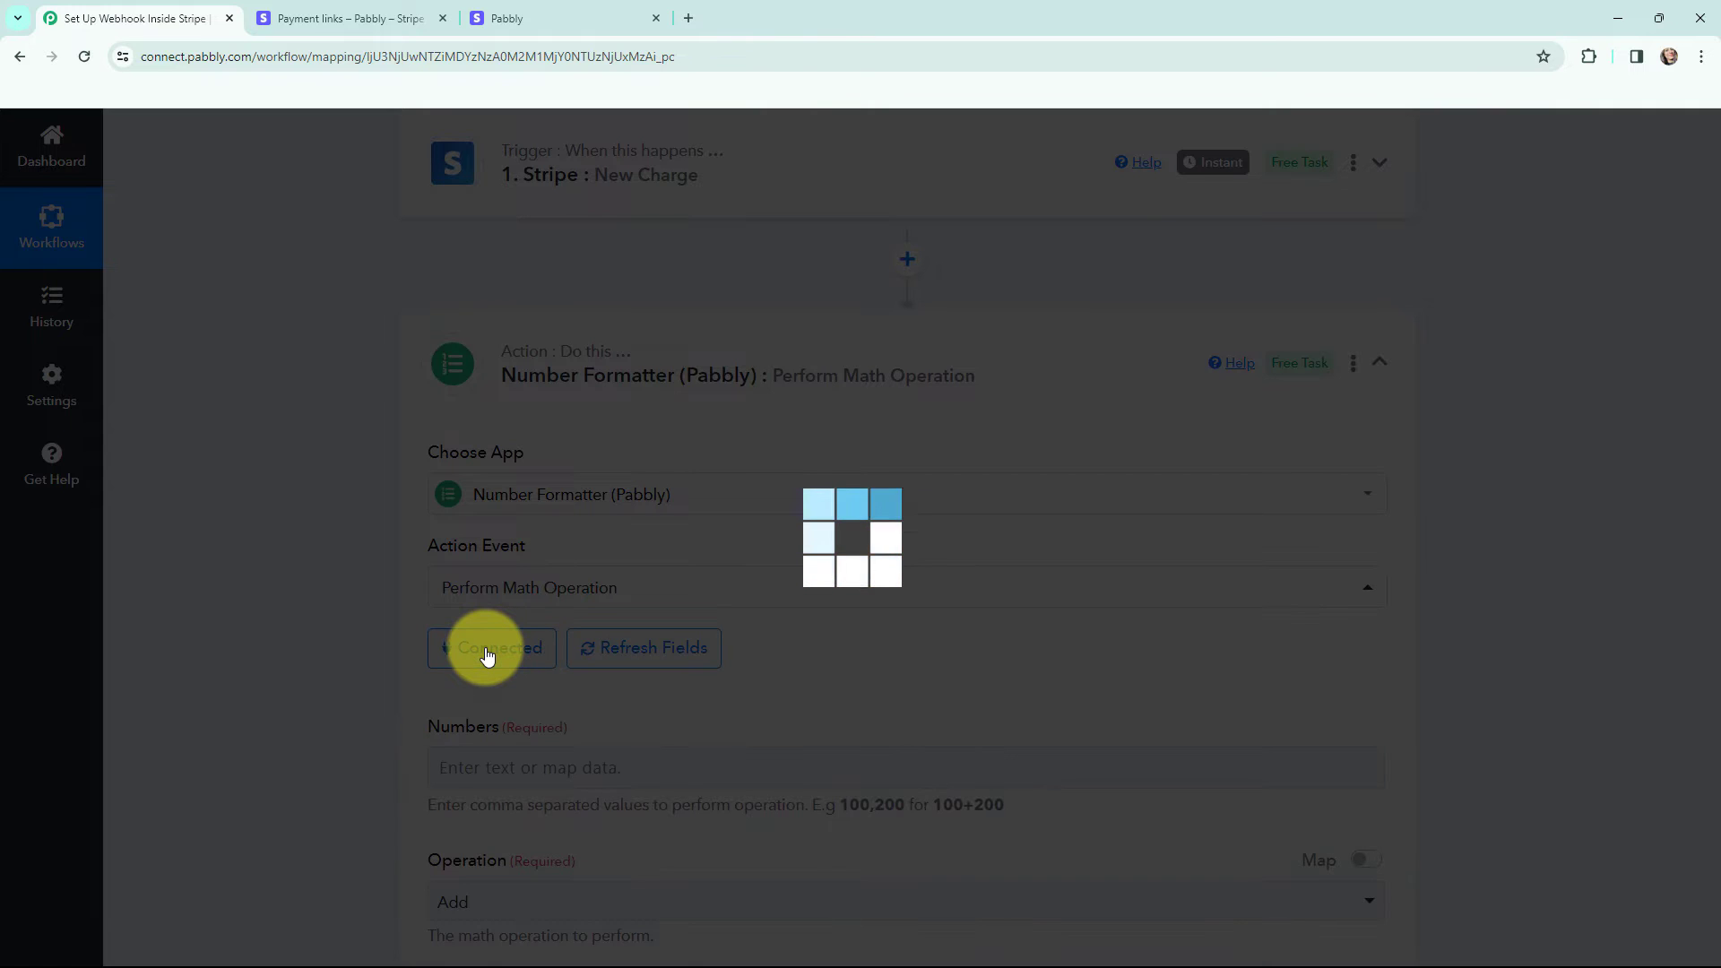
pyautogui.scroll(-3, 352, 502)
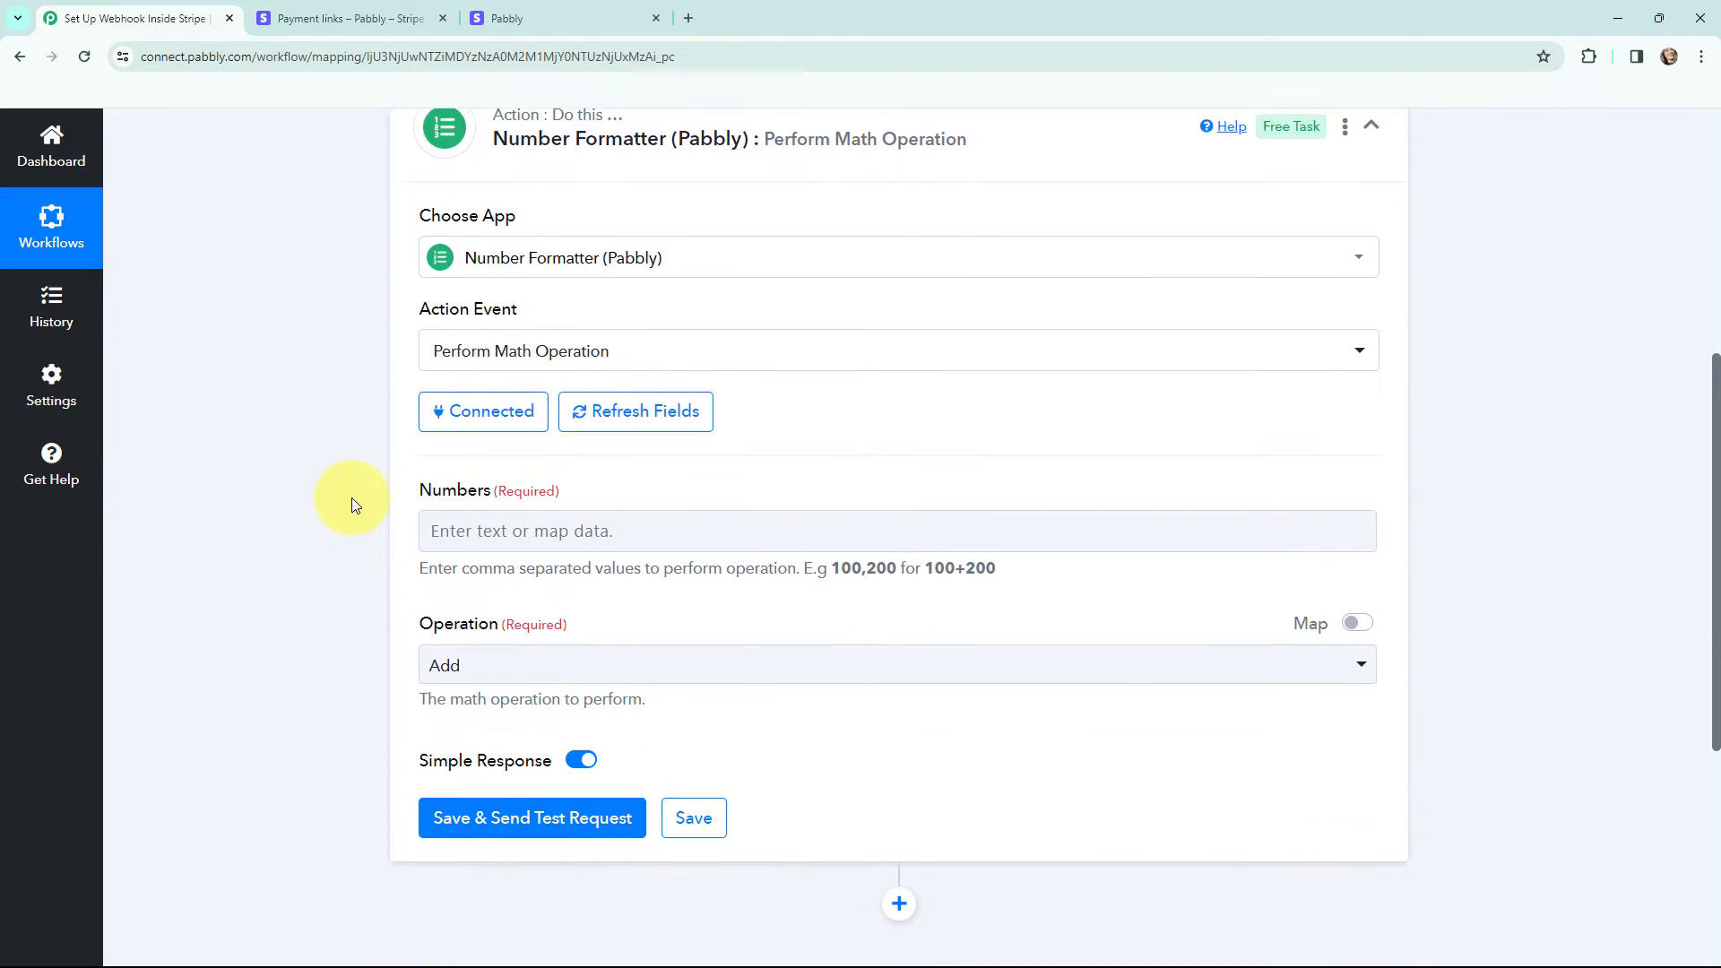
pyautogui.click(534, 499)
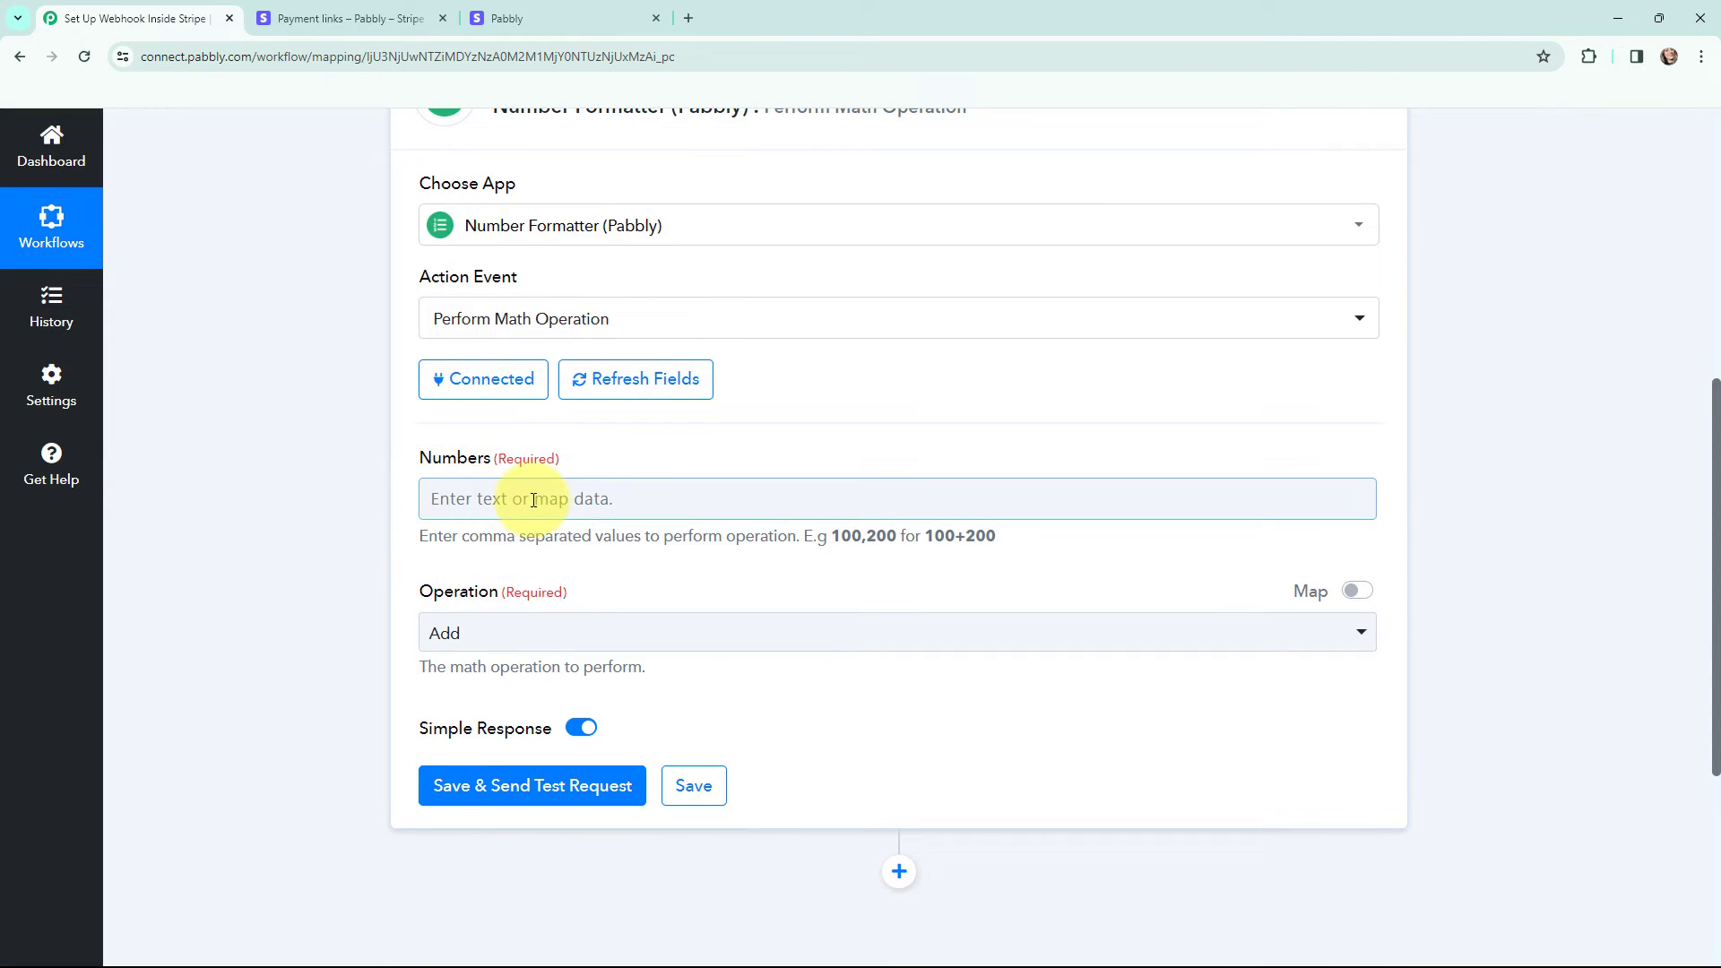
# - Map Data Object Amount,100 into Numbers and set the operation to Divide
pyautogui.click(520, 499)
pyautogui.click(527, 668)
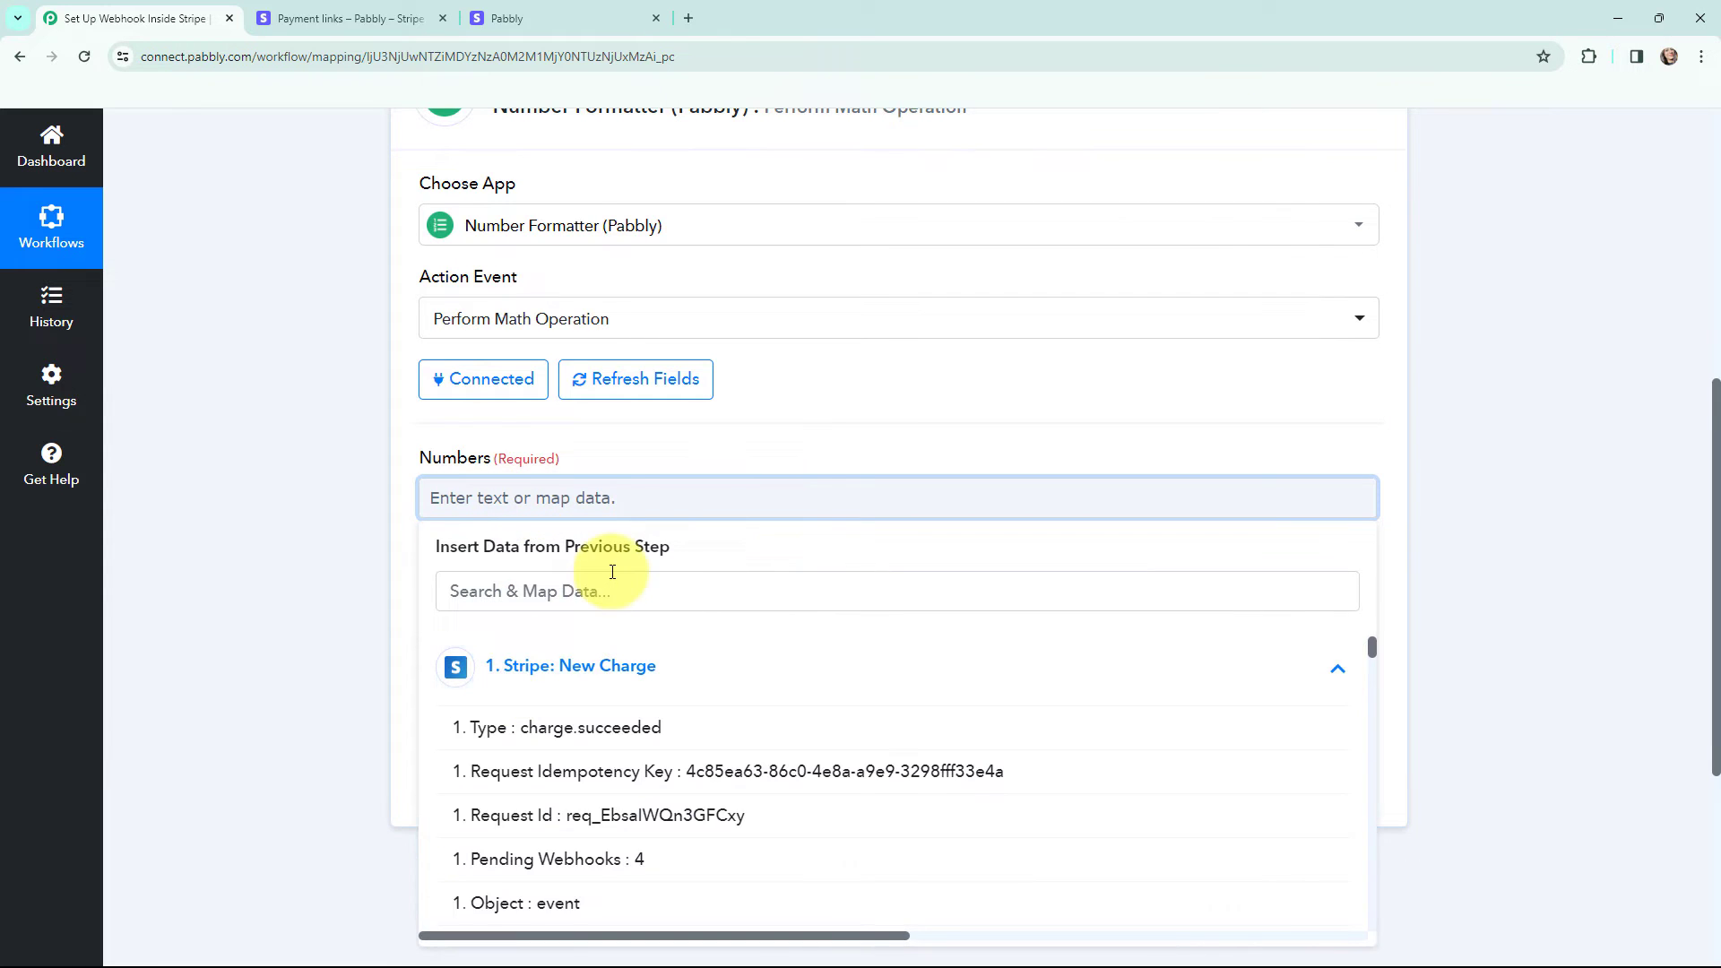
pyautogui.scroll(-10, 612, 572)
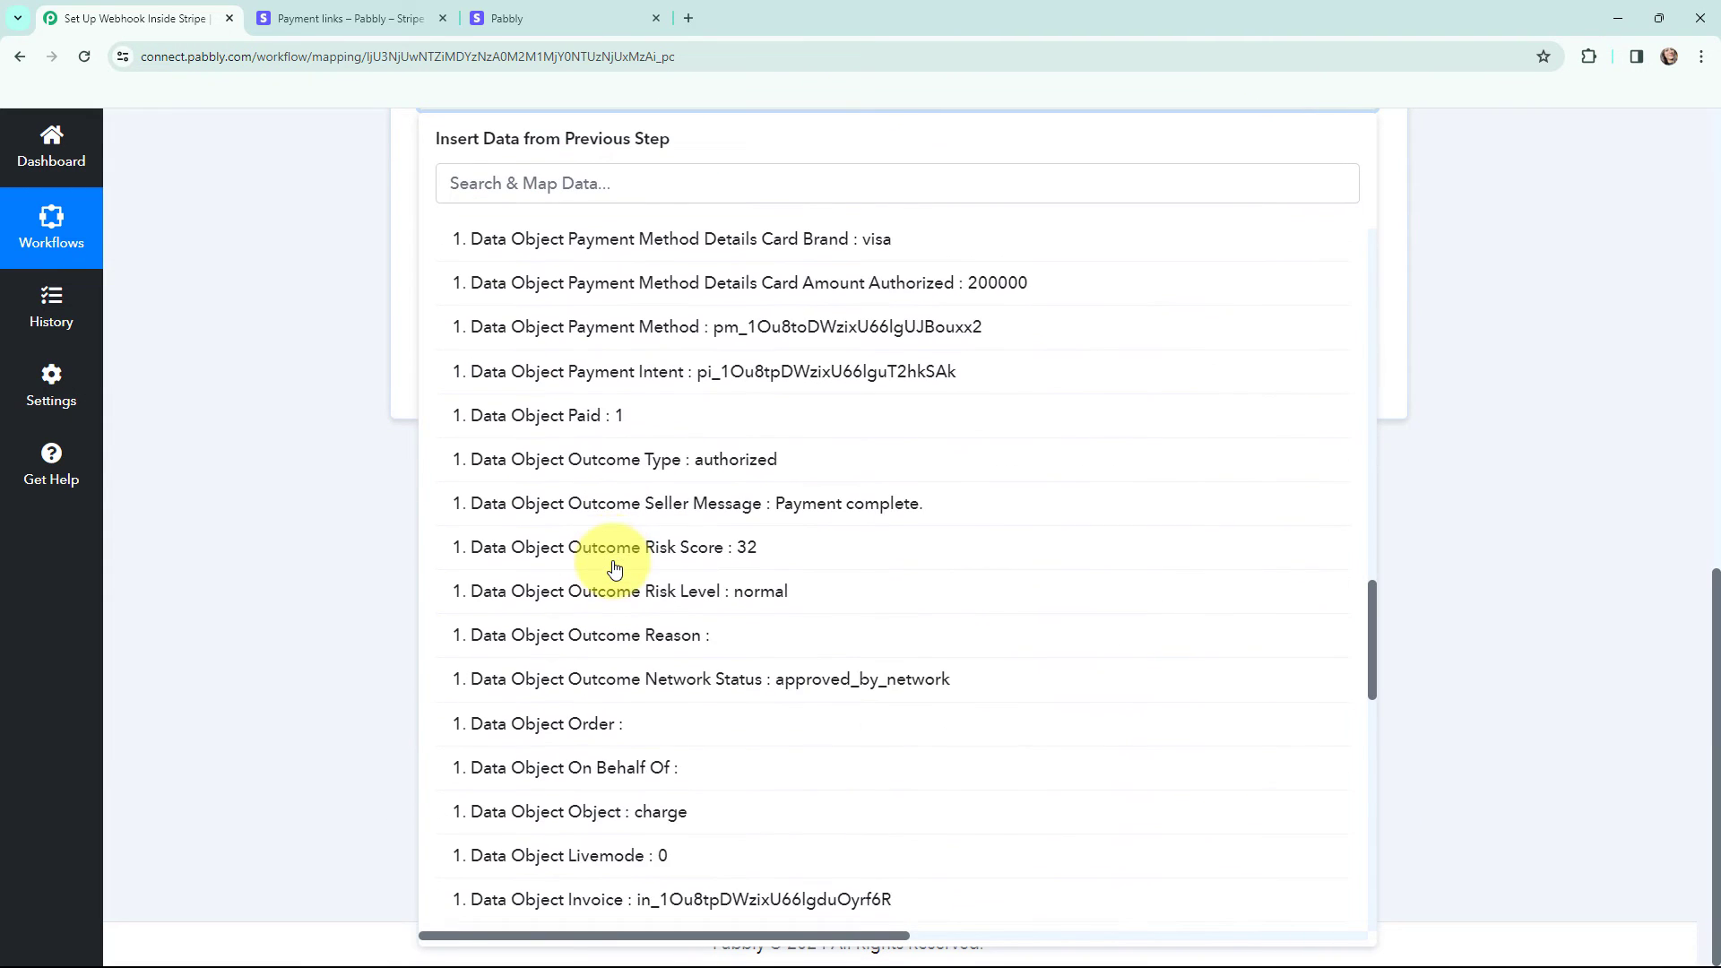
pyautogui.scroll(-15, 614, 569)
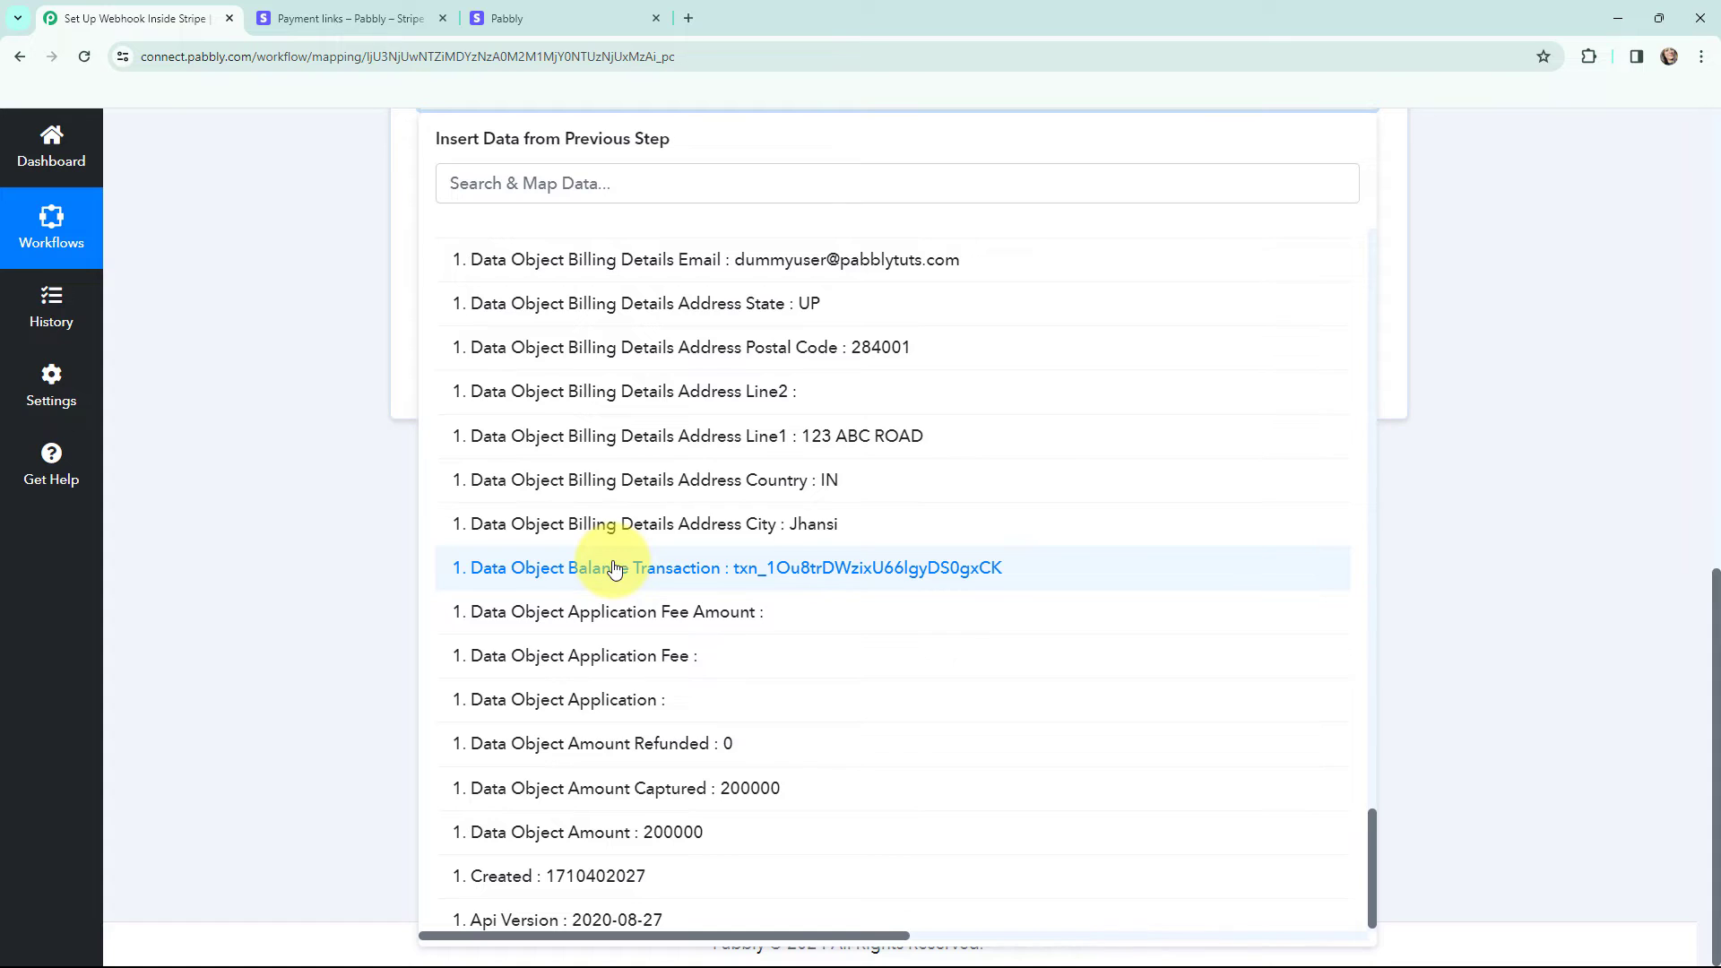
pyautogui.click(693, 833)
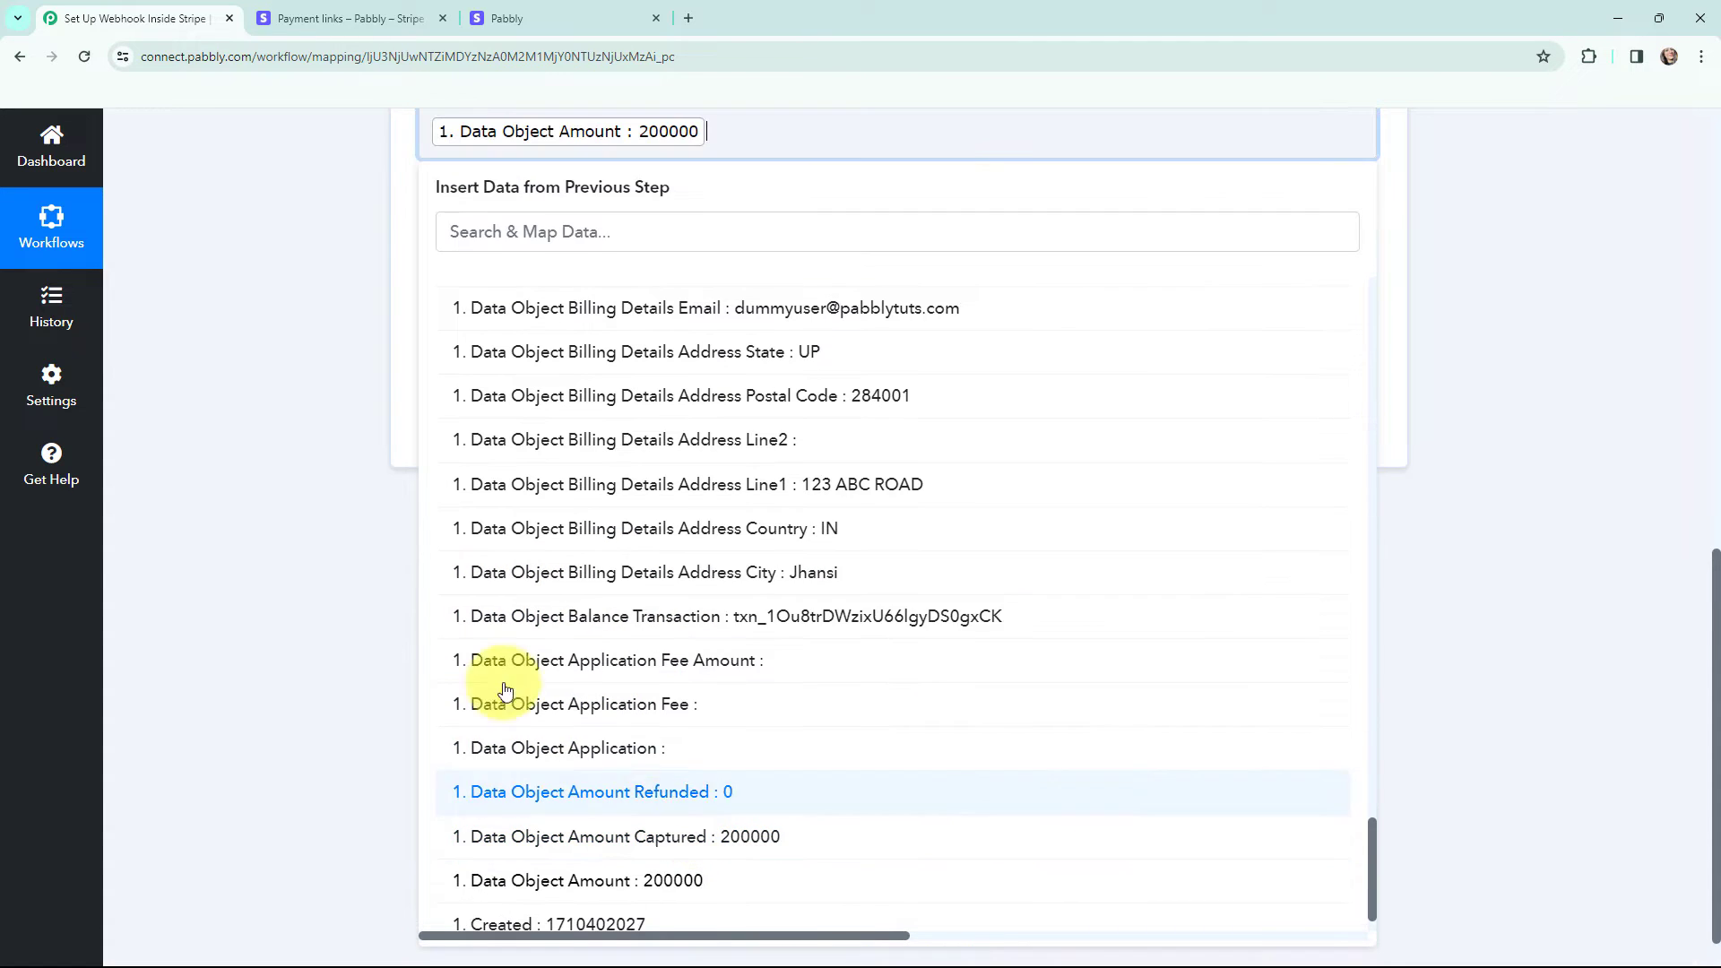
pyautogui.click(317, 437)
pyautogui.scroll(4, 317, 442)
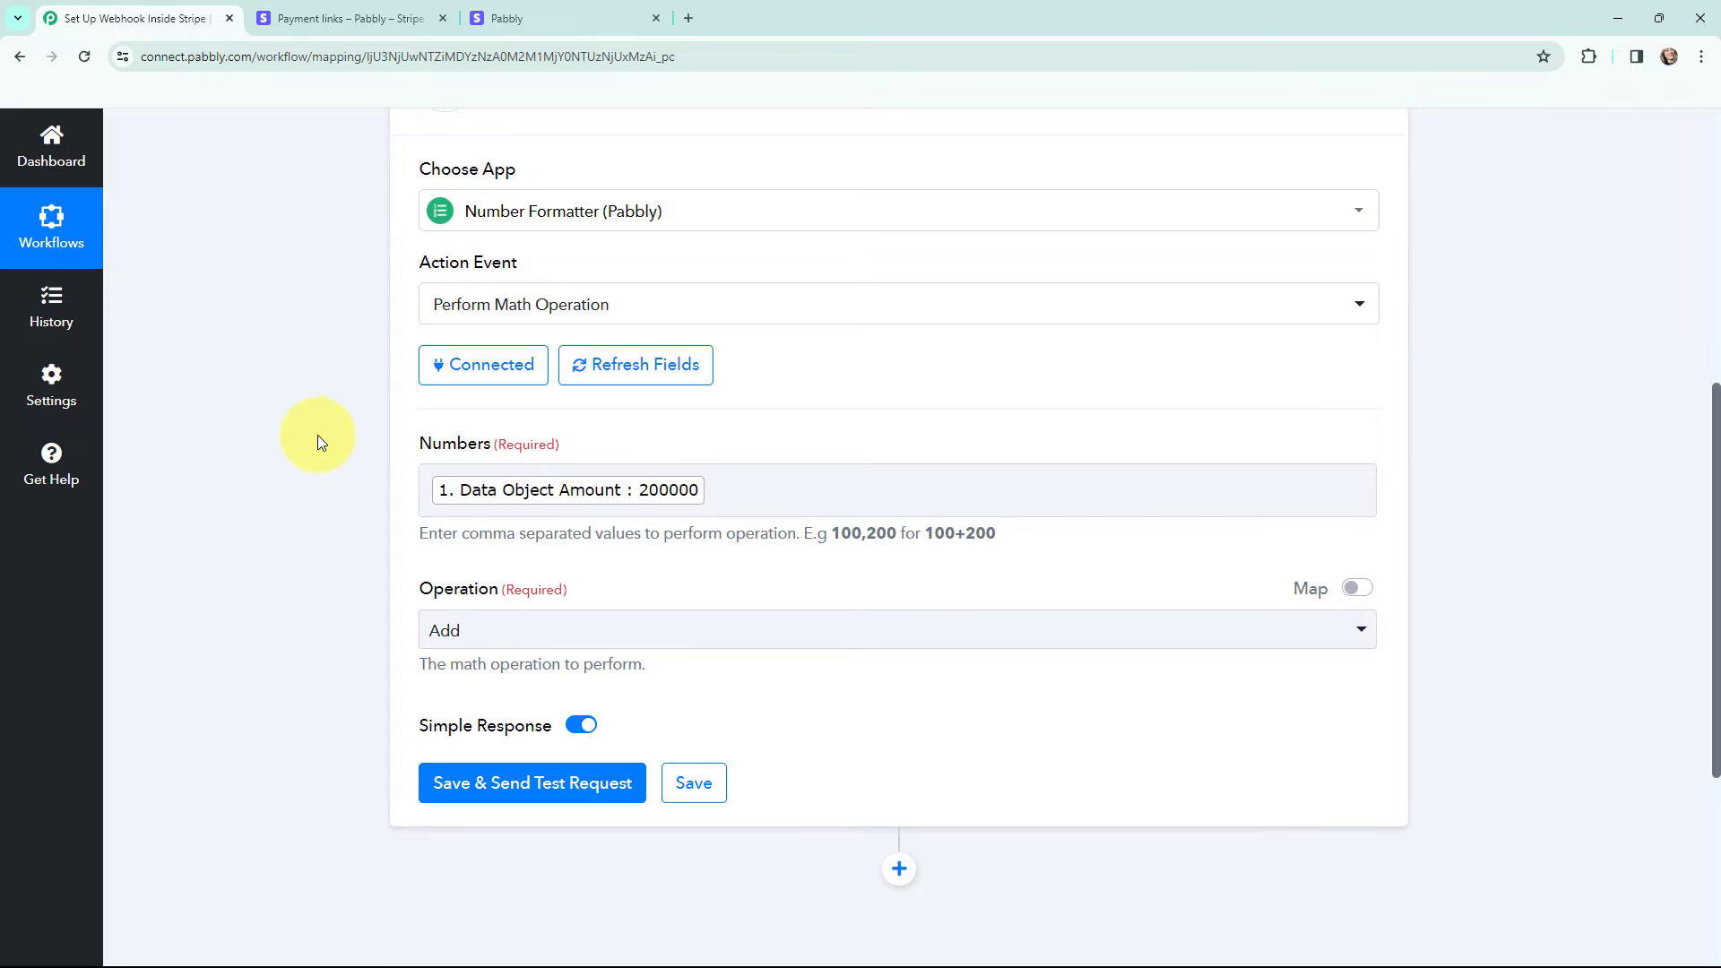
pyautogui.click(474, 633)
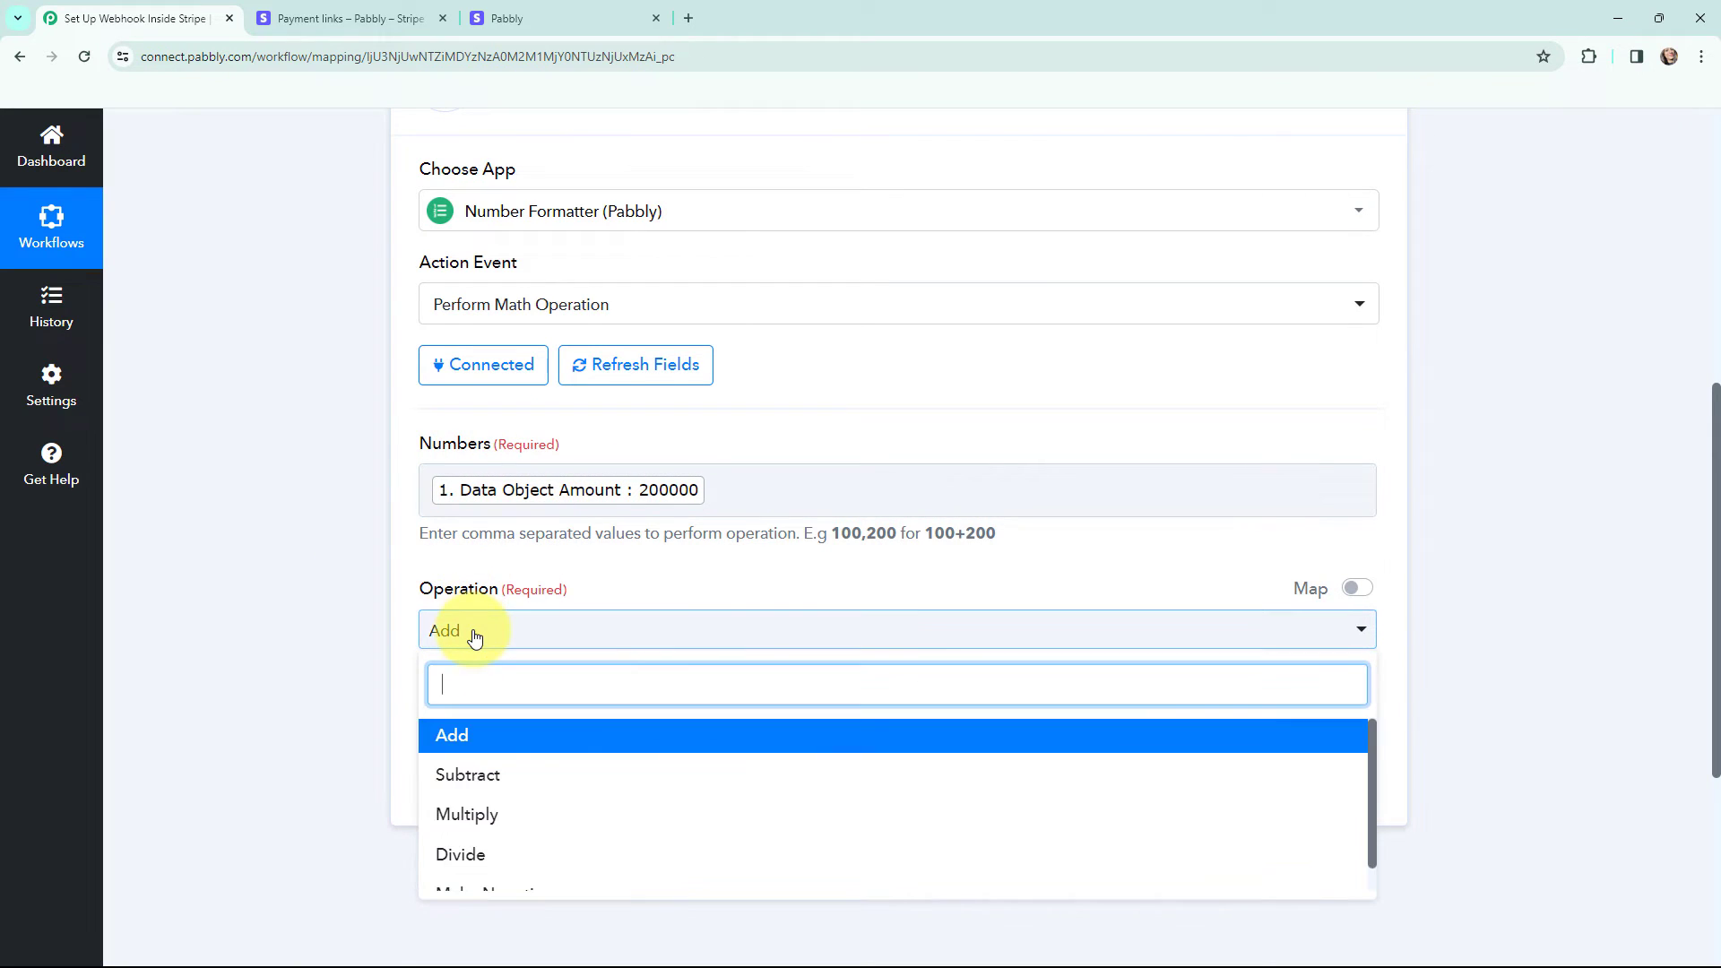
pyautogui.click(511, 853)
pyautogui.click(736, 485)
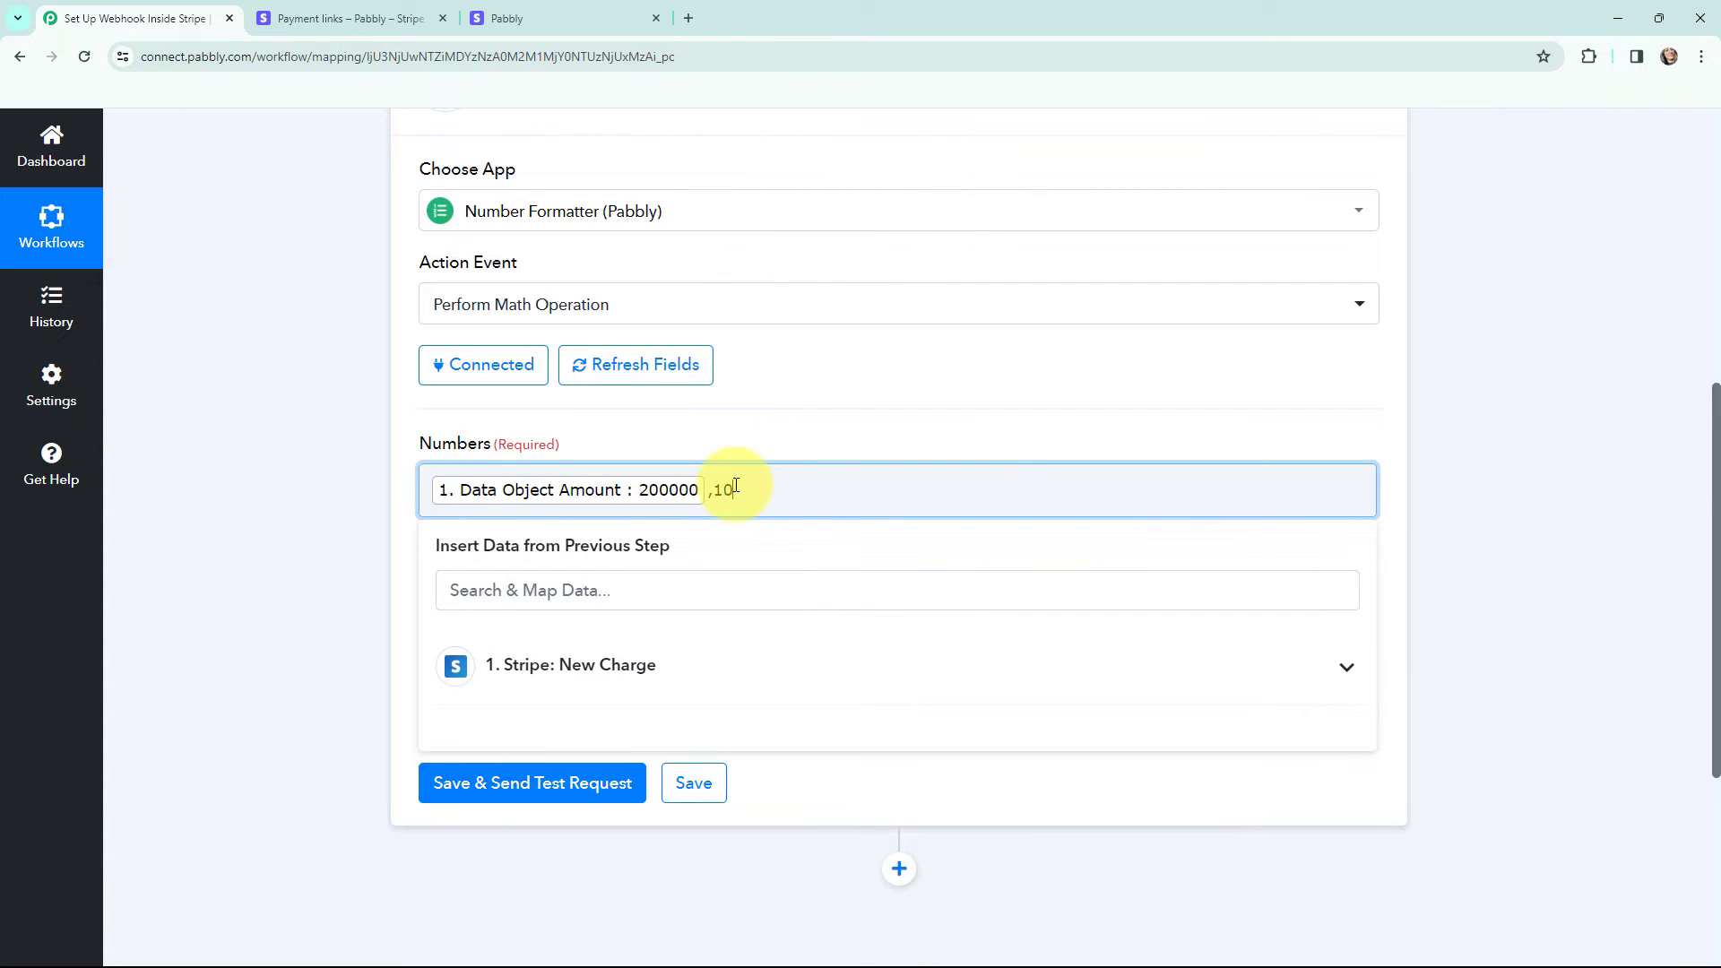
pyautogui.click(340, 513)
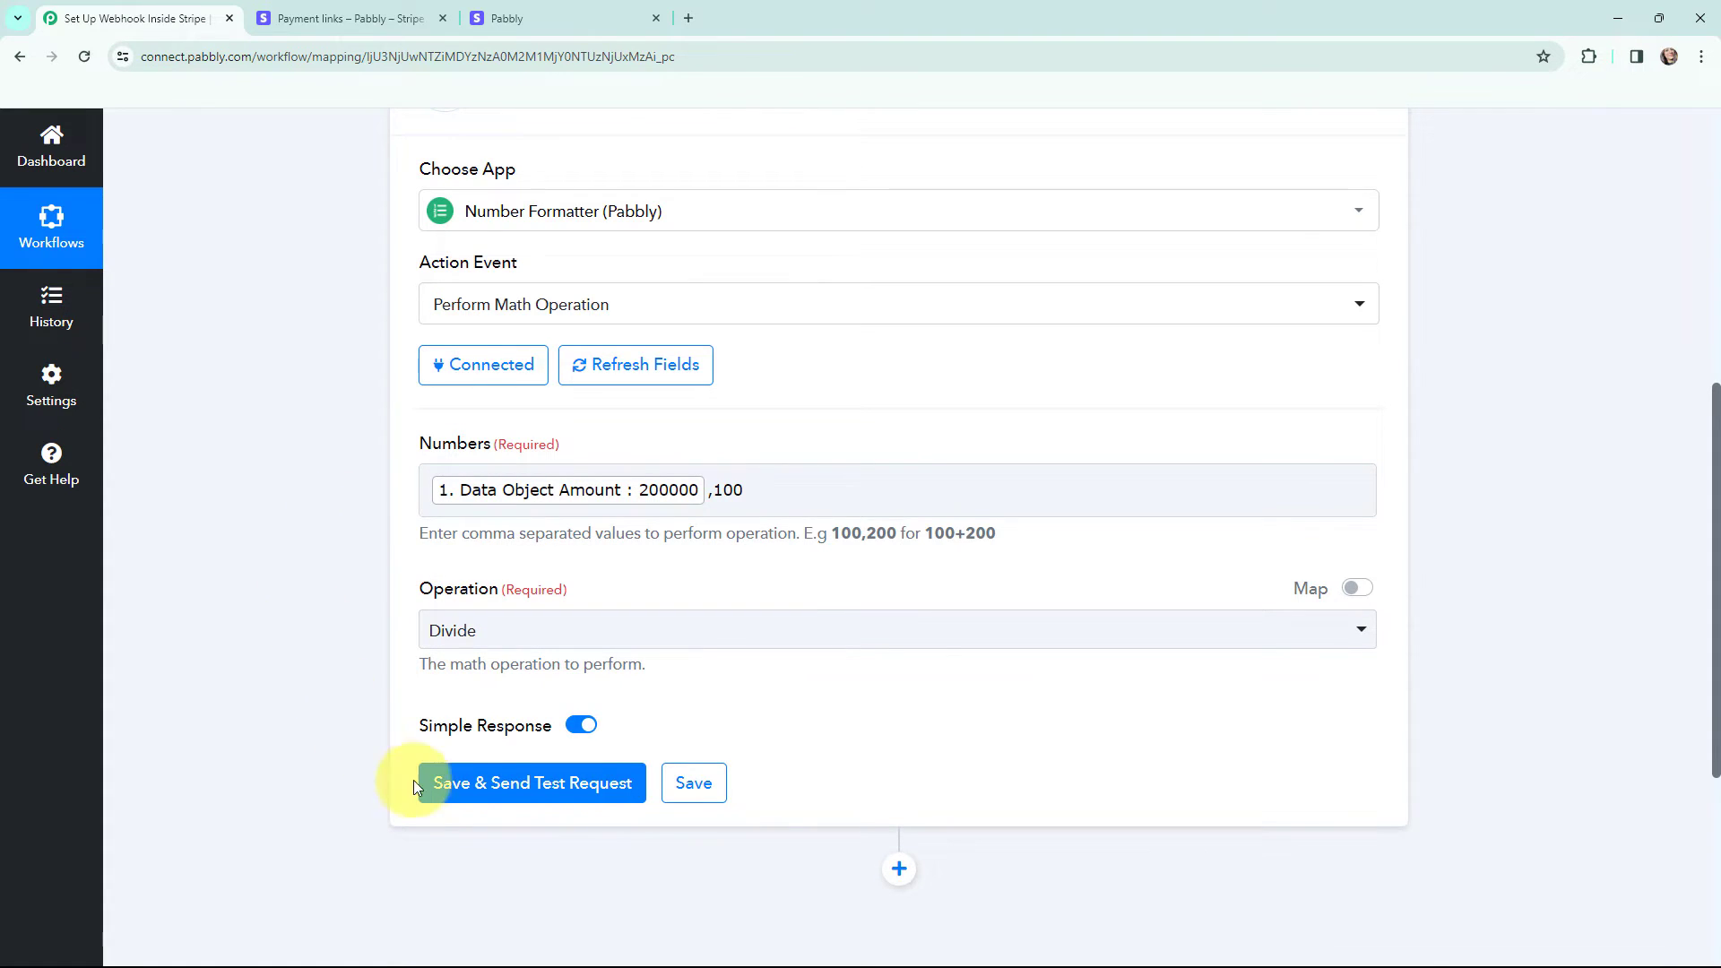
# - Save and send a test request, confirming Result 2000 matches the ₹2,000 Stripe charge
pyautogui.click(537, 787)
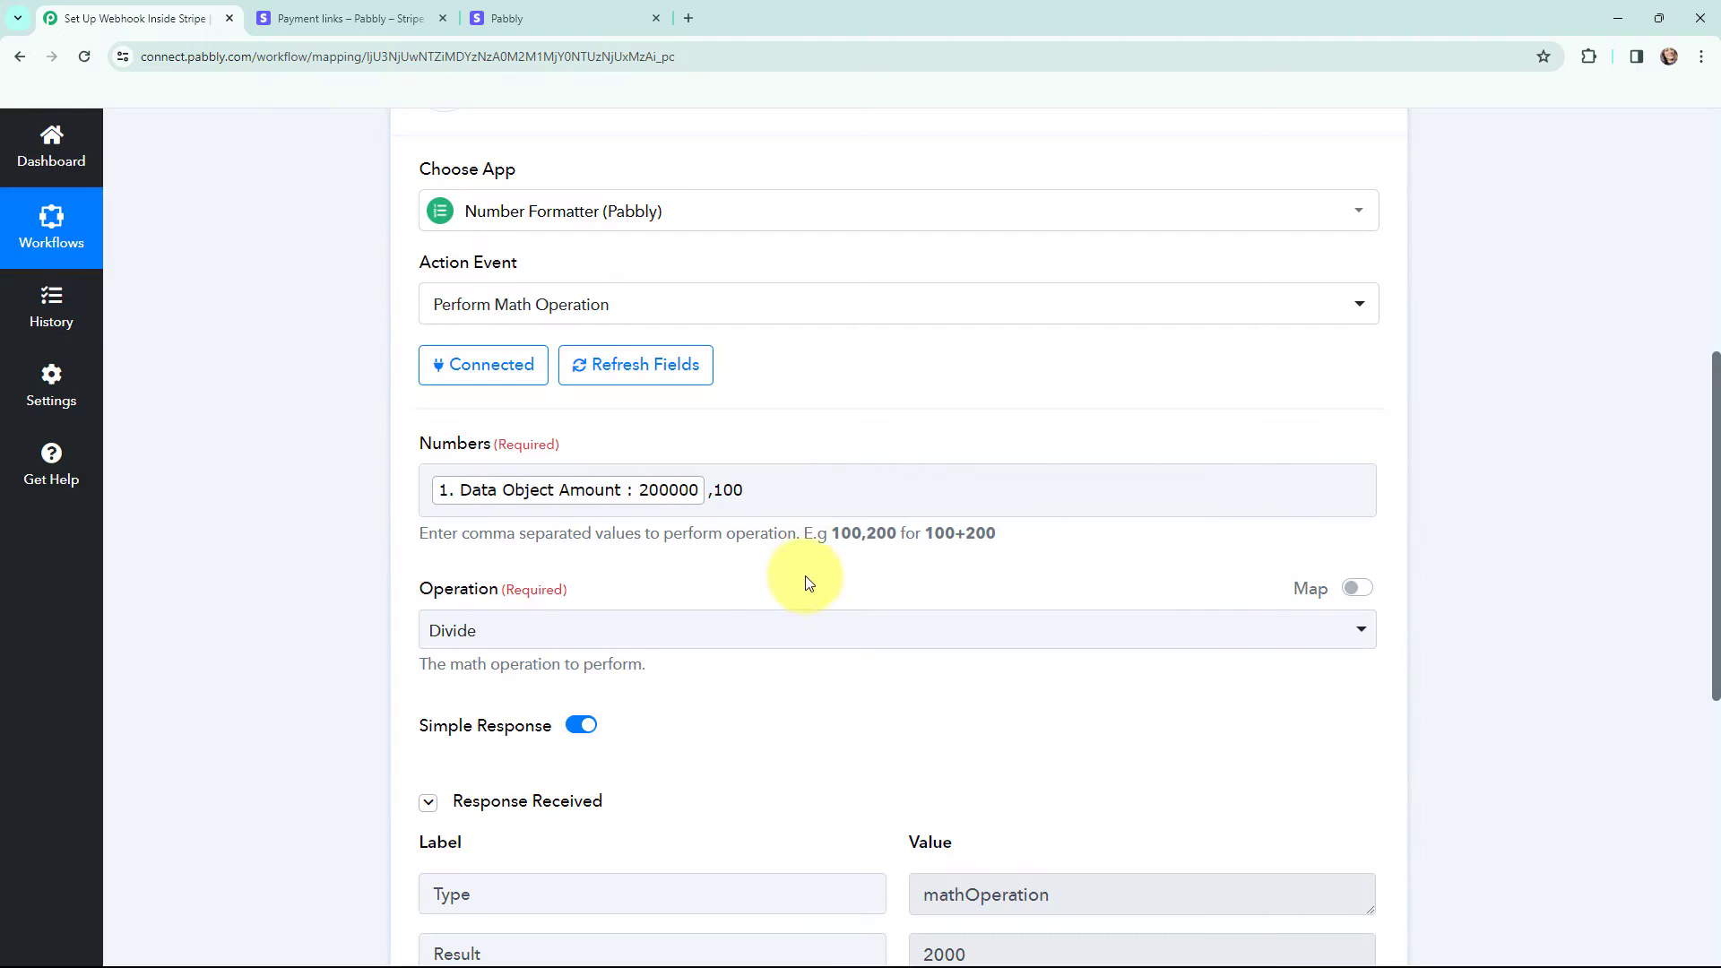
pyautogui.scroll(-5, 815, 560)
pyautogui.scroll(3, 815, 565)
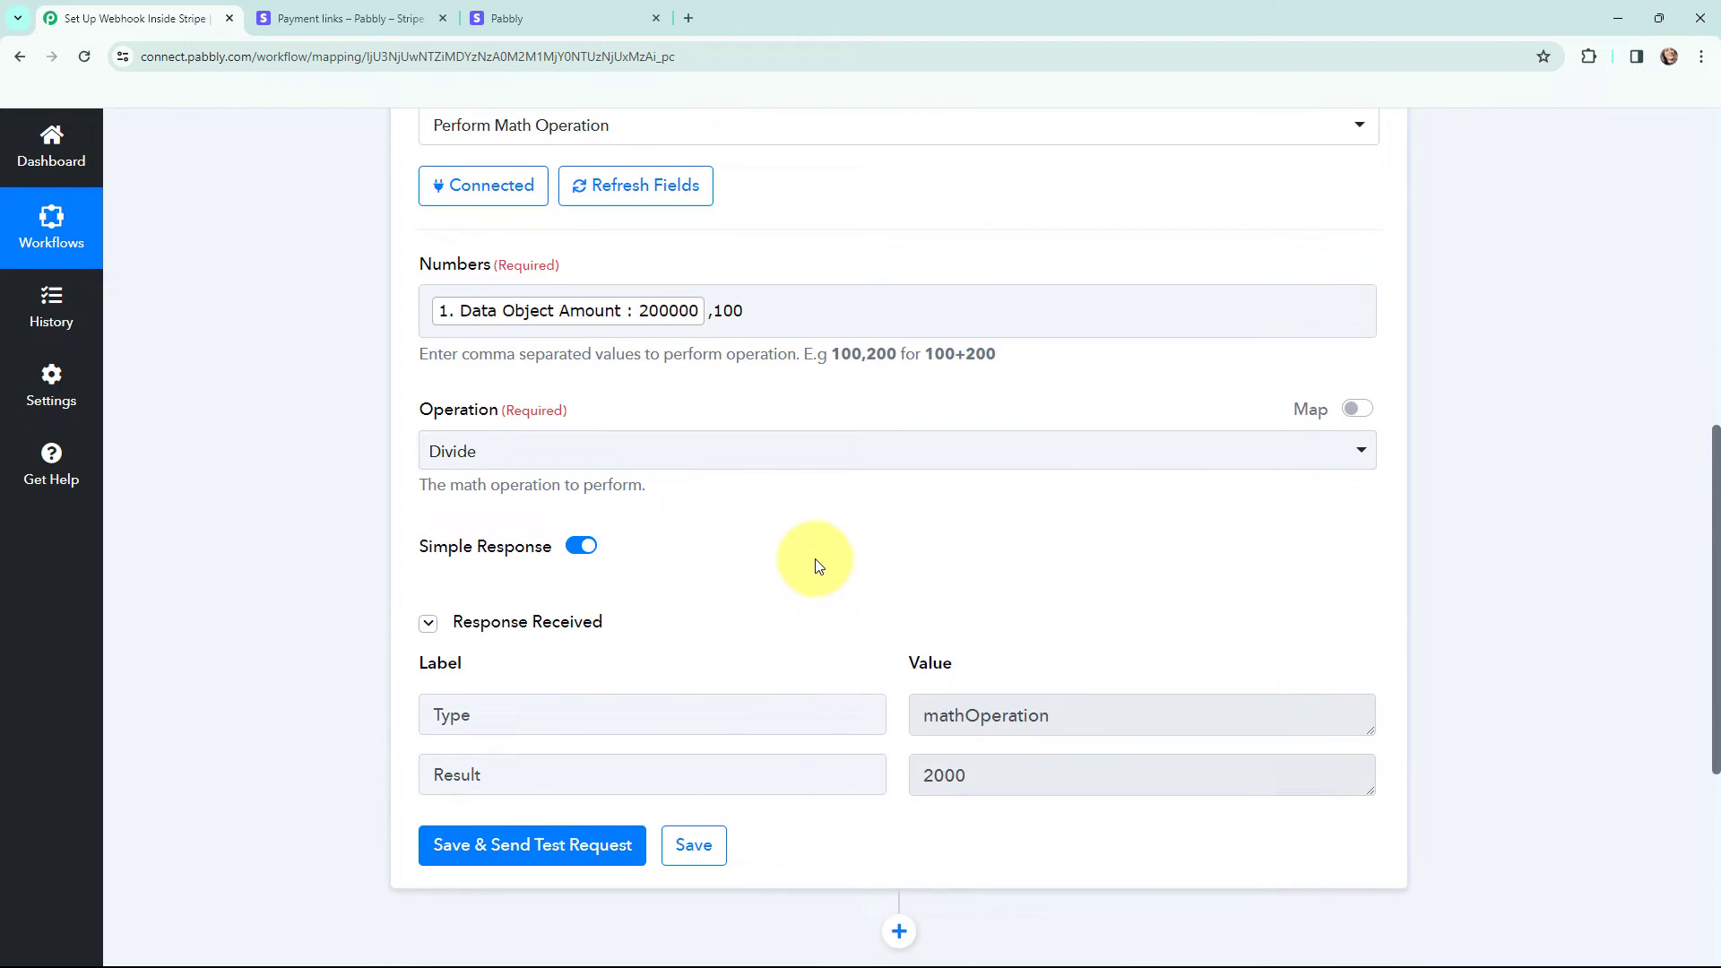
pyautogui.click(975, 777)
pyautogui.doubleClick(941, 775)
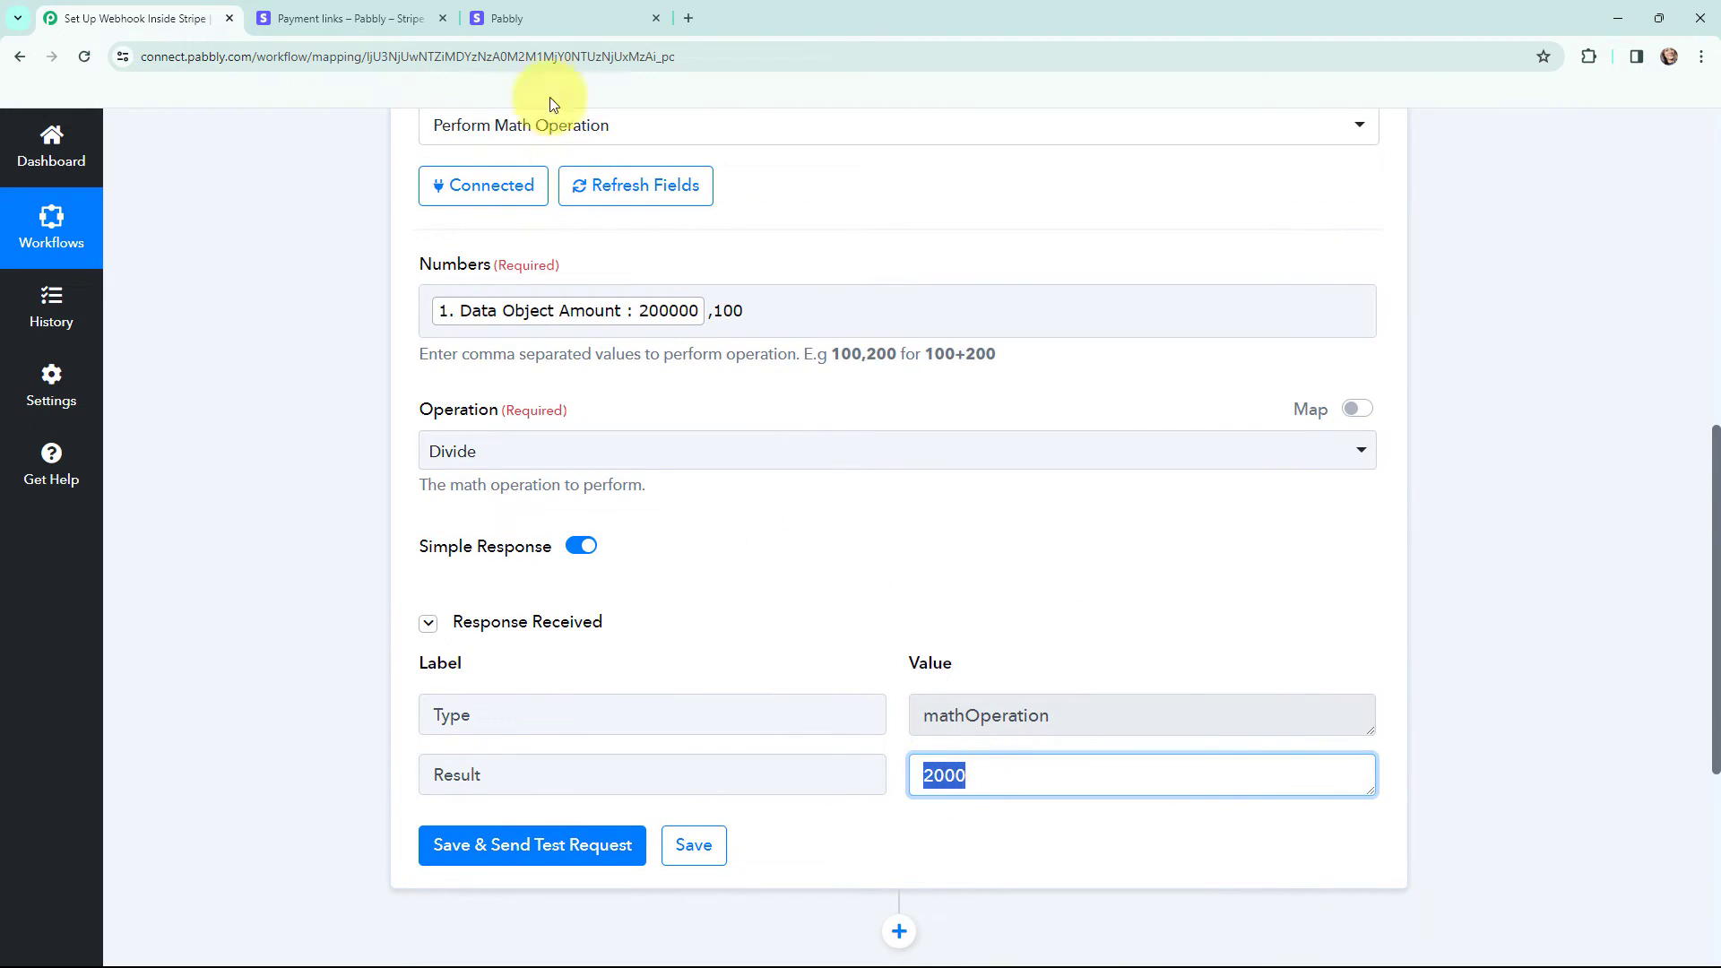
pyautogui.click(520, 18)
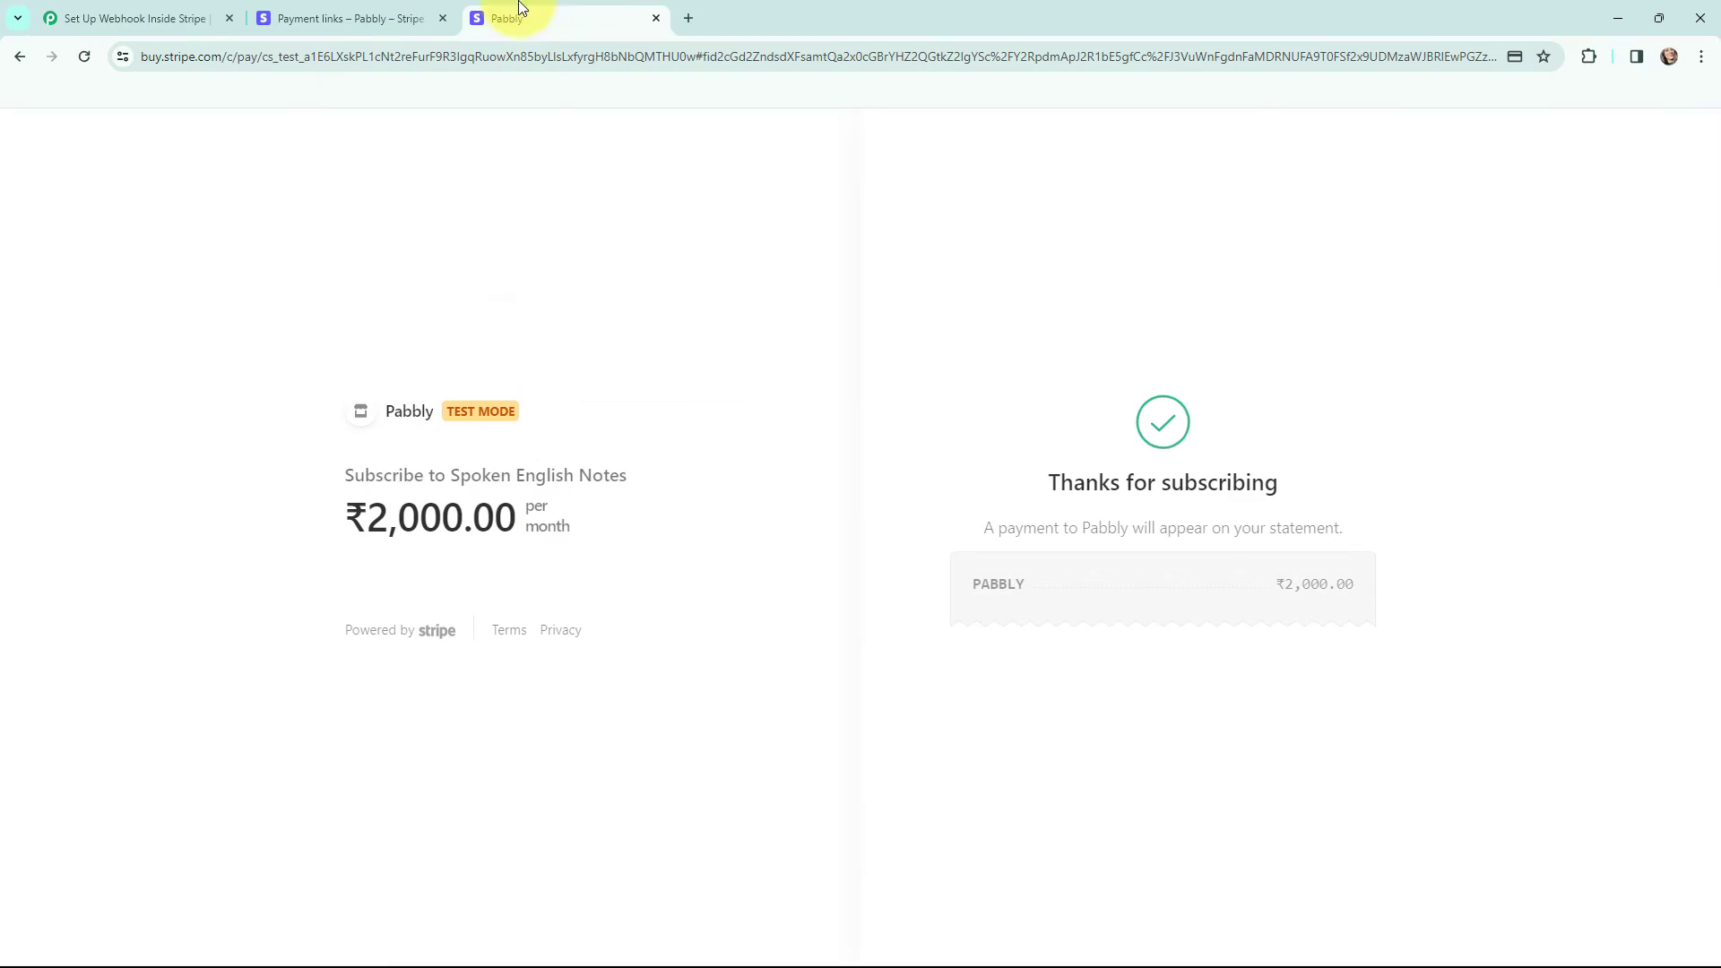
pyautogui.click(153, 13)
pyautogui.click(981, 776)
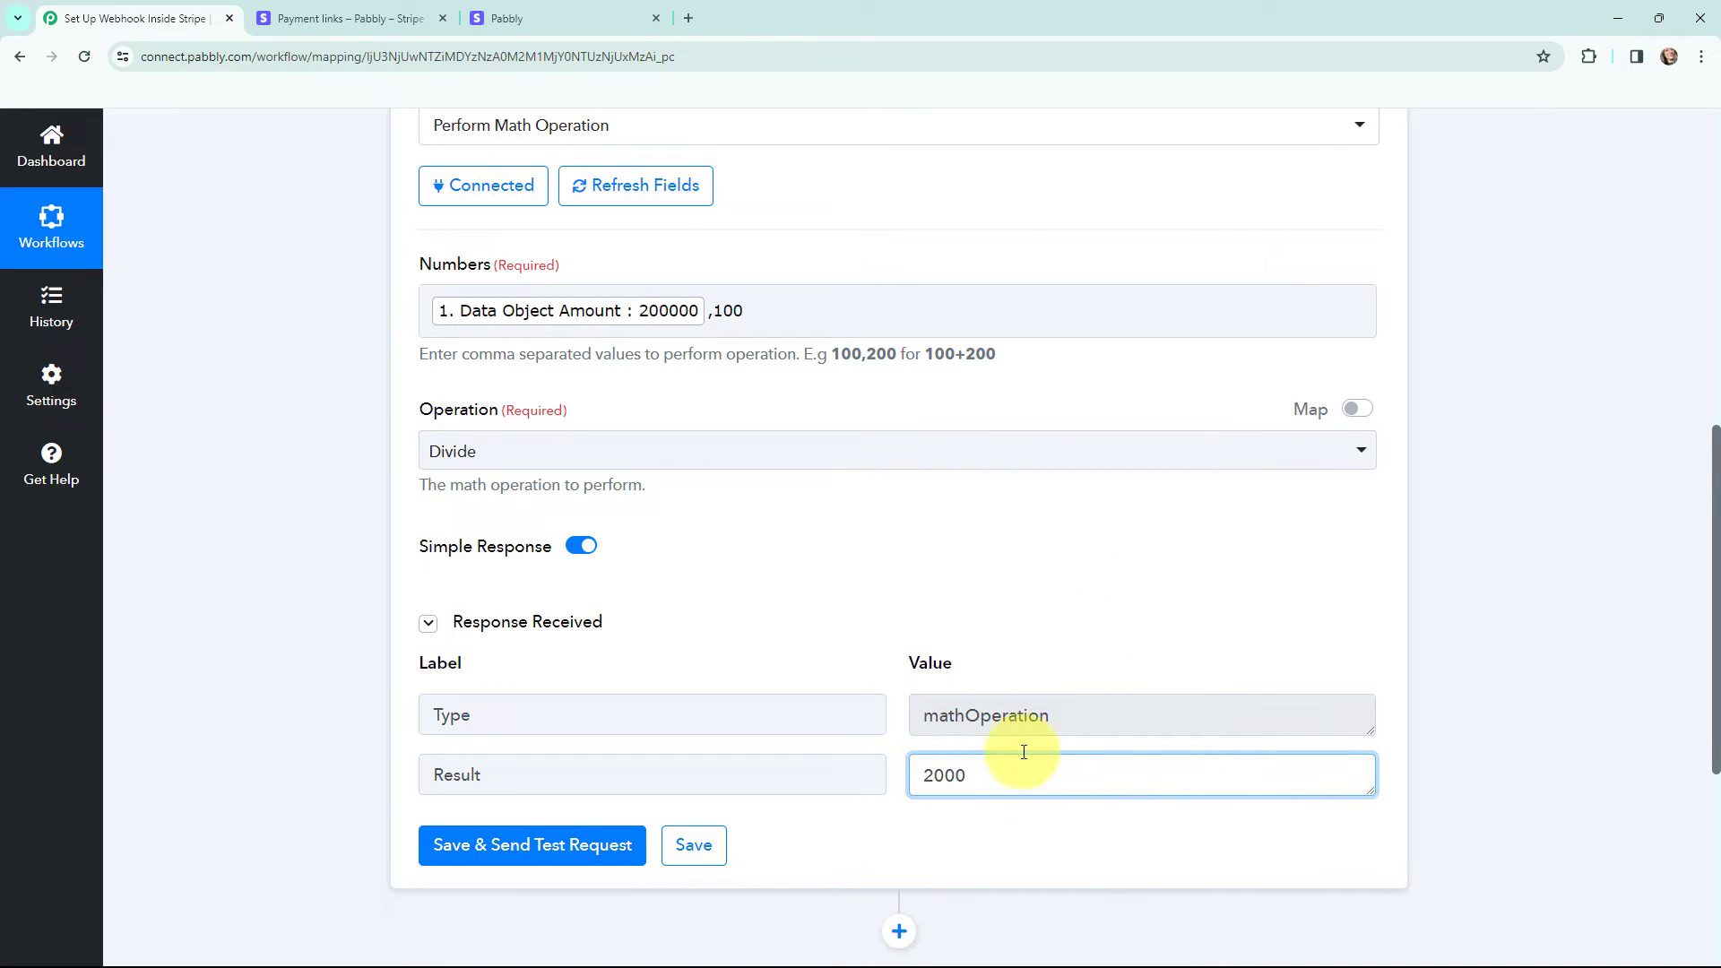
pyautogui.scroll(4, 1459, 549)
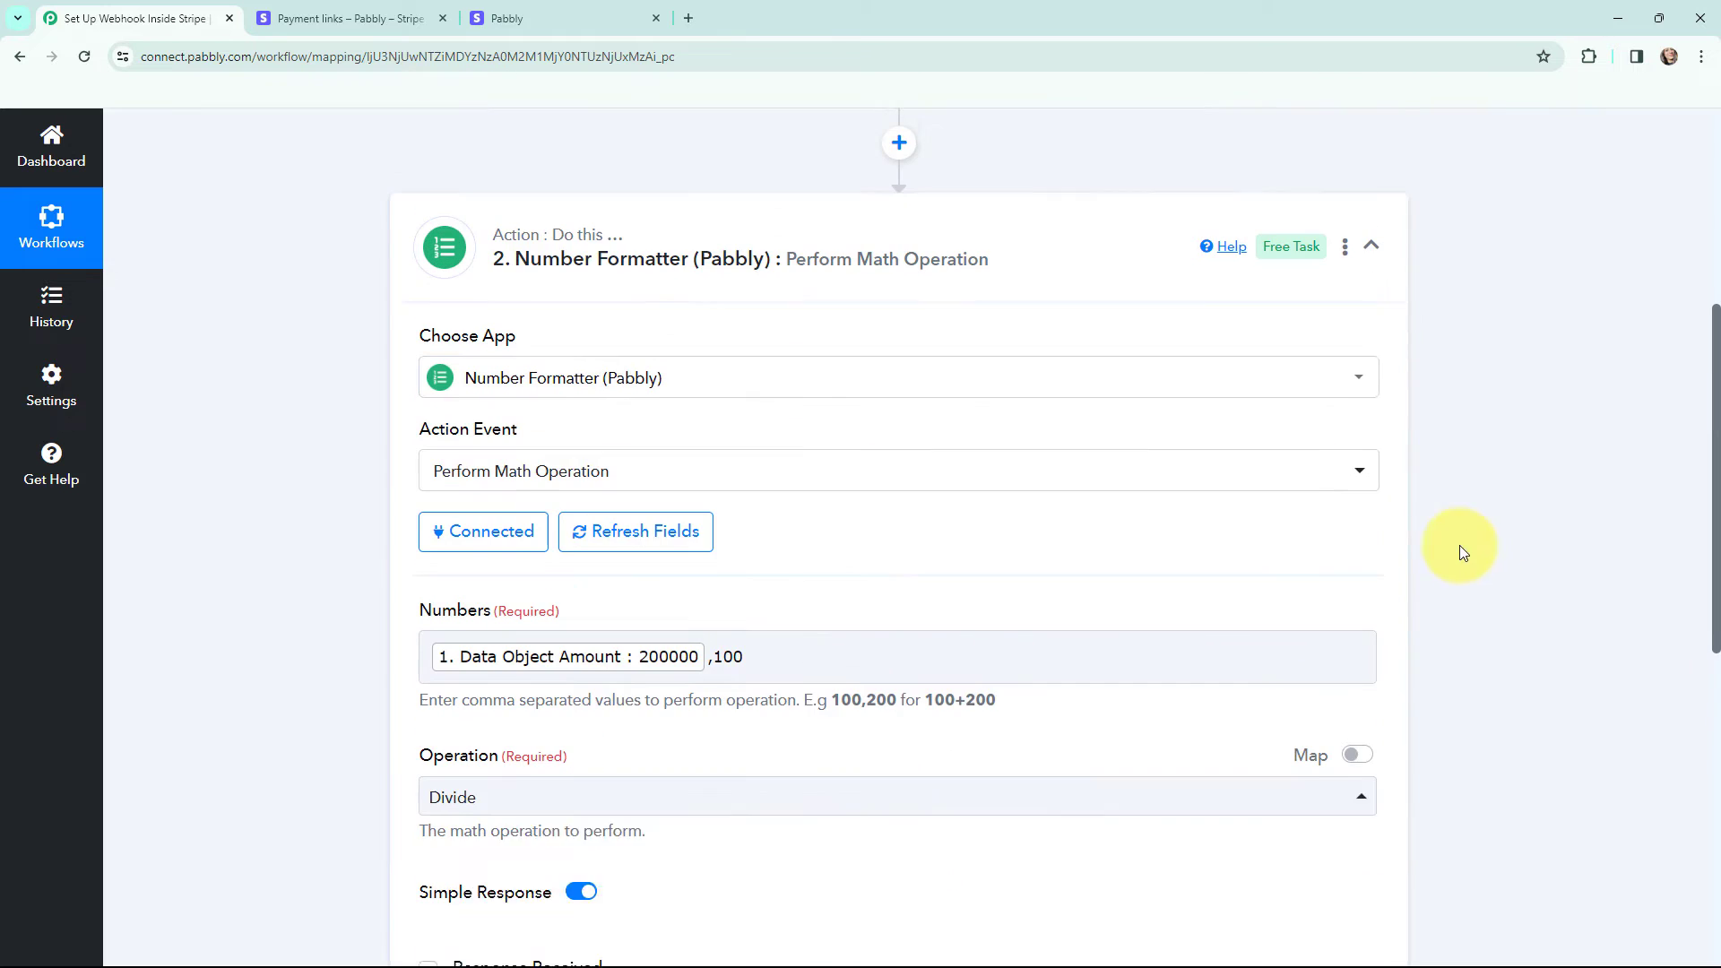
# - After the collapsed Number Formatter, add a Google Sheets step using the Add New Row action event
pyautogui.click(584, 270)
pyautogui.scroll(2, 299, 395)
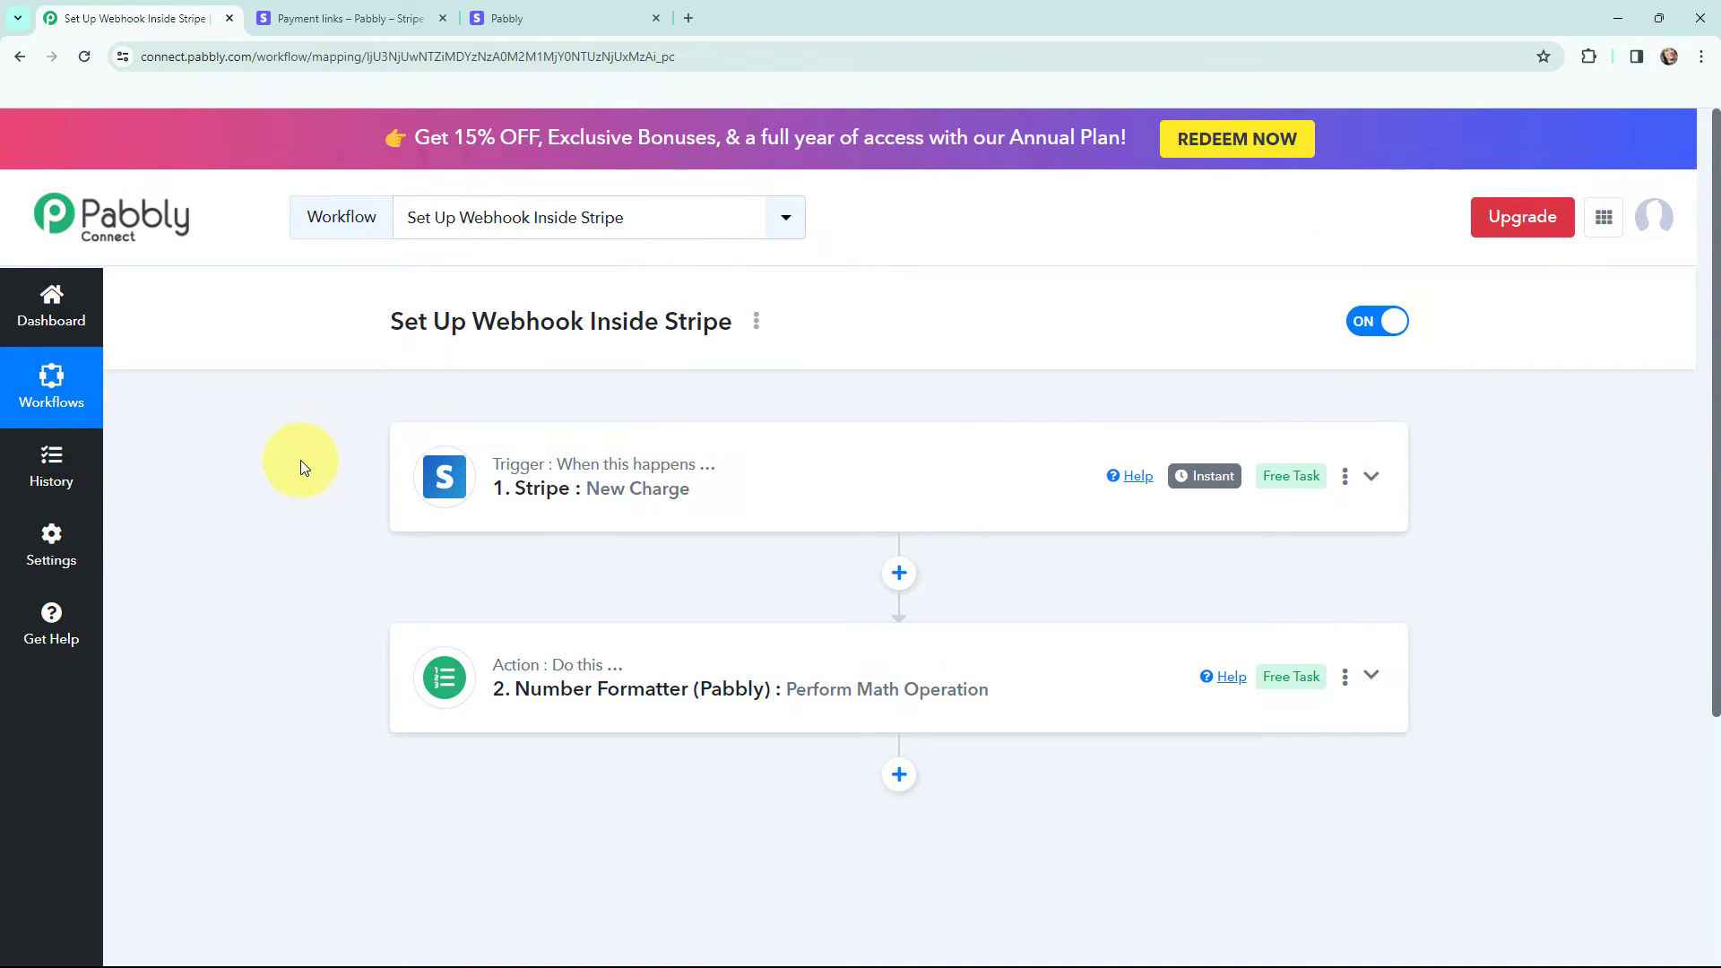
pyautogui.scroll(-2, 299, 460)
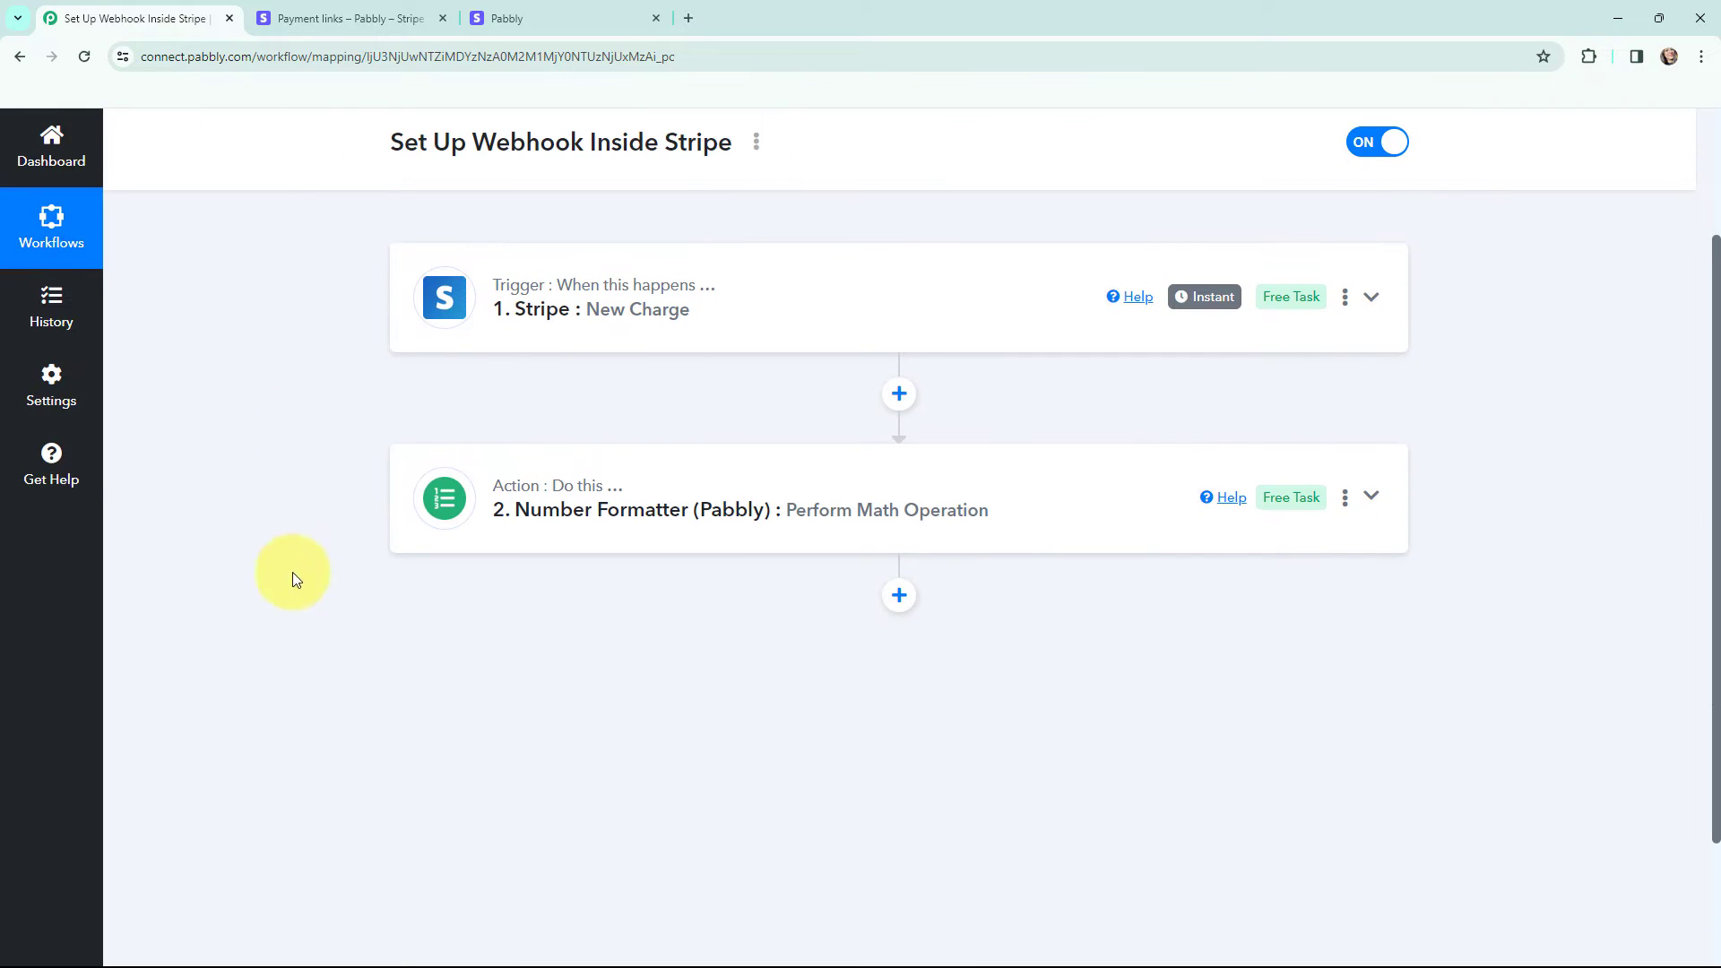
pyautogui.click(900, 597)
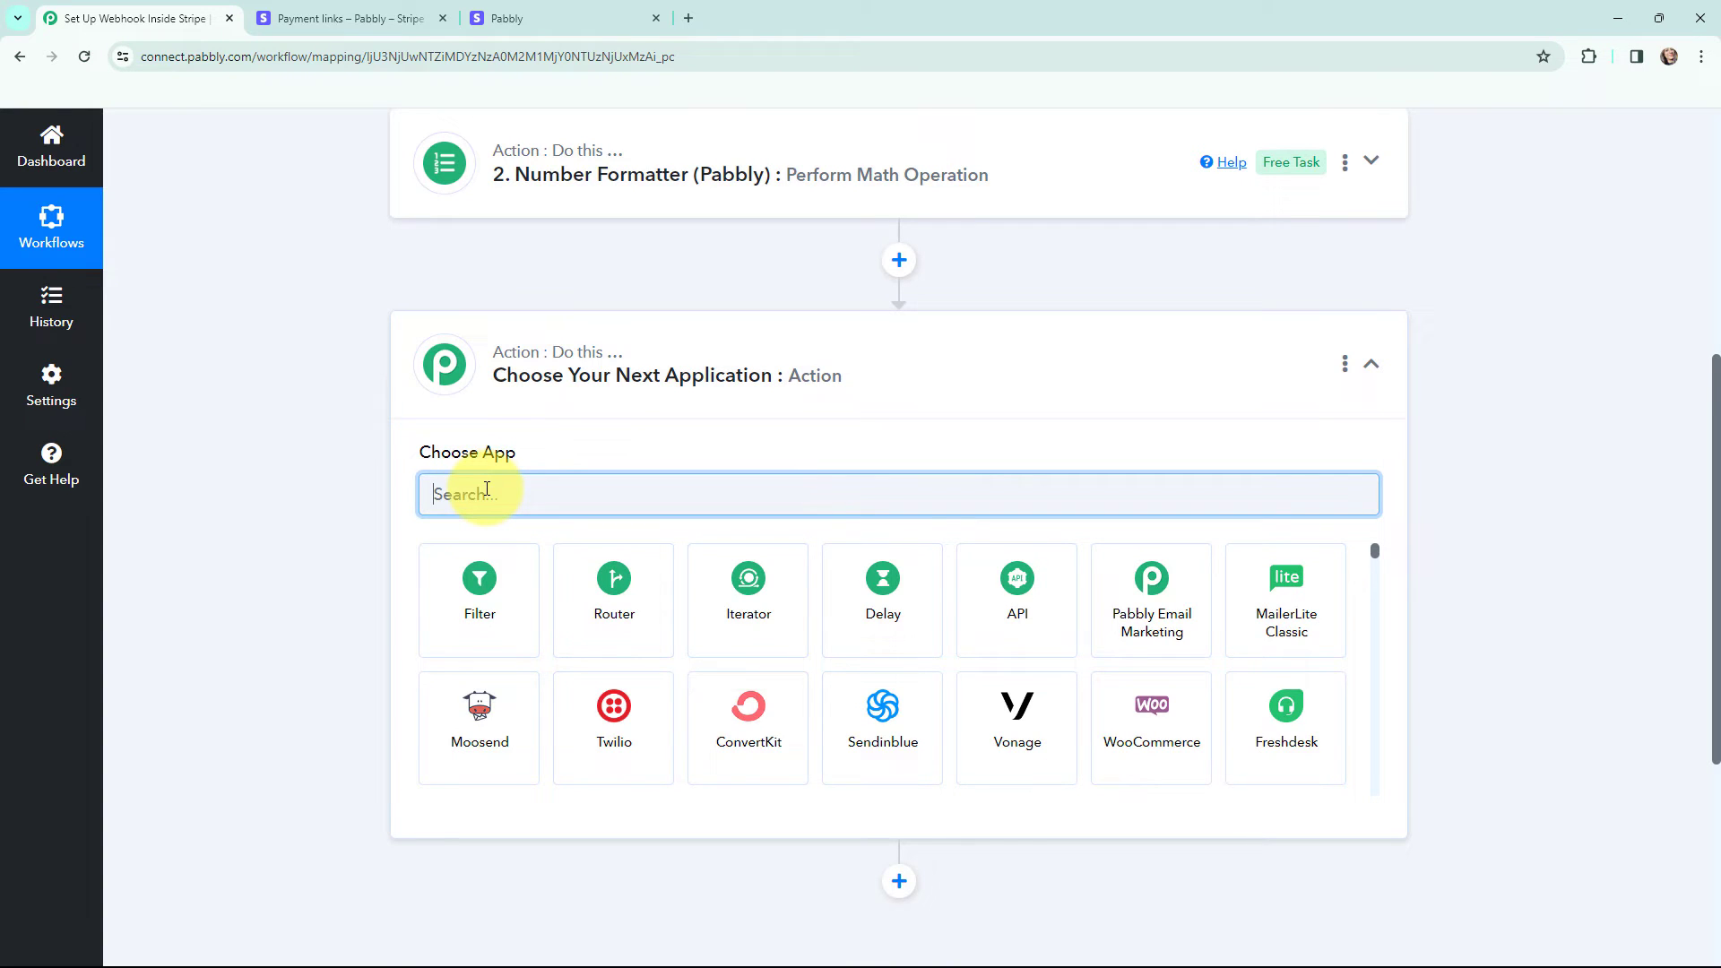
pyautogui.write('google sh')
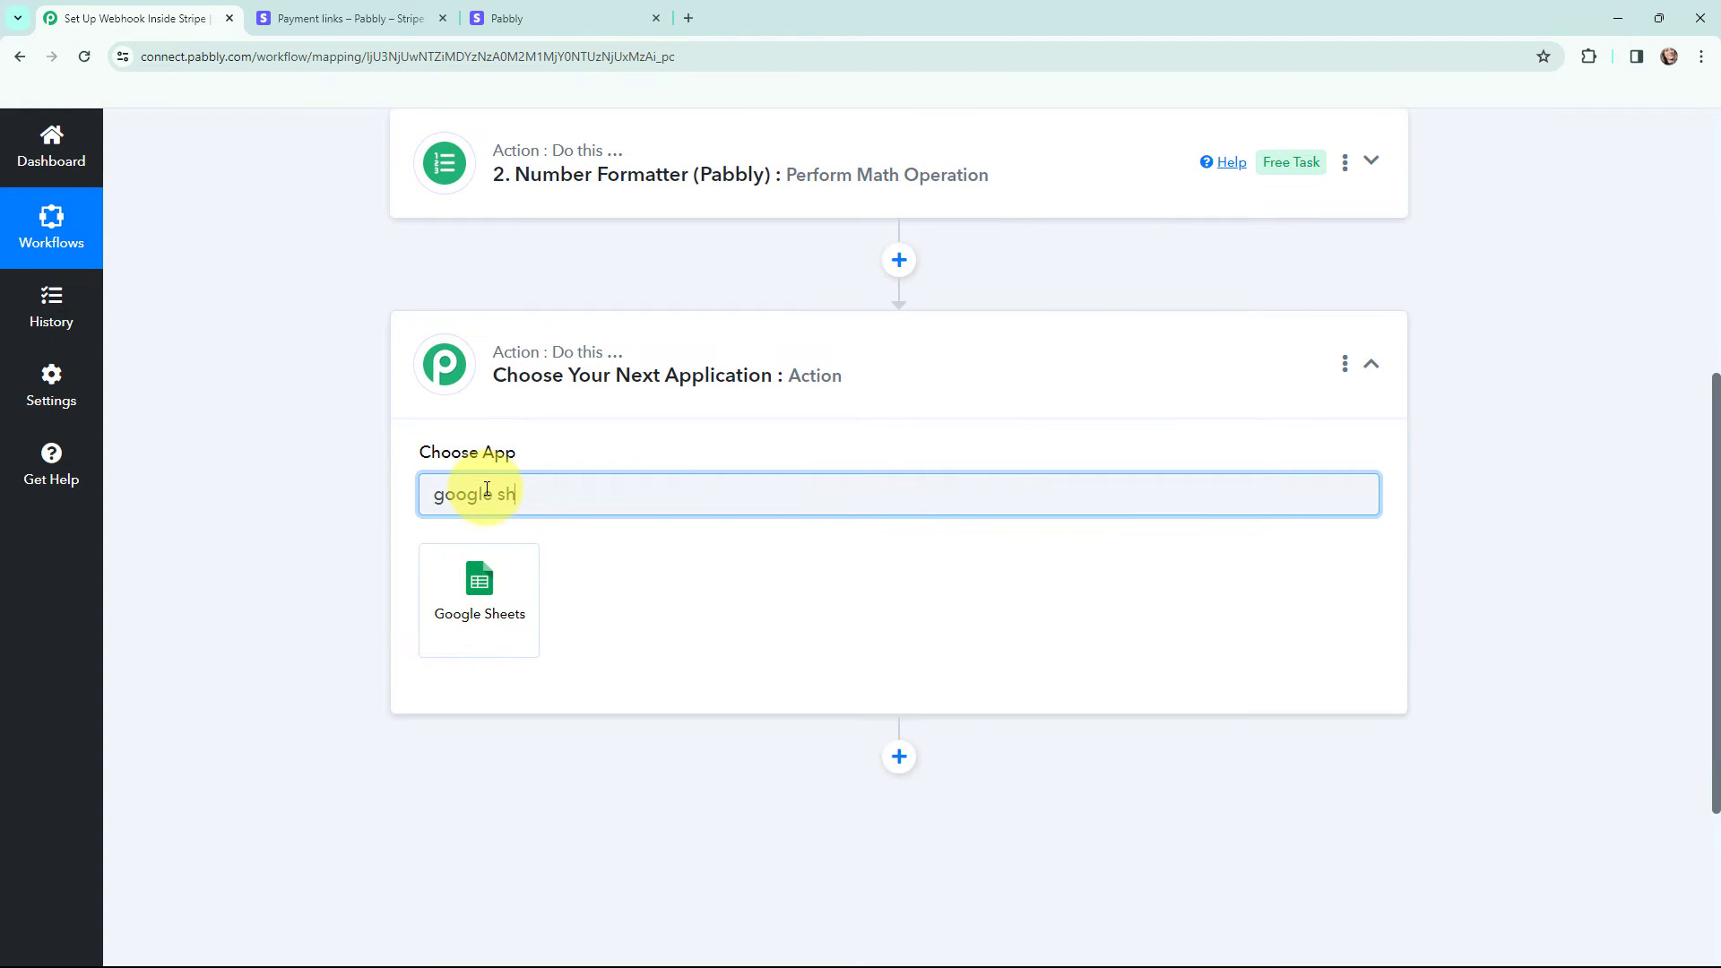
pyautogui.write('eets')
pyautogui.click(479, 578)
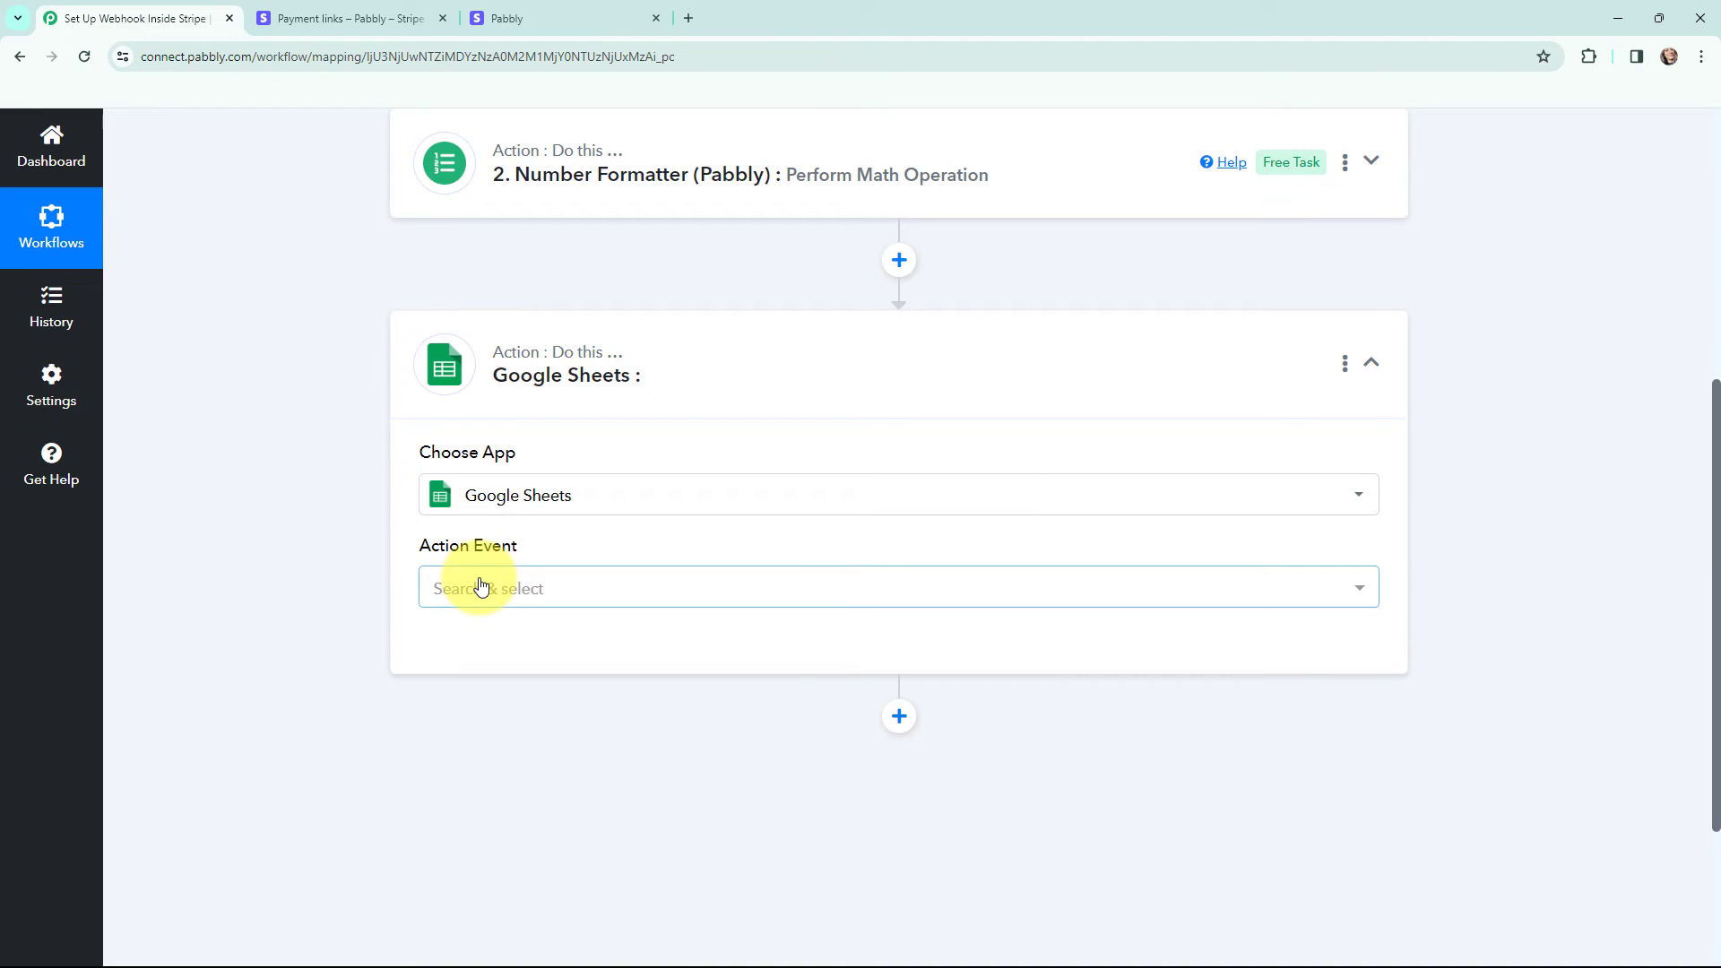
pyautogui.click(481, 588)
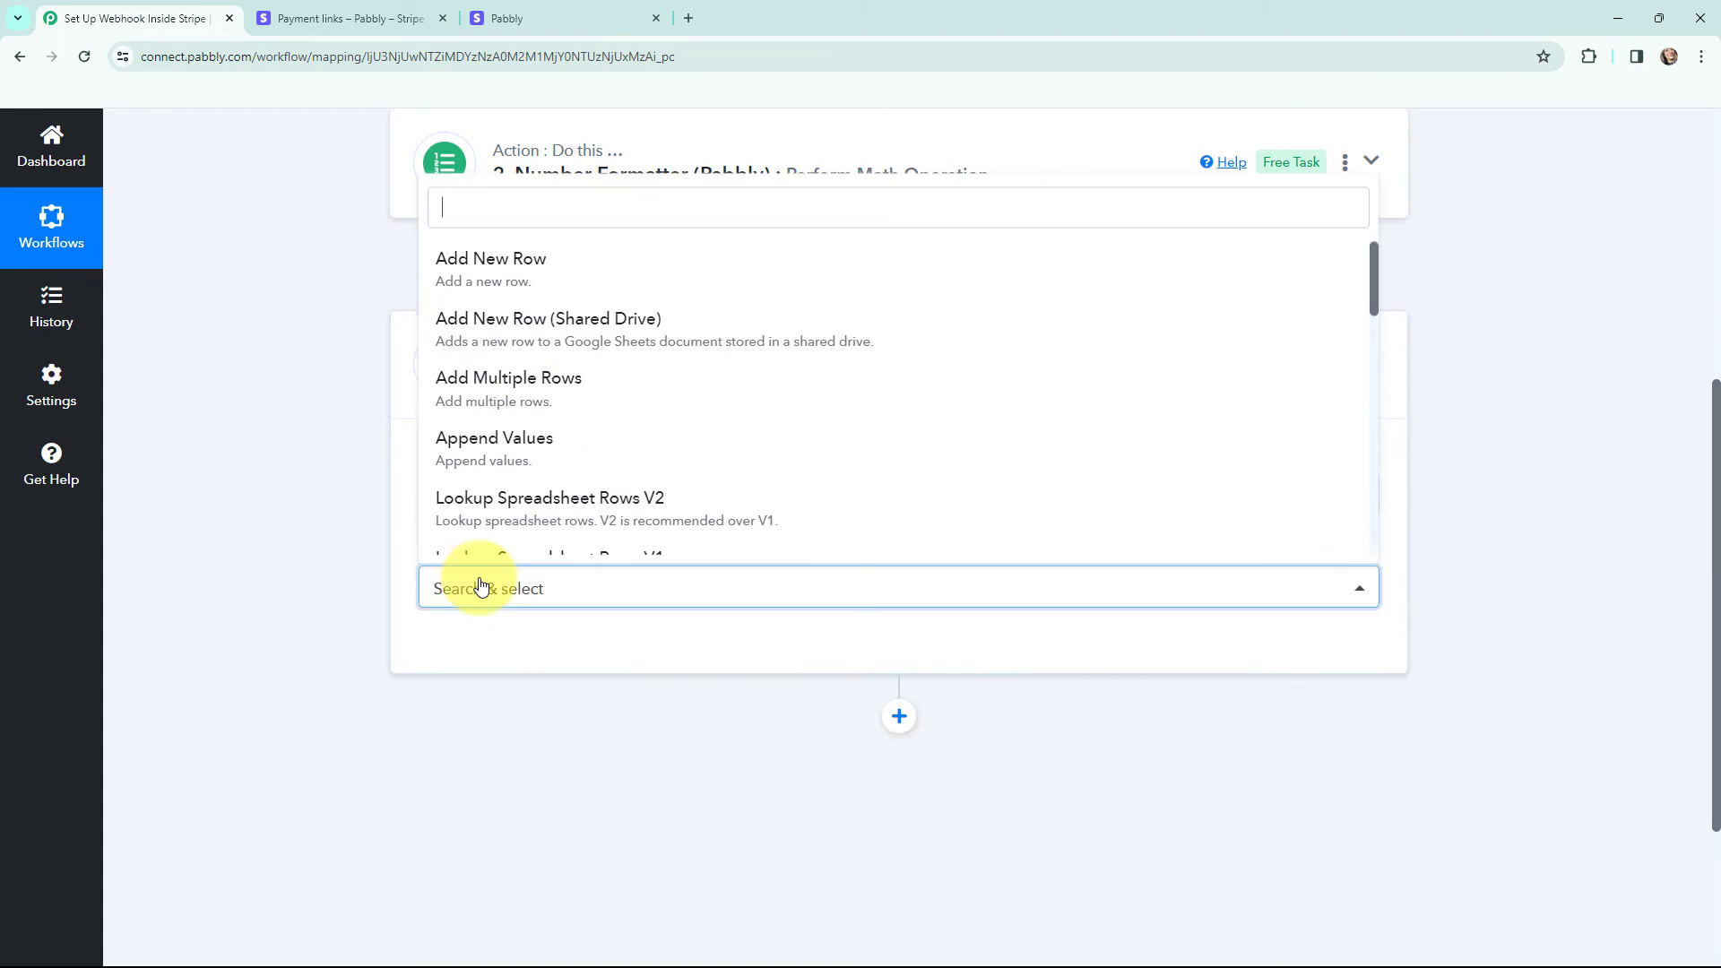
pyautogui.click(470, 258)
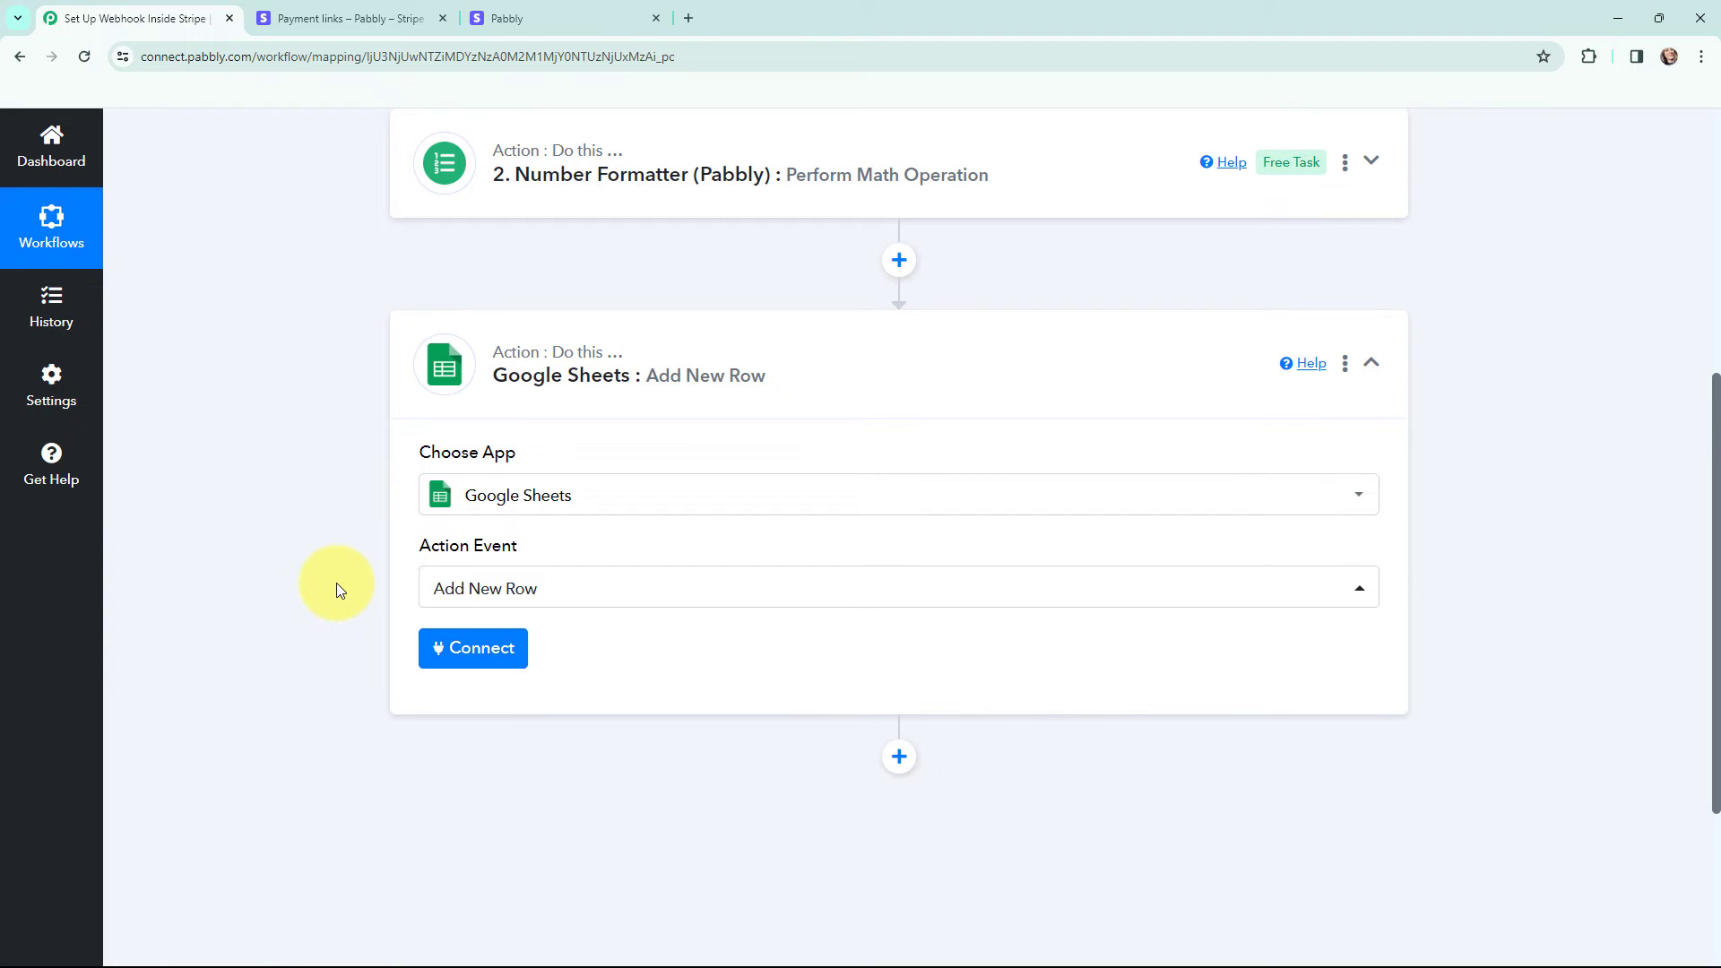
# - Create a new Google Sheets connection by signing in with Google and allowing access
pyautogui.click(475, 649)
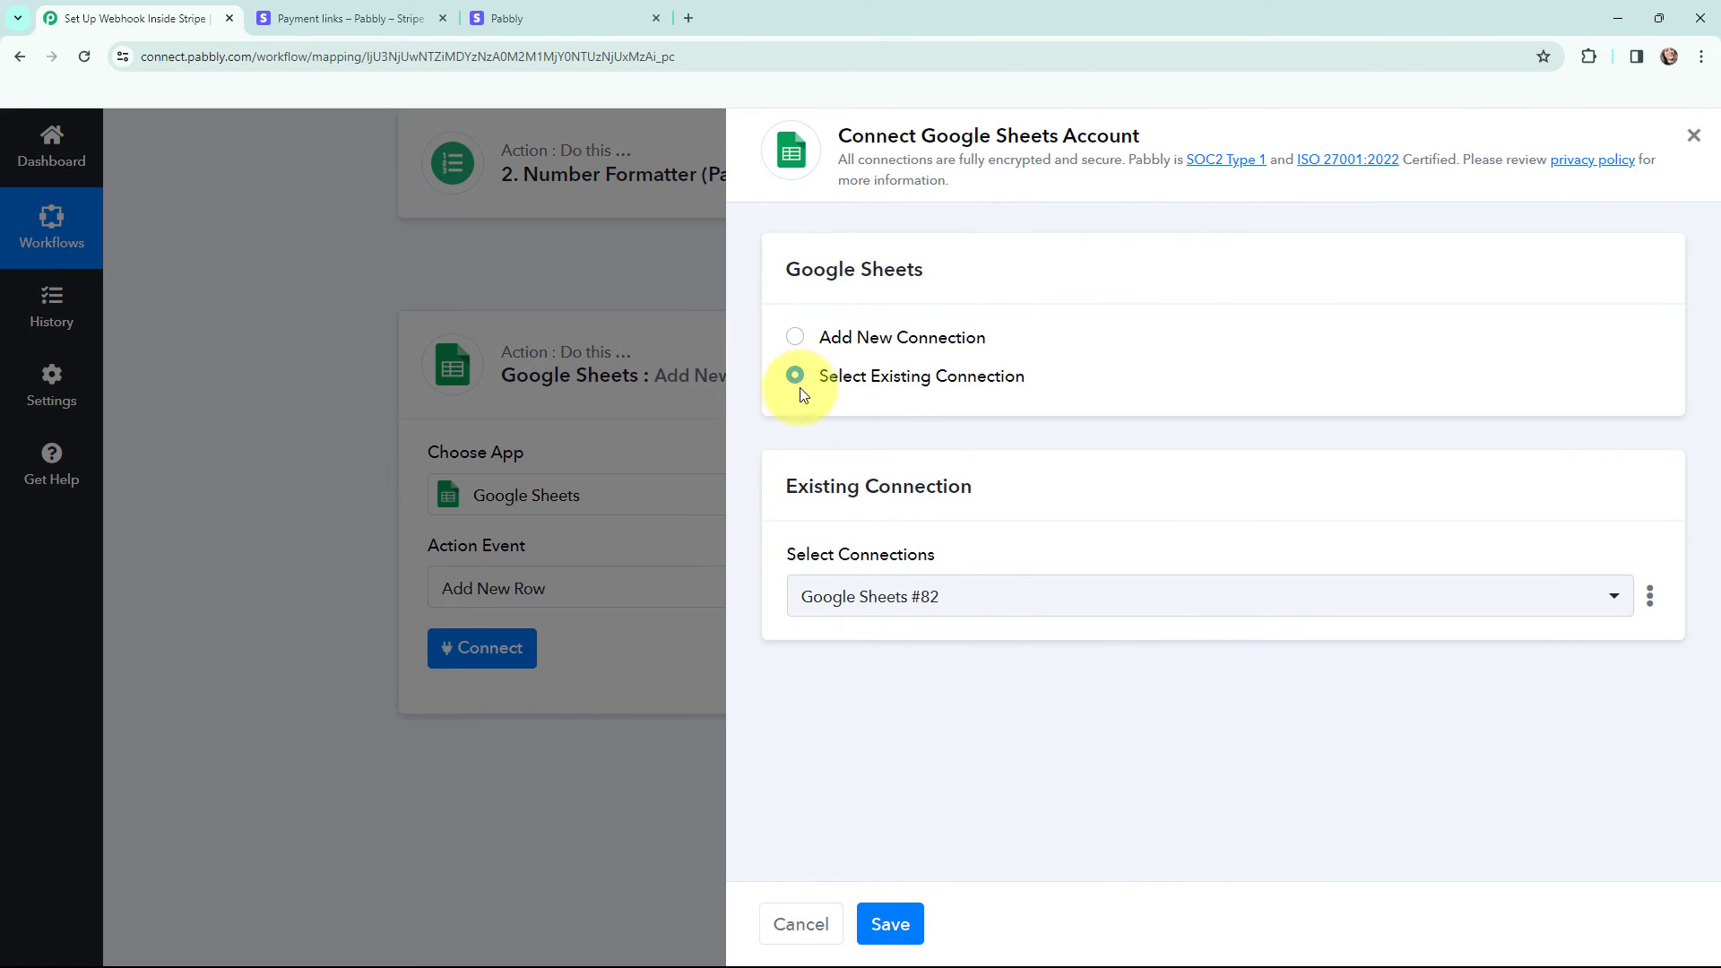
pyautogui.click(795, 337)
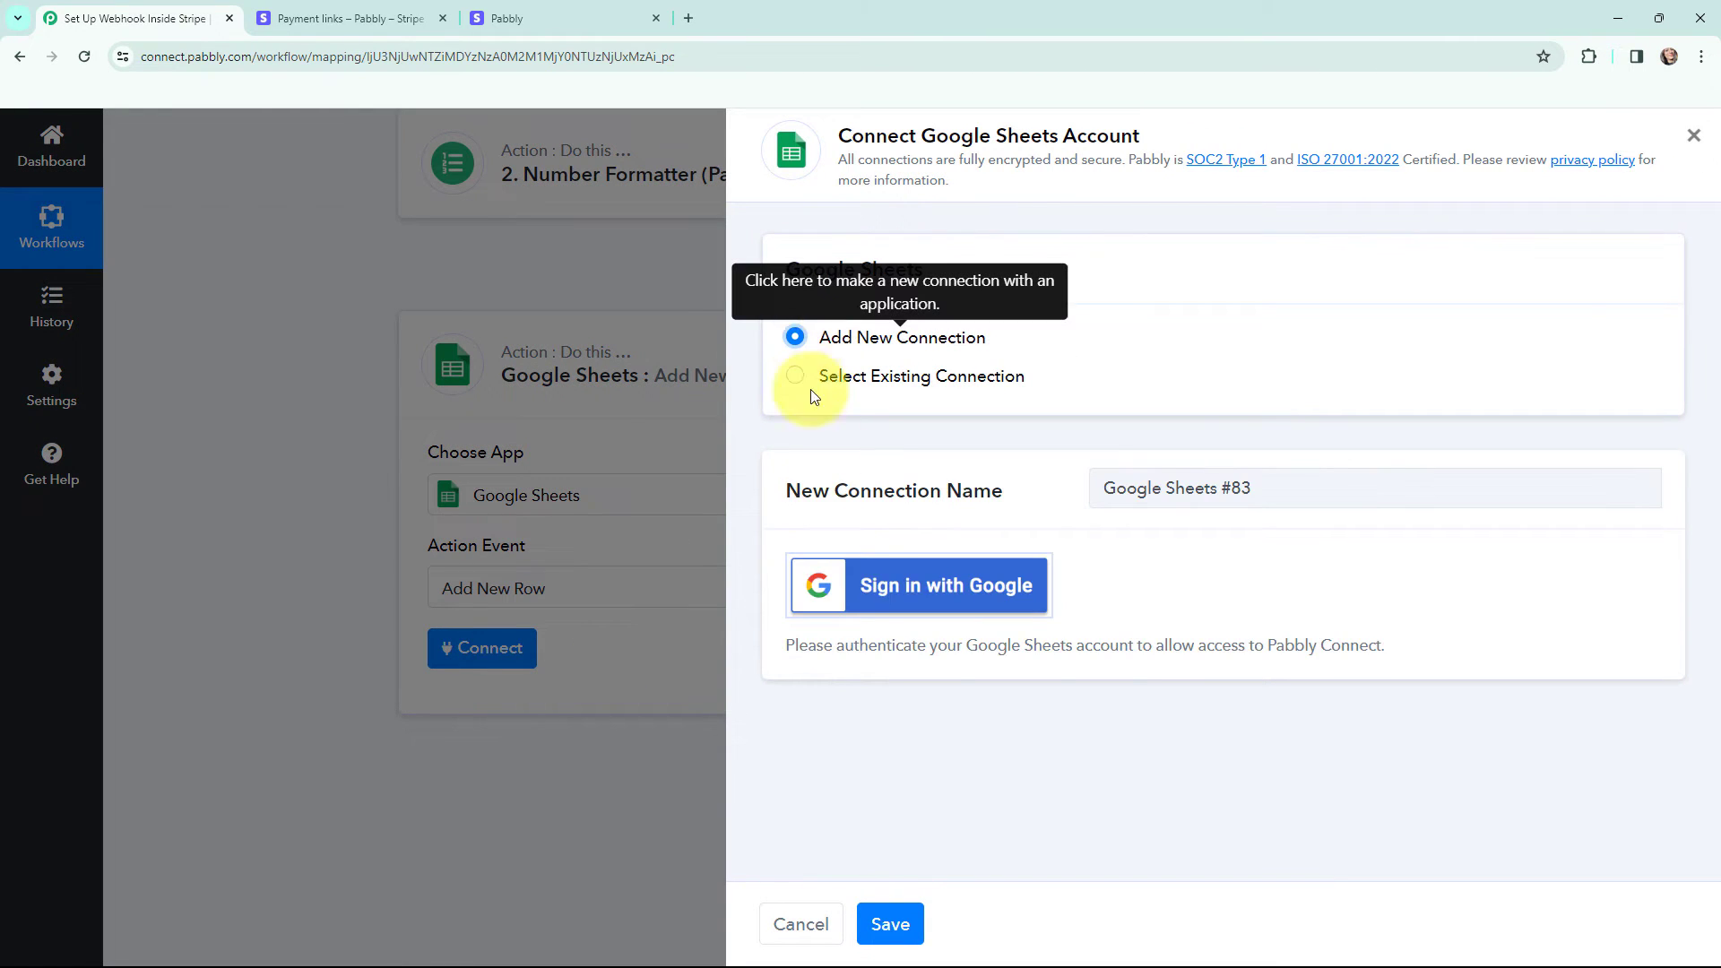
pyautogui.click(912, 586)
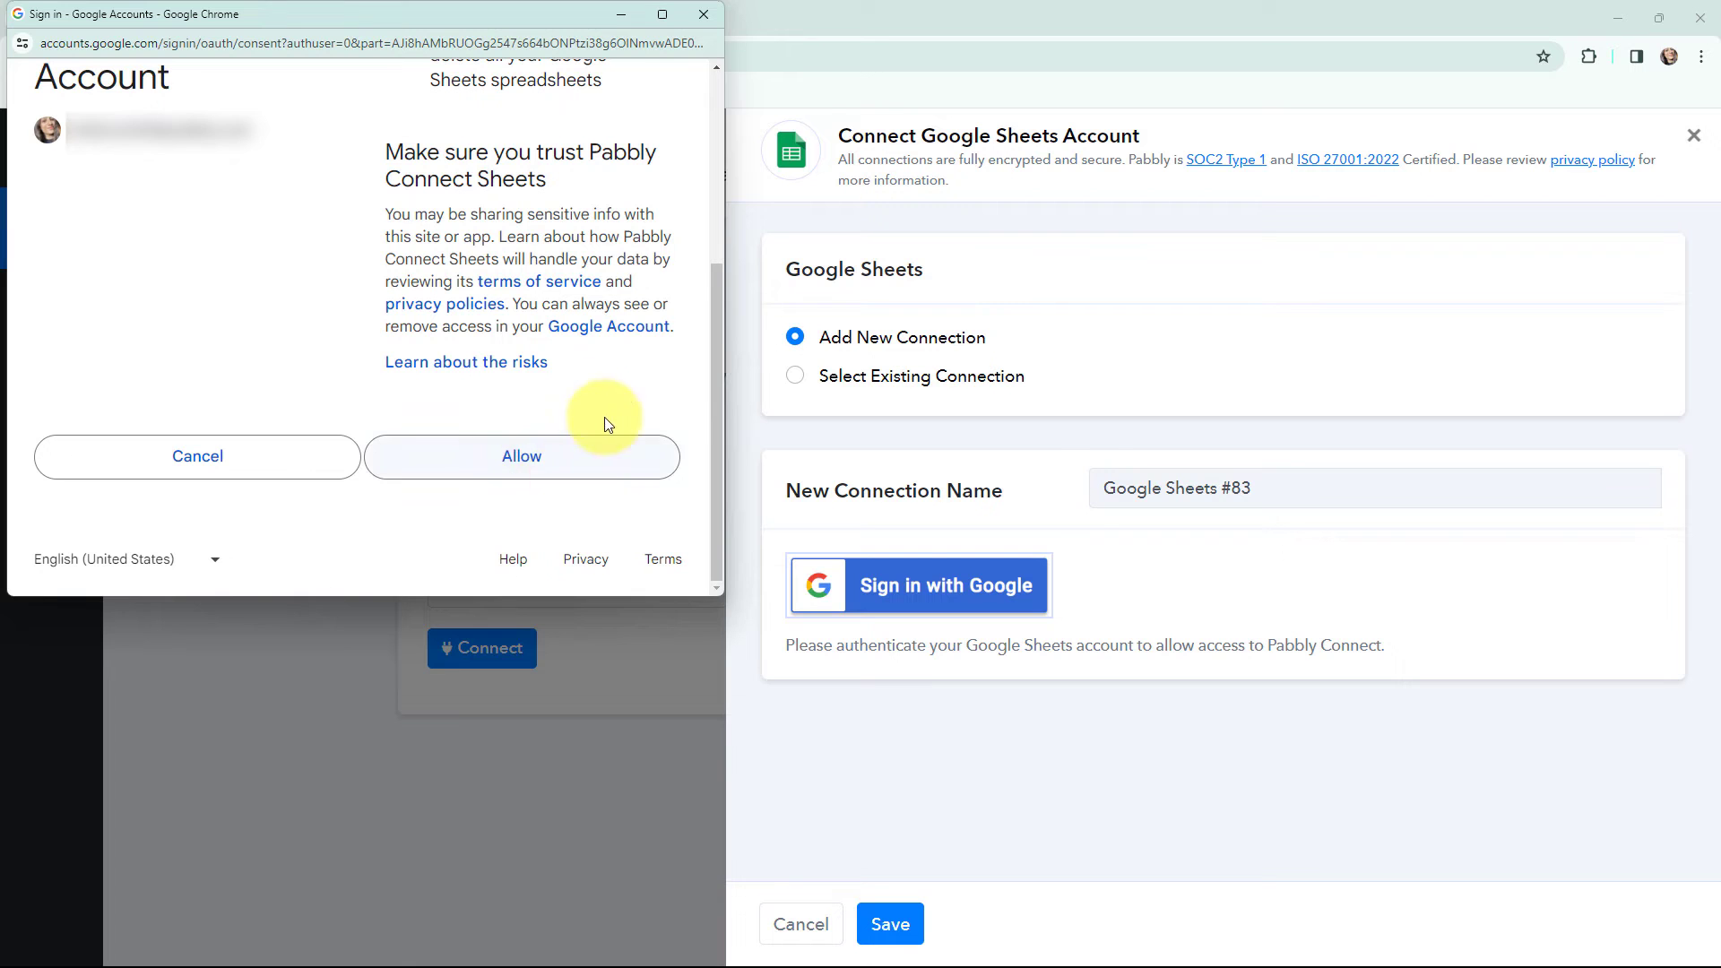
pyautogui.click(523, 462)
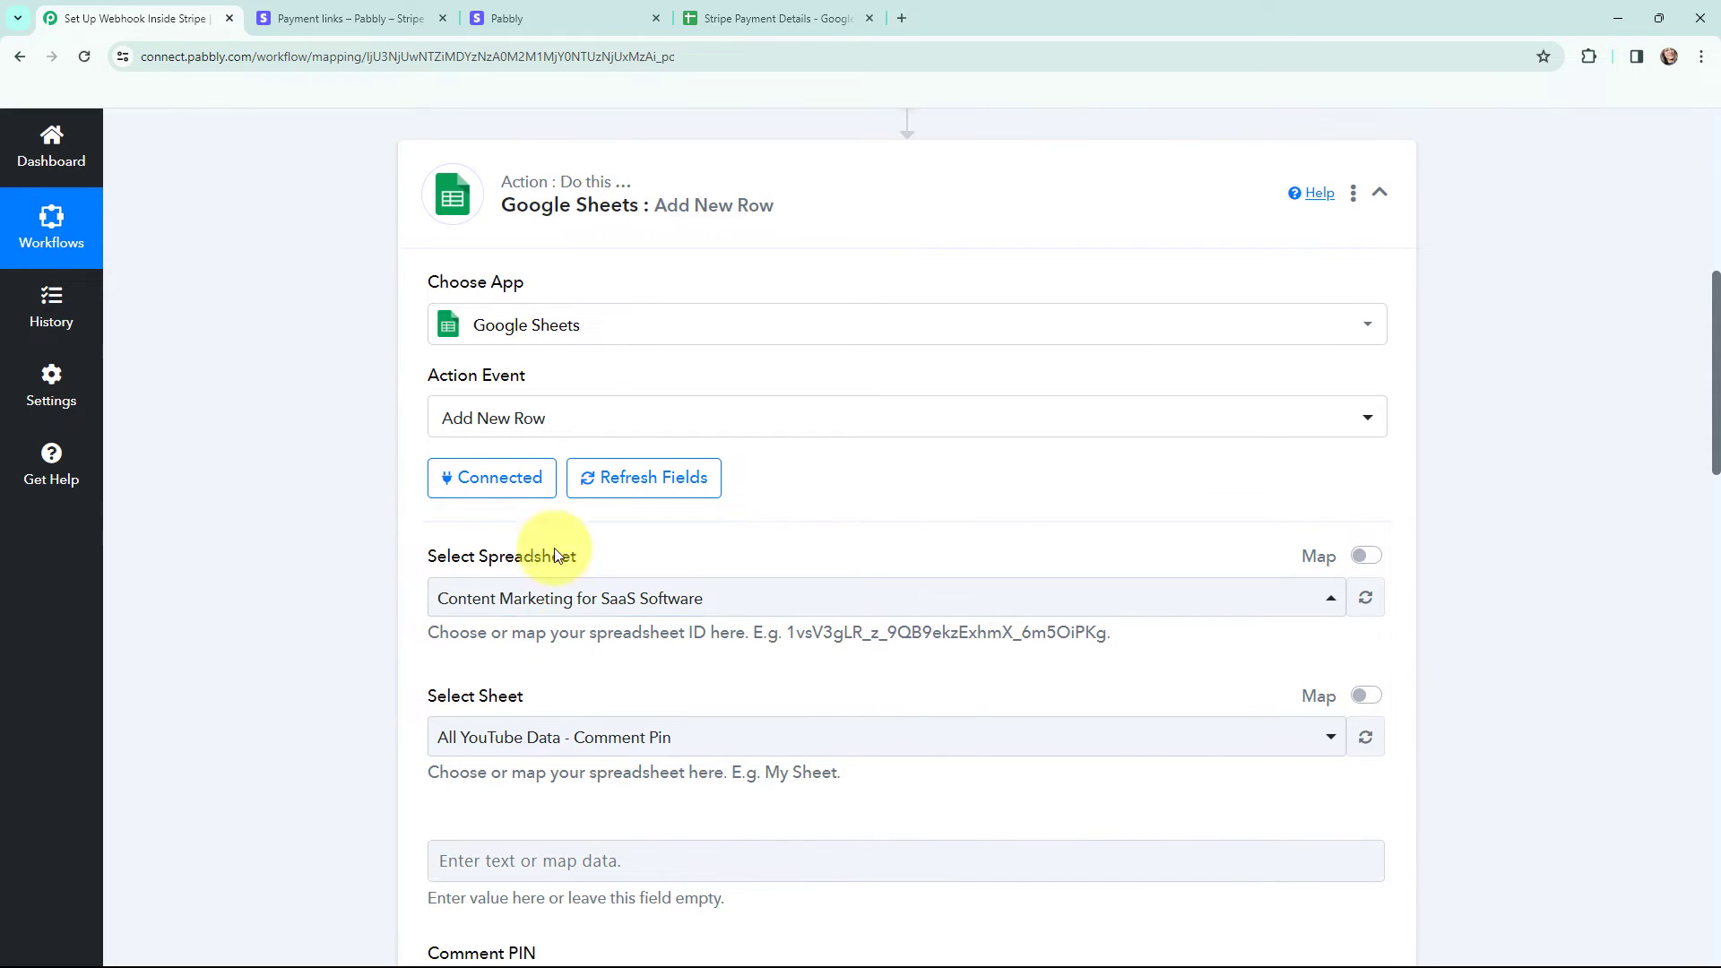
# - Select the Stripe Payment Details spreadsheet, keeping Sheet1 as the target sheet
pyautogui.click(778, 19)
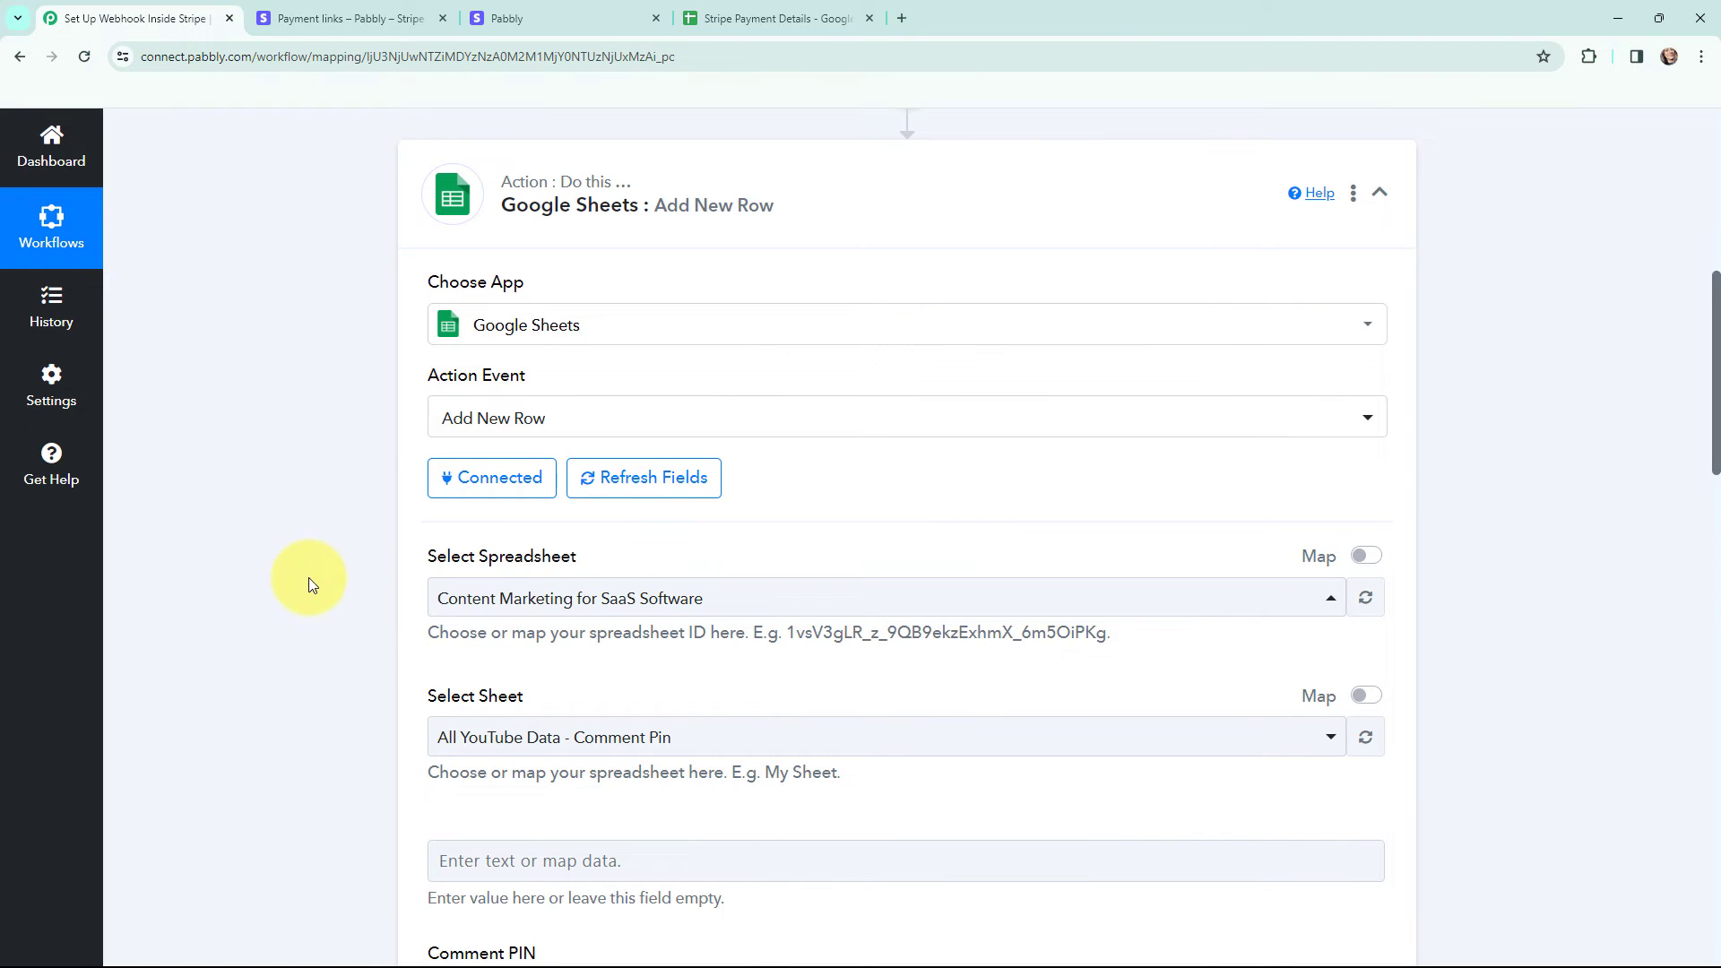
pyautogui.click(465, 598)
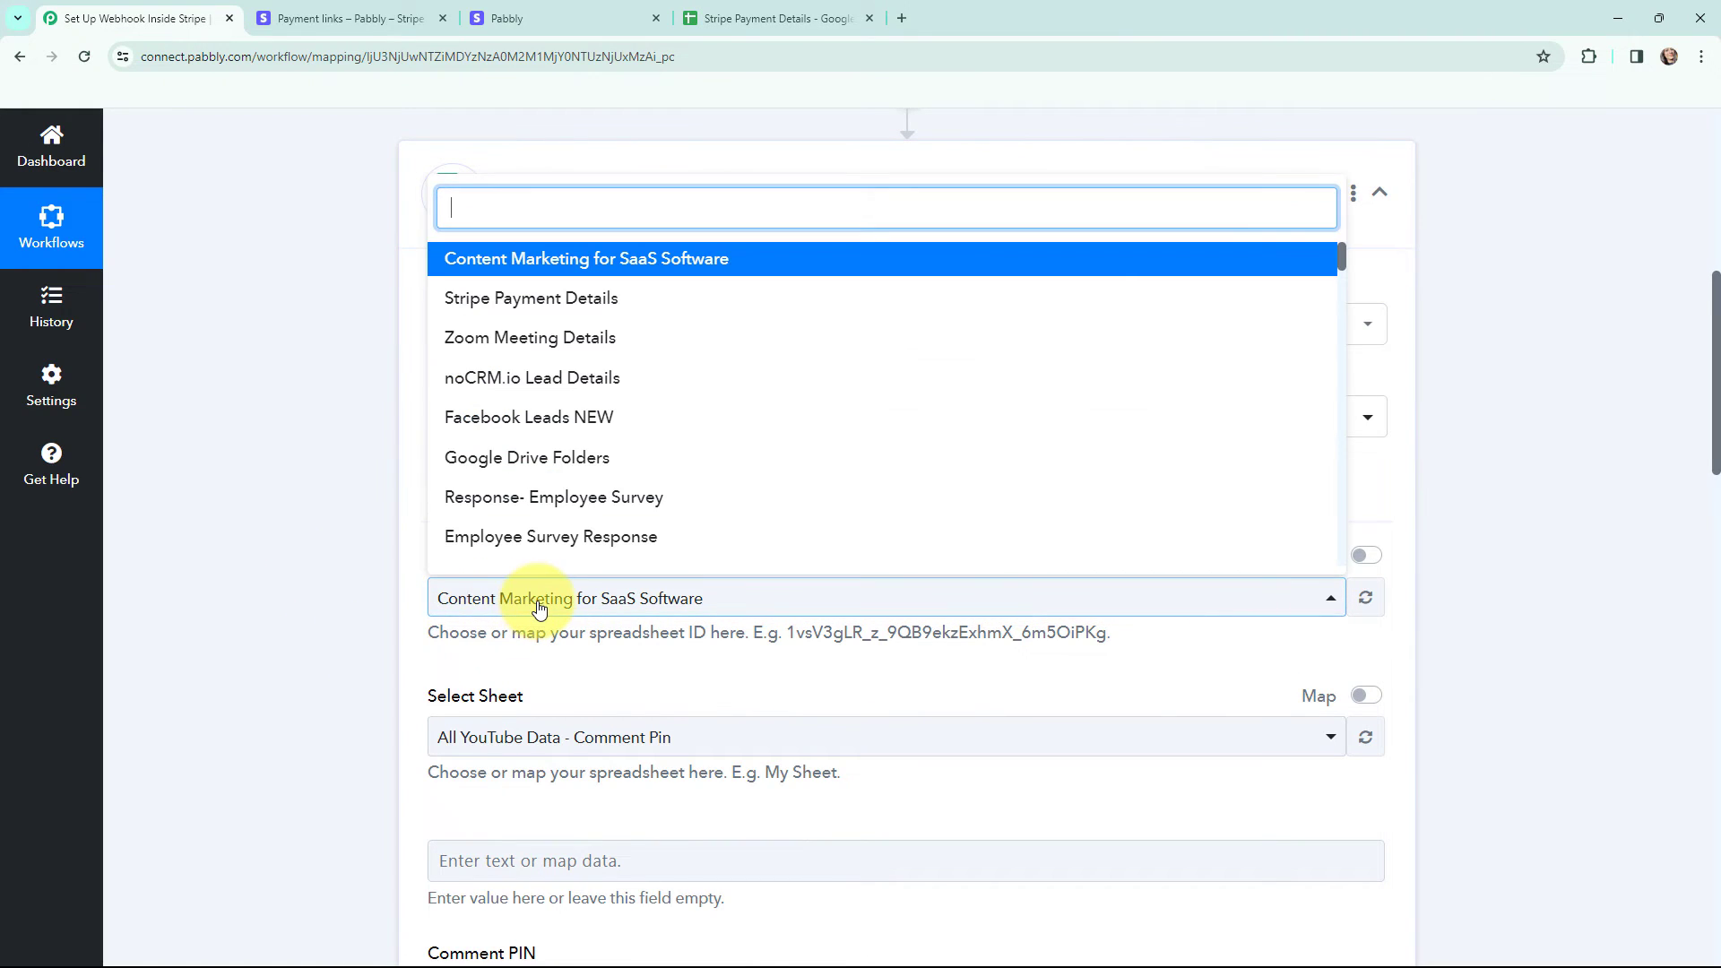
pyautogui.click(639, 303)
pyautogui.scroll(-3, 389, 464)
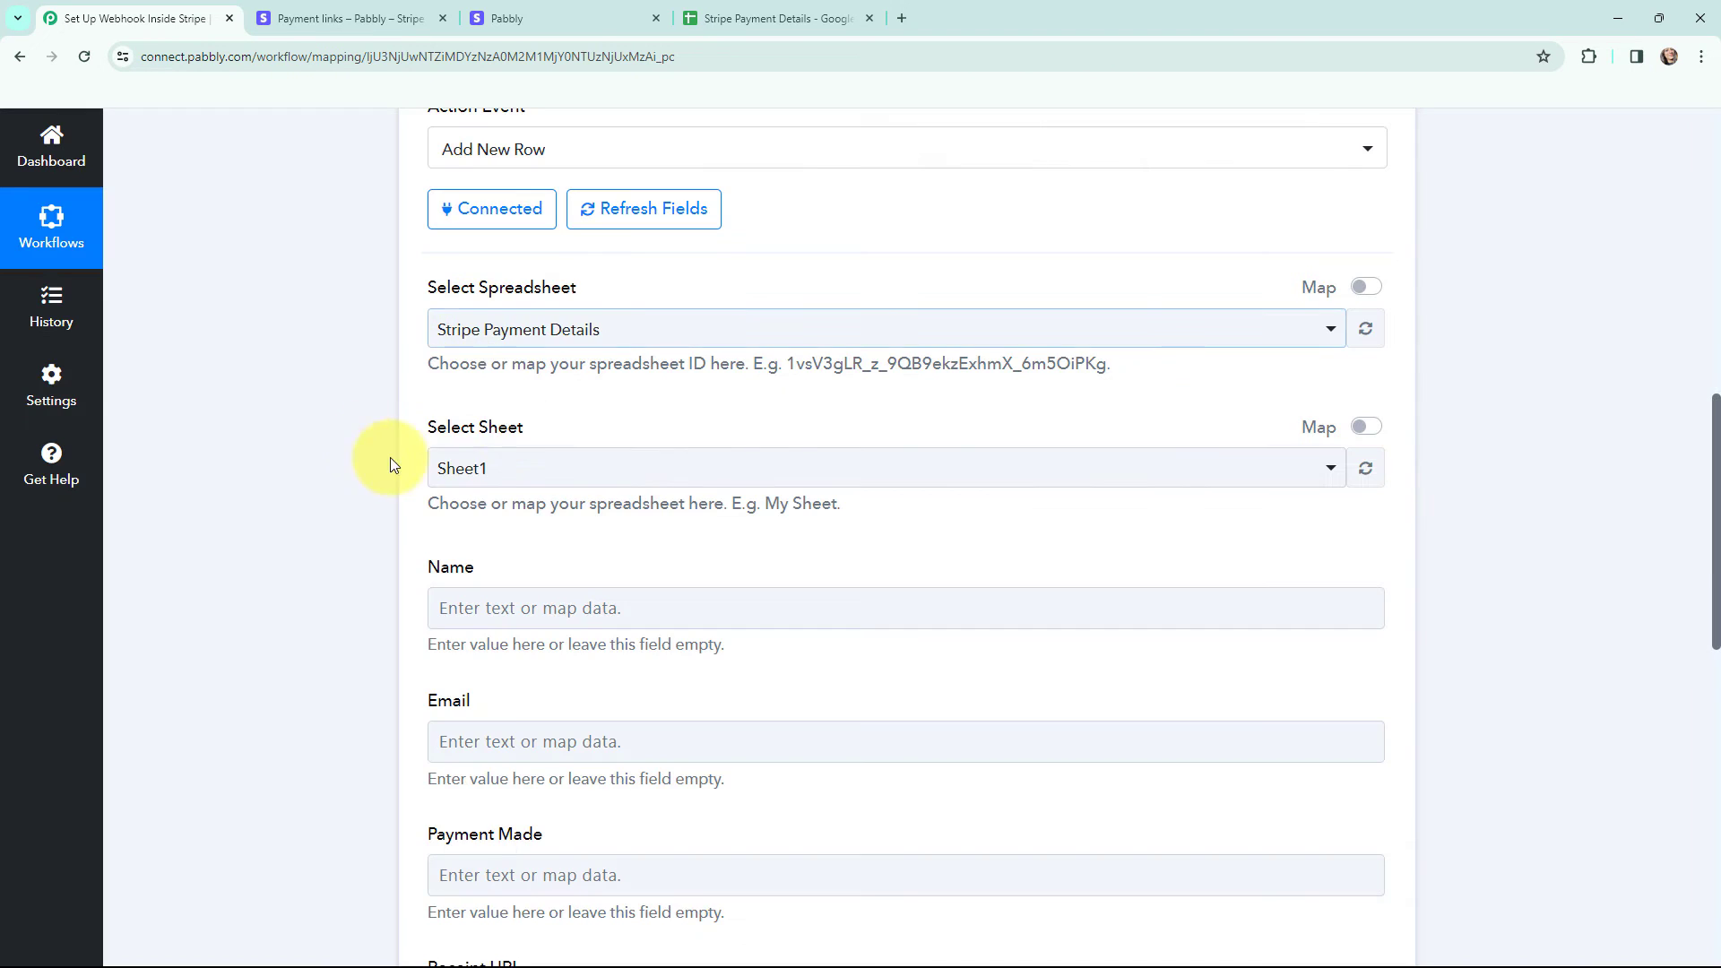
pyautogui.scroll(-4, 398, 382)
# - Map the Stripe Billing Details Name into the Name field
pyautogui.click(501, 250)
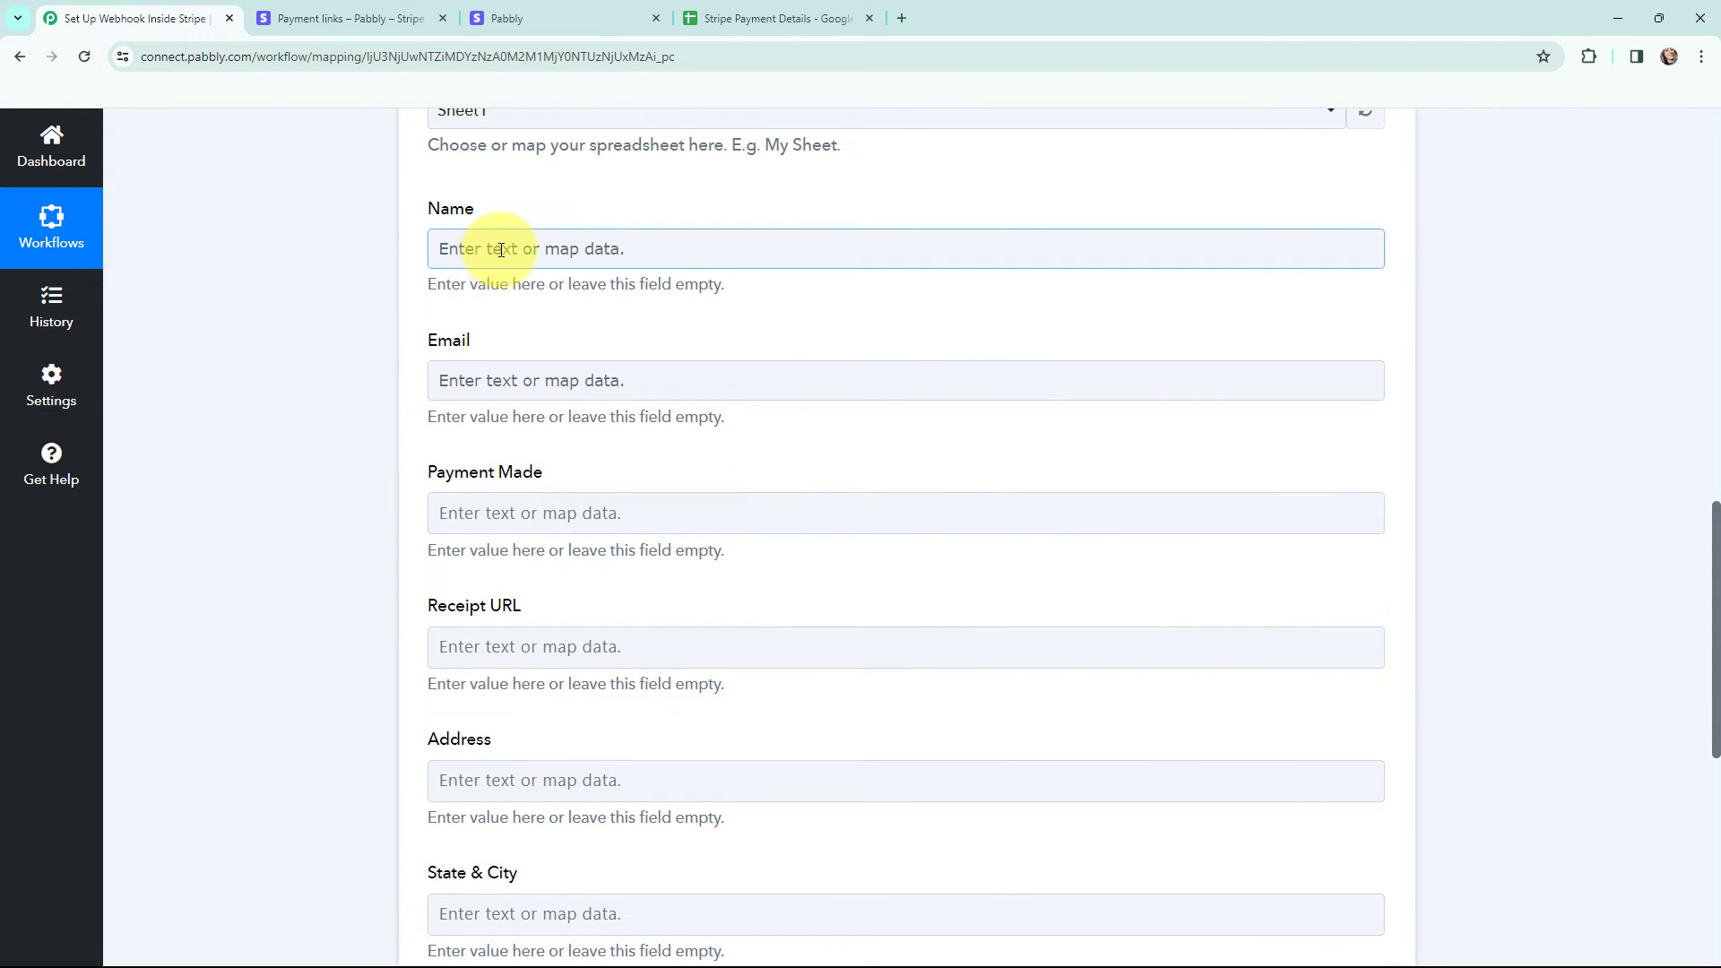
pyautogui.click(569, 412)
pyautogui.scroll(-5, 852, 609)
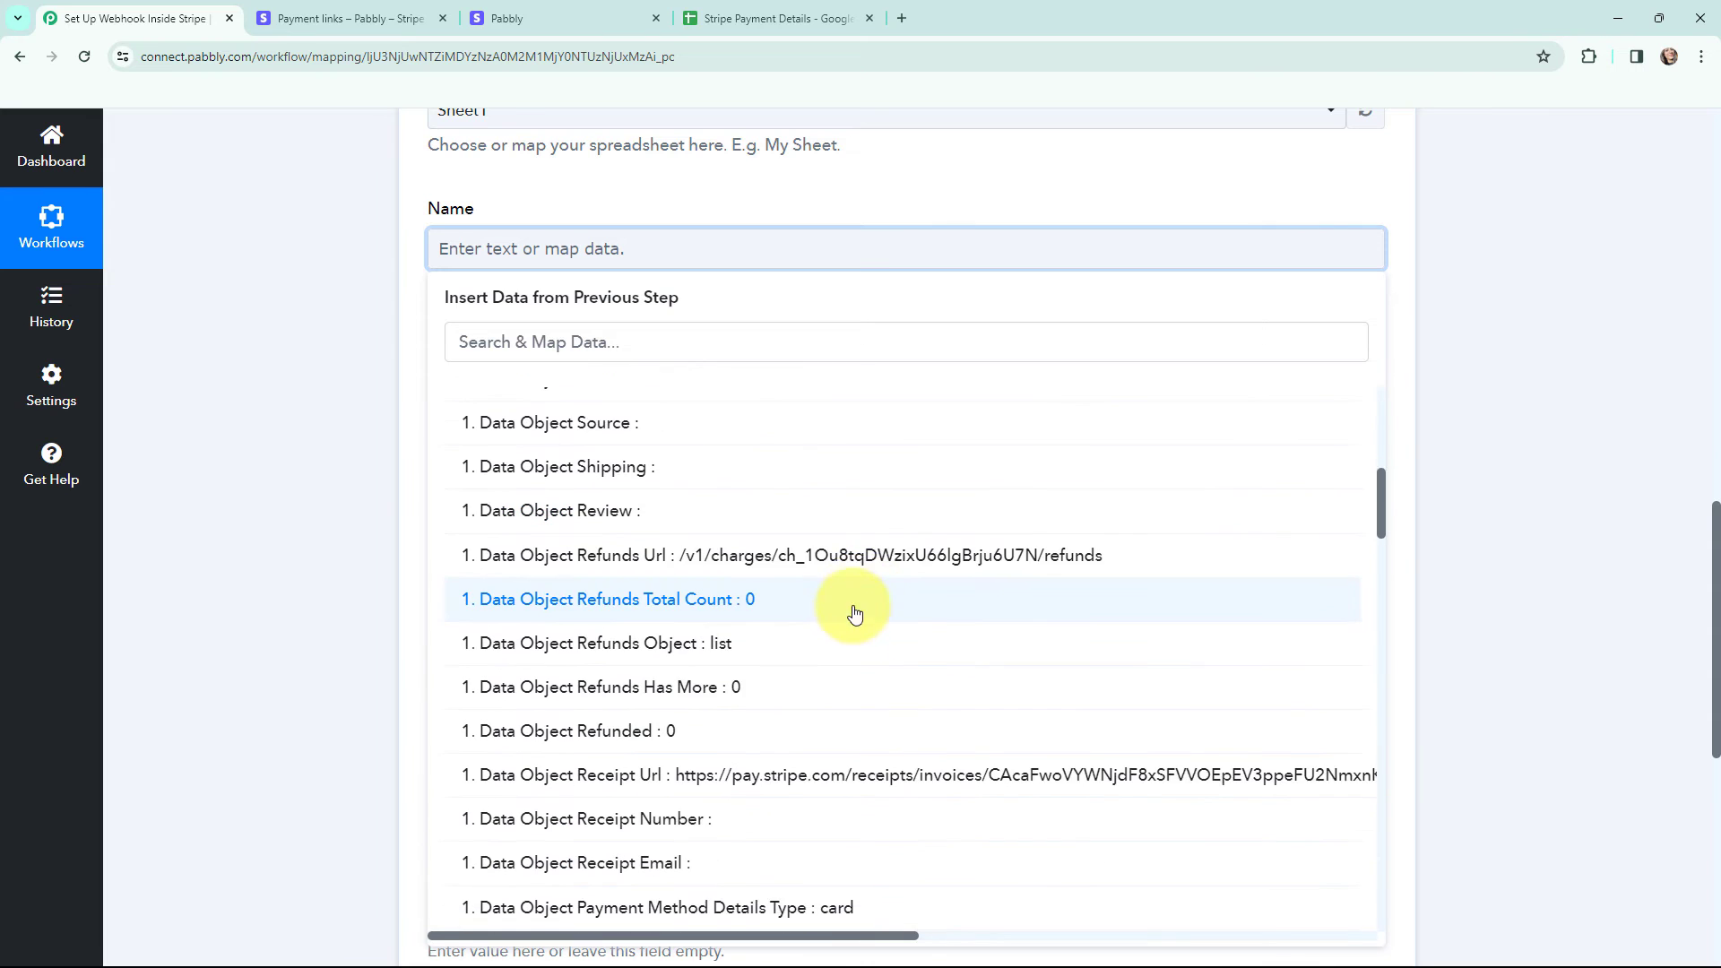
pyautogui.scroll(-20, 855, 613)
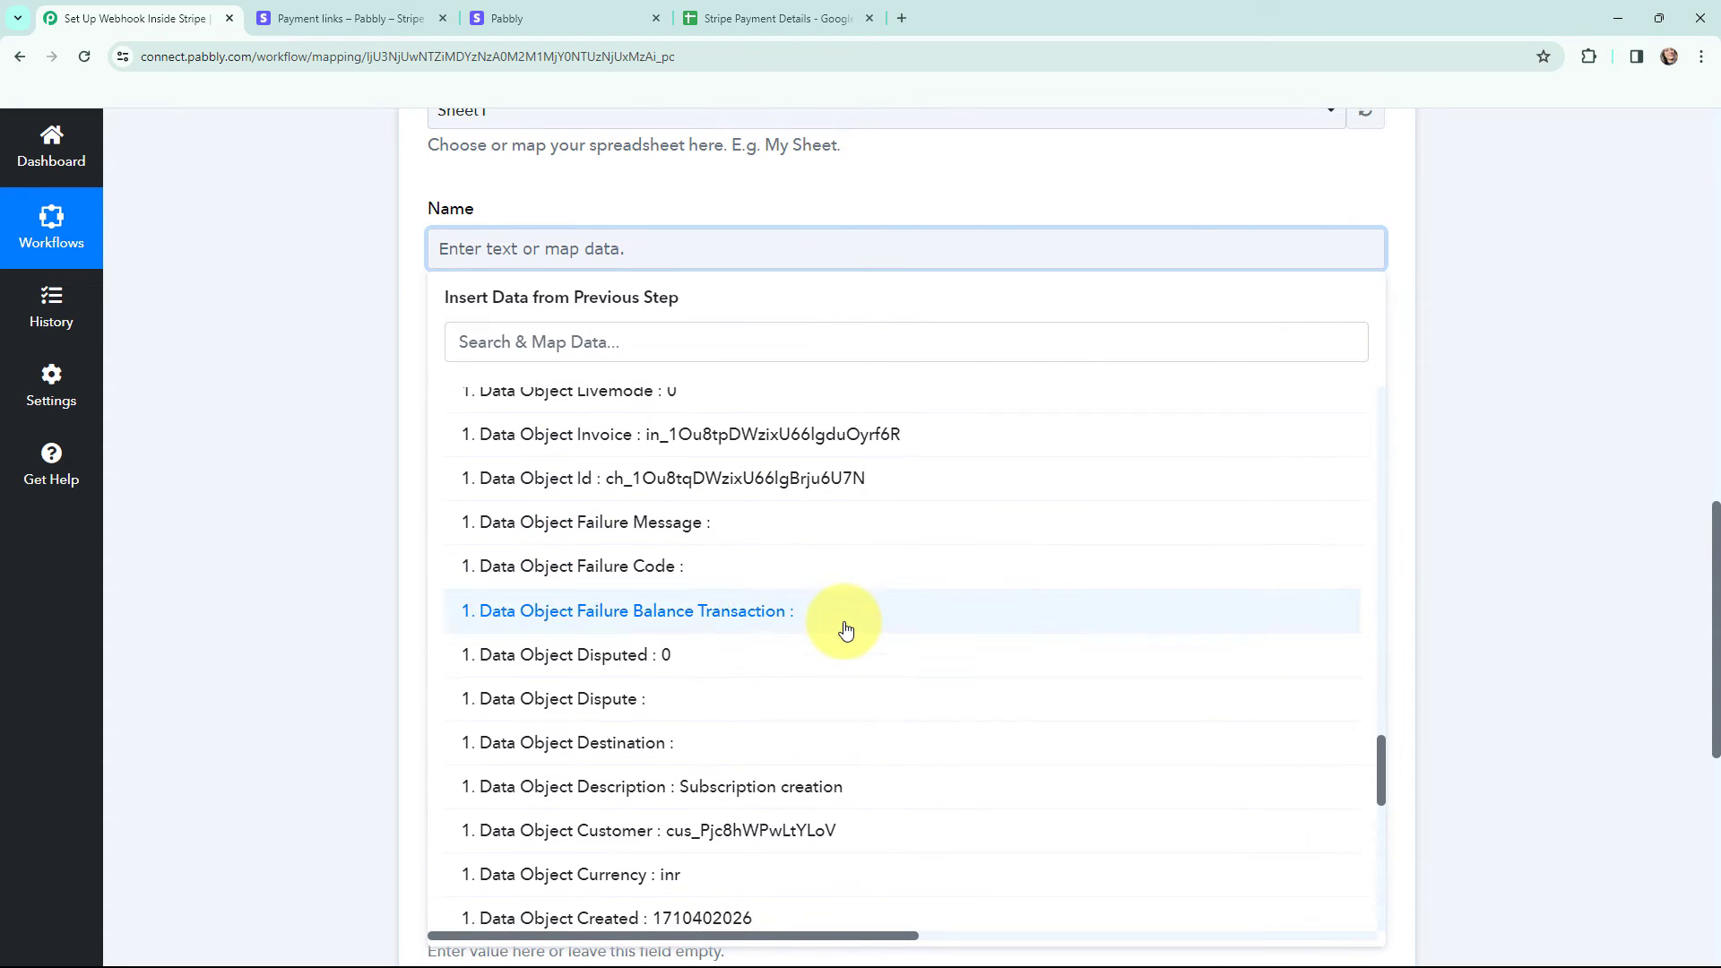
pyautogui.scroll(-5, 846, 630)
pyautogui.click(847, 642)
# - Map the Stripe Billing Details Email into the Email field
pyautogui.click(267, 402)
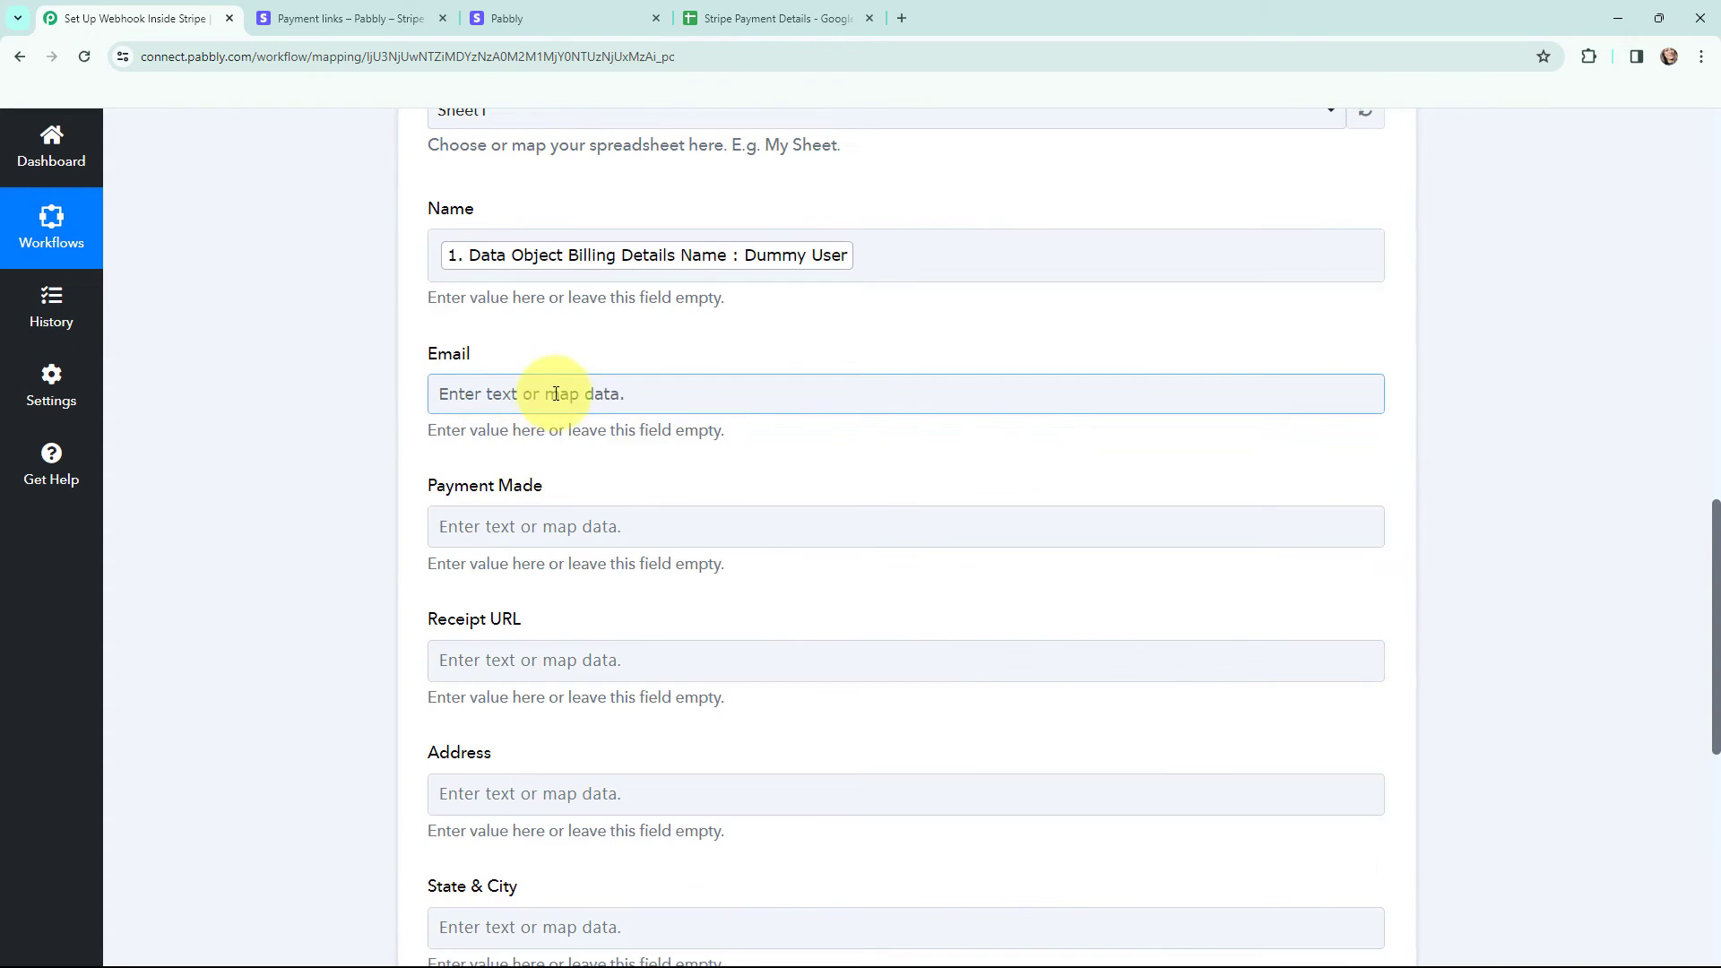
pyautogui.click(556, 394)
pyautogui.click(615, 557)
pyautogui.scroll(-10, 703, 541)
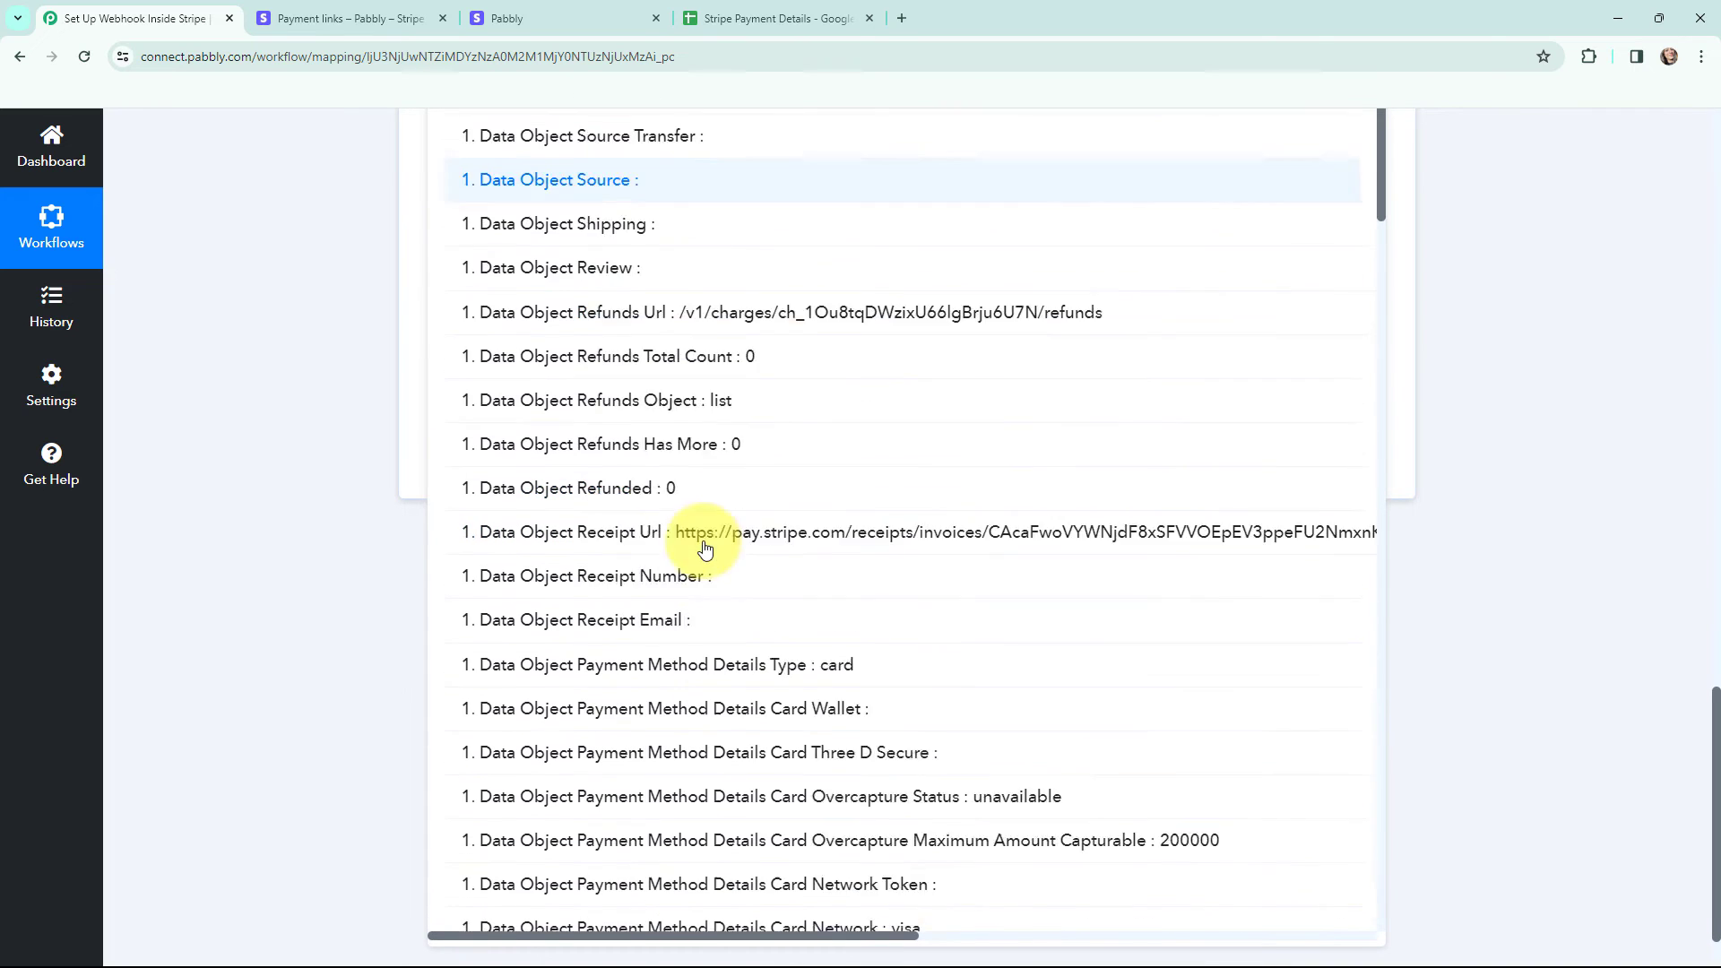
pyautogui.scroll(-18, 705, 549)
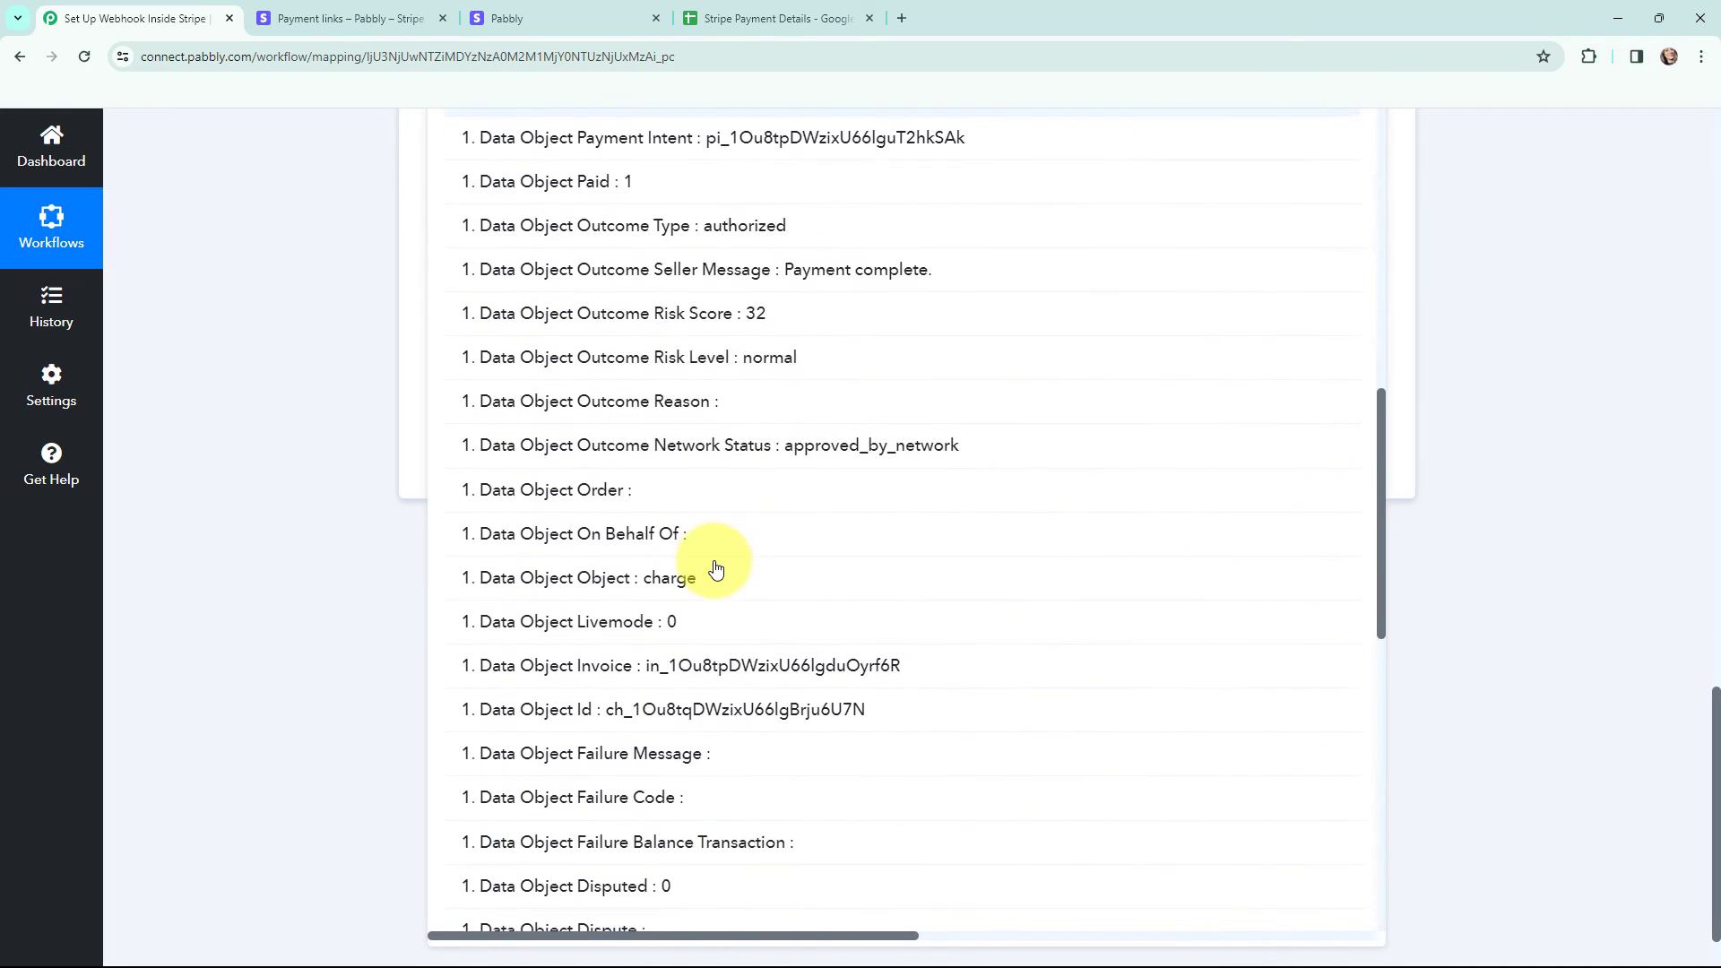
pyautogui.scroll(-10, 717, 619)
pyautogui.click(734, 480)
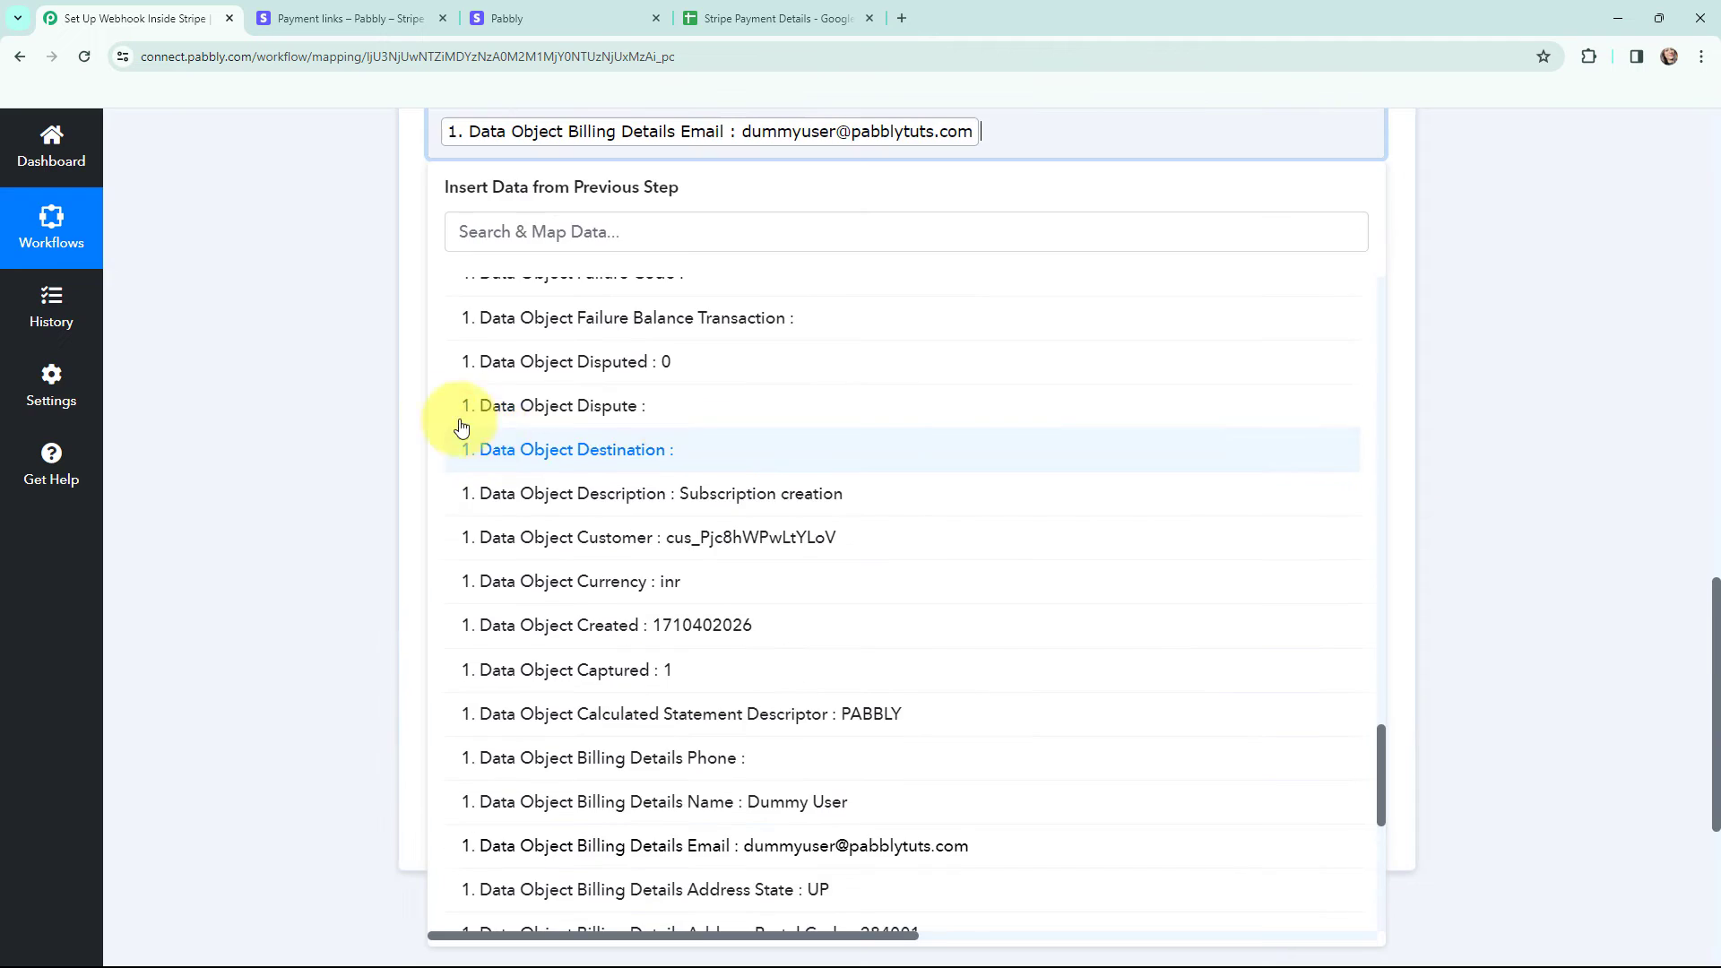
pyautogui.click(299, 405)
# - Fill Payment Made with the Number Formatter Result of 2000
pyautogui.scroll(1, 324, 412)
pyautogui.click(503, 377)
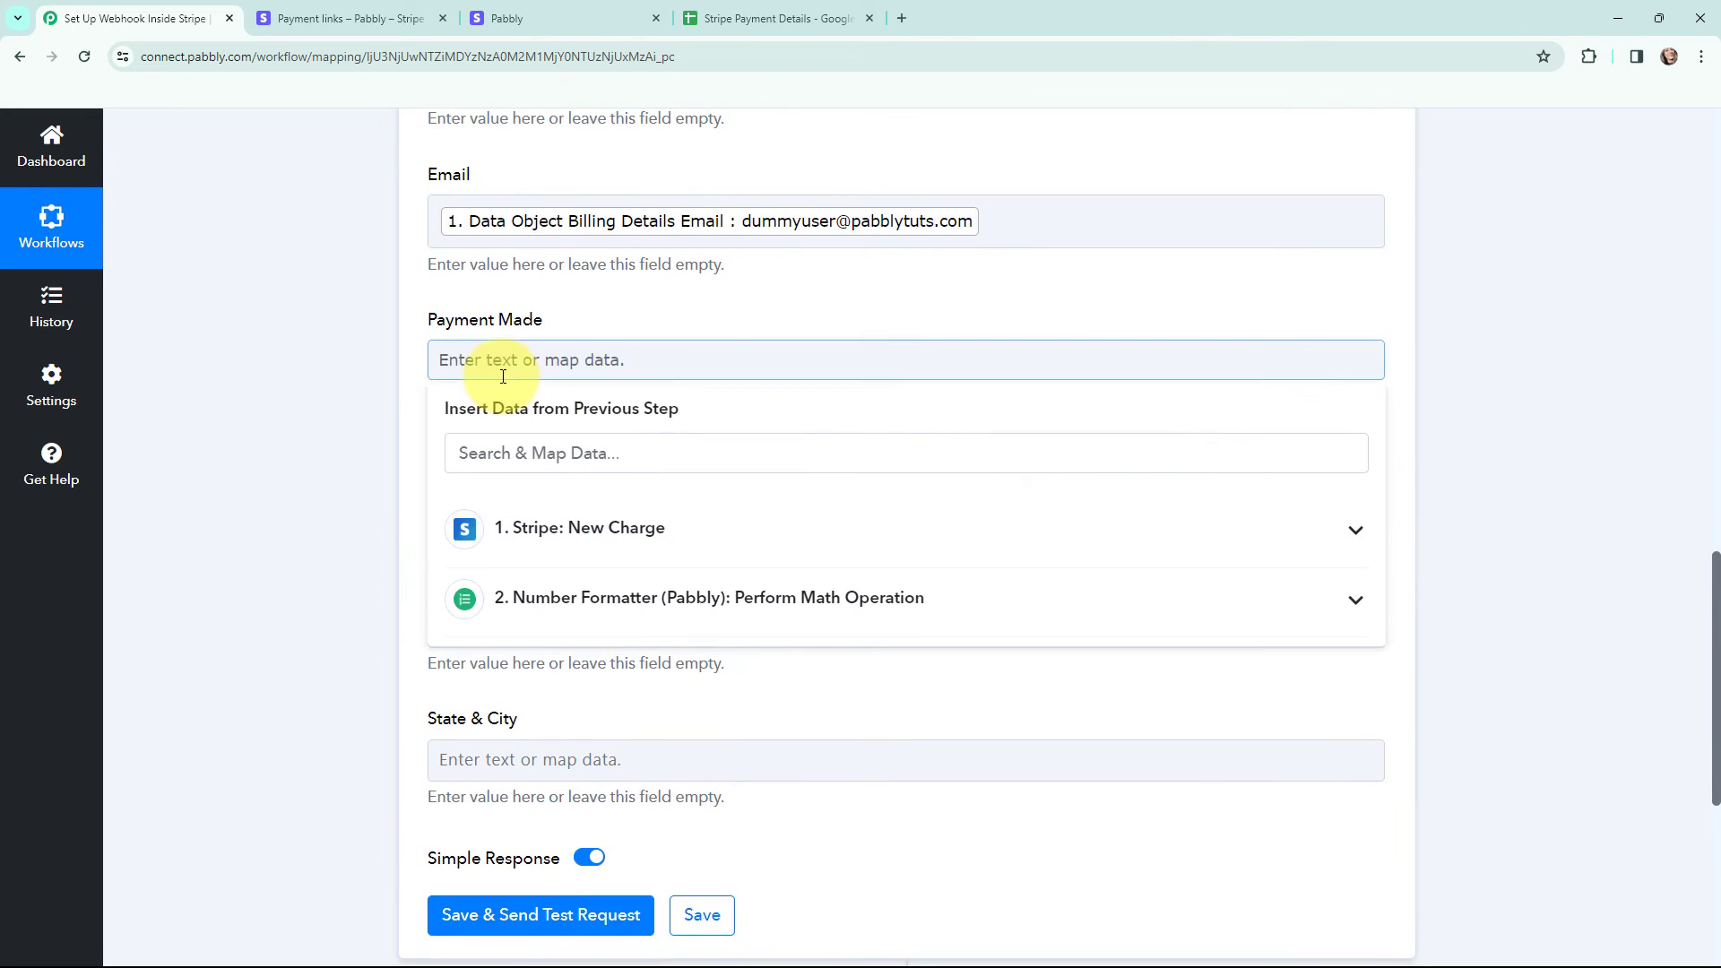
pyautogui.click(547, 542)
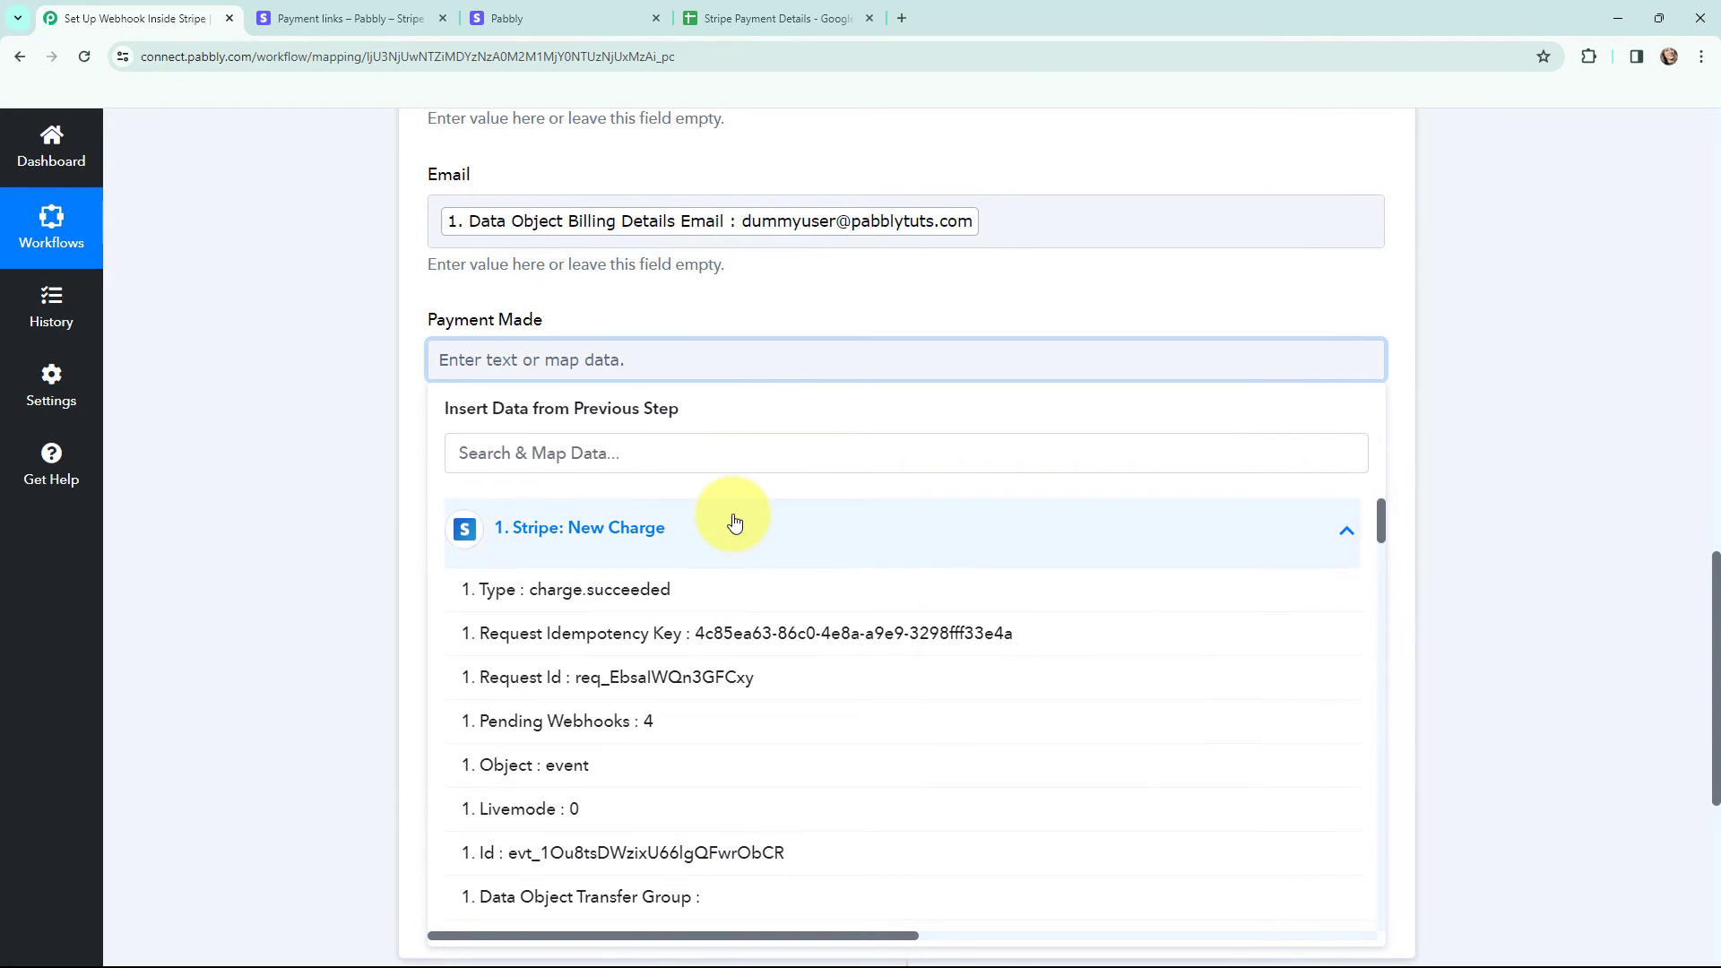
pyautogui.click(544, 364)
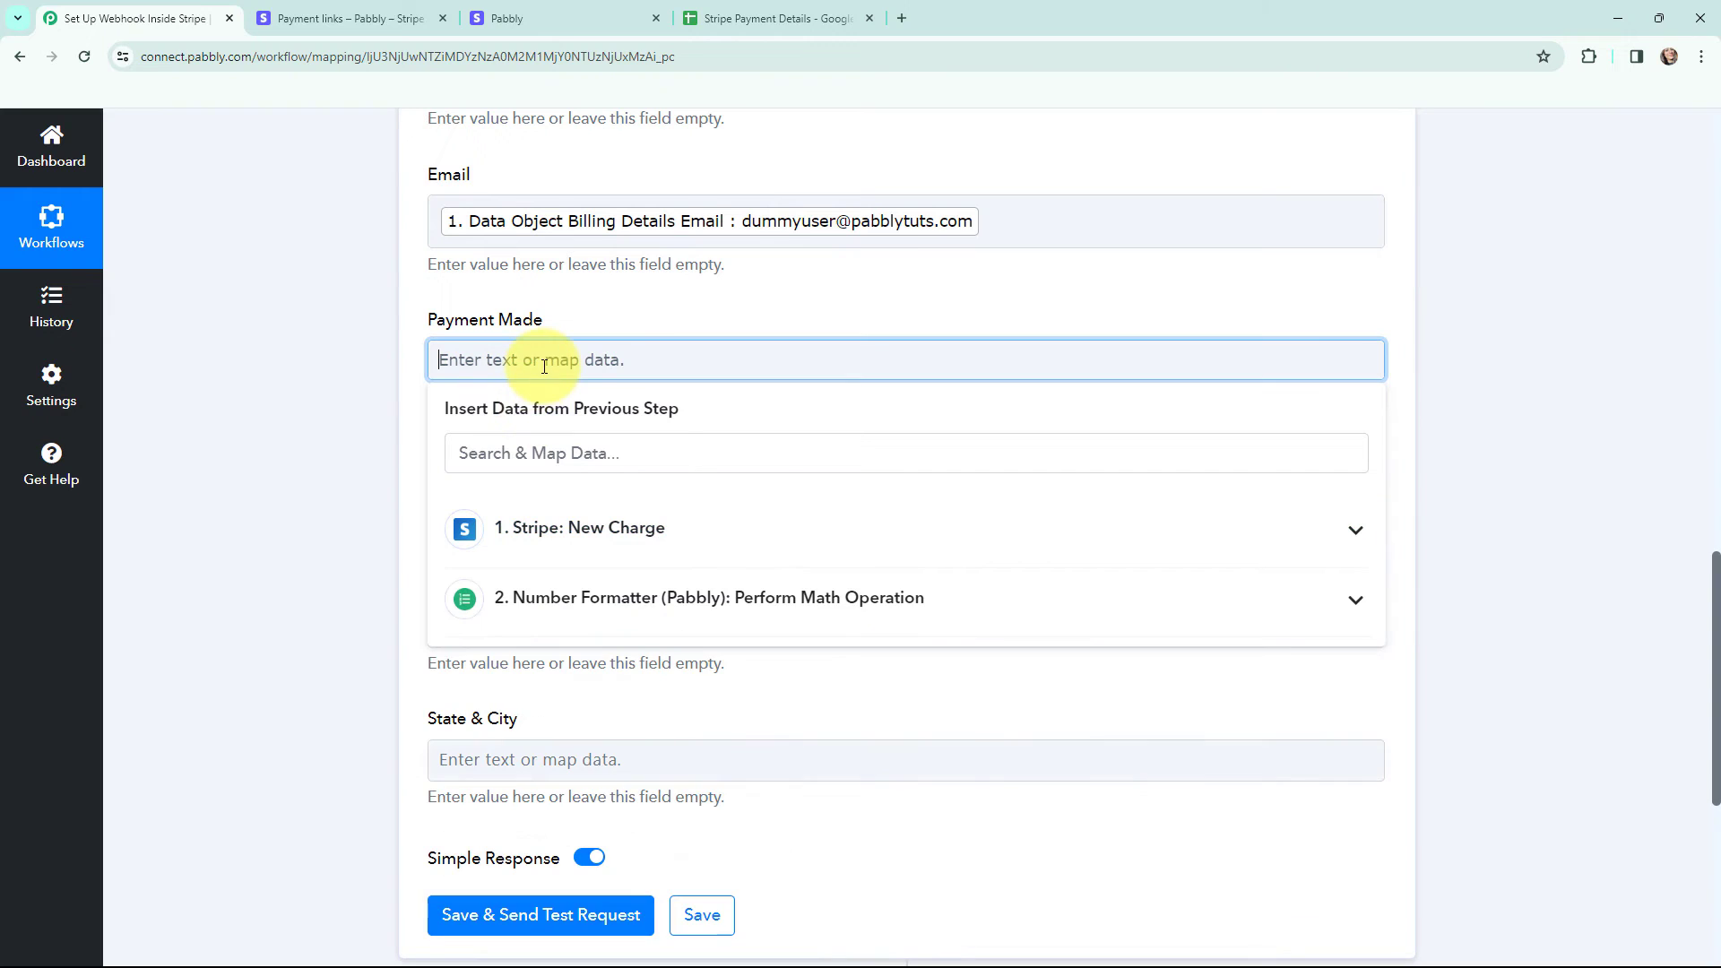
pyautogui.click(587, 597)
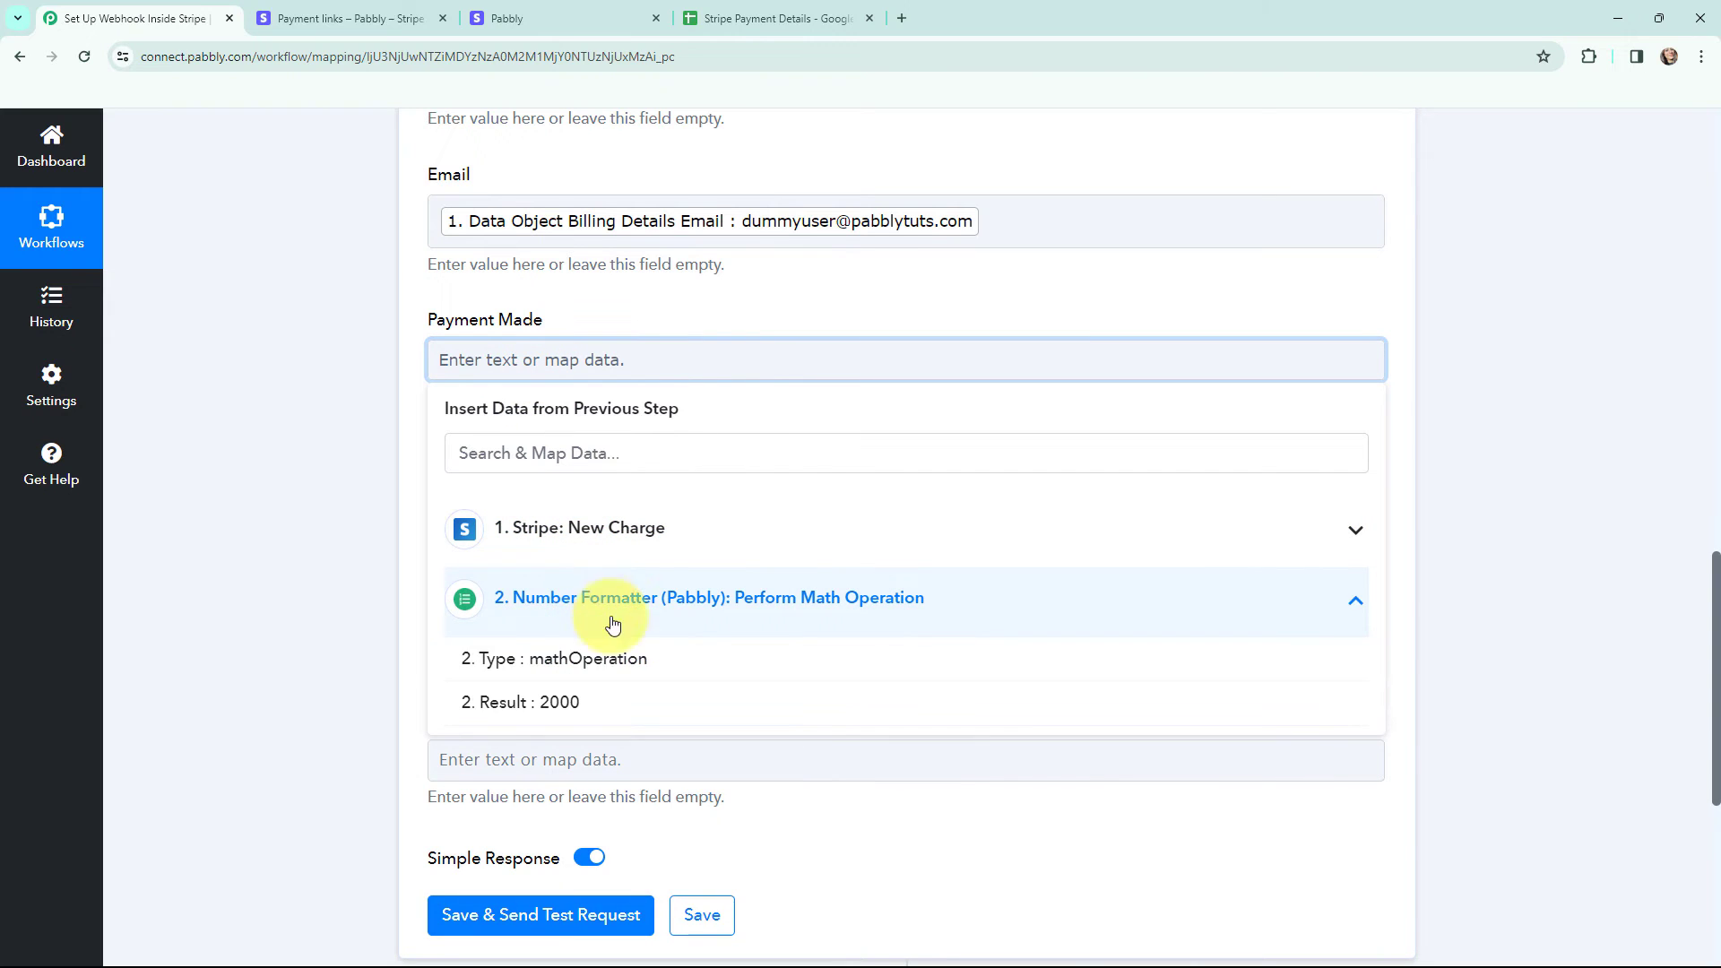
pyautogui.click(572, 700)
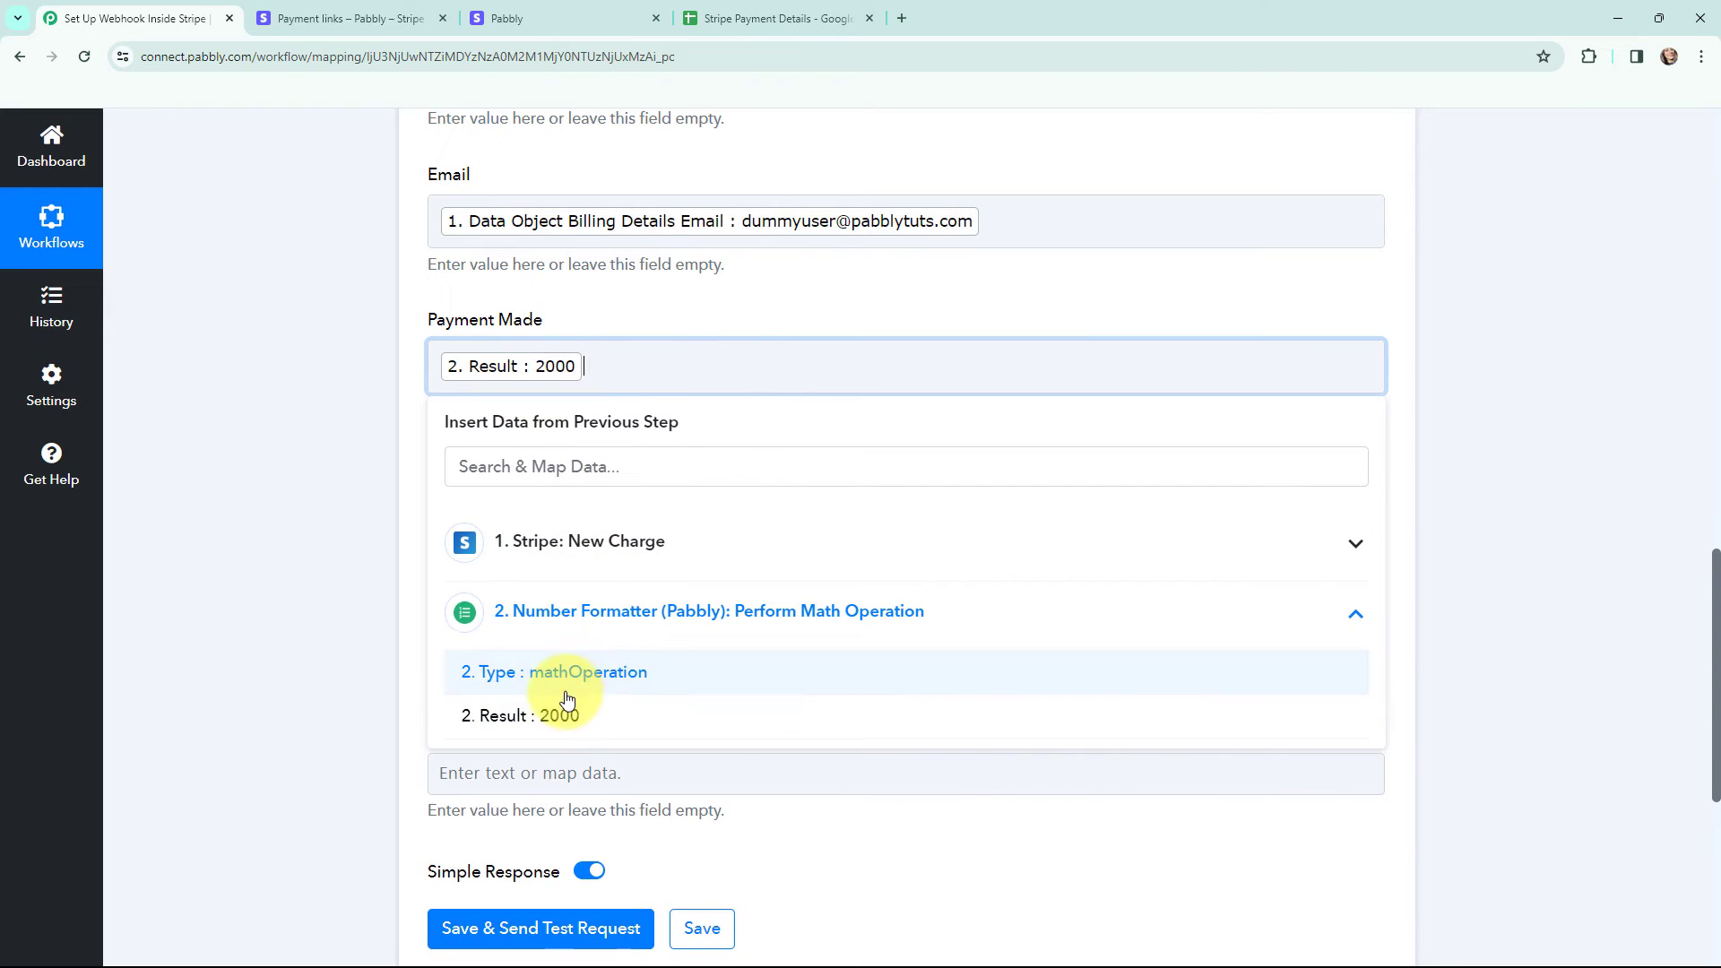
pyautogui.click(318, 409)
pyautogui.scroll(-2, 317, 407)
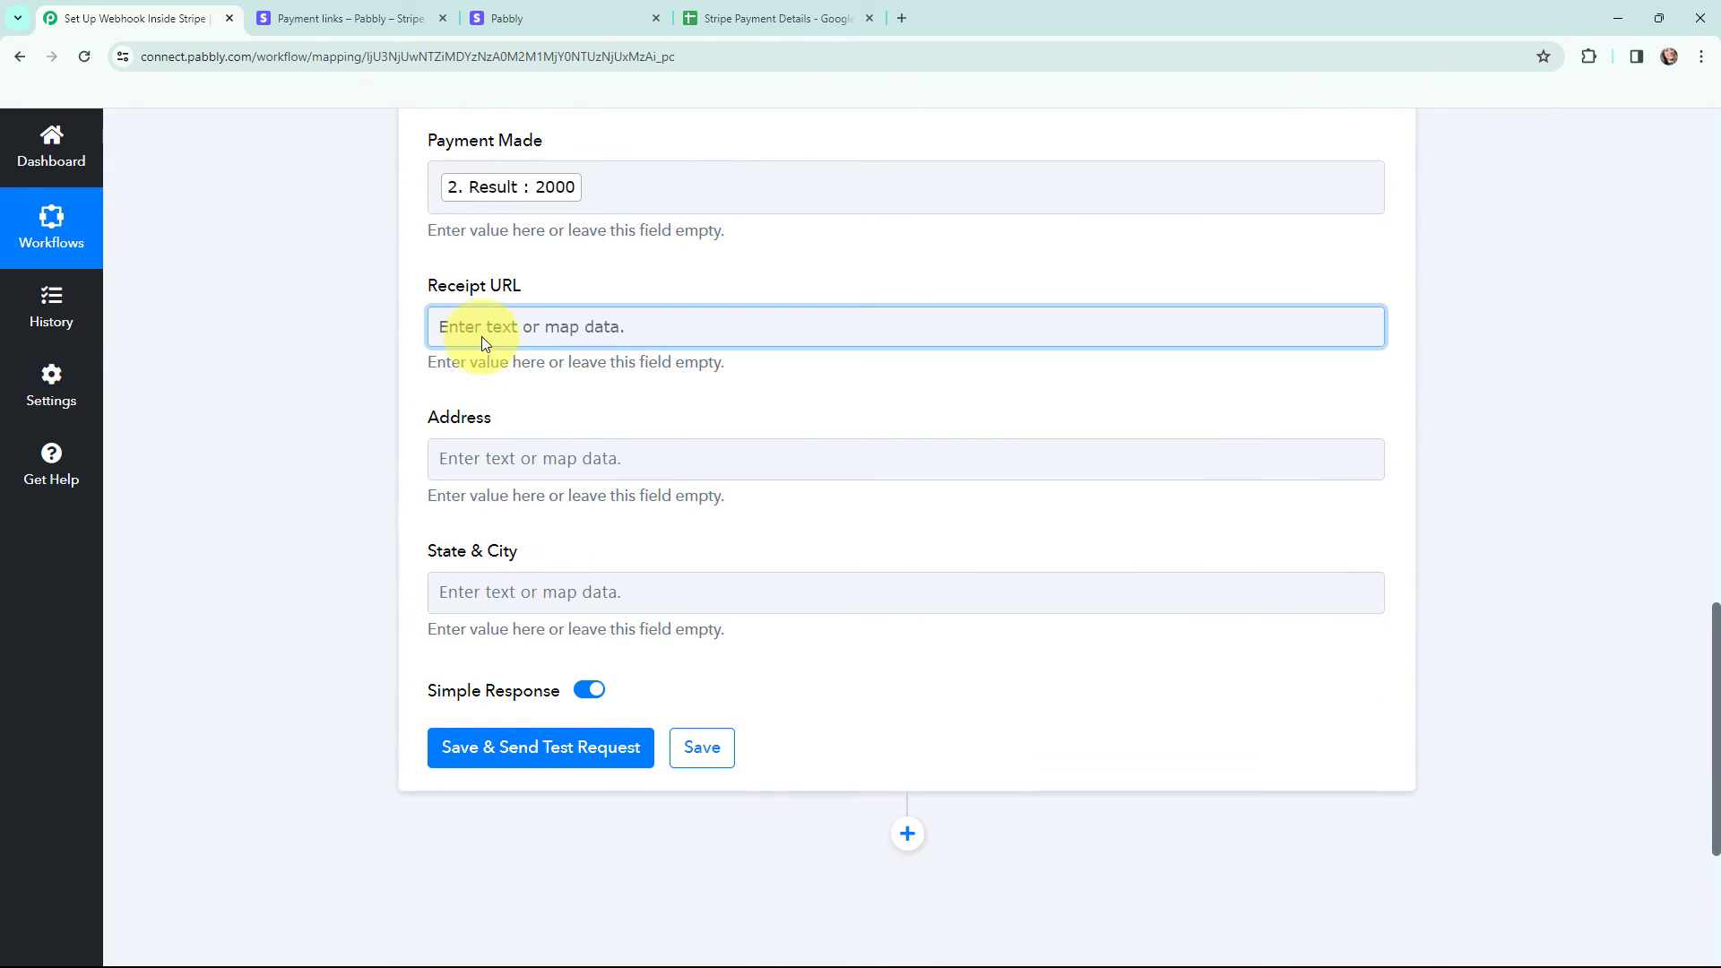
# - Map the Stripe Data Object Receipt Url into the Receipt URL field
pyautogui.click(454, 335)
pyautogui.click(502, 502)
pyautogui.scroll(-2, 703, 609)
pyautogui.scroll(-10, 704, 610)
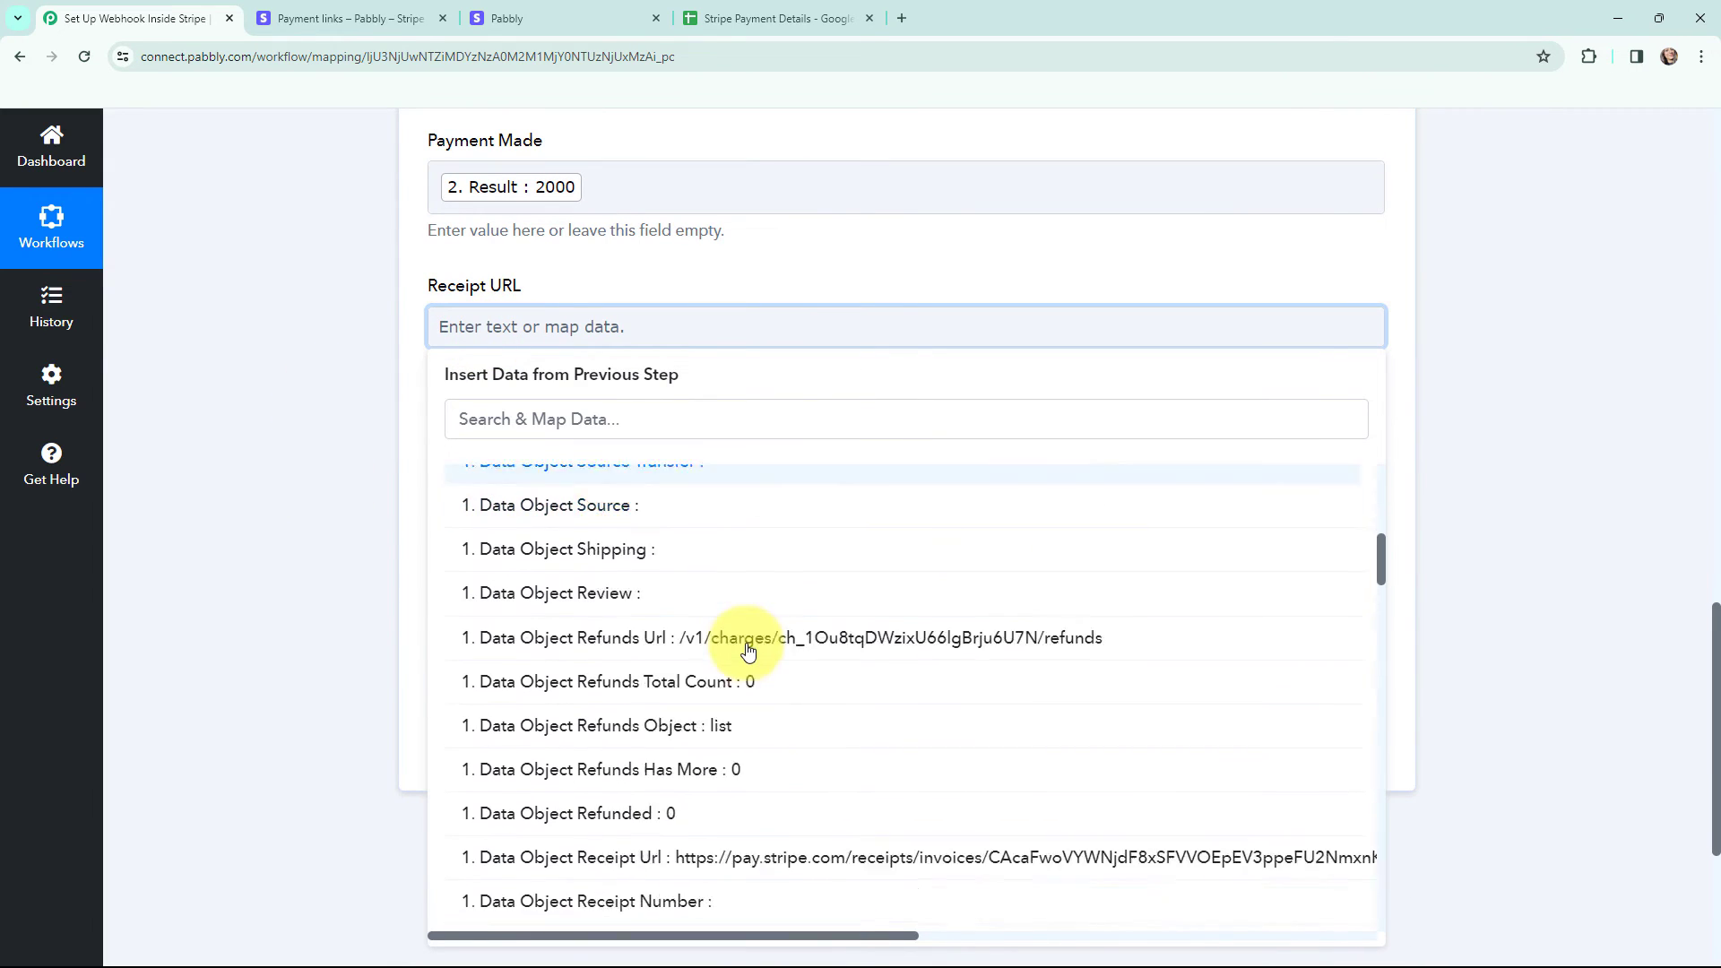
pyautogui.scroll(2, 744, 651)
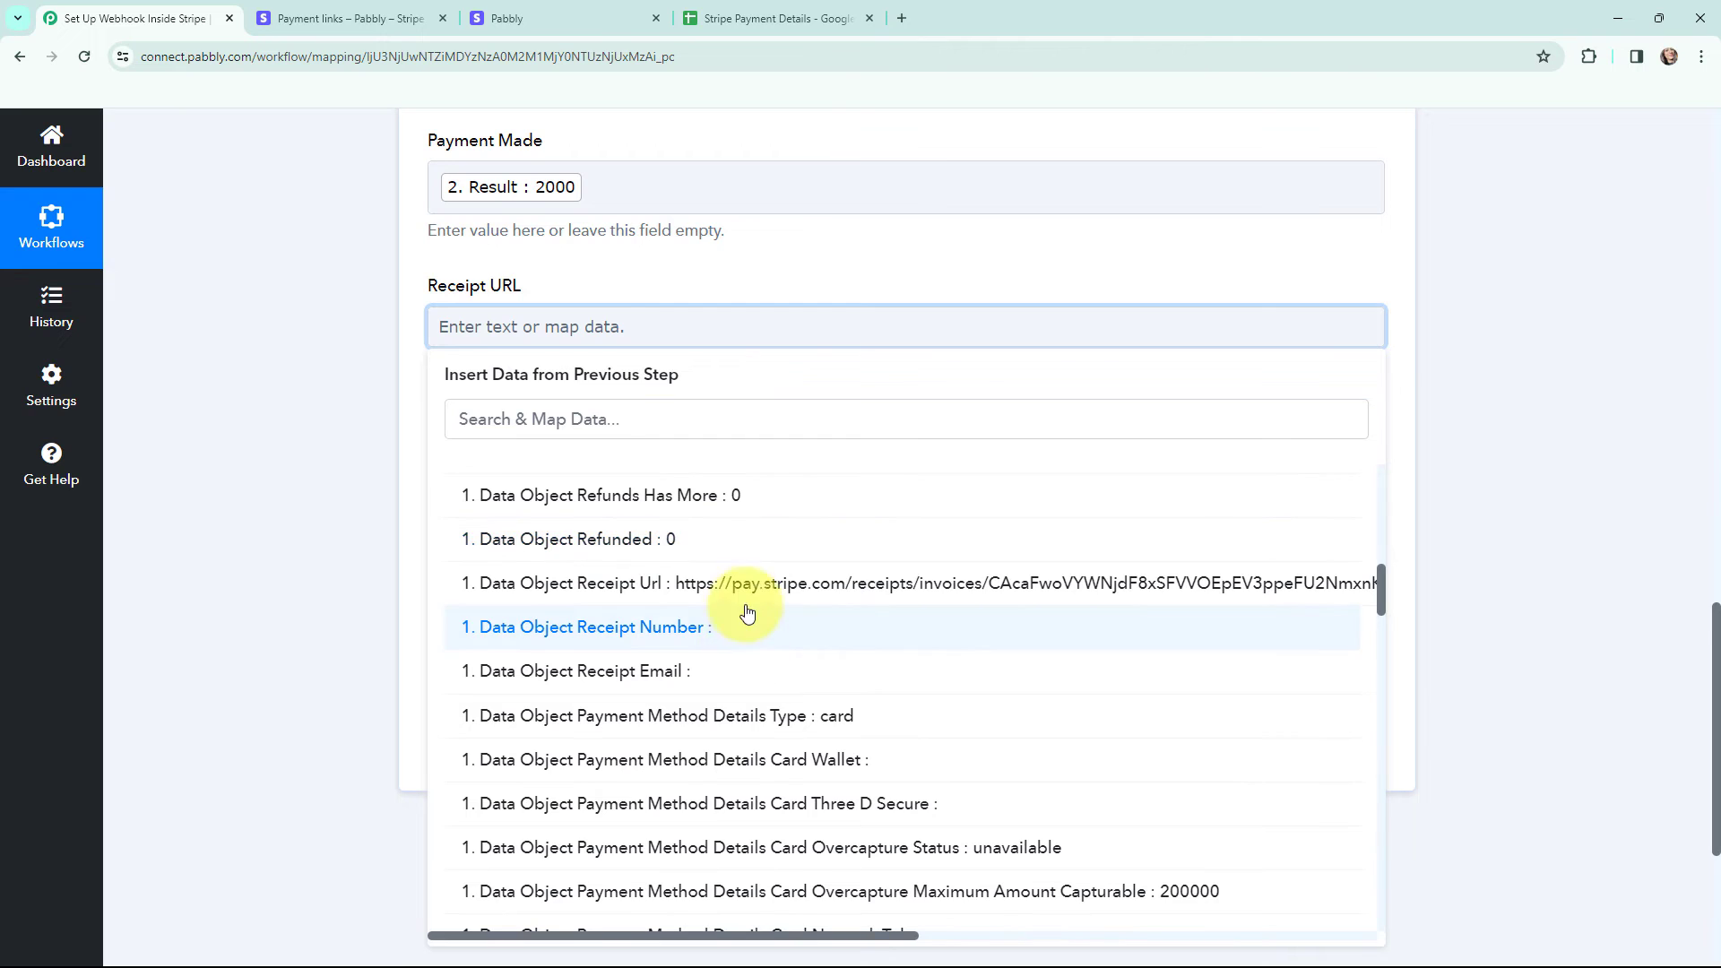
pyautogui.click(591, 584)
pyautogui.click(373, 385)
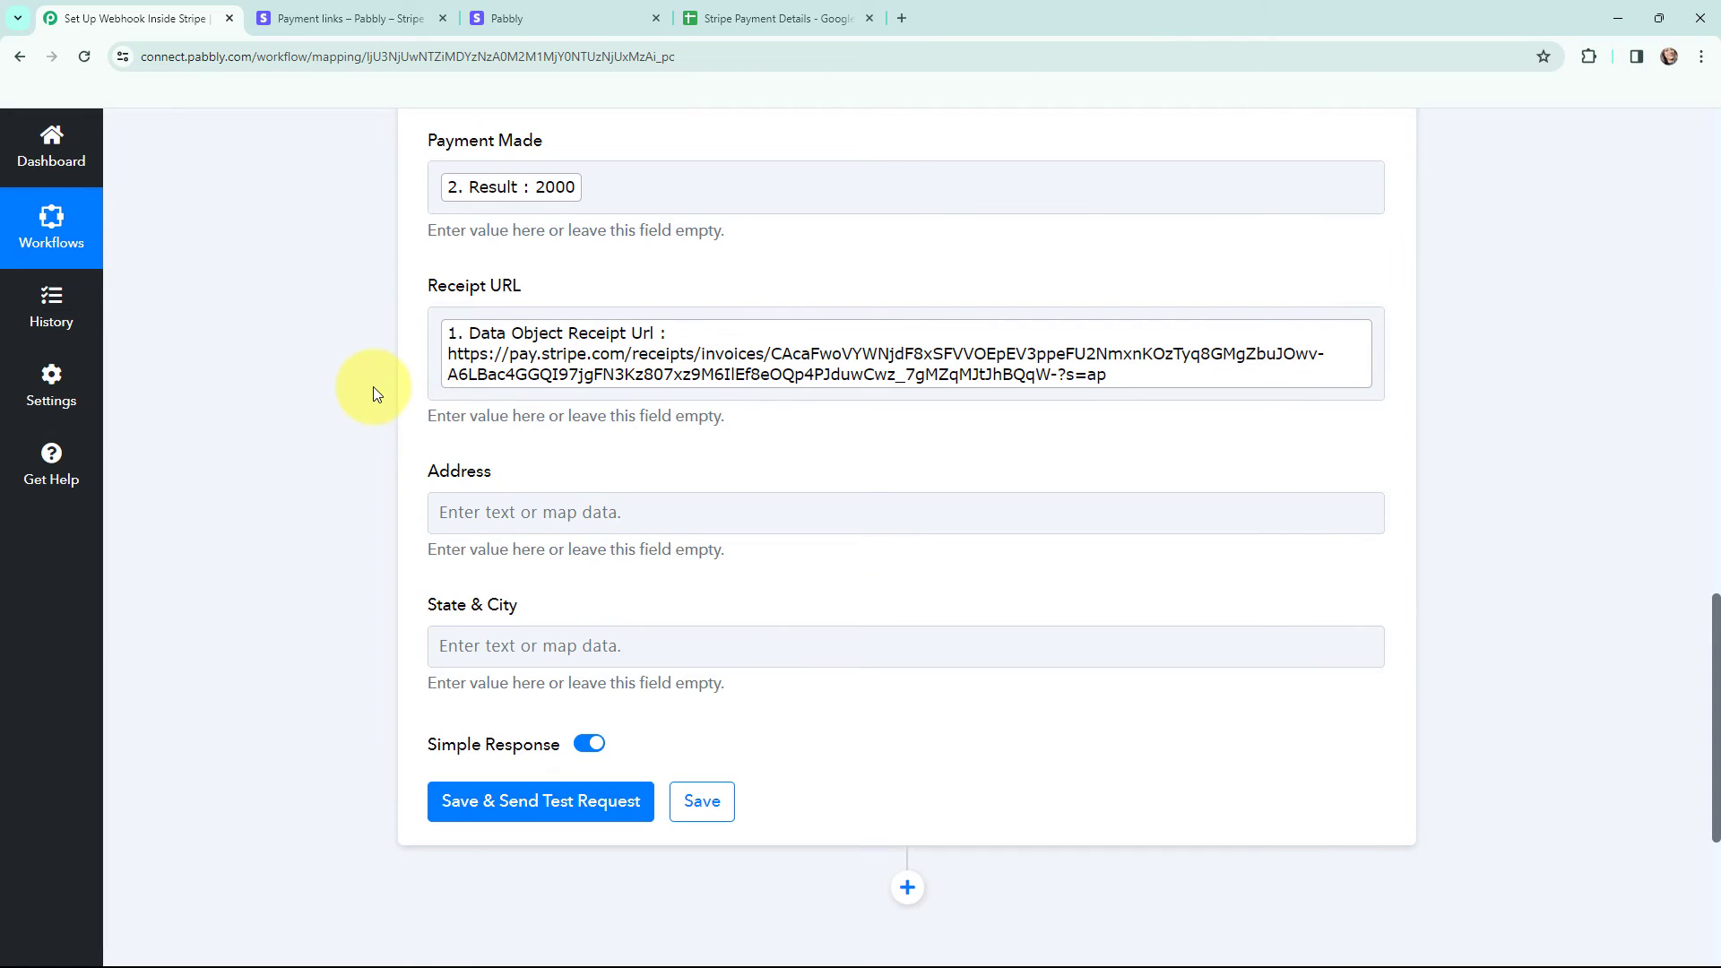
# - Map the billing Address Line1 into the Address field
pyautogui.click(506, 515)
pyautogui.click(650, 678)
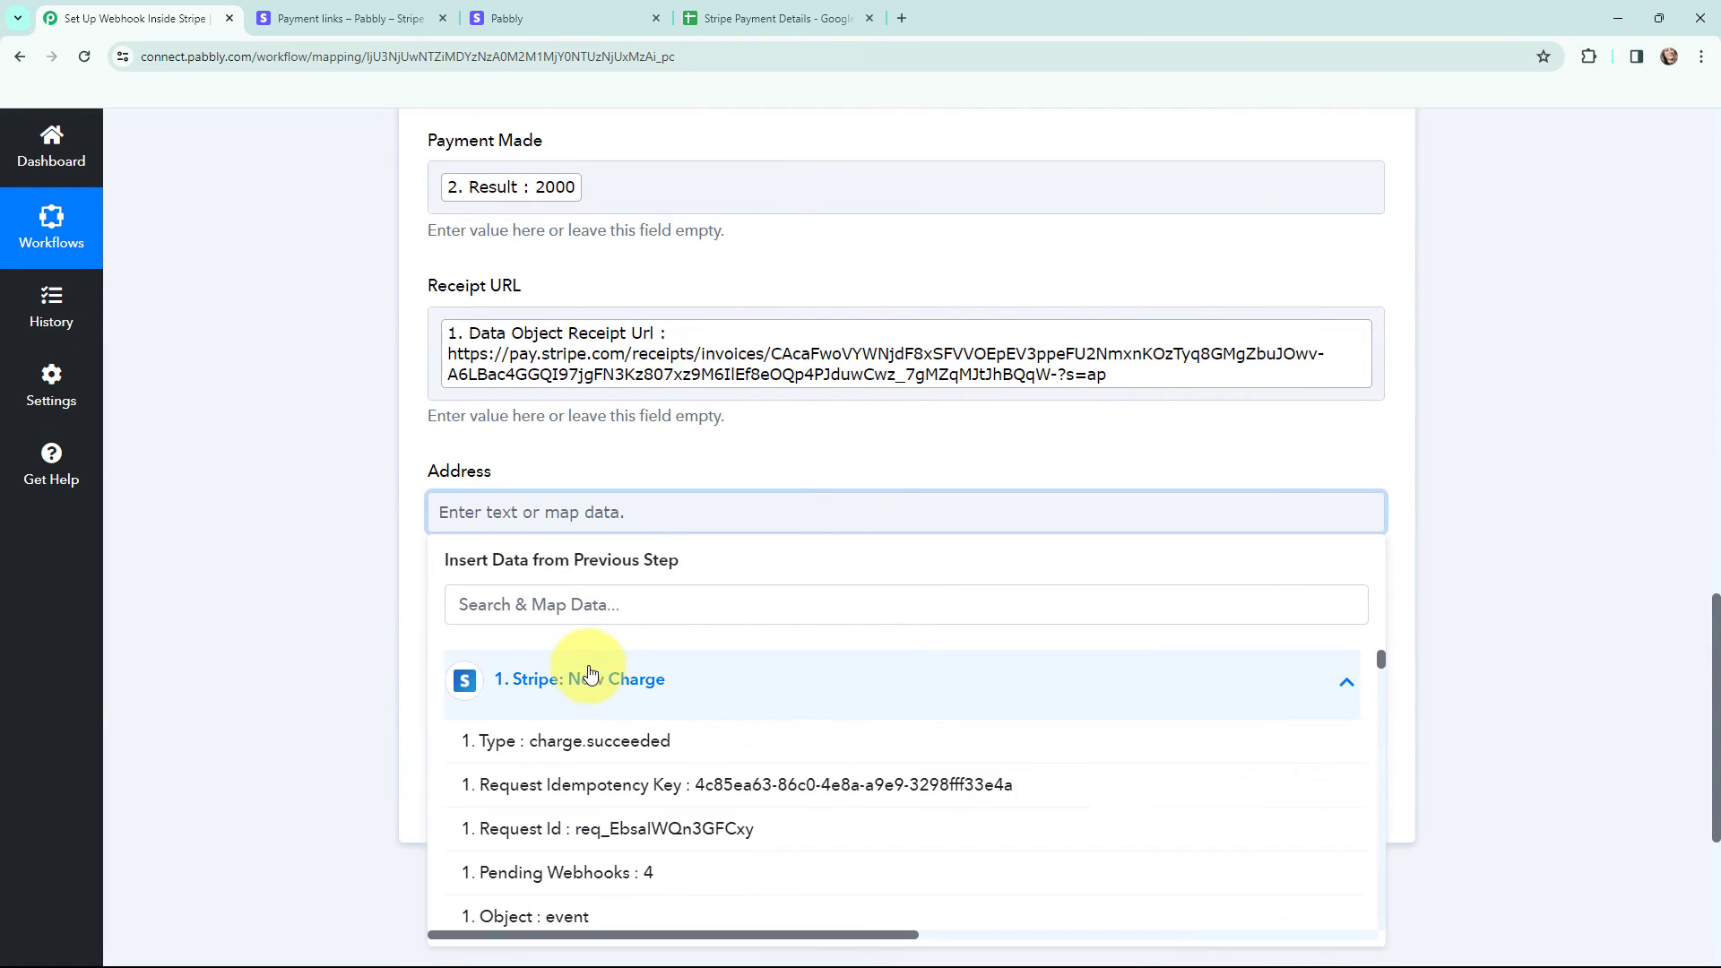
pyautogui.scroll(-10, 654, 481)
pyautogui.scroll(-15, 697, 563)
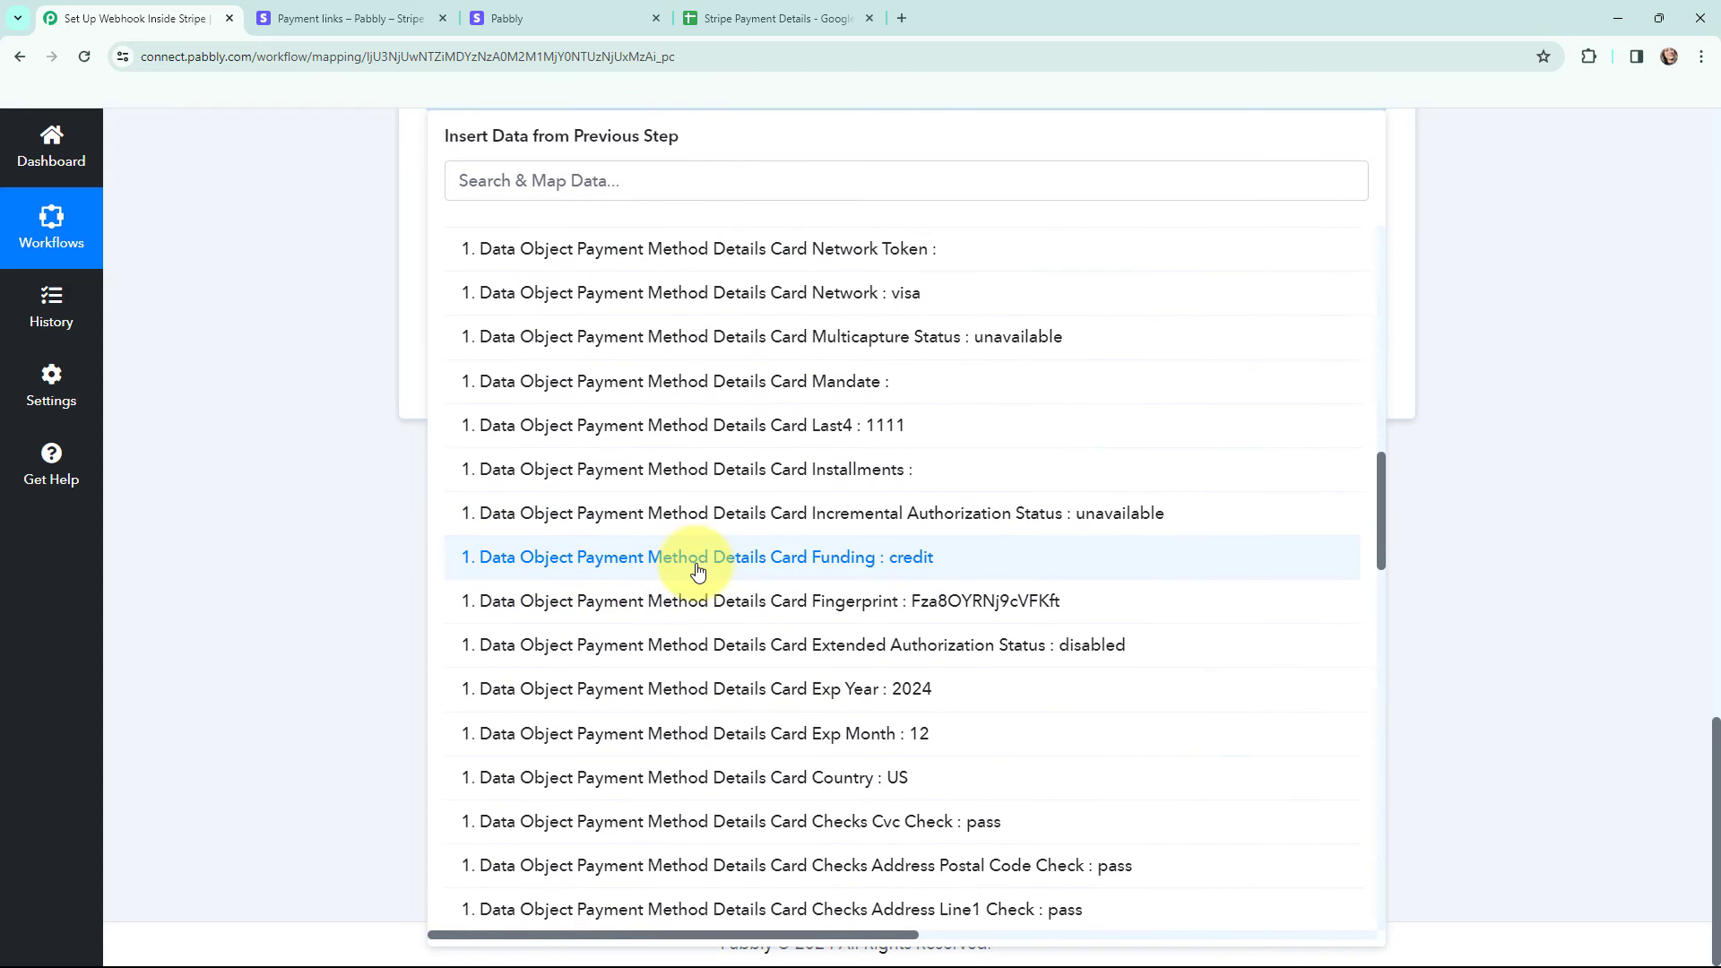
pyautogui.scroll(-10, 700, 572)
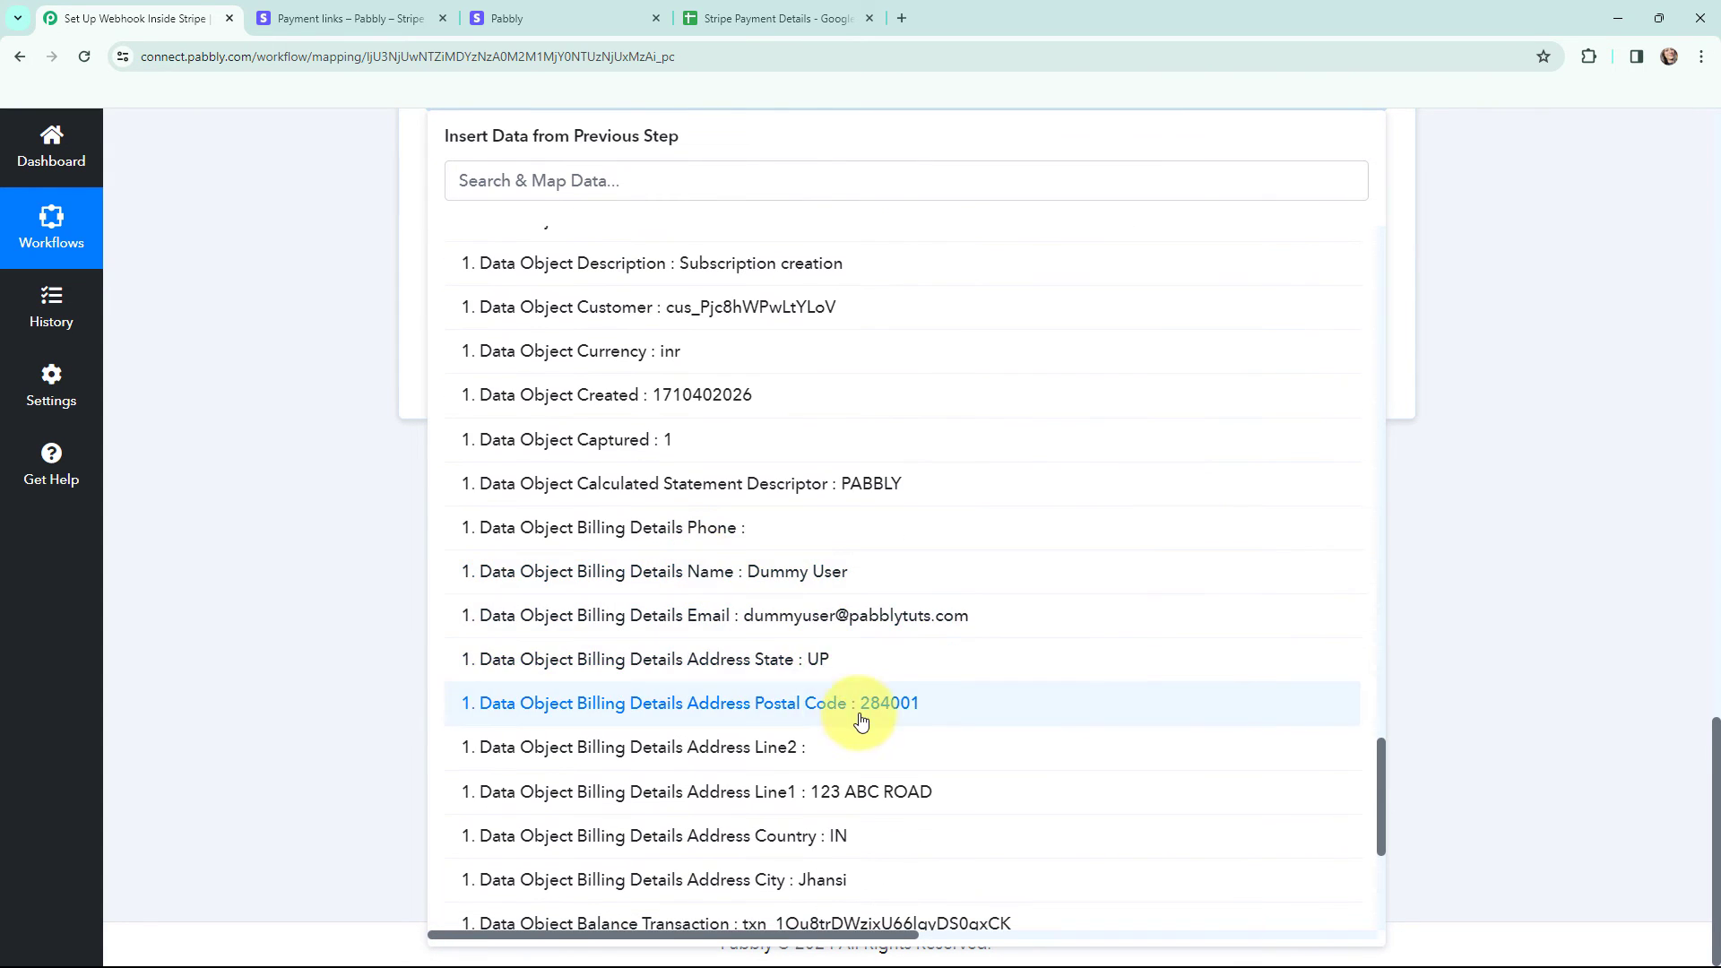
pyautogui.click(859, 794)
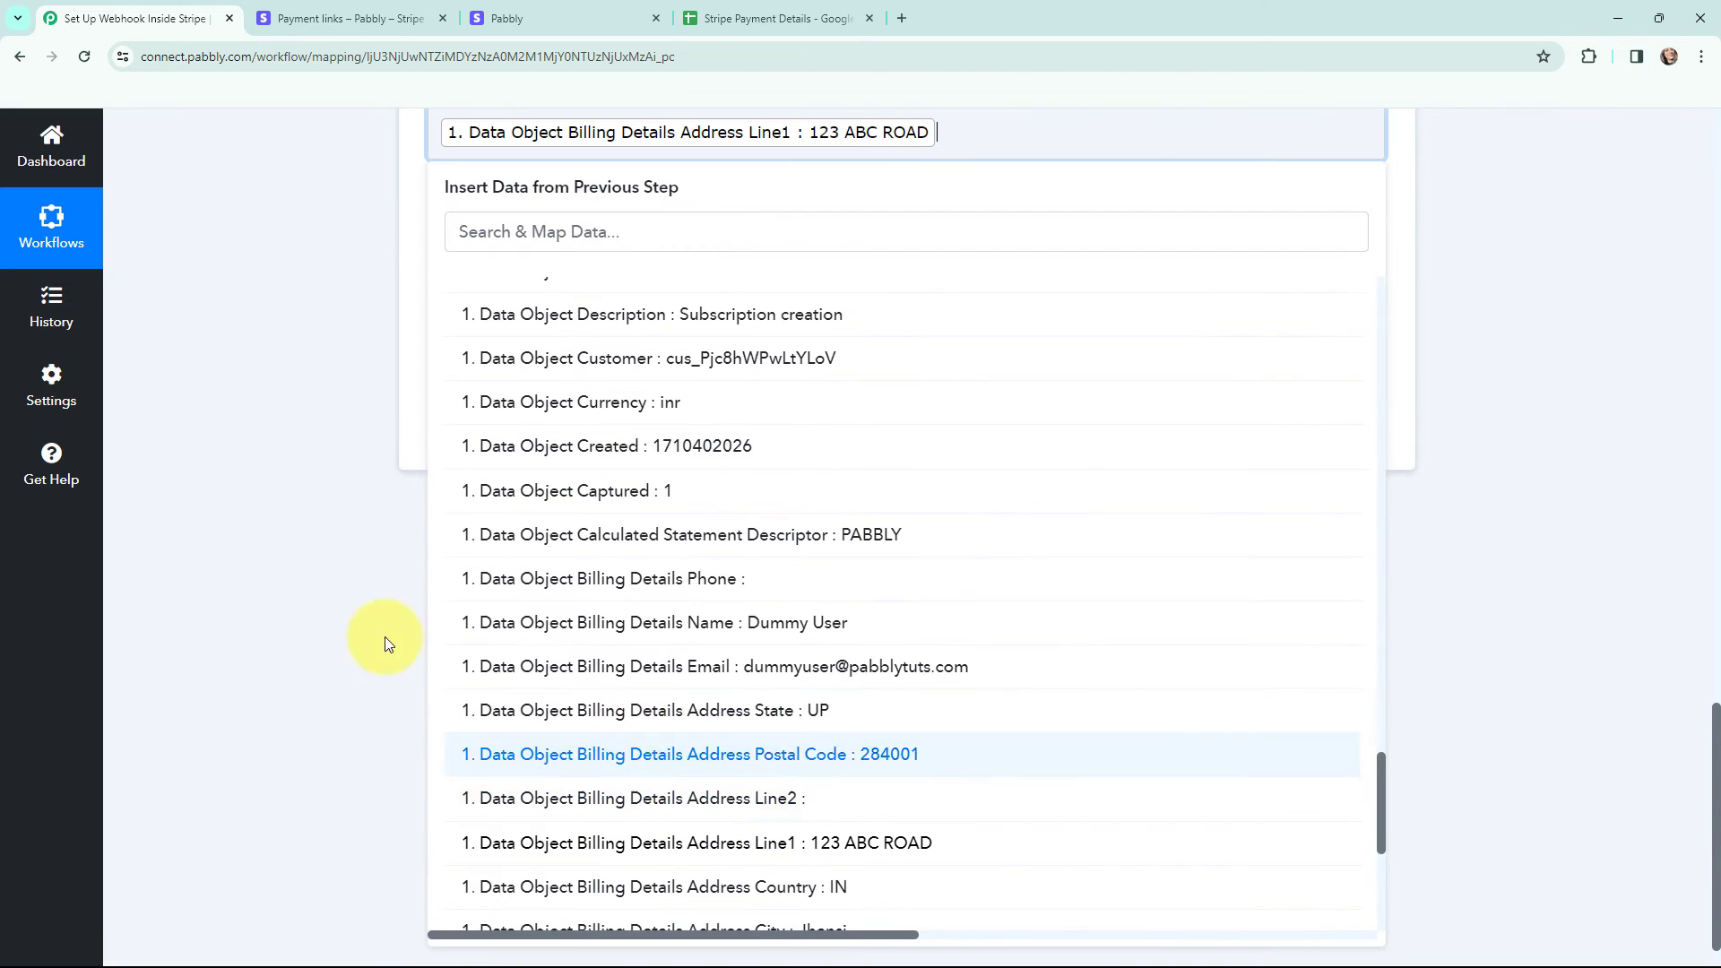
pyautogui.click(289, 509)
# - Map the billing address State and City into the State & City field
pyautogui.click(495, 277)
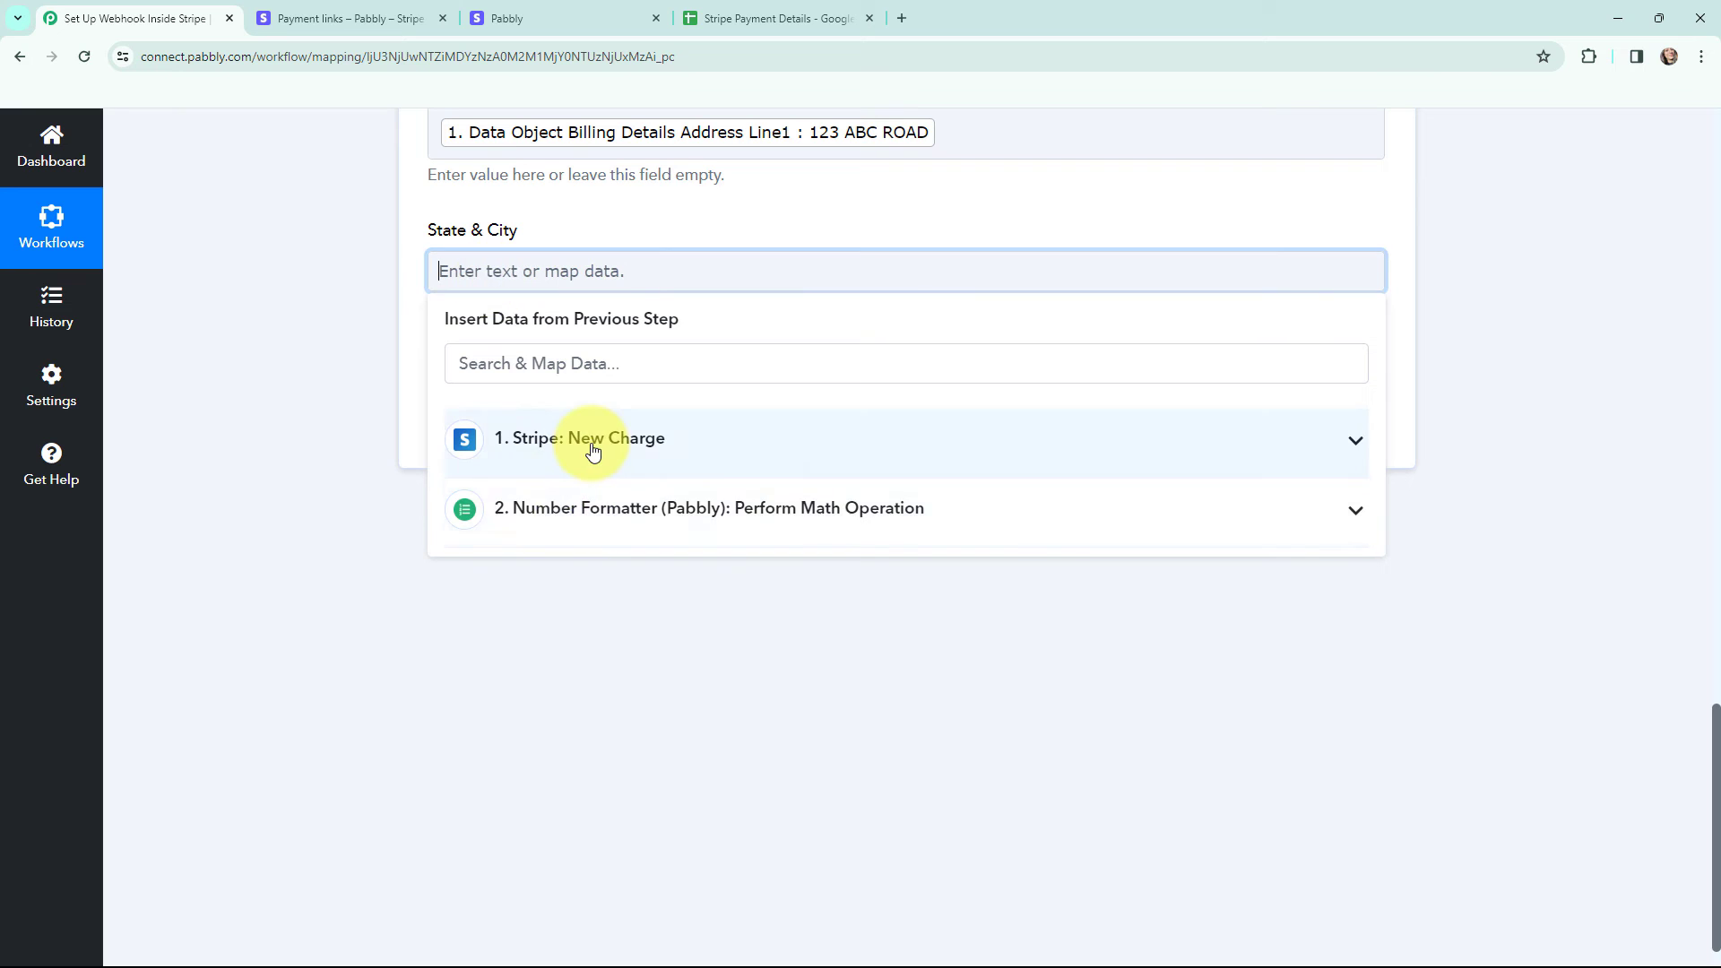
pyautogui.click(596, 441)
pyautogui.scroll(-10, 634, 596)
pyautogui.scroll(-15, 638, 615)
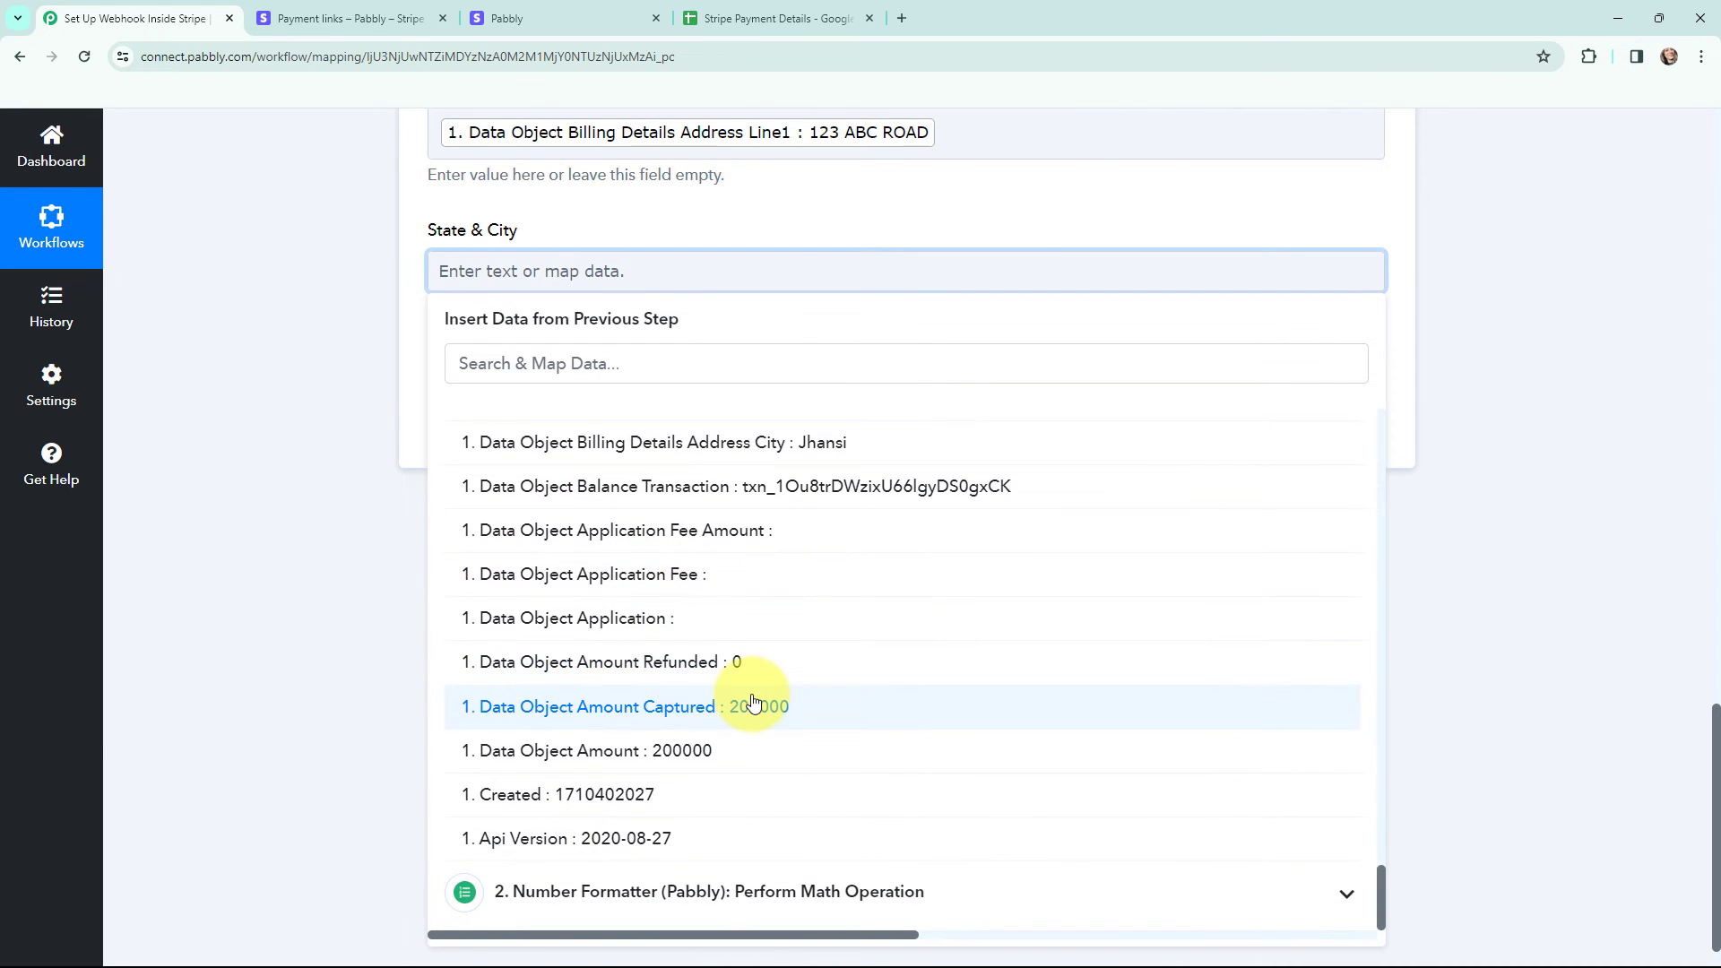
pyautogui.scroll(3, 757, 699)
pyautogui.scroll(4, 808, 657)
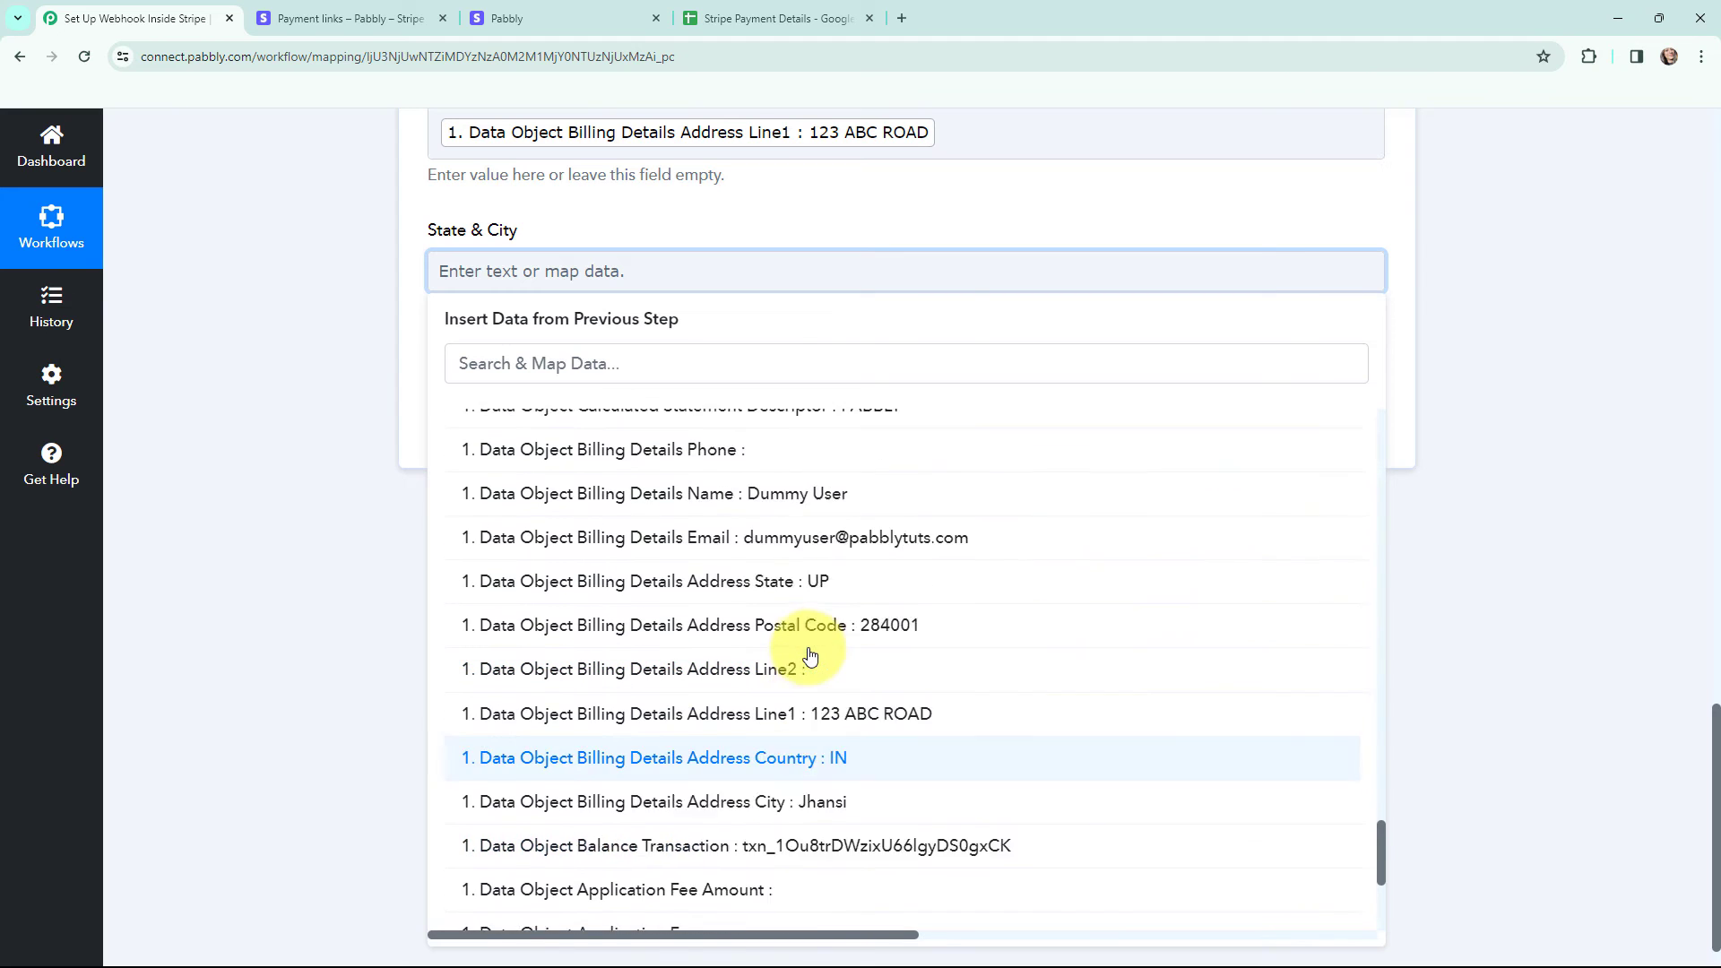
pyautogui.click(816, 661)
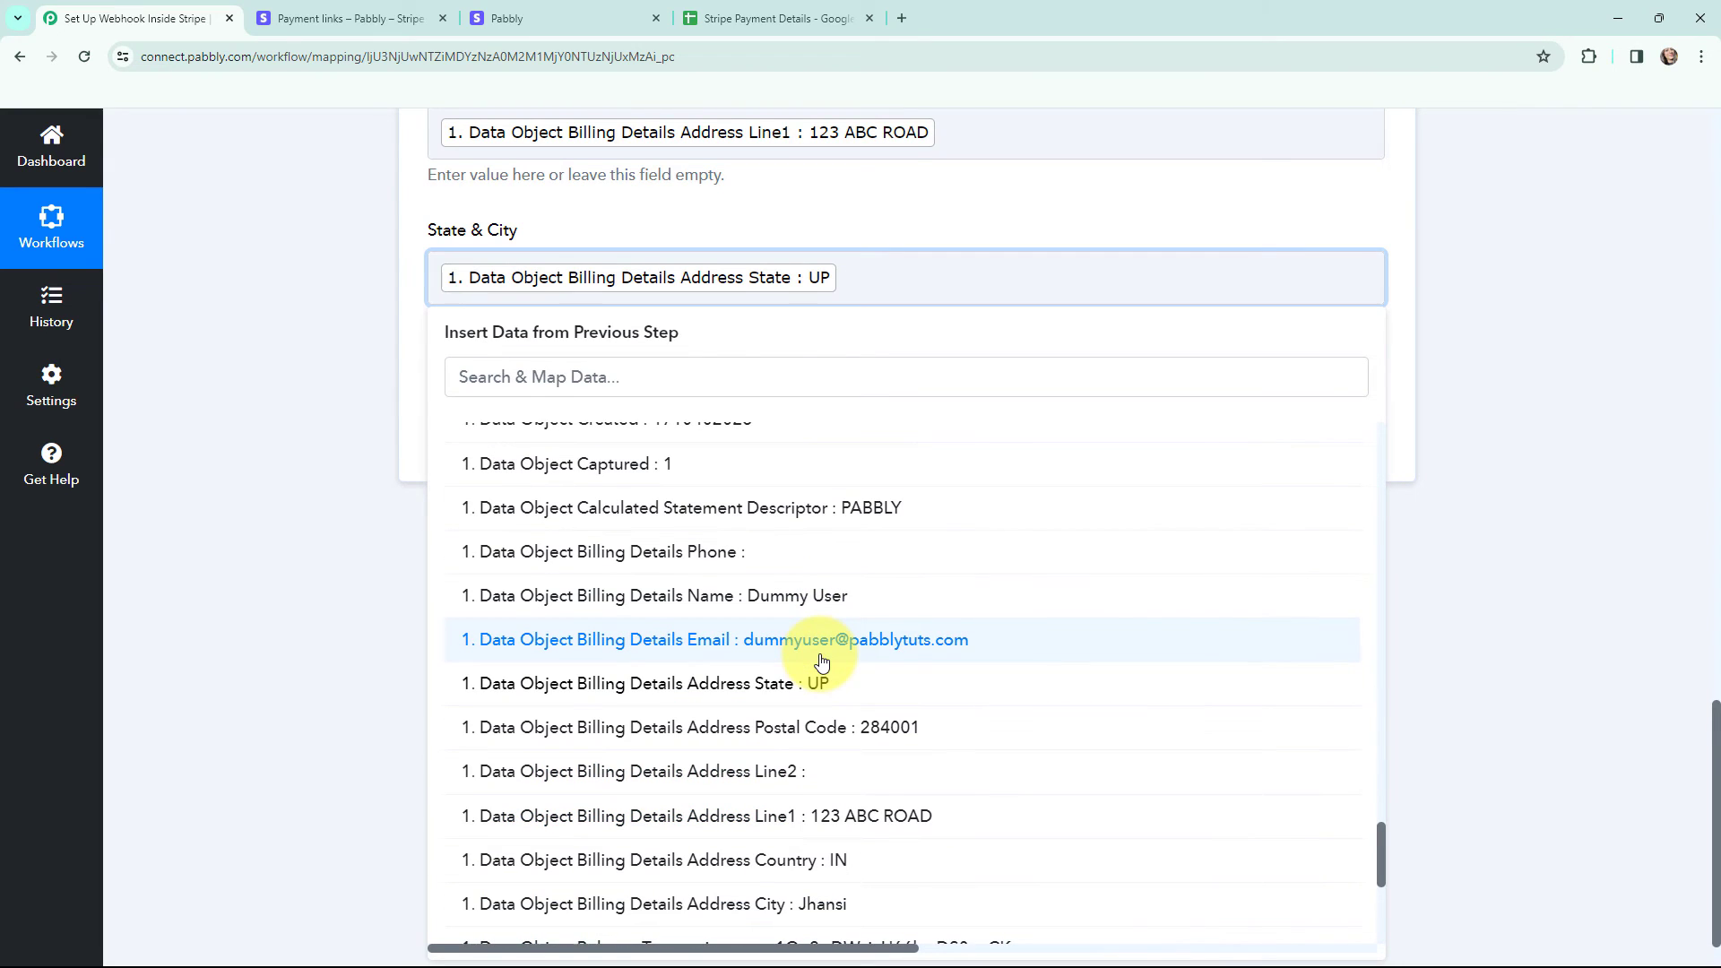
pyautogui.scroll(-3, 822, 673)
pyautogui.click(822, 651)
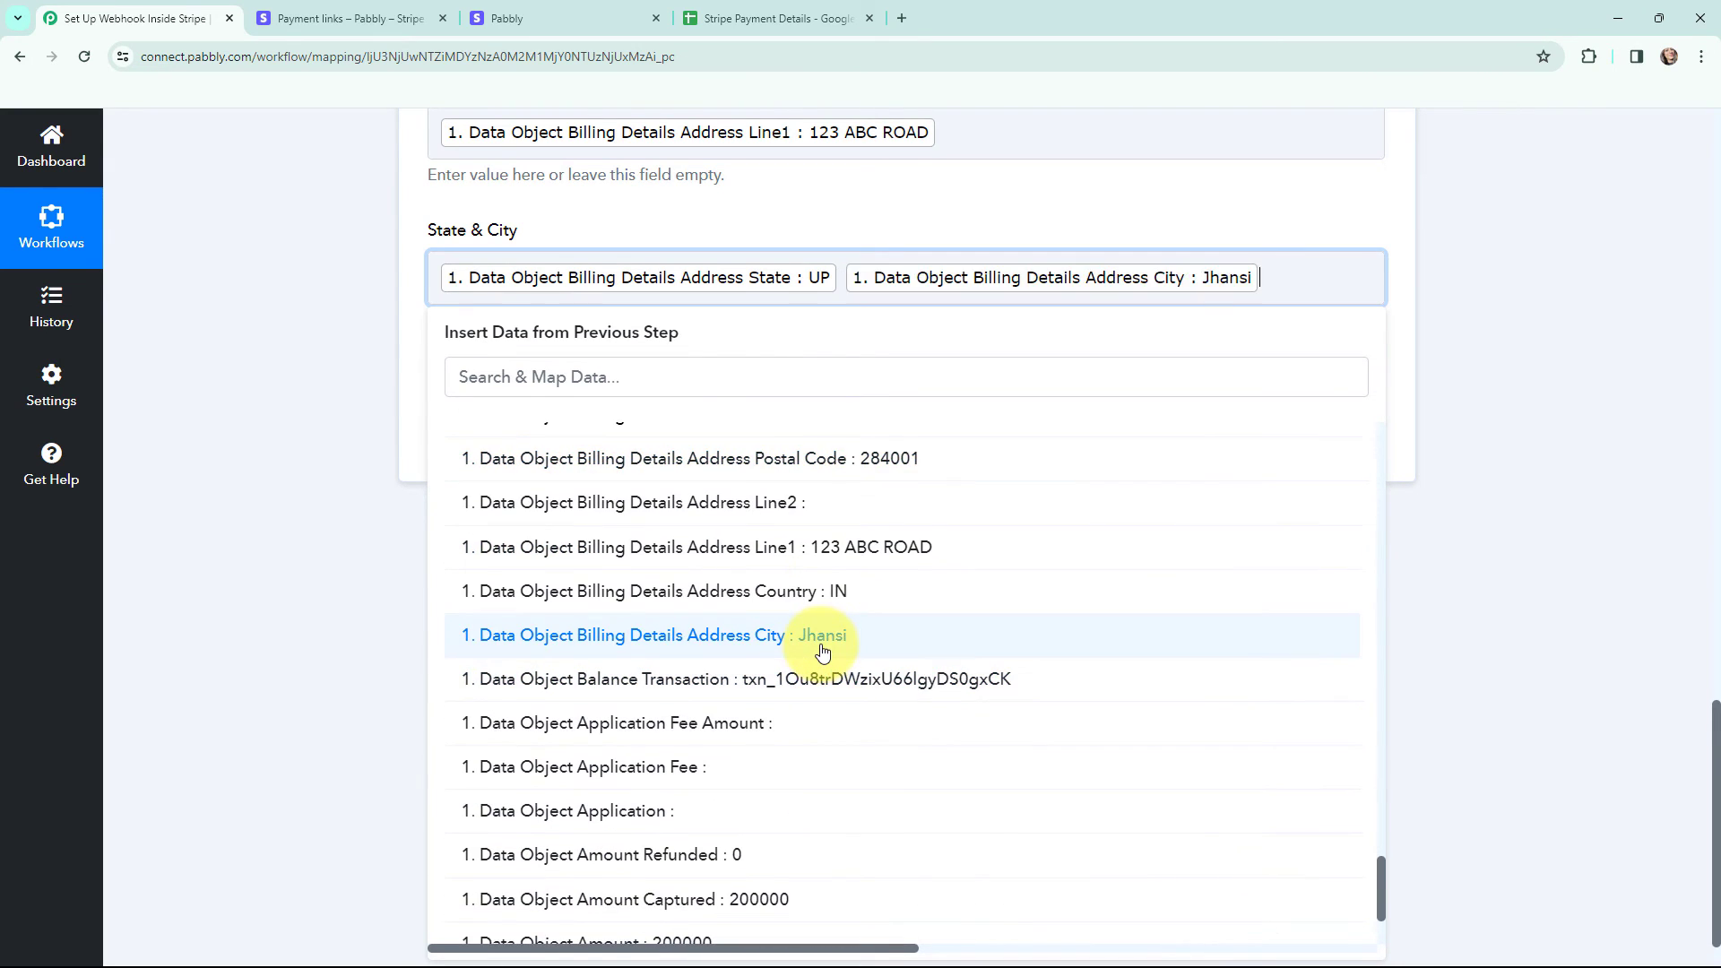
# - Append the billing Postal Code to the Address field after Address Line1
pyautogui.click(940, 214)
pyautogui.click(731, 409)
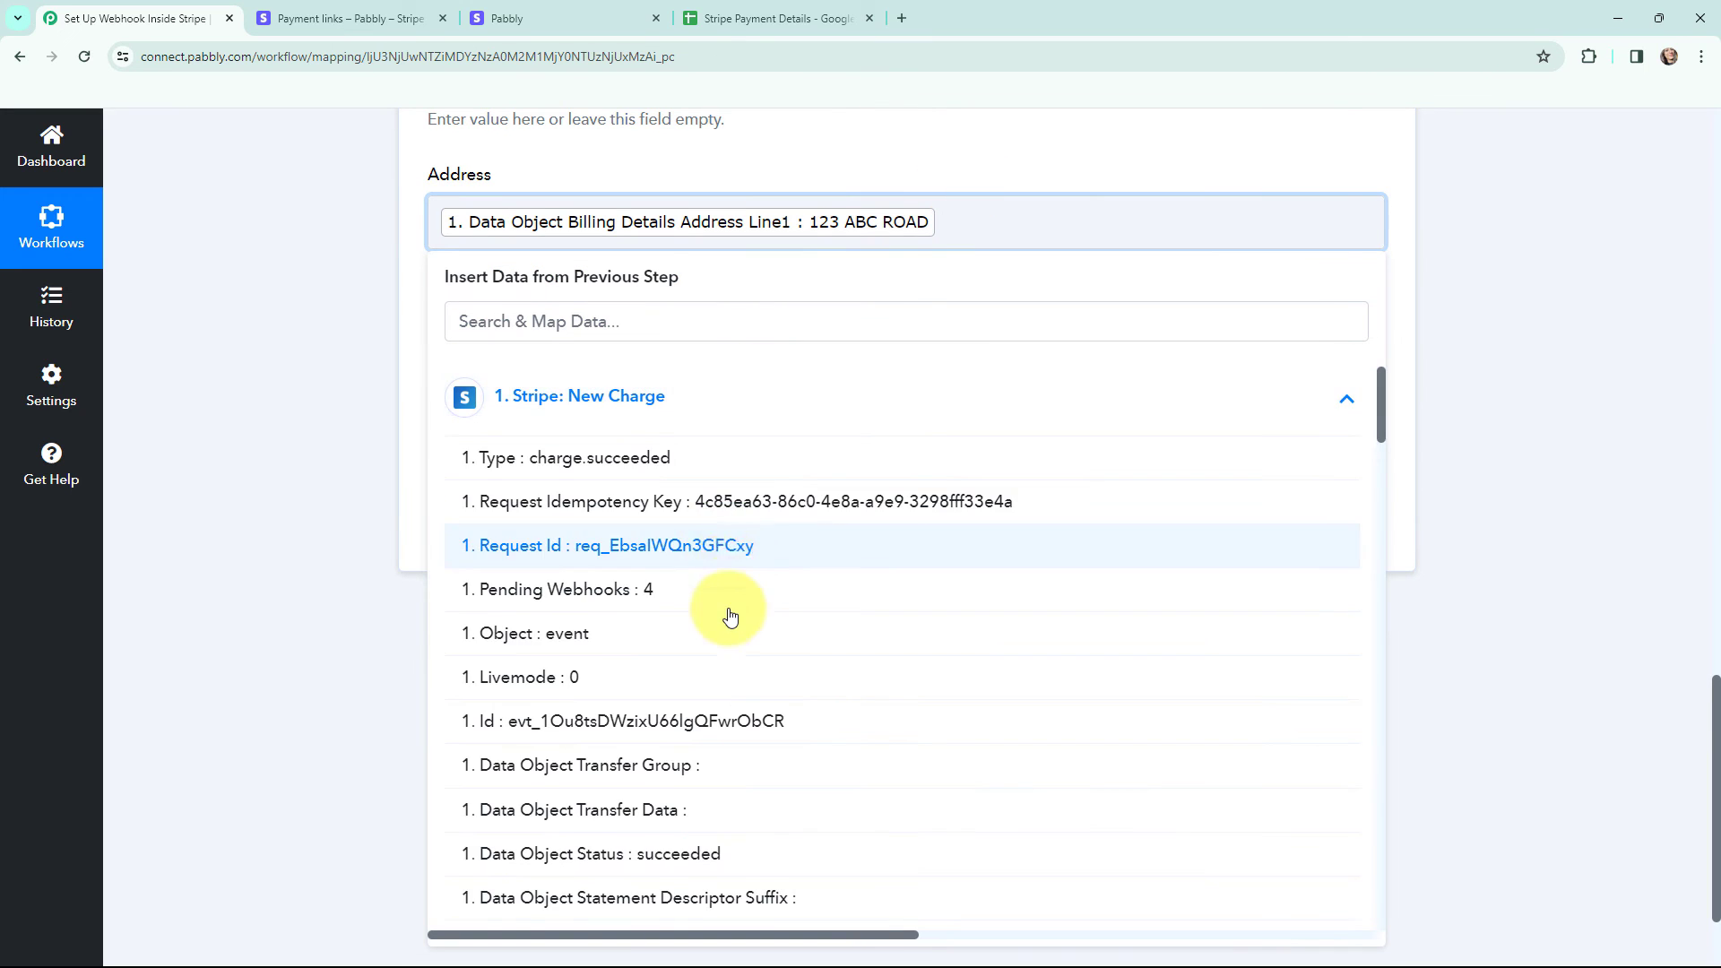
pyautogui.scroll(-20, 729, 618)
pyautogui.scroll(-8, 726, 627)
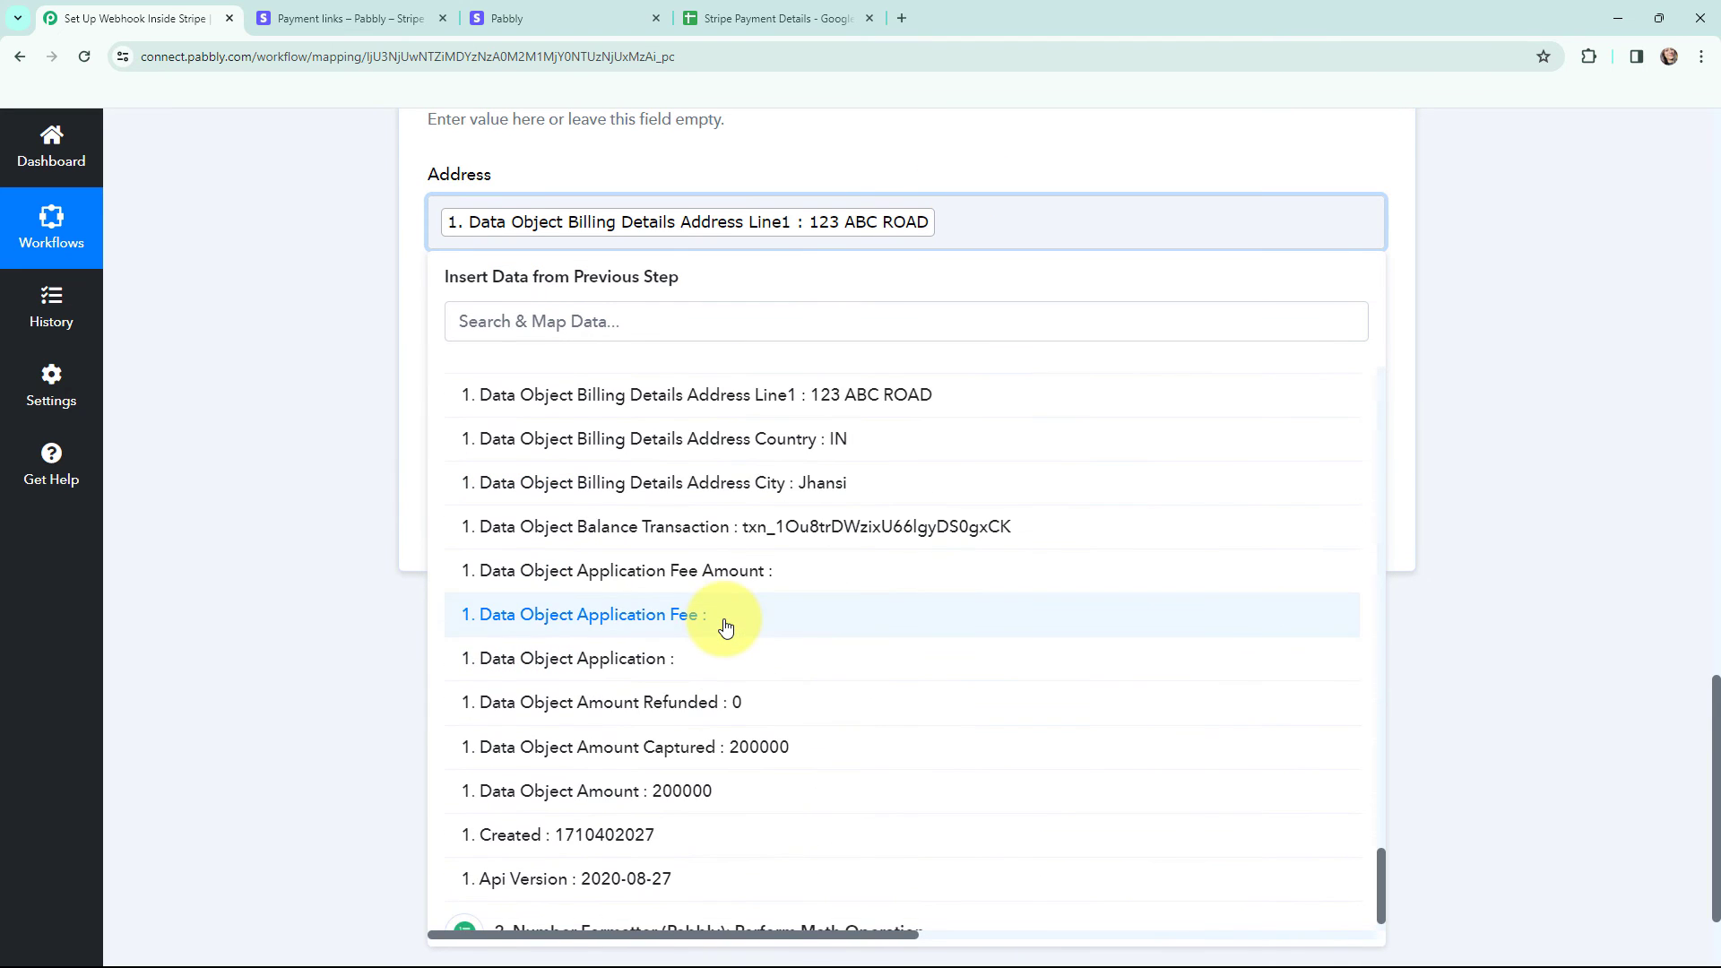
pyautogui.scroll(2, 726, 627)
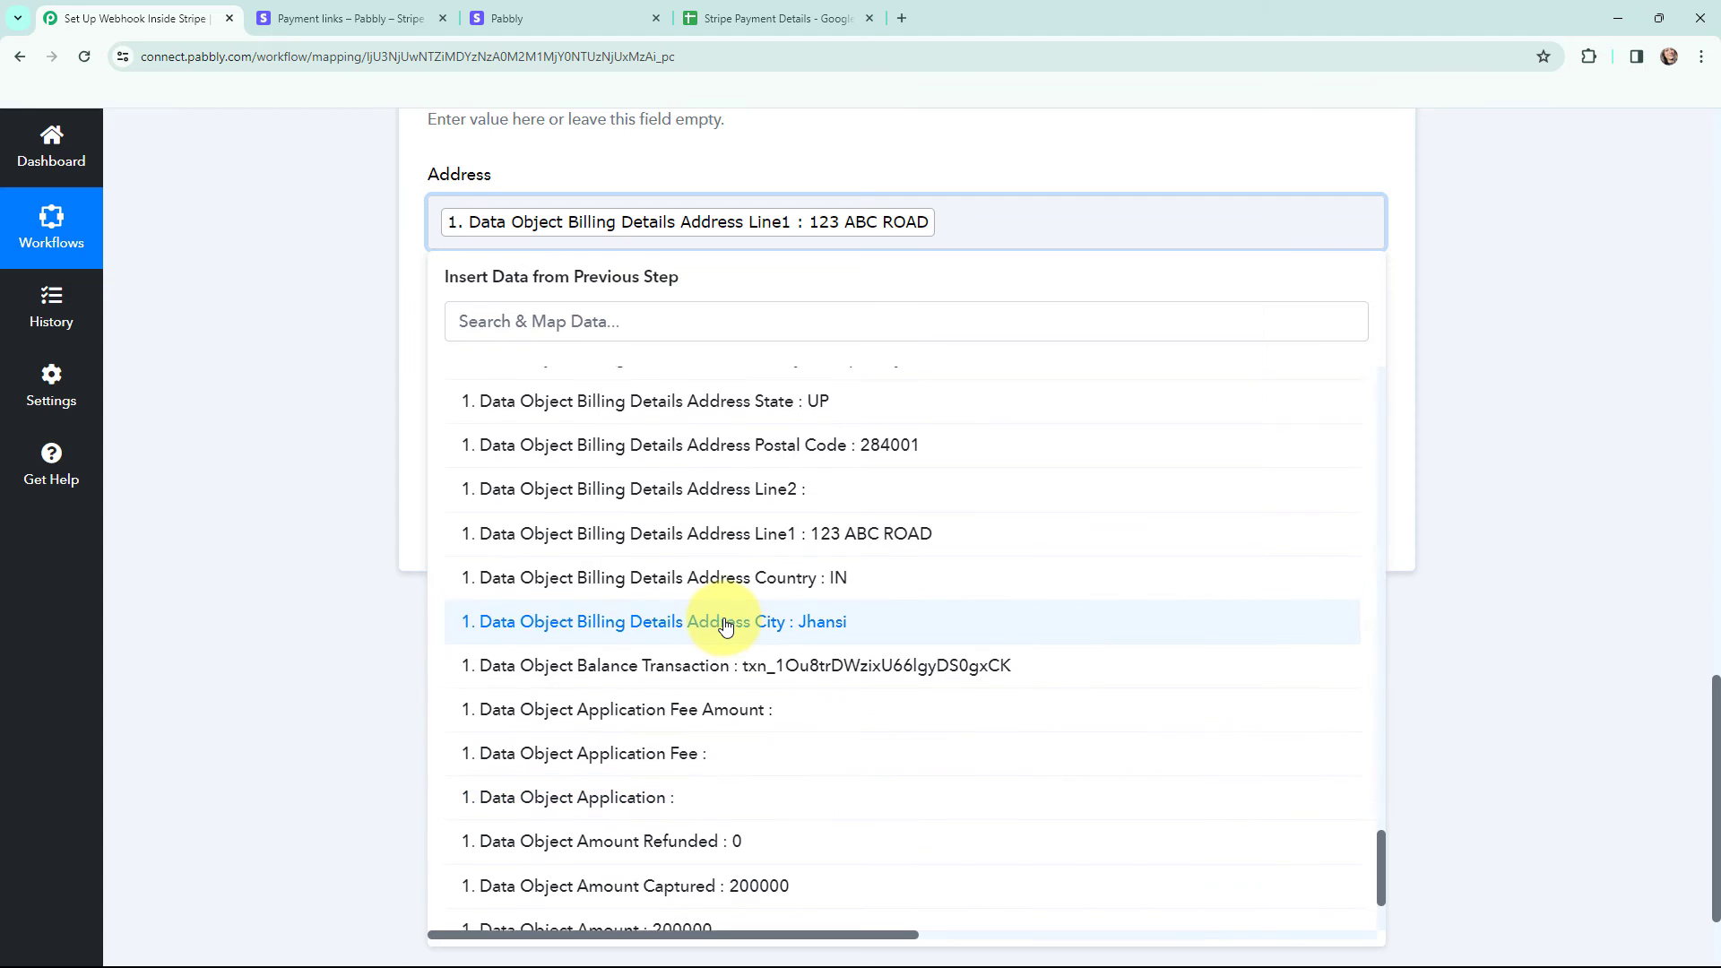
pyautogui.scroll(2, 807, 583)
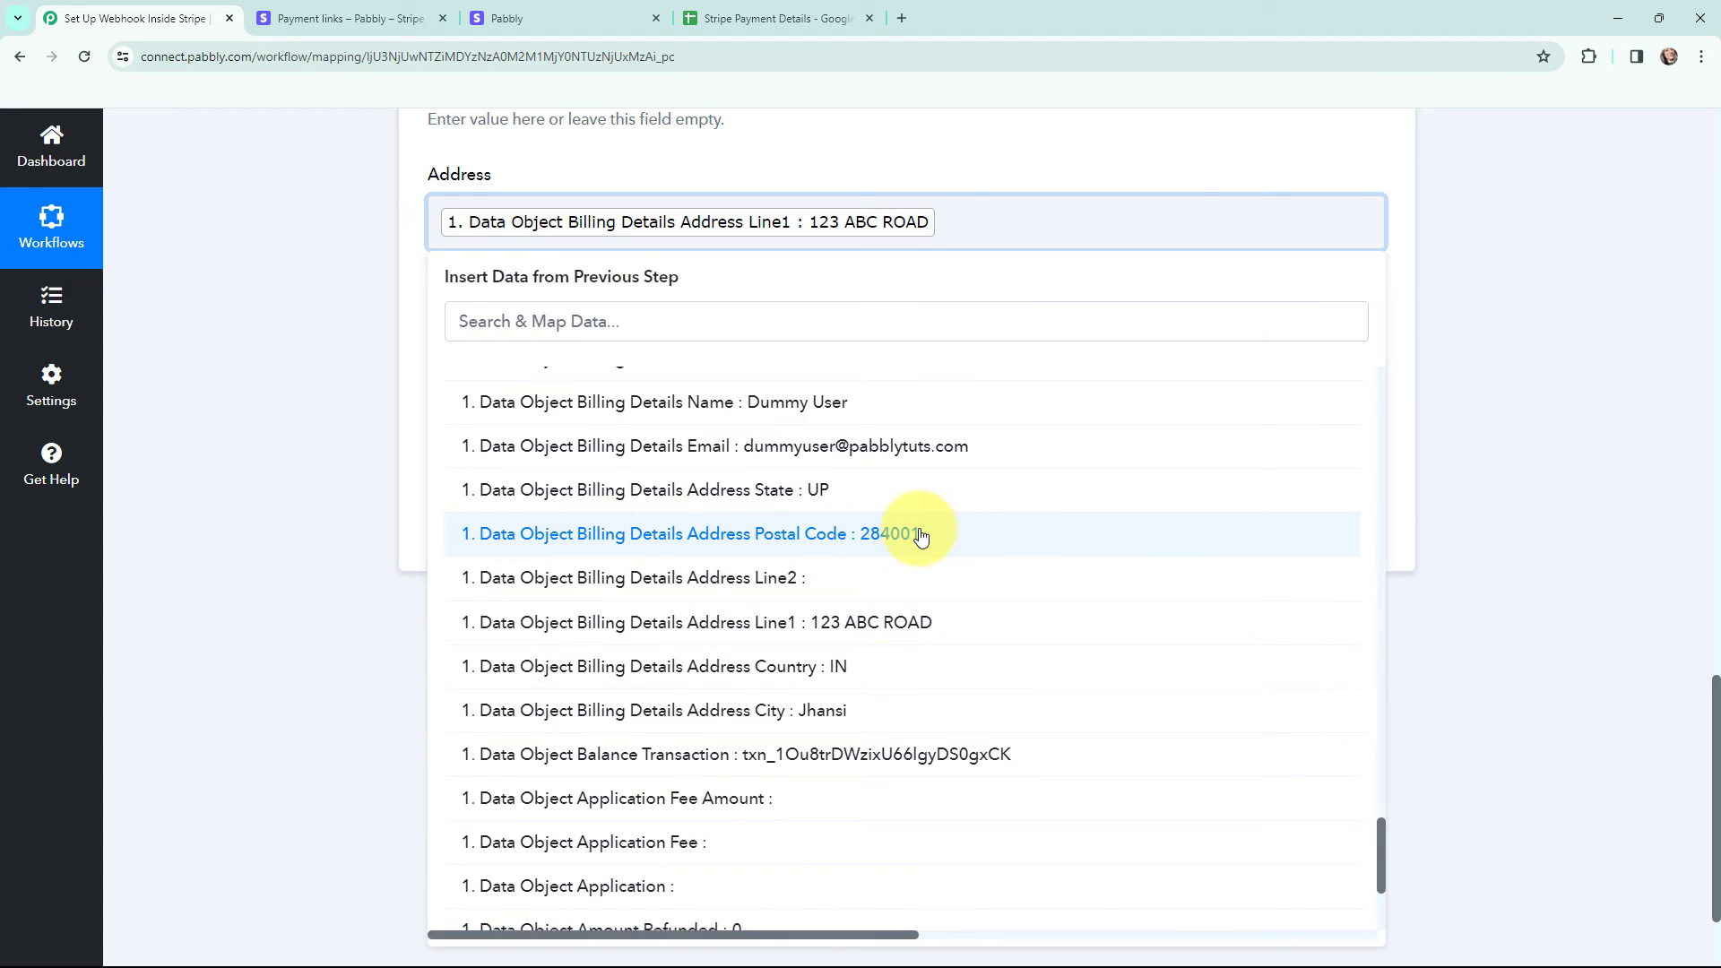
pyautogui.click(921, 534)
pyautogui.click(370, 369)
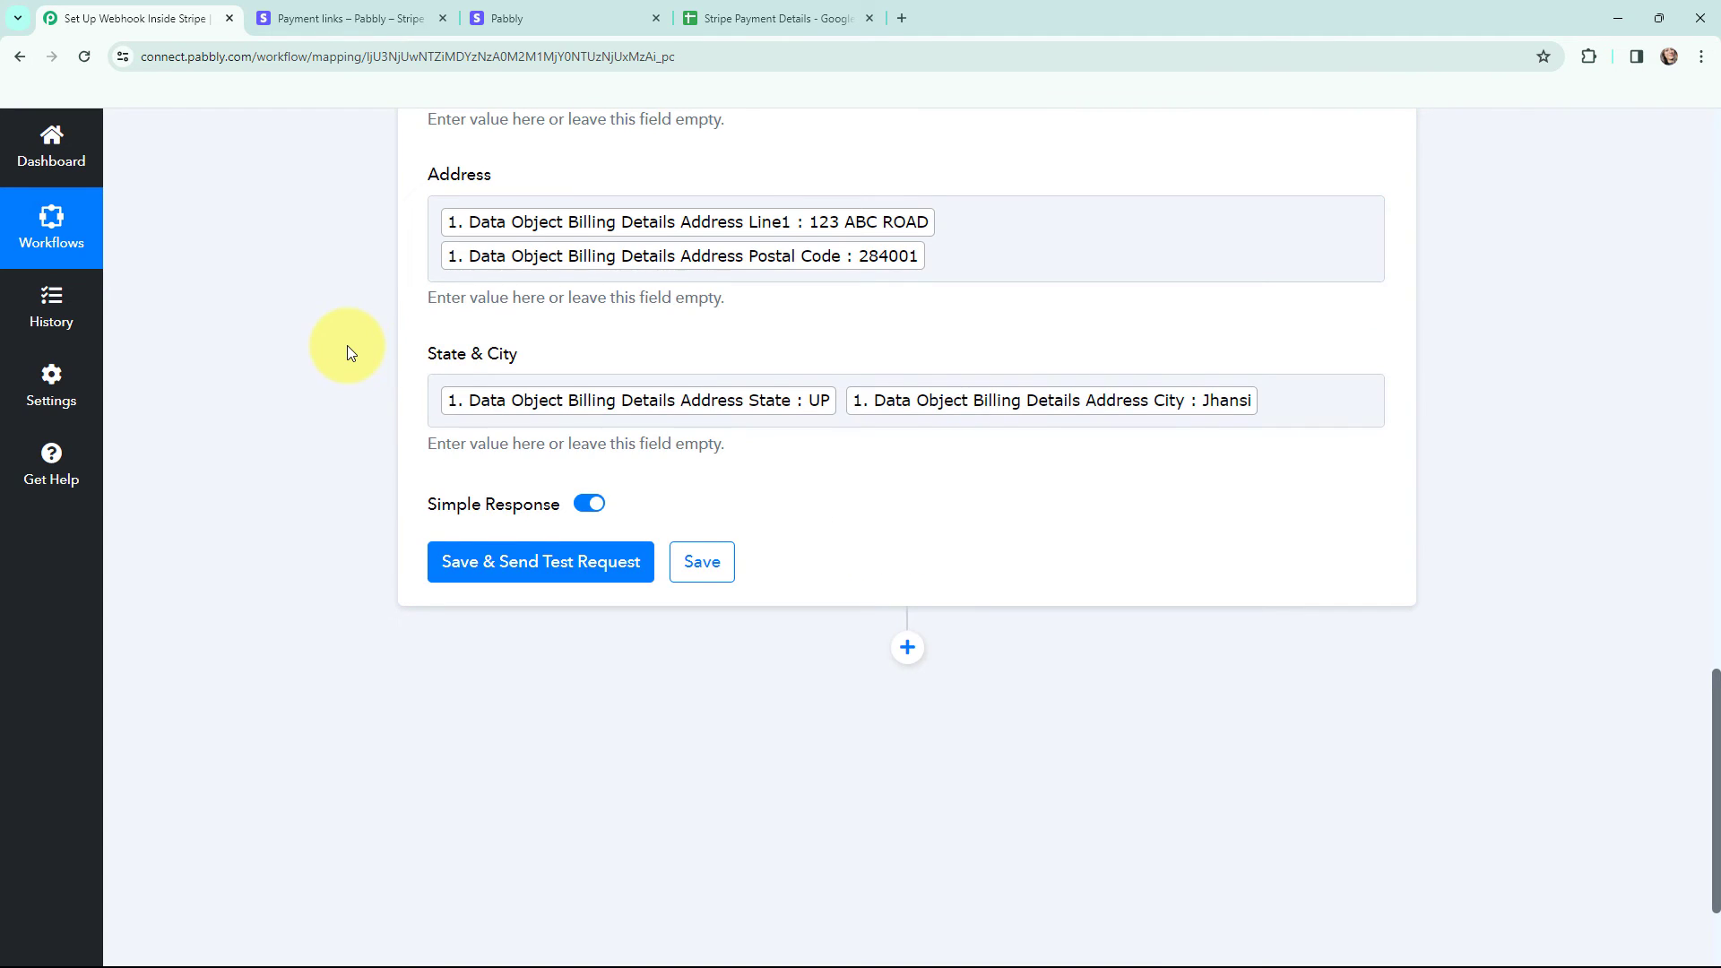
pyautogui.scroll(4, 347, 346)
pyautogui.scroll(3, 343, 345)
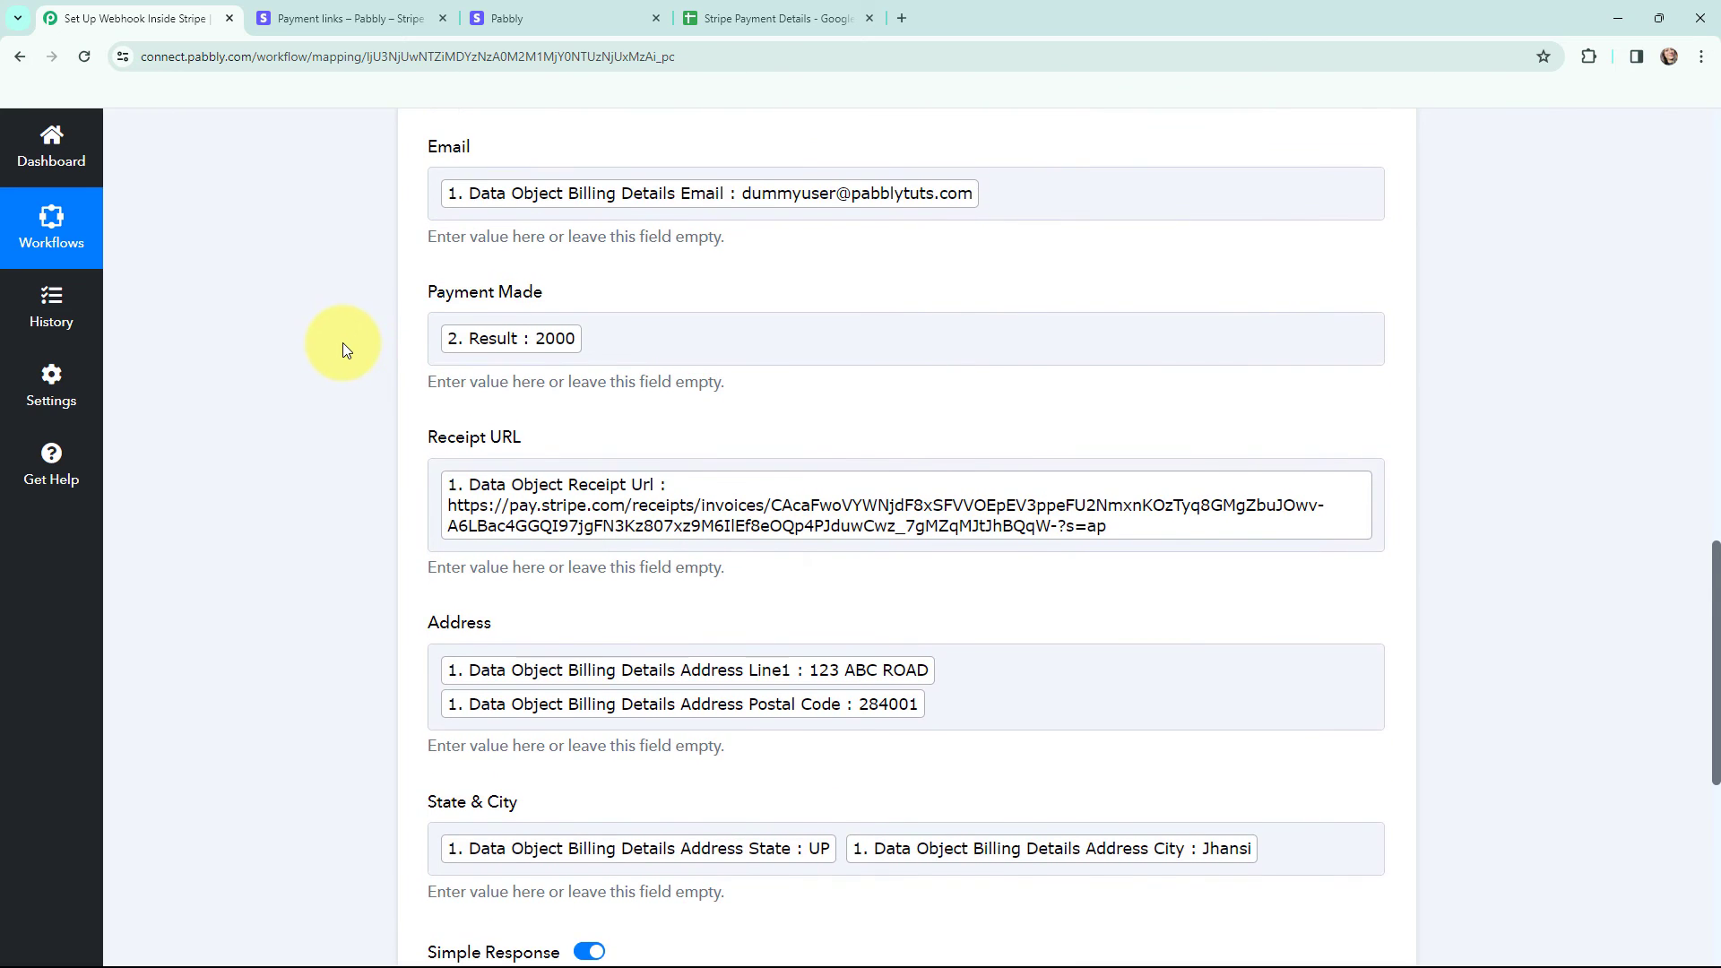
pyautogui.scroll(1, 346, 349)
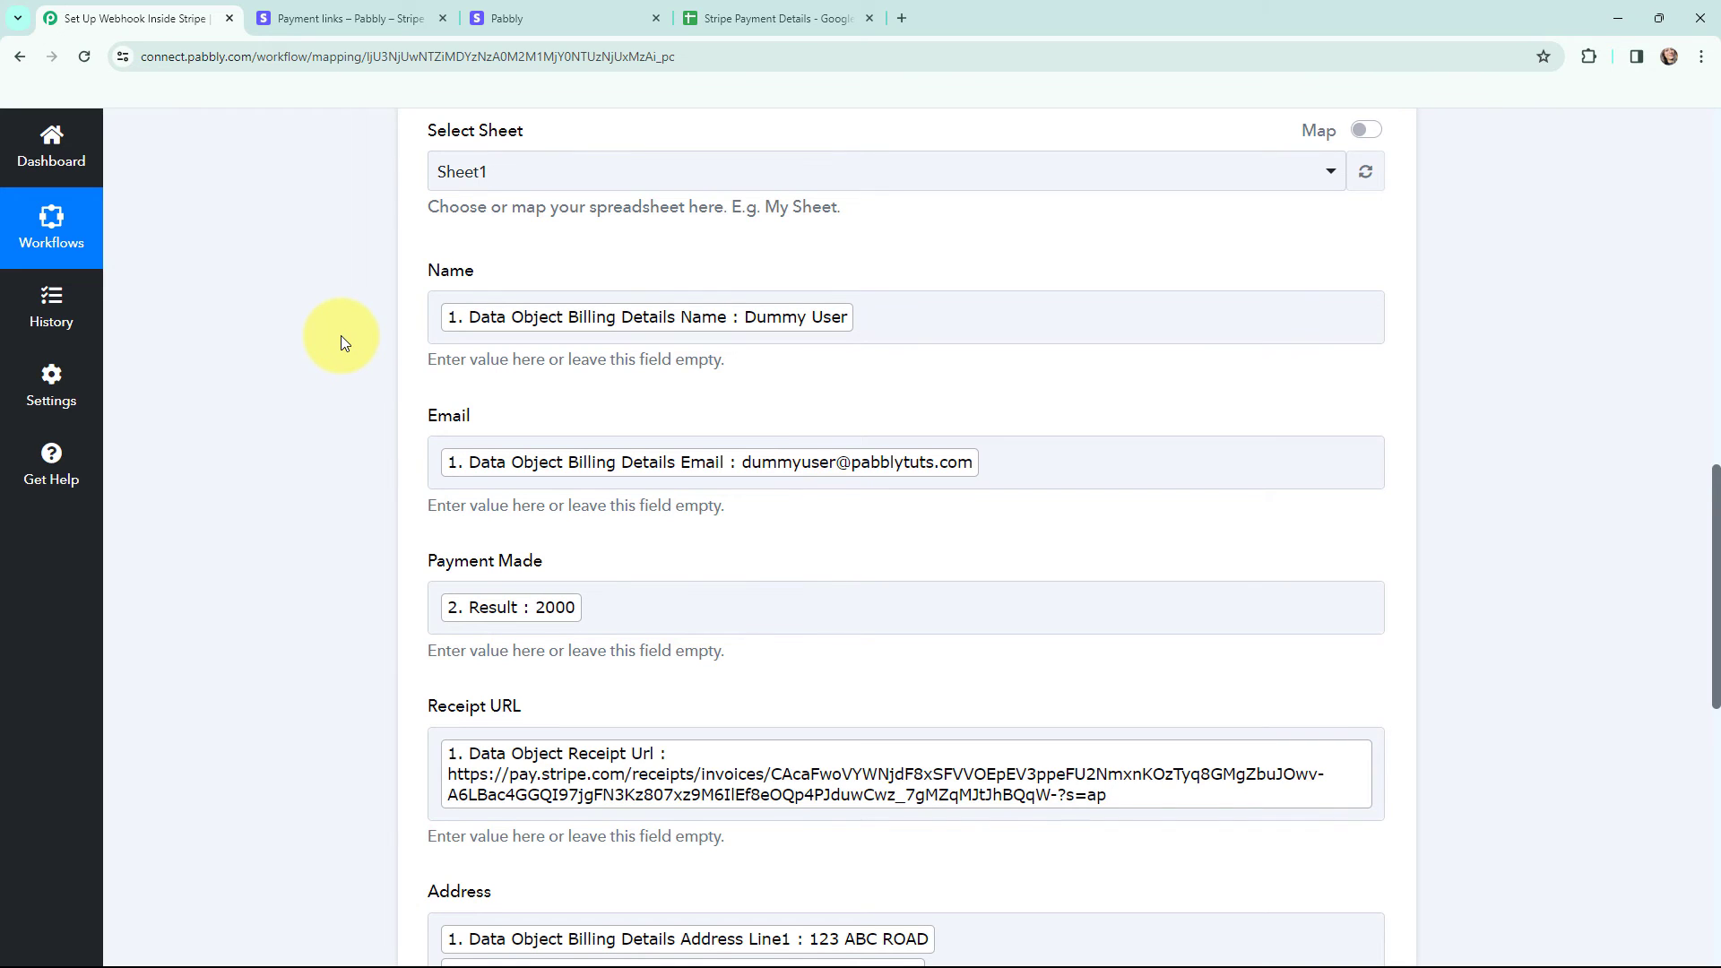
pyautogui.scroll(-1, 341, 342)
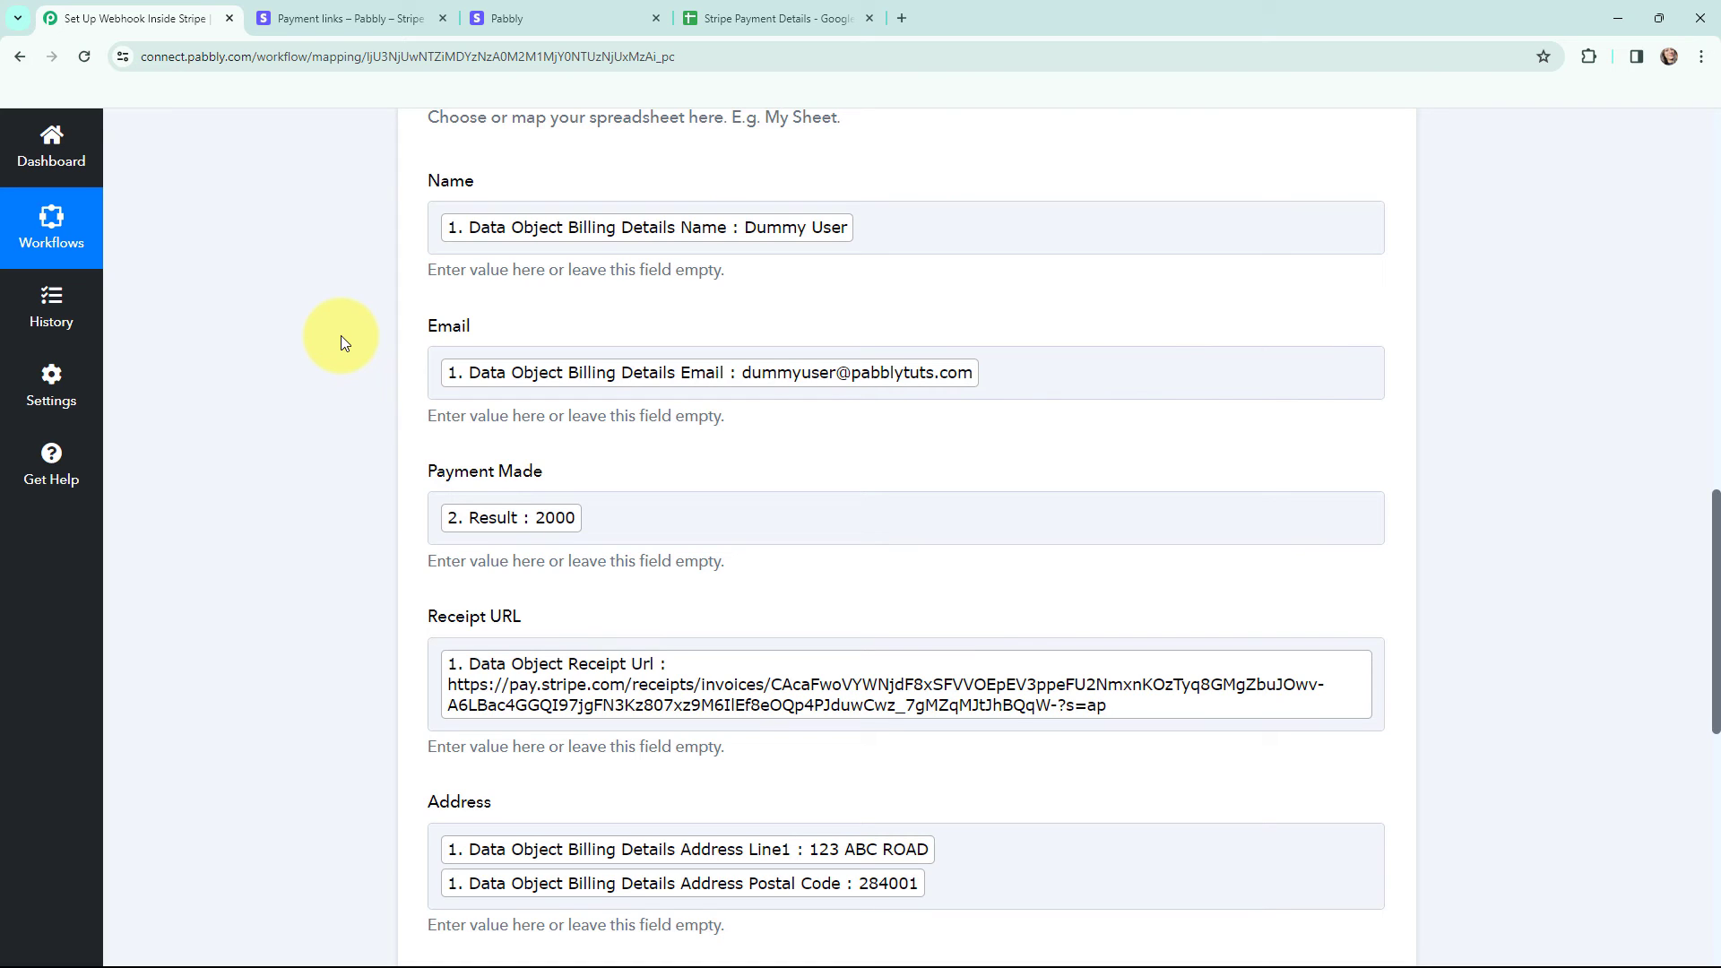
pyautogui.scroll(-7, 341, 336)
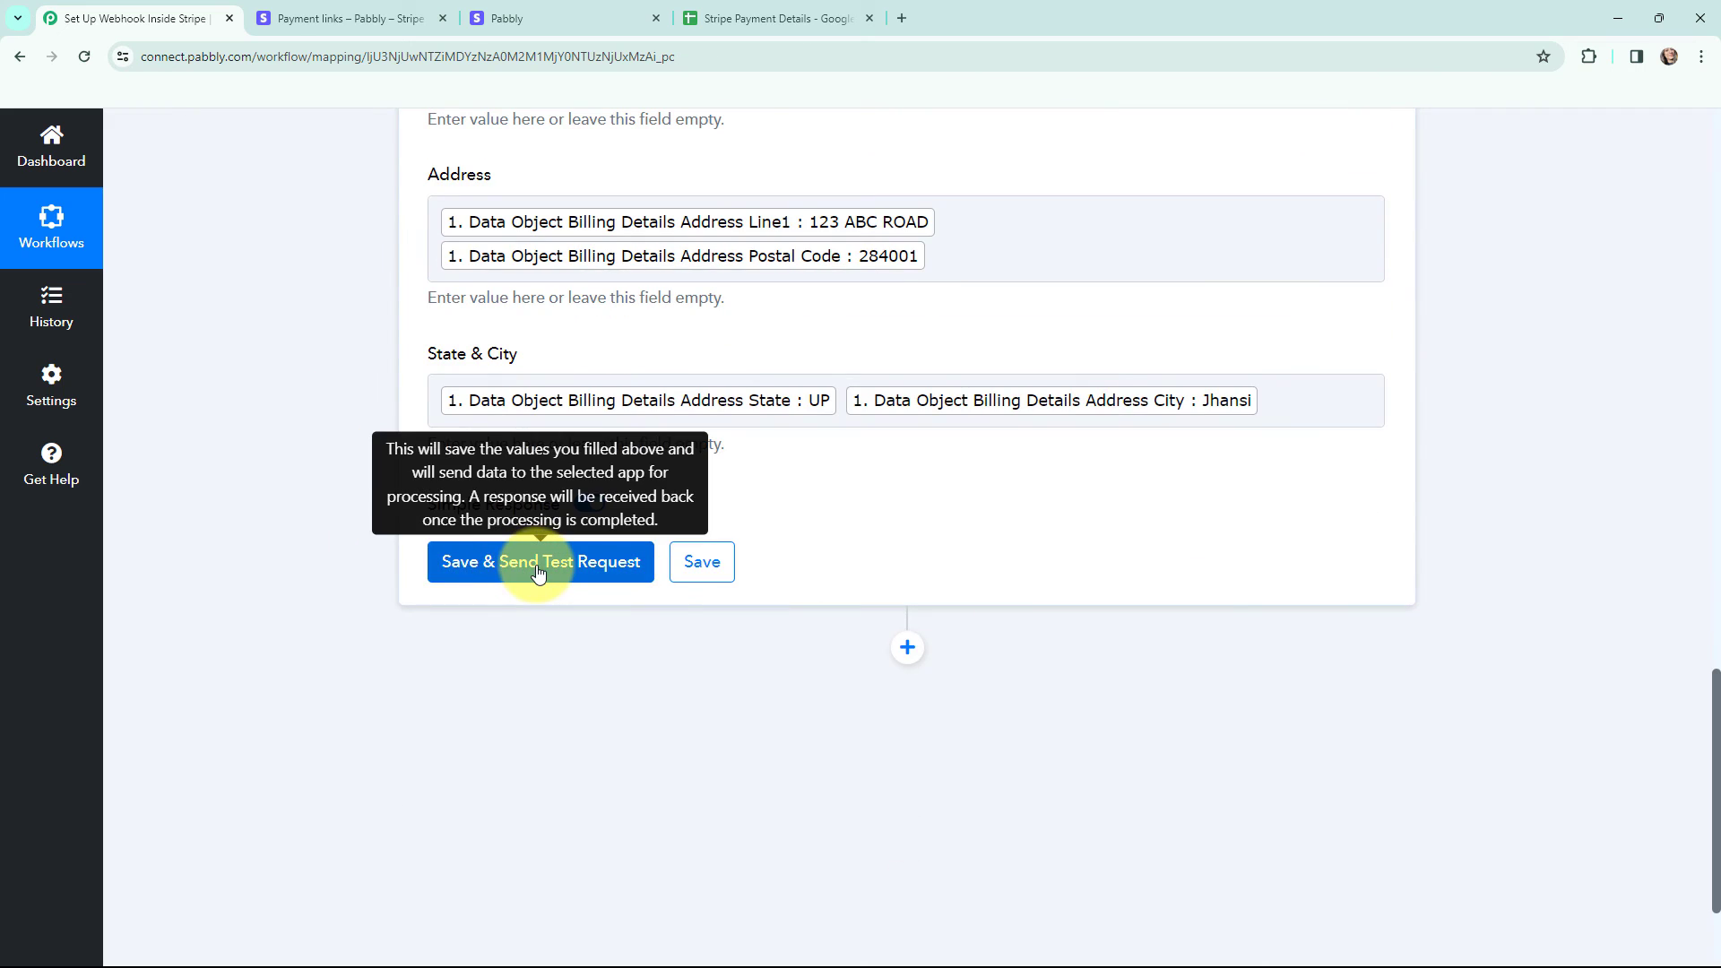
# - Save and test the Google Sheets step, confirming a row written to Sheet1!A2:F2
pyautogui.click(538, 571)
pyautogui.scroll(-4, 708, 497)
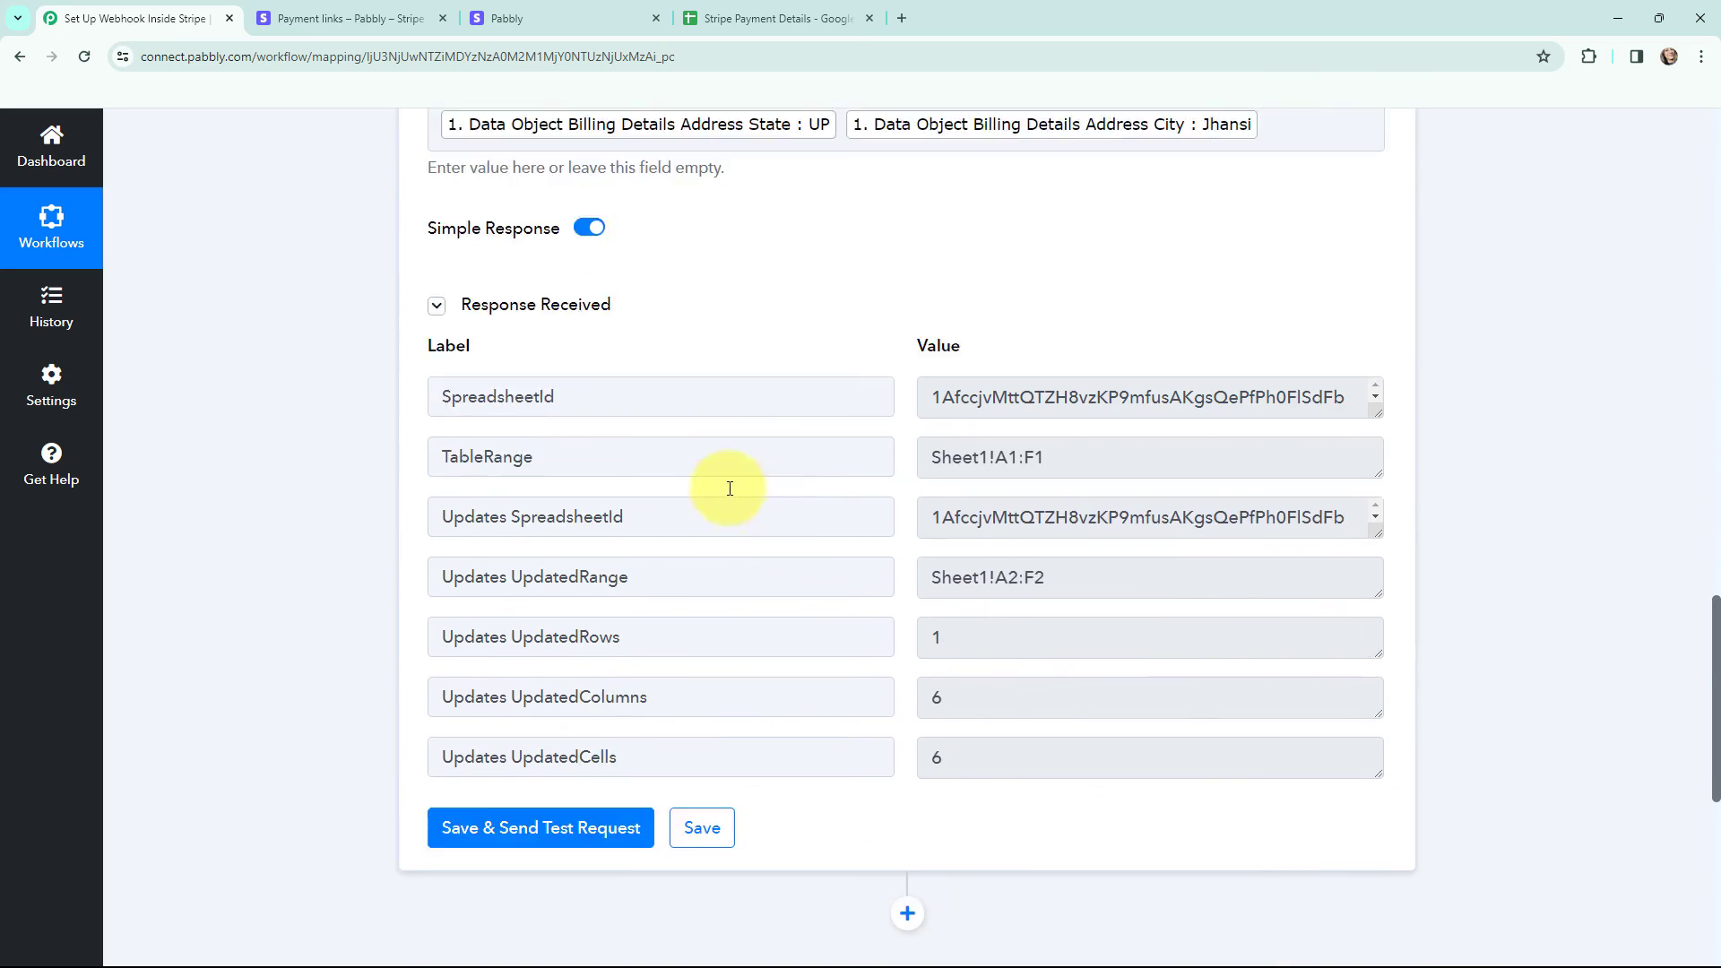